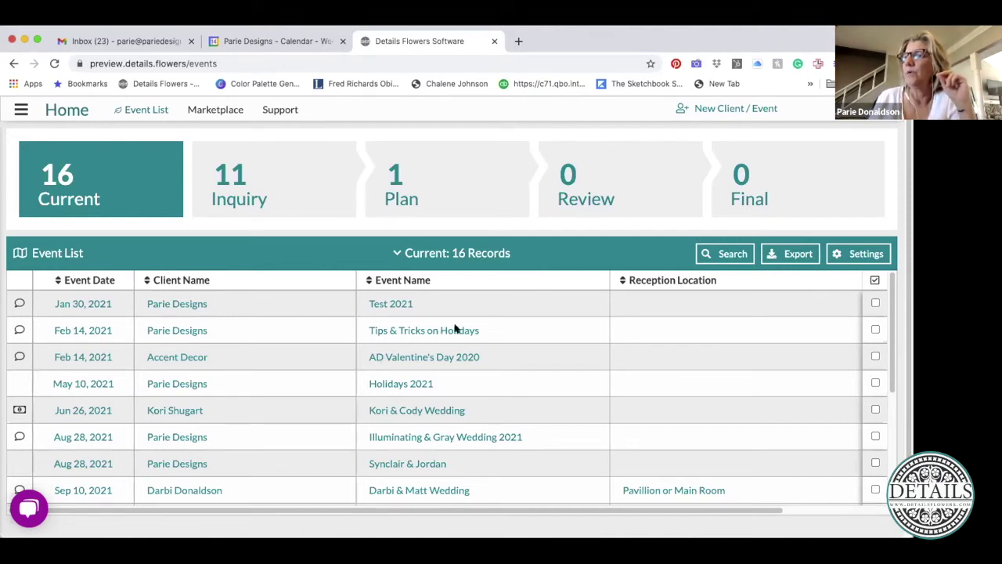
Step: Open the design worksheet of the Tips & Tricks on Holidays event
click(409, 332)
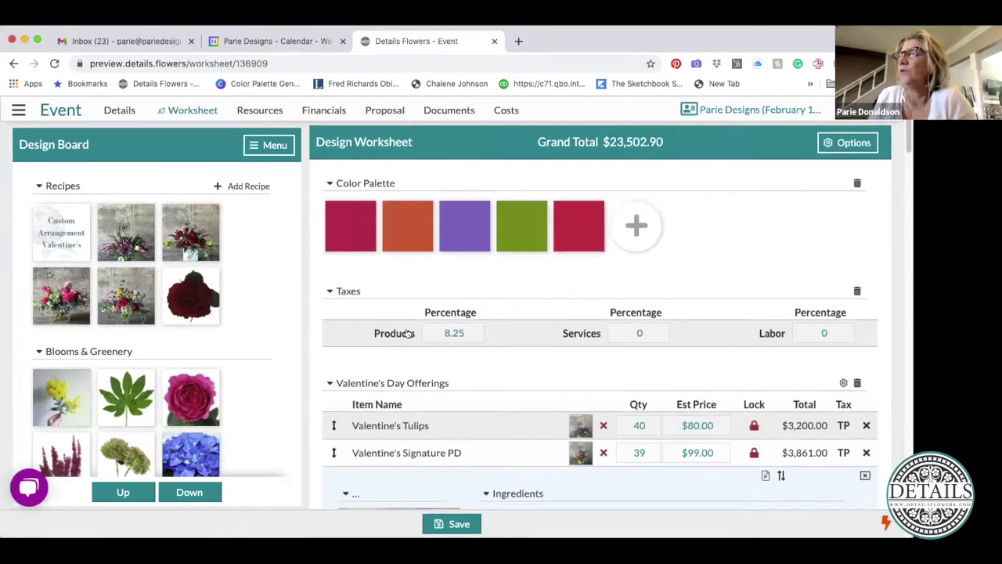
scroll(406, 337, down, 1)
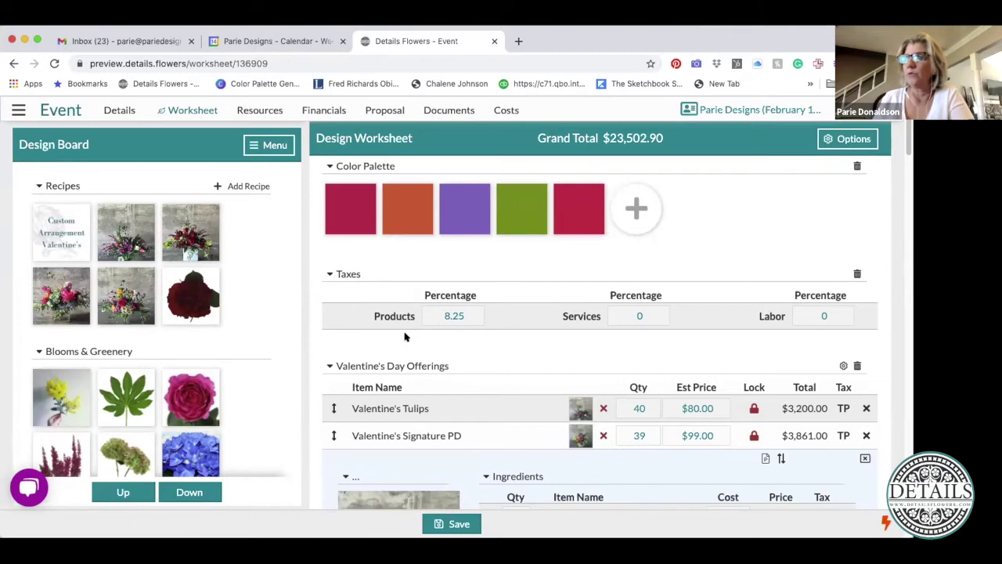
scroll(405, 337, up, 1)
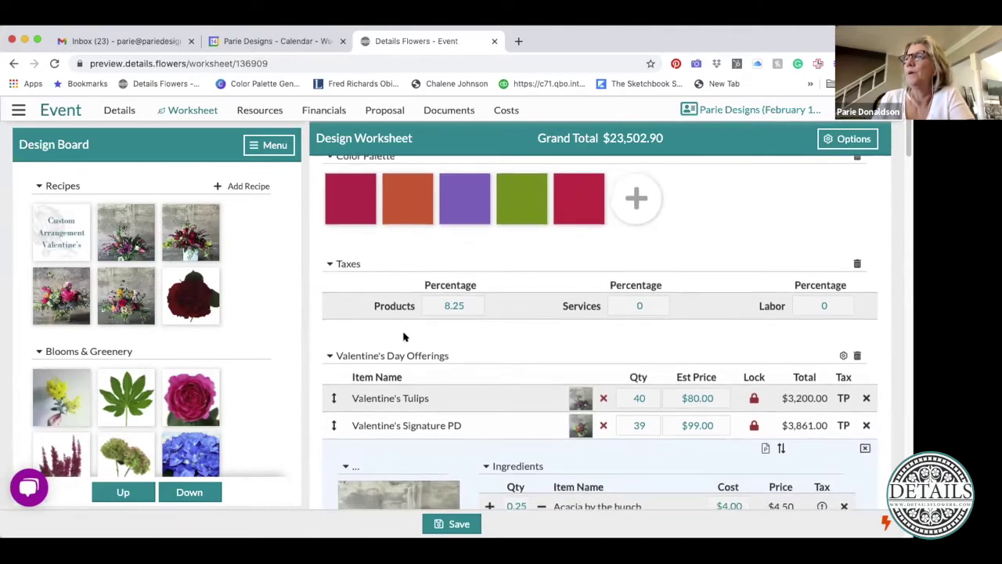
scroll(405, 337, up, 1)
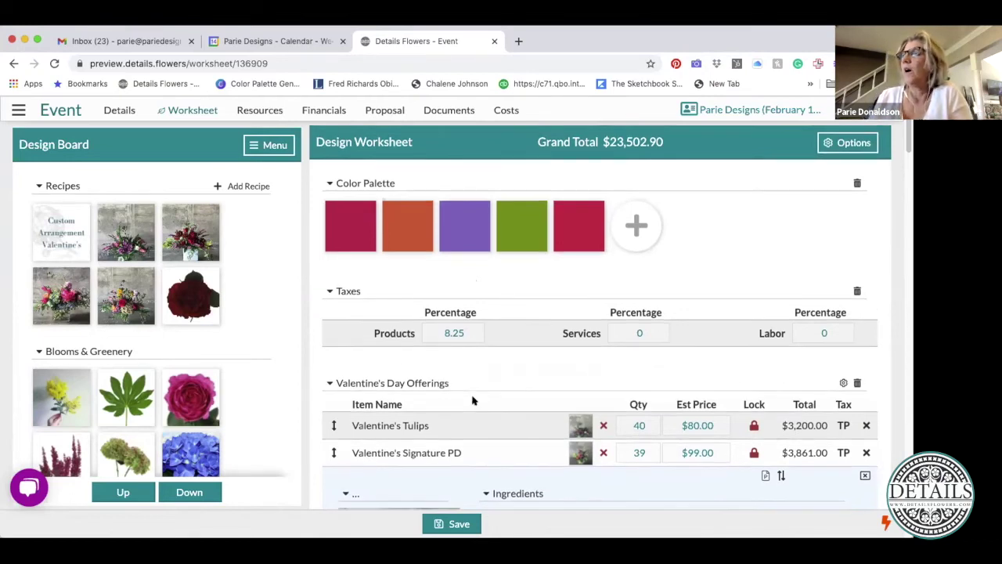
Step: Collapse the Valentine's Signature PD recipe and review the items, quantities and prices under Valentine's Day Offerings
scroll(473, 399, down, 1)
scroll(472, 399, down, 1)
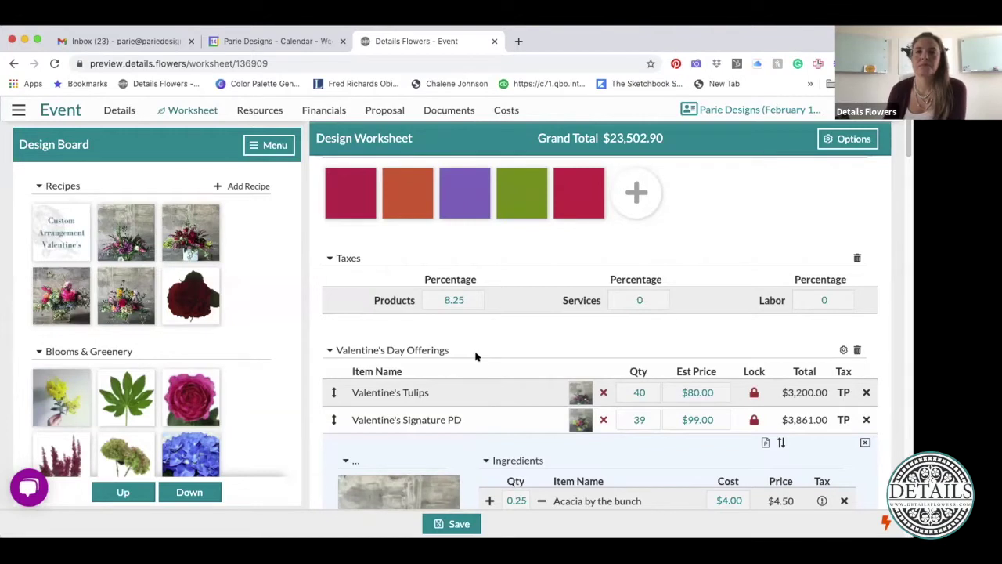
scroll(544, 431, down, 1)
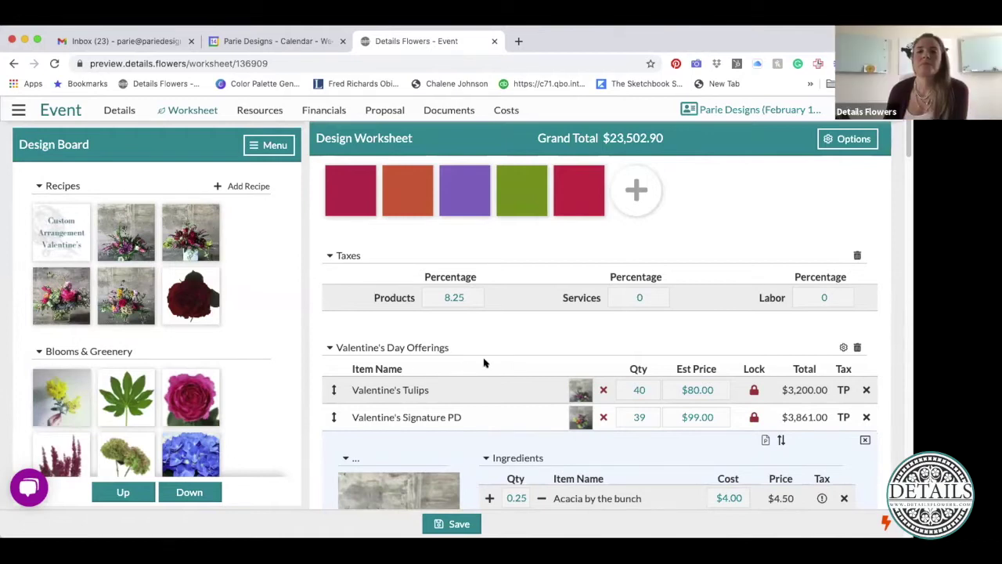
scroll(484, 363, down, 1)
scroll(484, 363, down, 3)
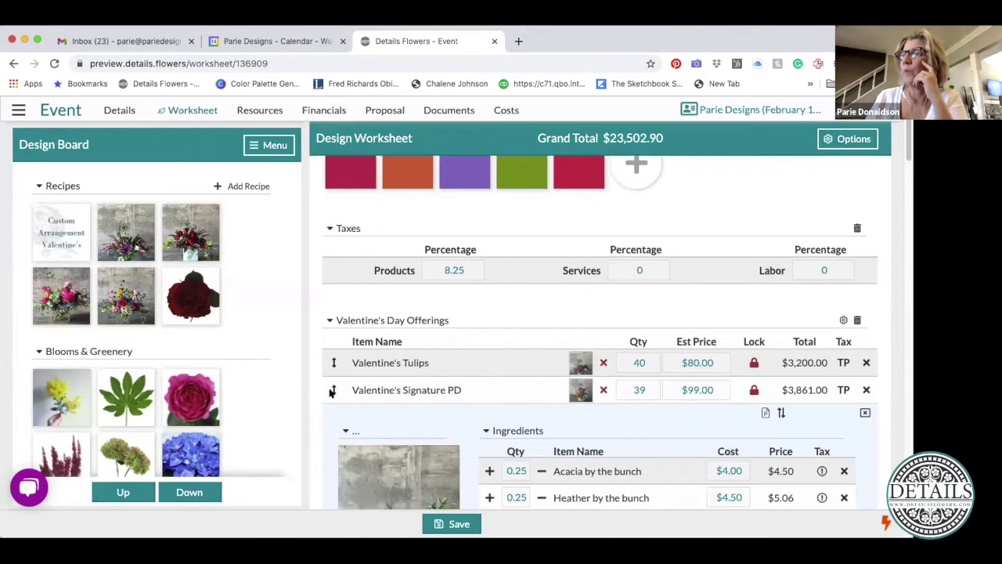
drag(333, 392, 331, 389)
scroll(407, 379, down, 3)
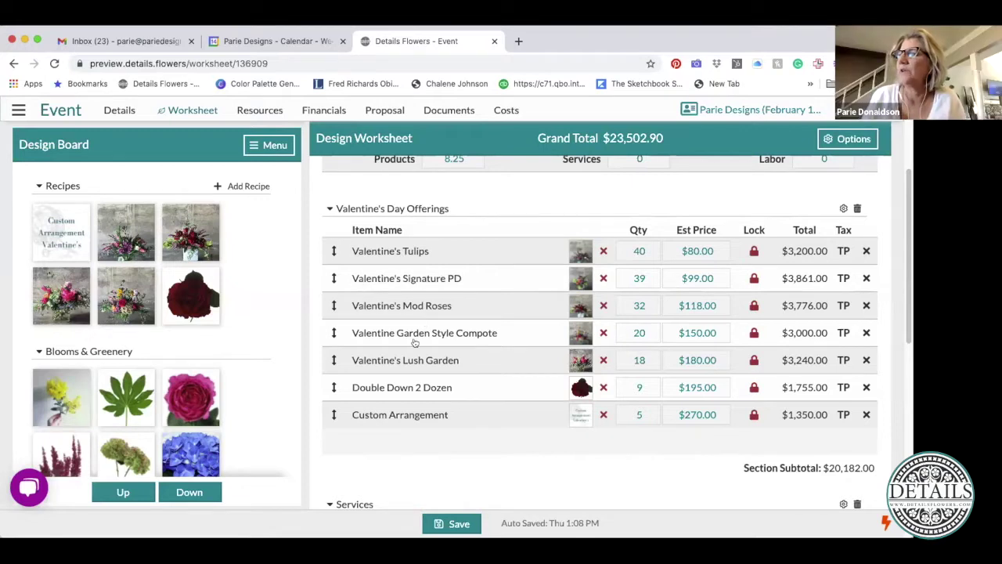
mouse_move(416, 335)
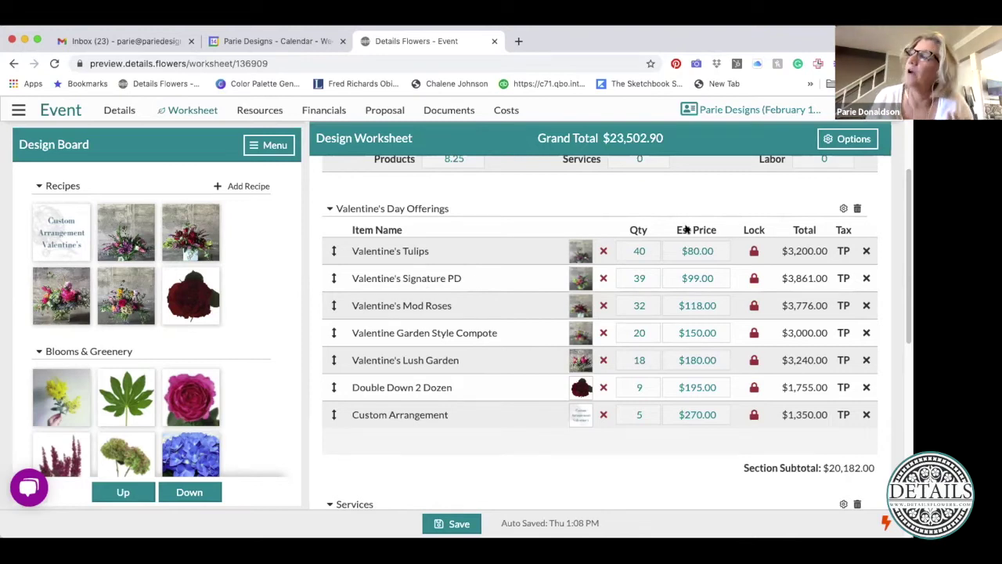
mouse_move(383, 335)
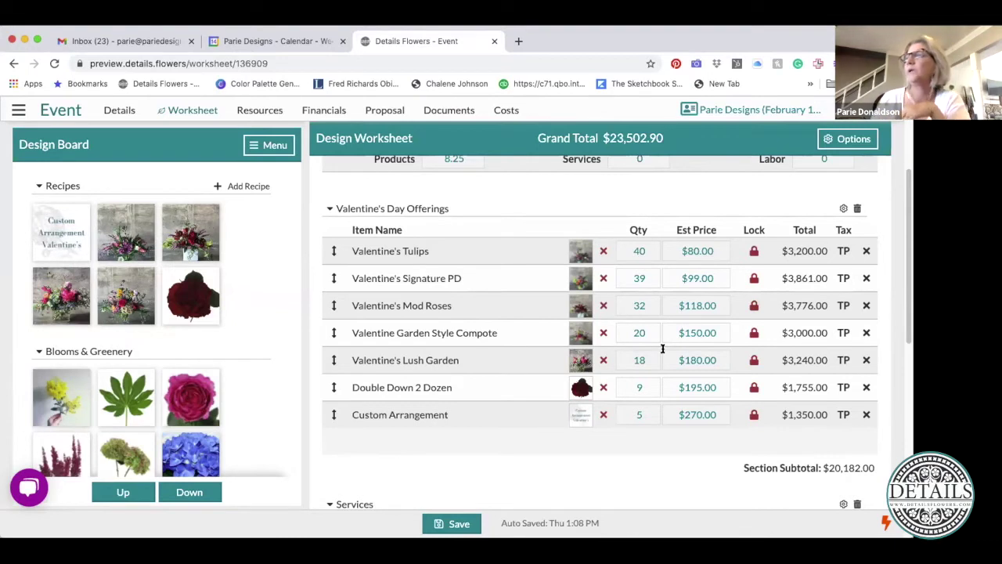
scroll(662, 348, down, 1)
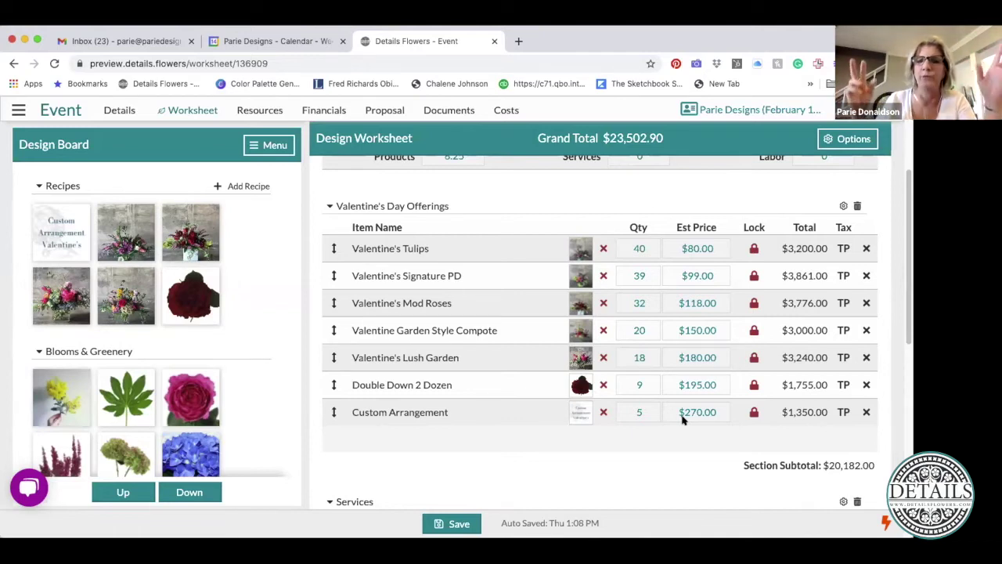
Step: Expand the Valentine's Tulips recipe to review its ingredient list, and collapse it again
click(586, 249)
scroll(641, 398, down, 1)
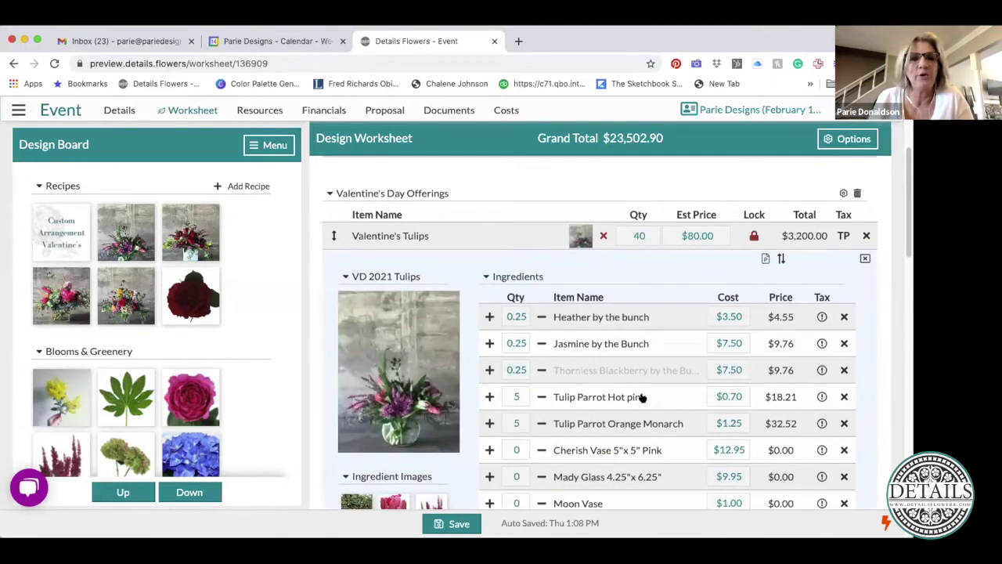
scroll(641, 399, down, 1)
scroll(641, 399, down, 3)
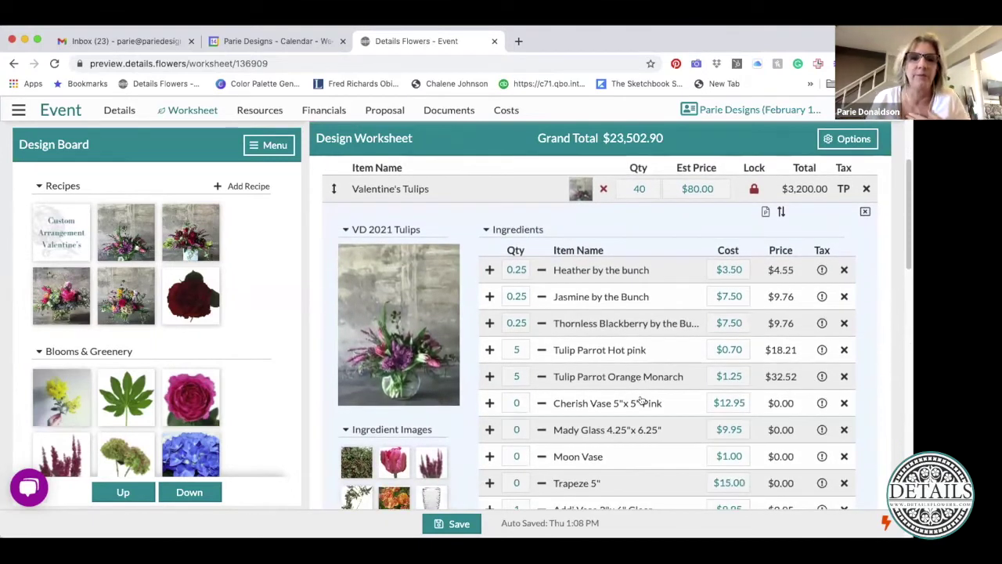
scroll(640, 401, up, 5)
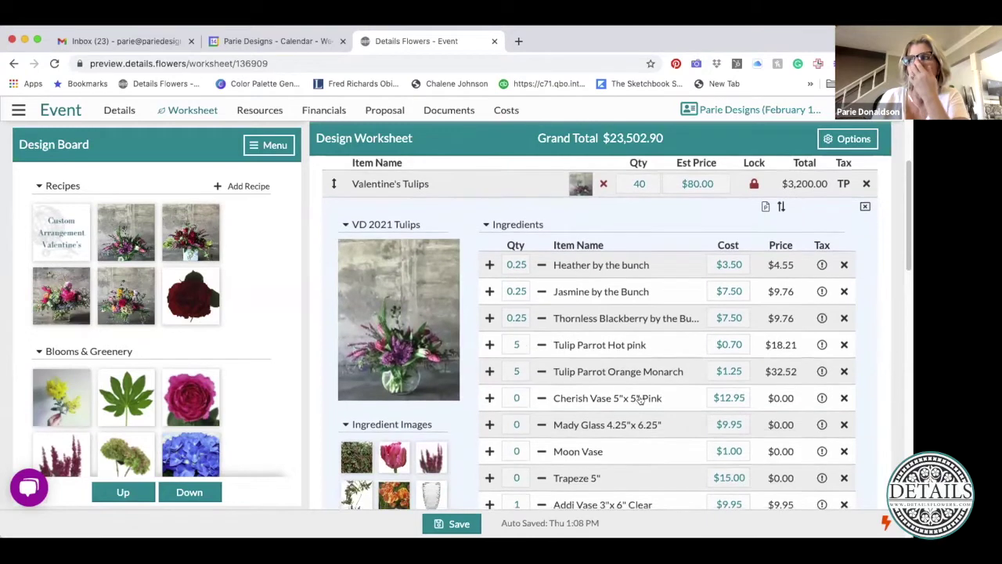
scroll(640, 399, down, 6)
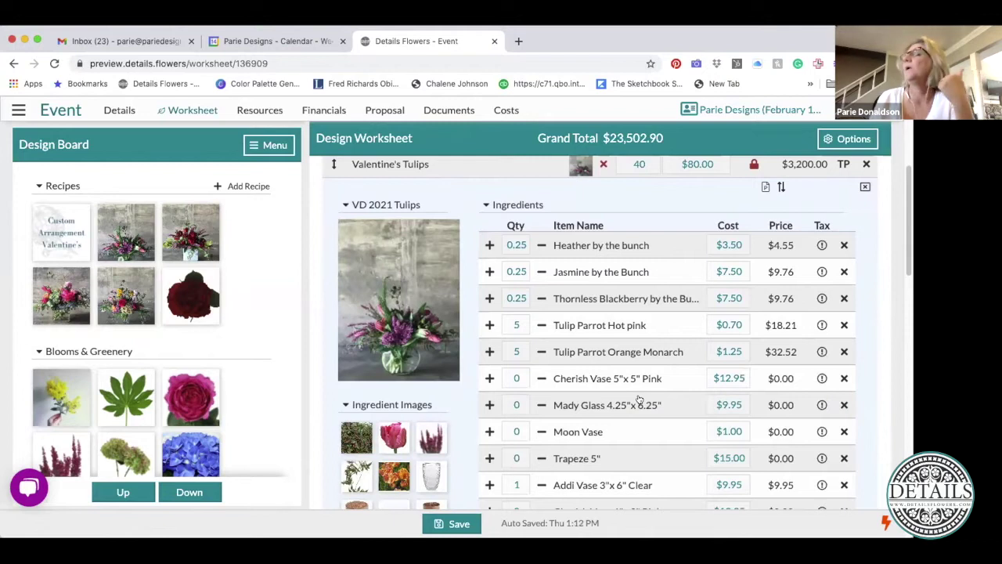
scroll(639, 401, up, 2)
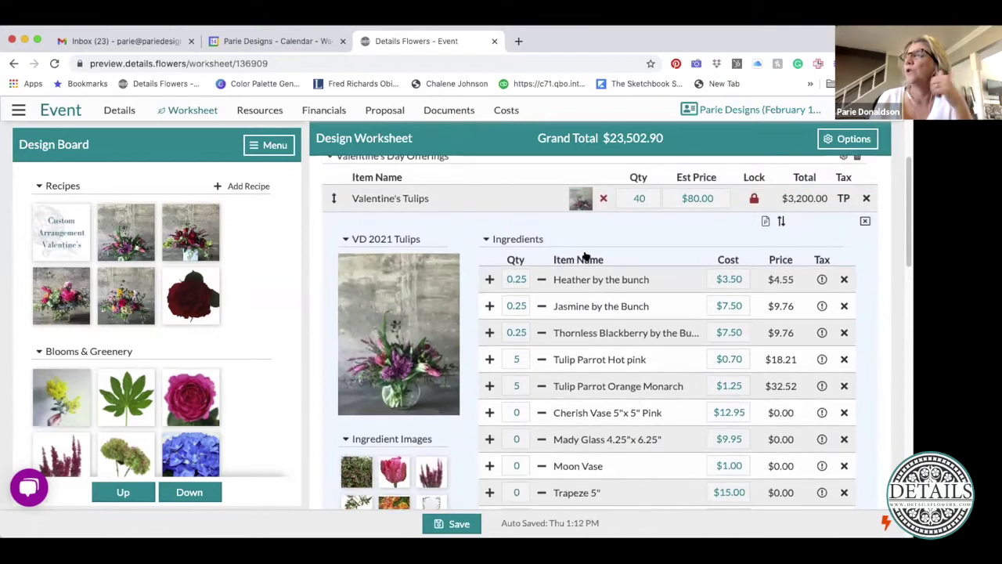
click(572, 200)
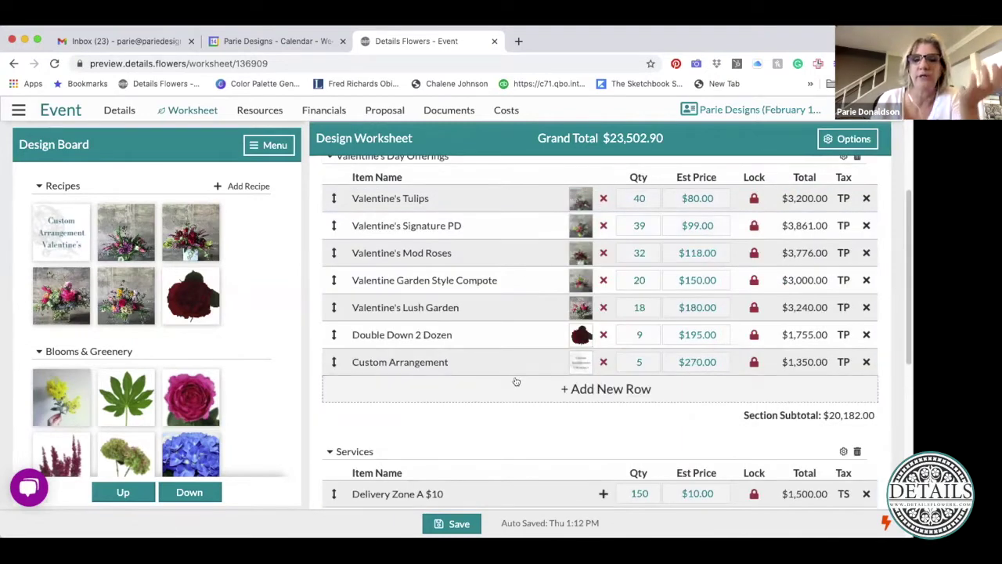
click(513, 399)
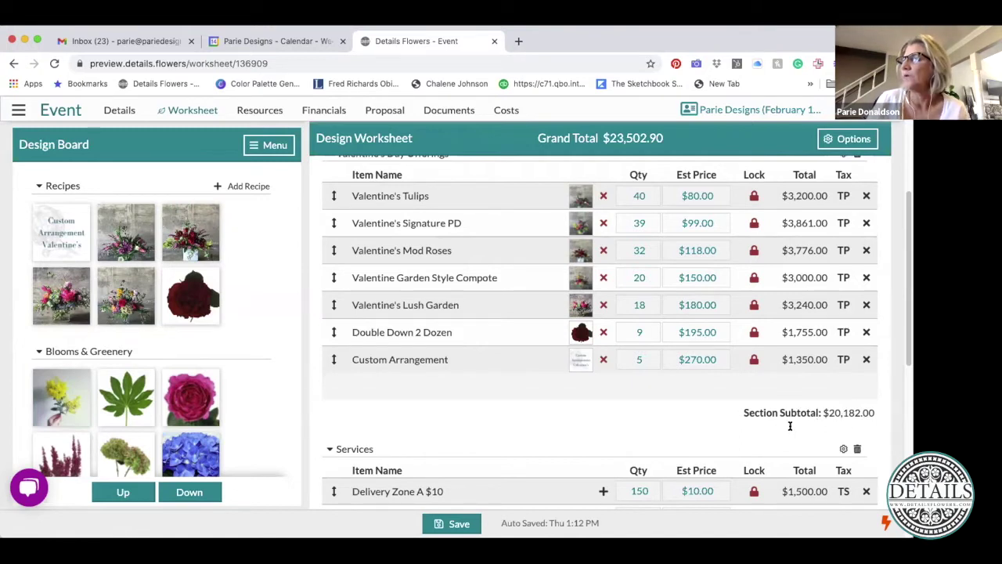
Step: Set the quantity of both Valentine's Mod Roses and Valentine's Tulips to 30
click(651, 252)
text(30)
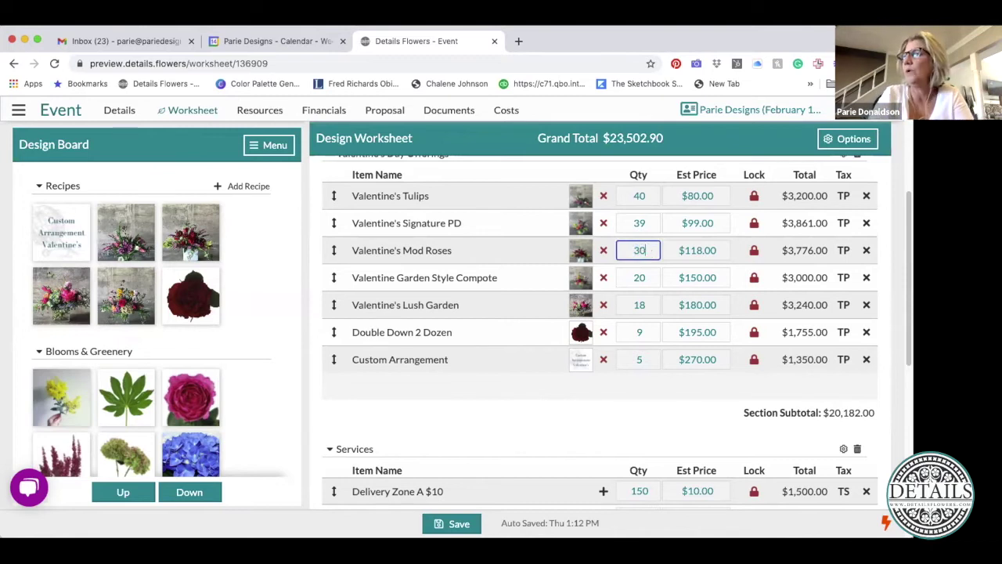
key(Tab)
click(653, 193)
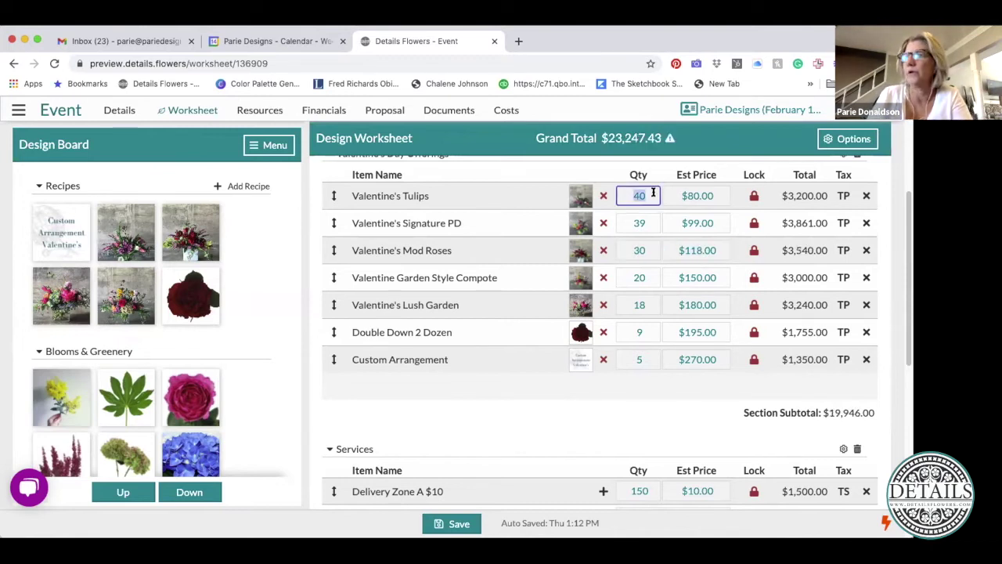
text(30)
key(Tab)
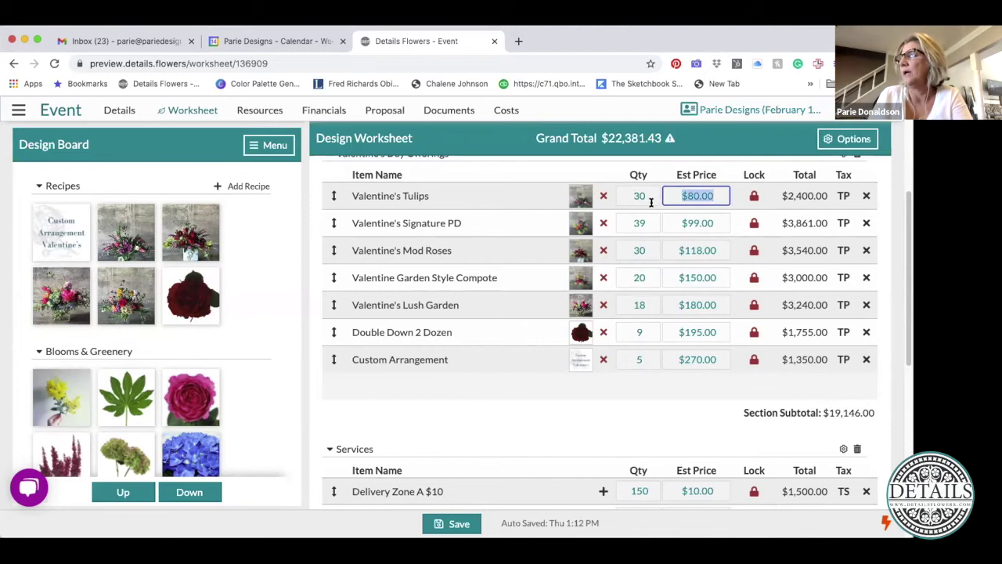
Step: Set the quantity of Valentine's Lush Garden to 10 and of Double Down 2 Dozen to 5
click(633, 306)
text(10)
key(Tab)
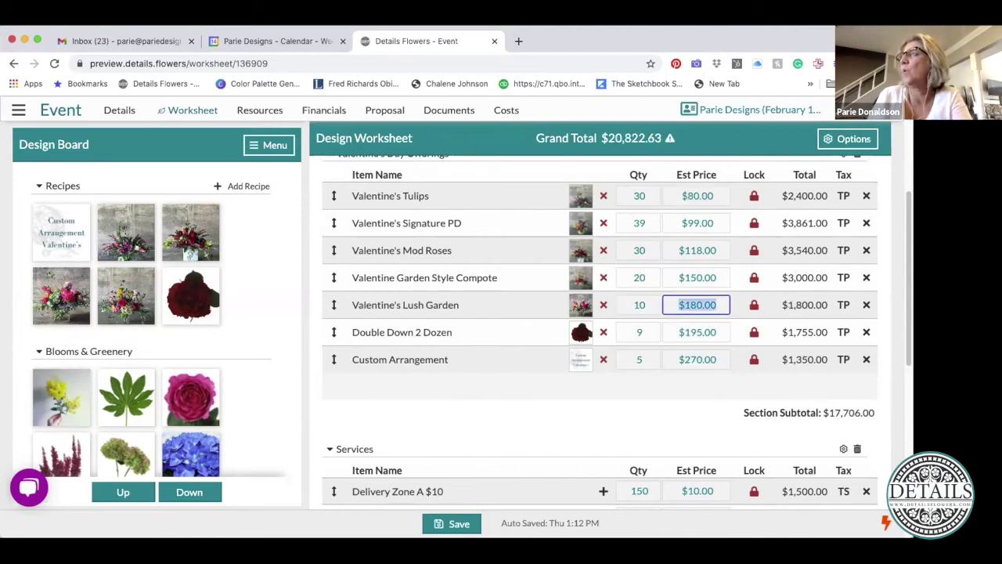
click(624, 331)
key(Tab)
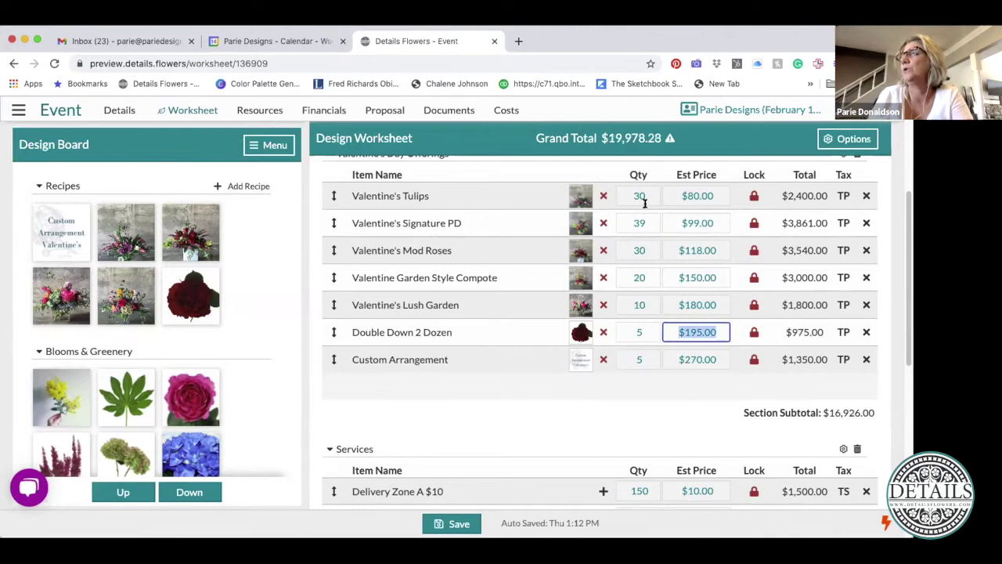
Step: Set the quantity of Valentine's Signature PD to 30
click(632, 222)
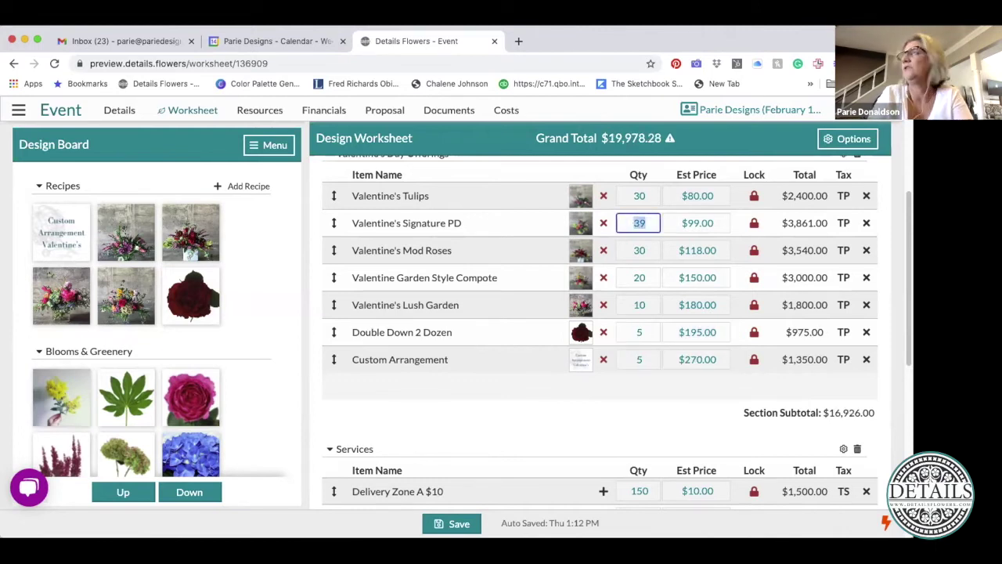
text(30)
key(Tab)
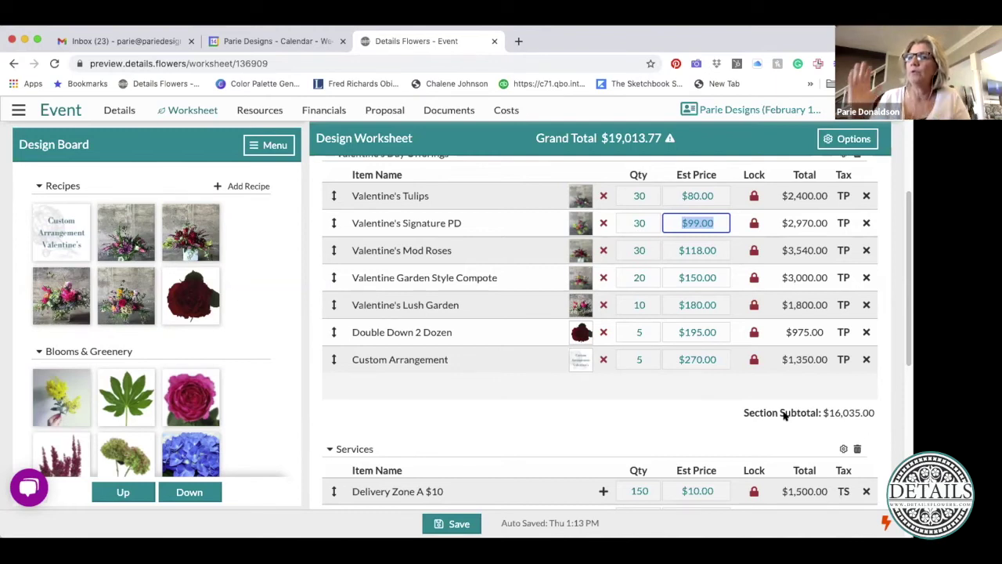
Step: Examine the ingredient costs, markup and total price of the Valentine's Tulips recipe, and collapse it to review the offerings and services
click(579, 193)
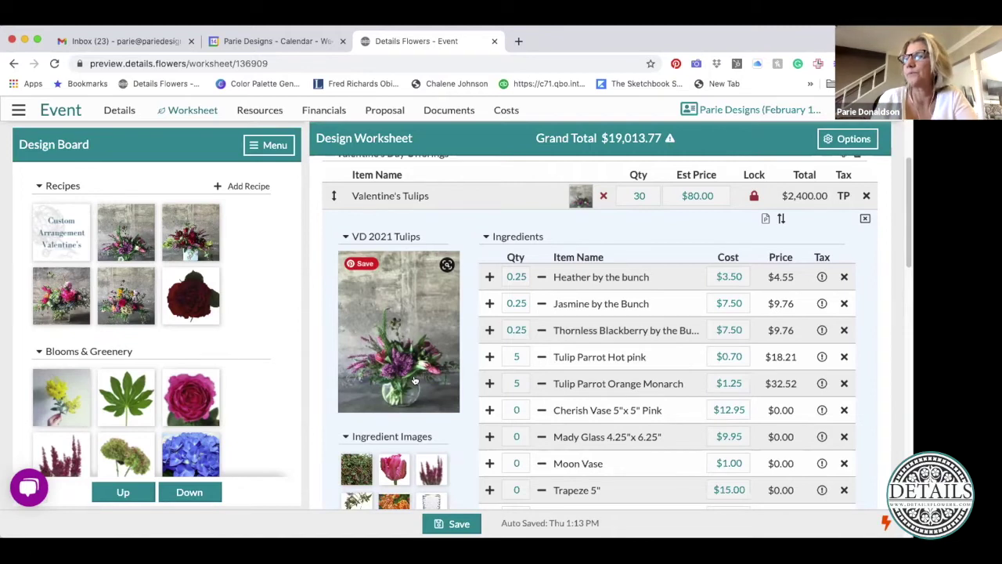
scroll(415, 381, down, 1)
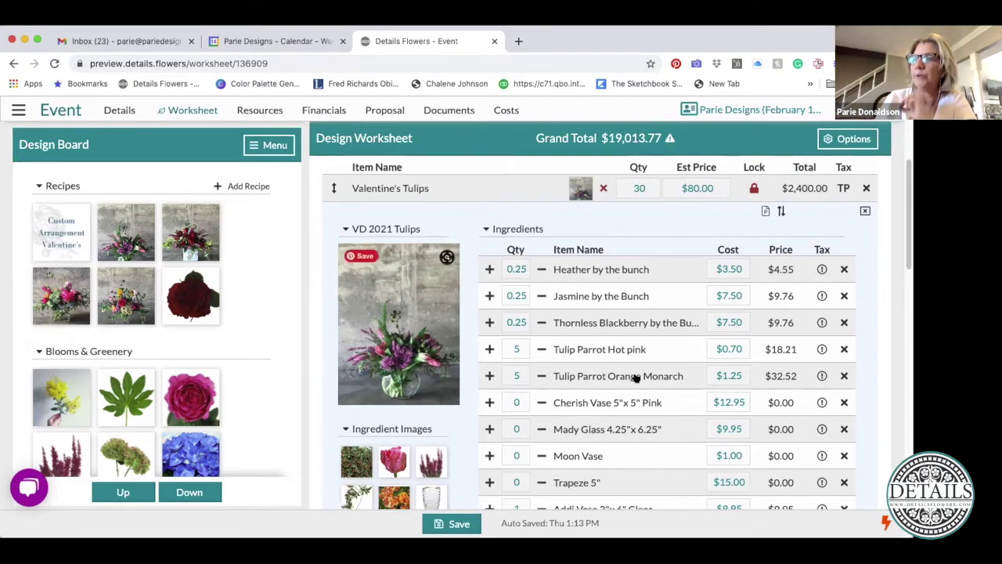
scroll(636, 376, down, 2)
scroll(636, 378, down, 3)
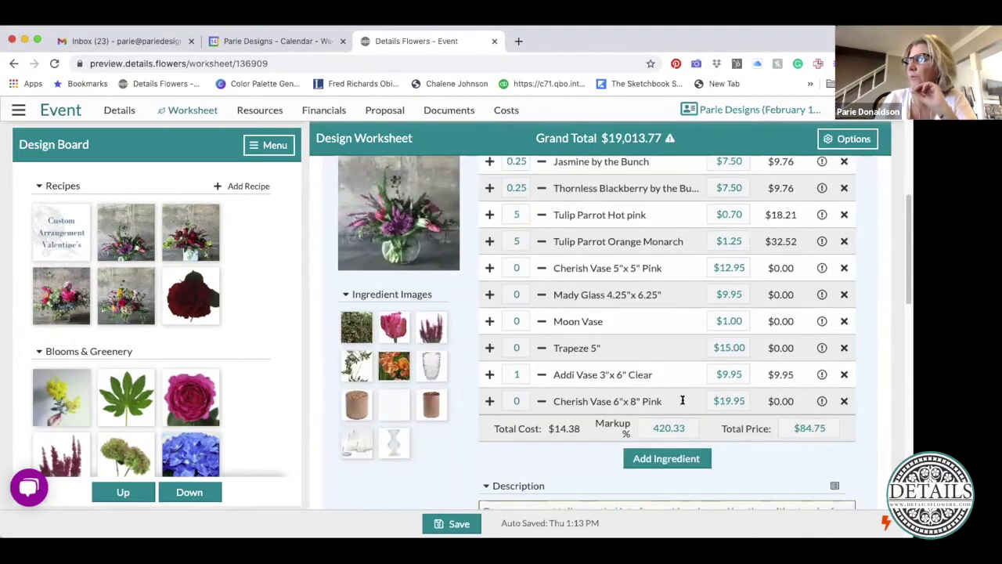
scroll(709, 453, up, 6)
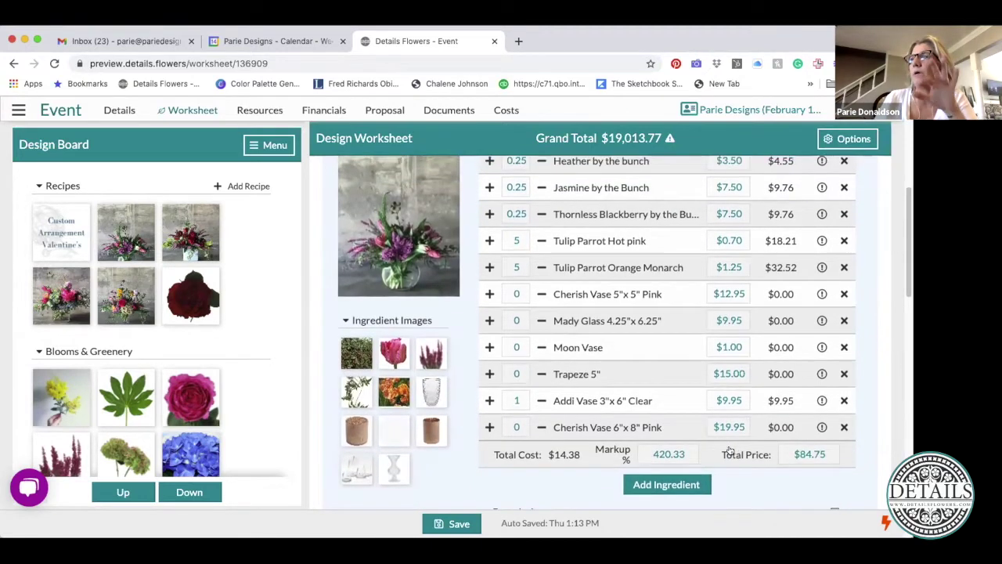
scroll(729, 448, down, 2)
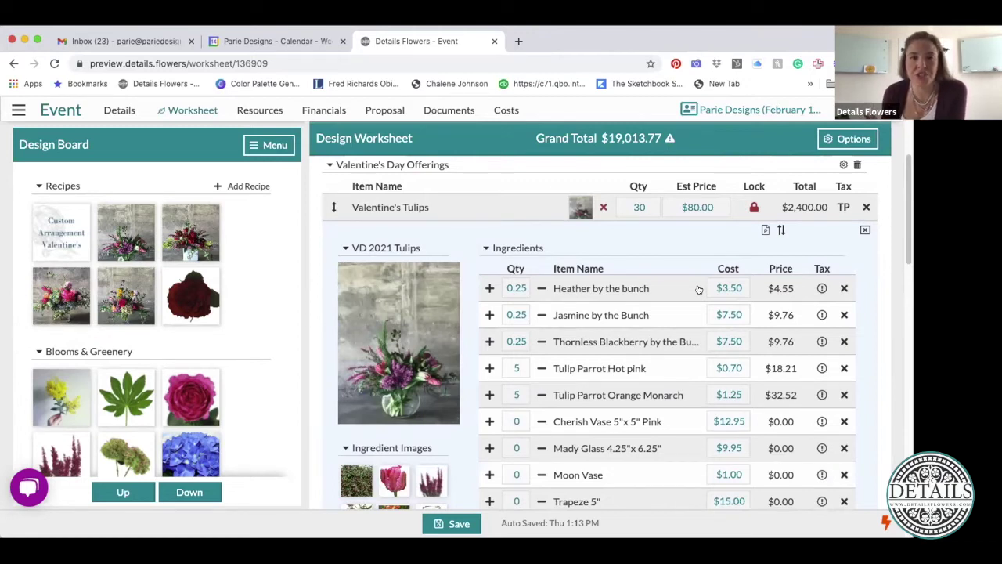
click(334, 207)
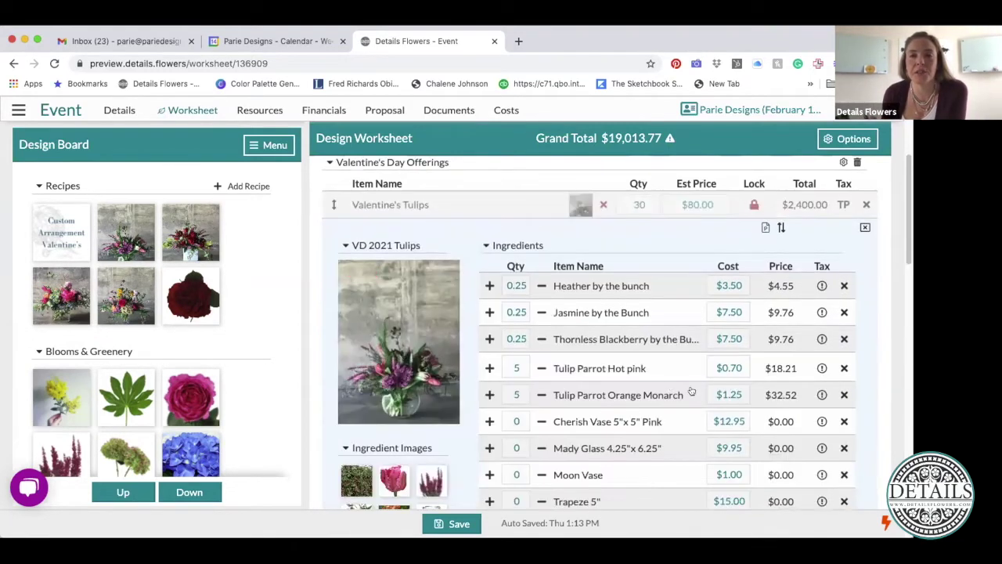
scroll(689, 388, down, 15)
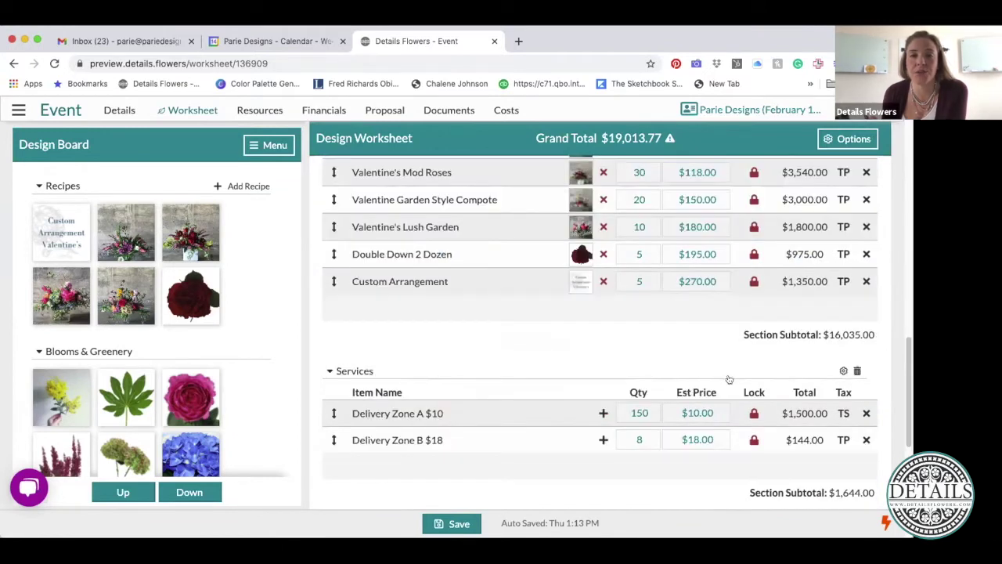
scroll(647, 337, up, 15)
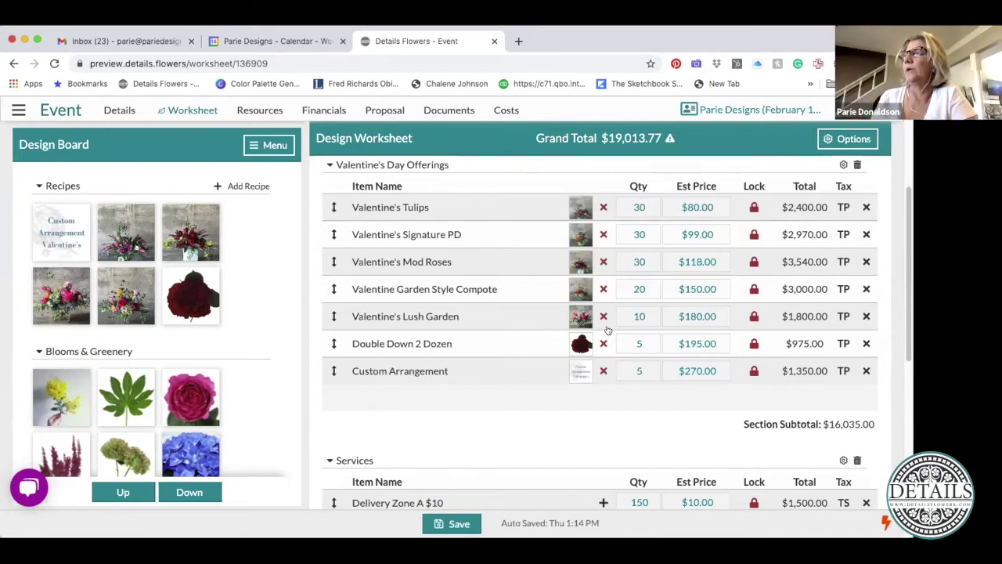
scroll(609, 329, up, 1)
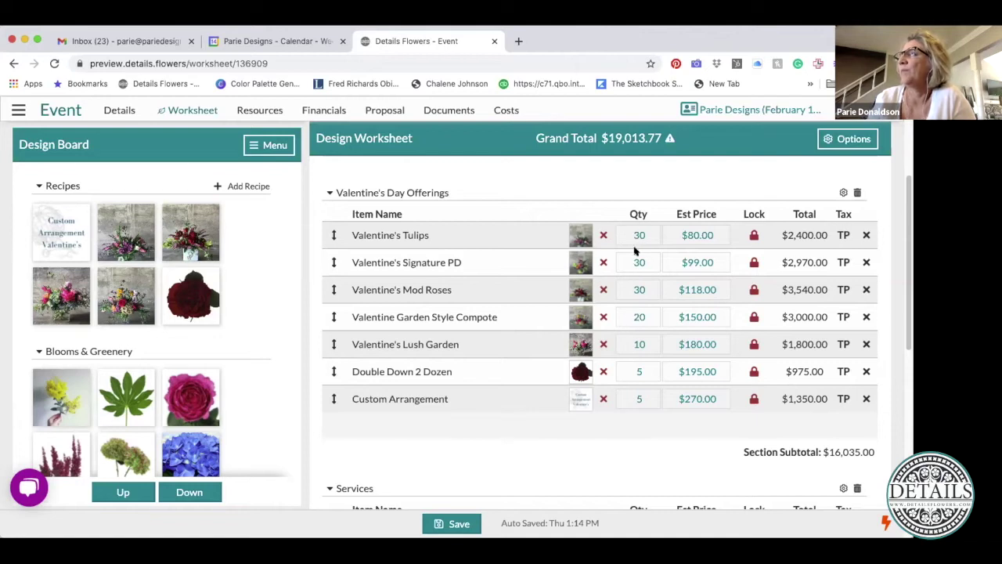
scroll(727, 362, down, 1)
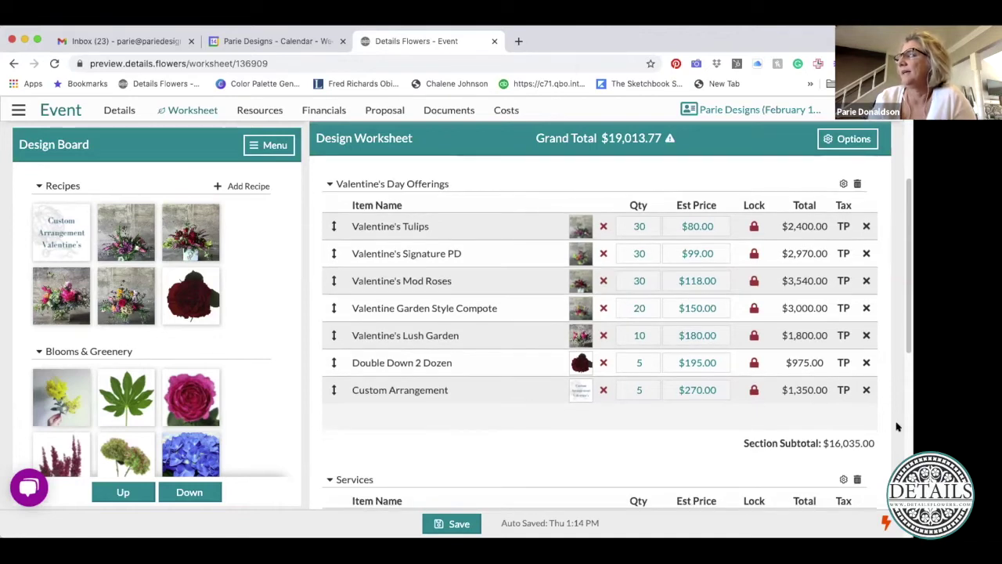
Step: Expand the Valentine's Tulips recipe and compare its ingredient costs, markup and total price with the arrangement's estimated price
click(577, 227)
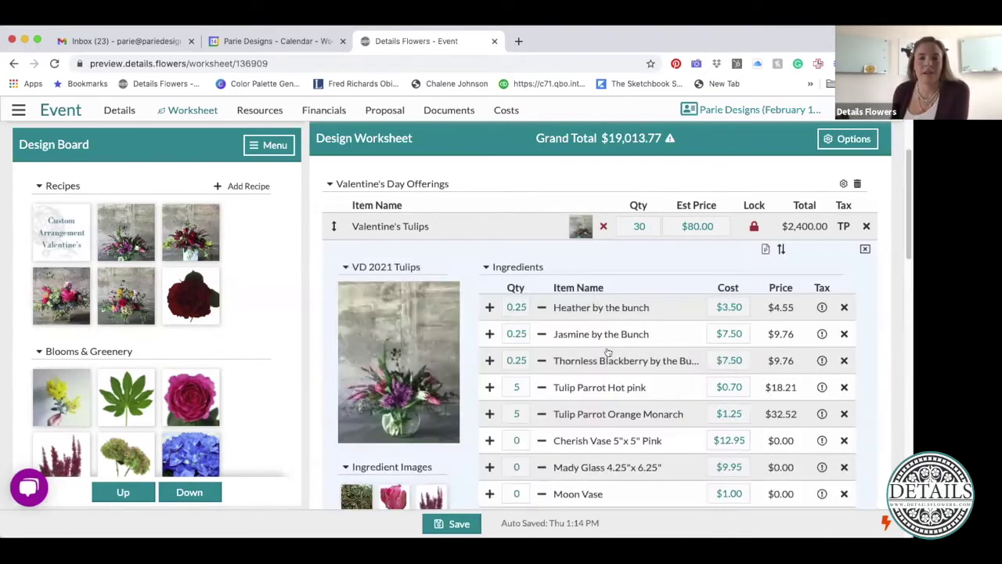
scroll(607, 353, down, 1)
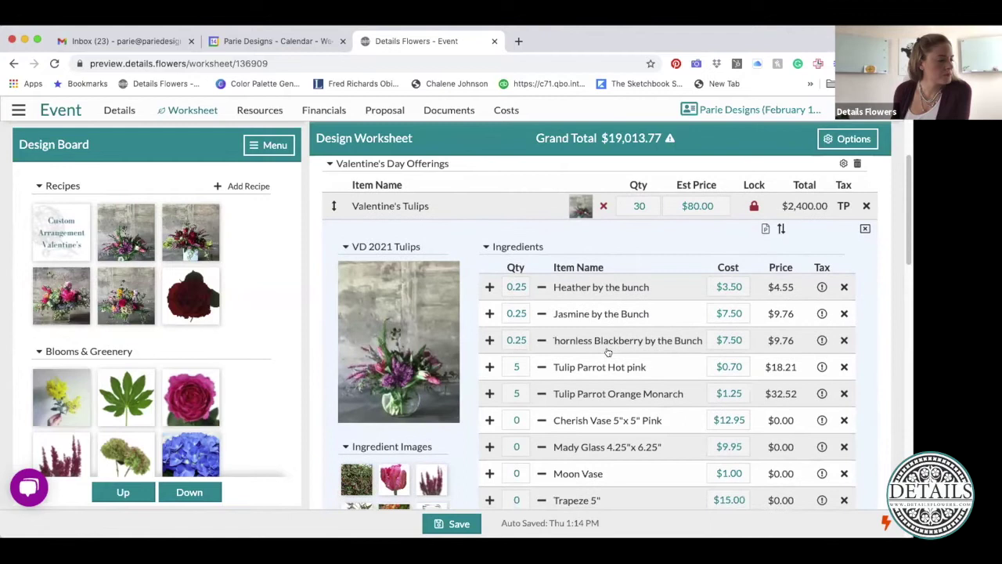
scroll(608, 352, down, 2)
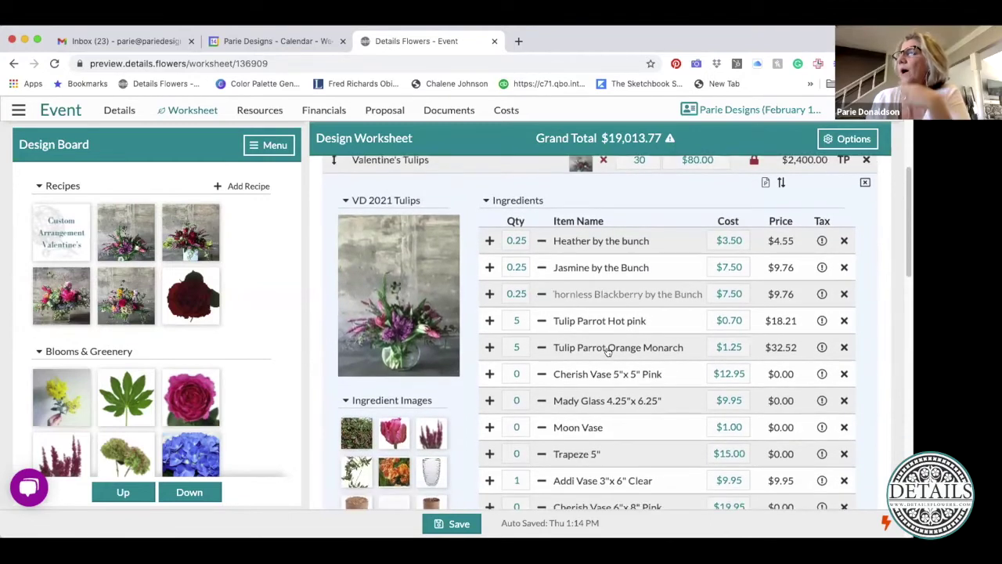
scroll(608, 352, down, 4)
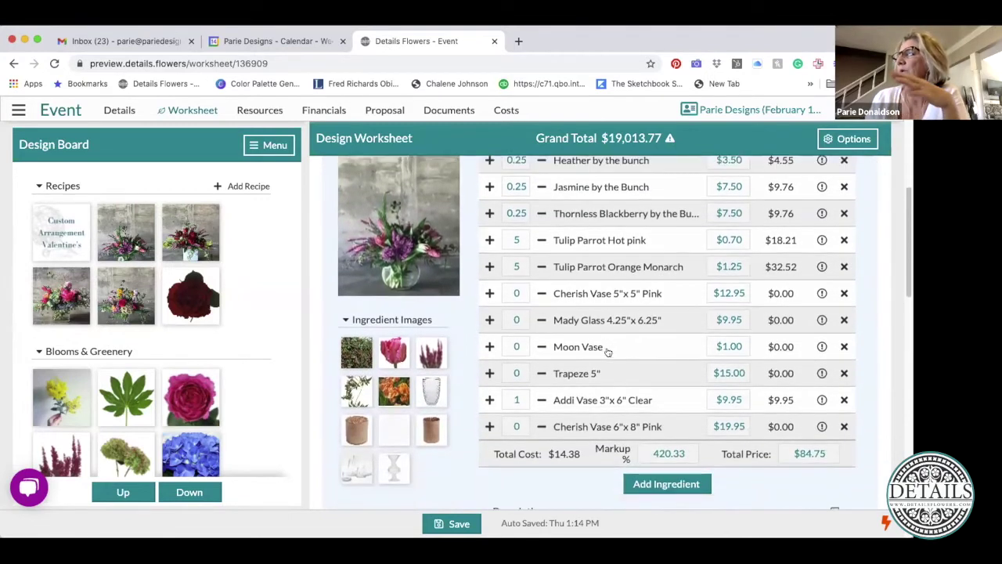
scroll(608, 352, up, 5)
scroll(608, 352, down, 4)
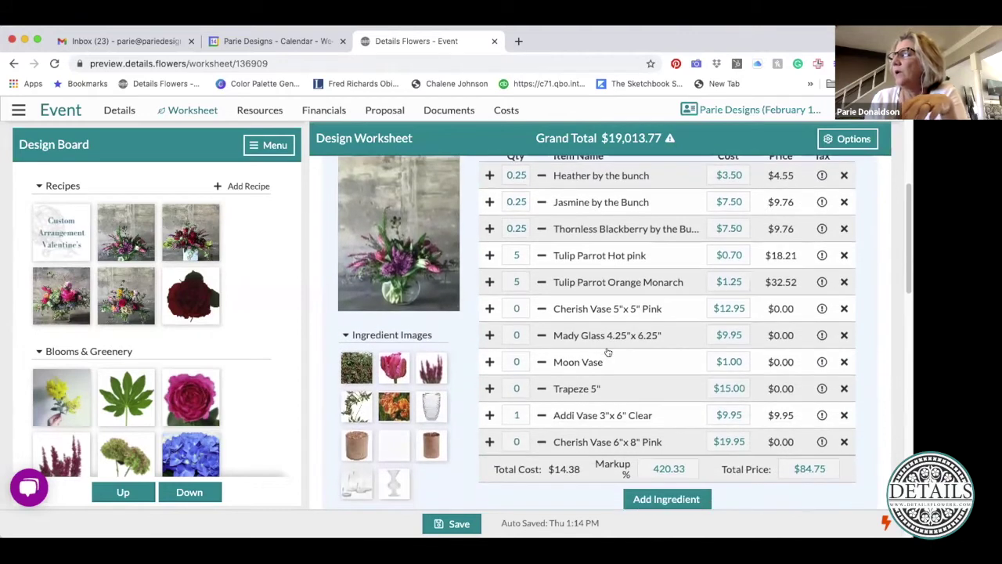
scroll(696, 352, up, 4)
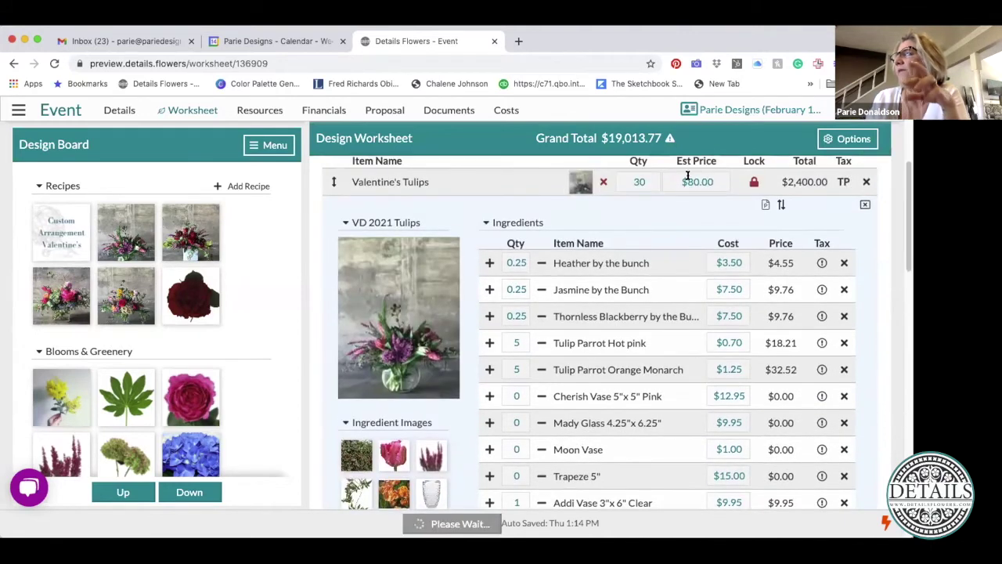
scroll(728, 340, down, 8)
scroll(783, 375, up, 1)
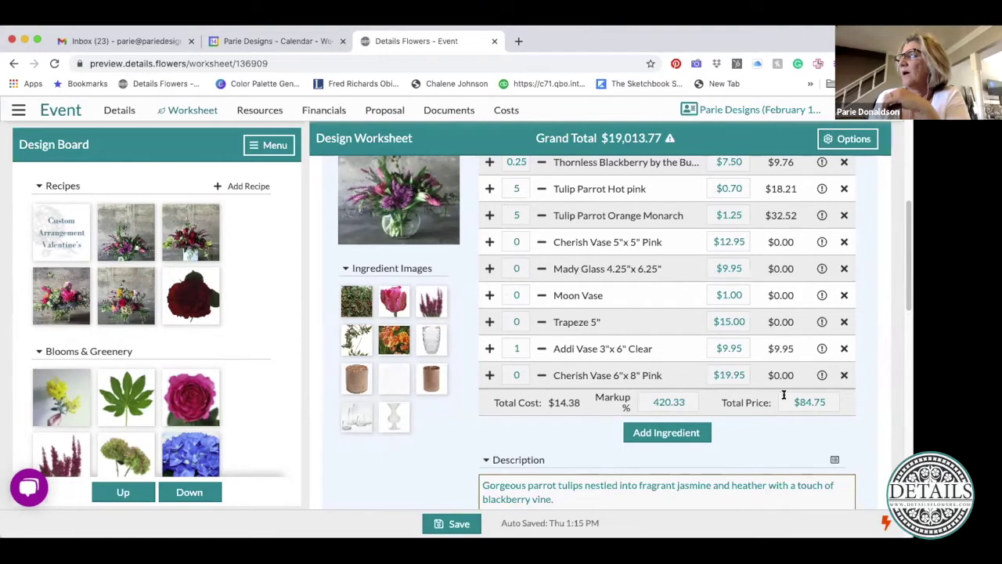
scroll(784, 396, up, 2)
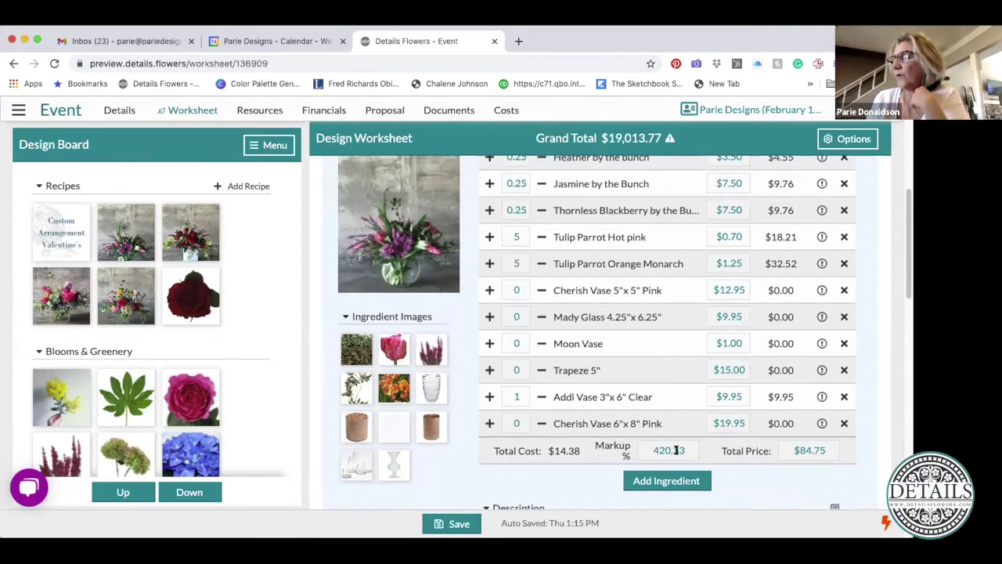
scroll(707, 408, up, 2)
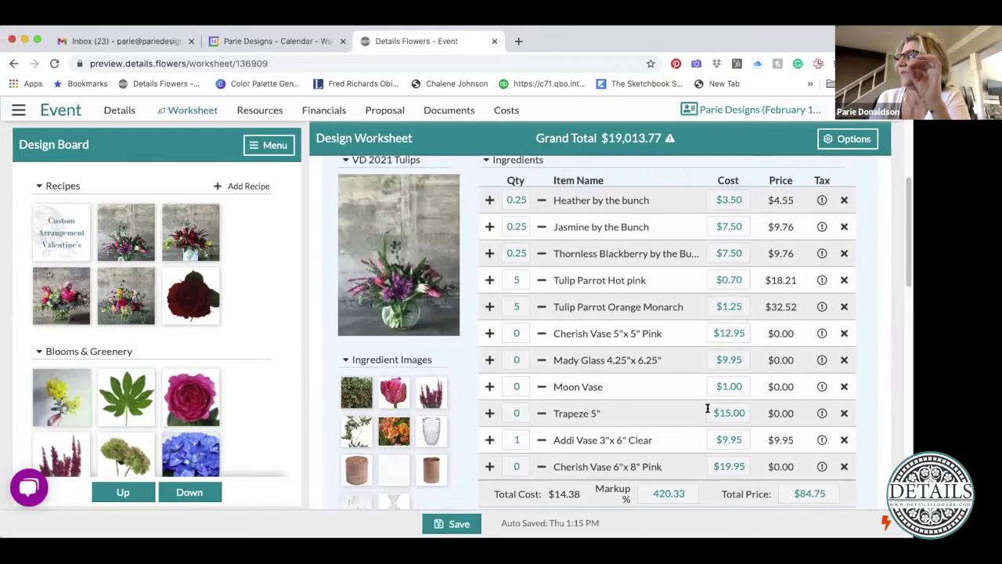
scroll(707, 408, up, 3)
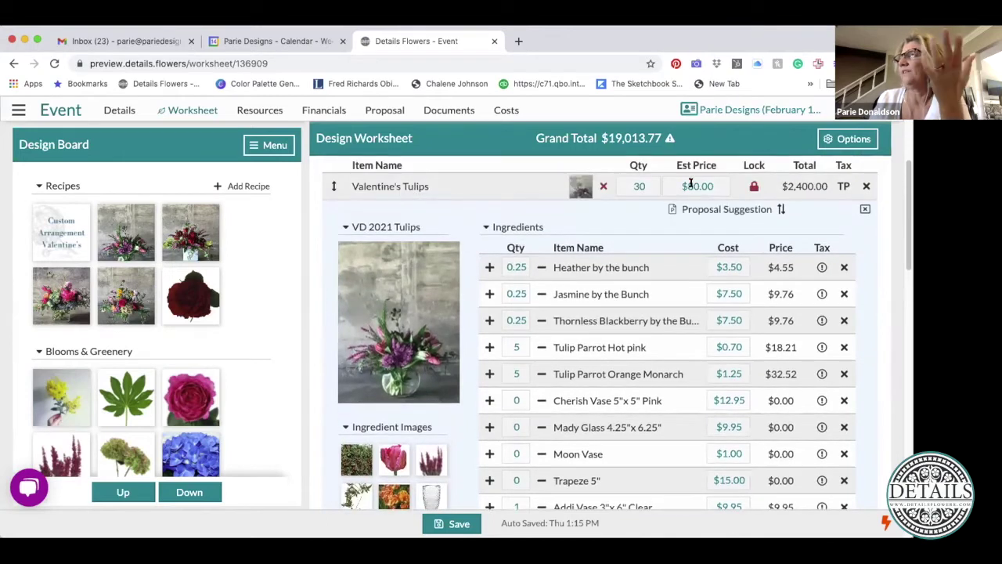
Step: Set the total price of the Valentine's Tulips recipe to 80.00
scroll(714, 333, down, 10)
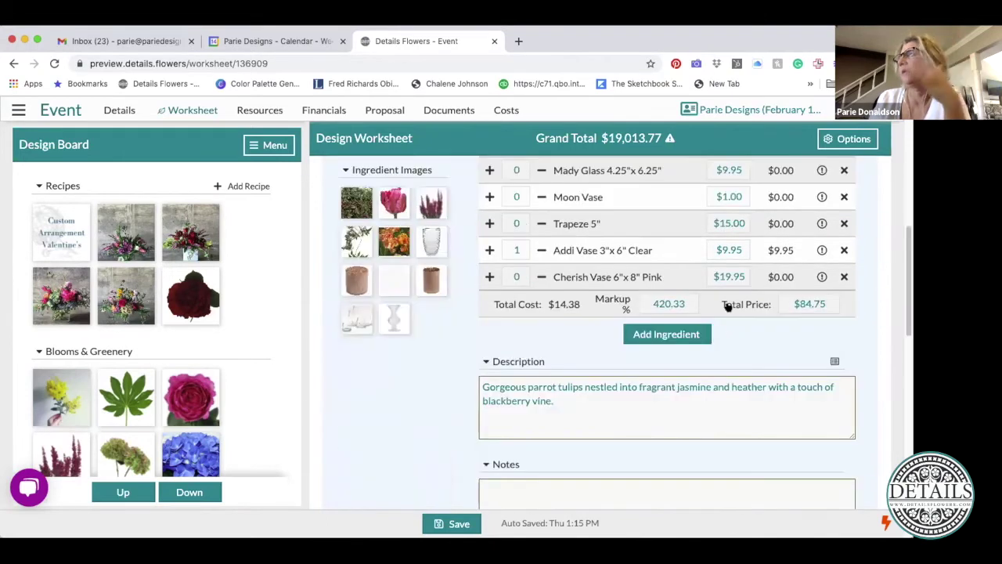
click(794, 295)
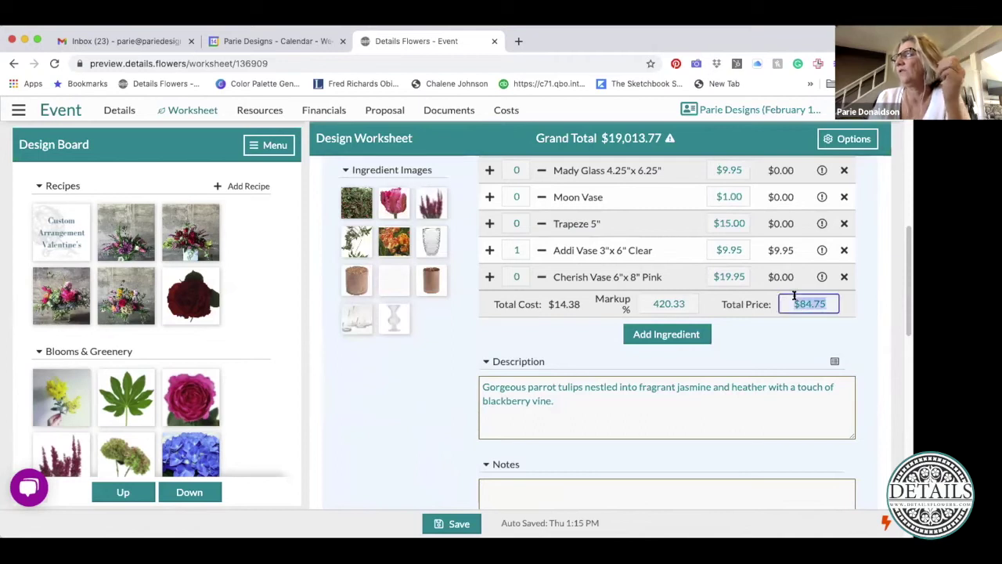
text(80.00)
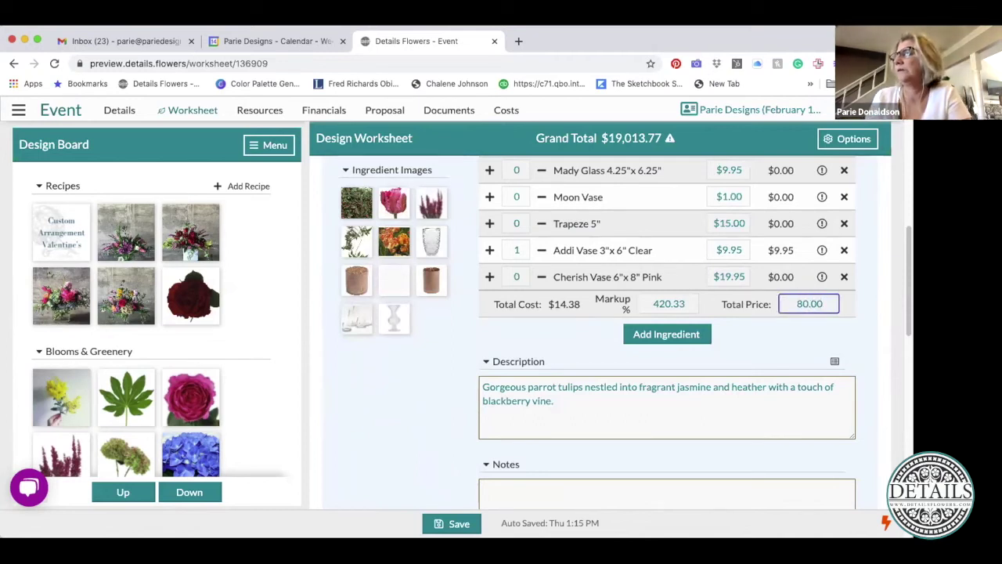
key(Tab)
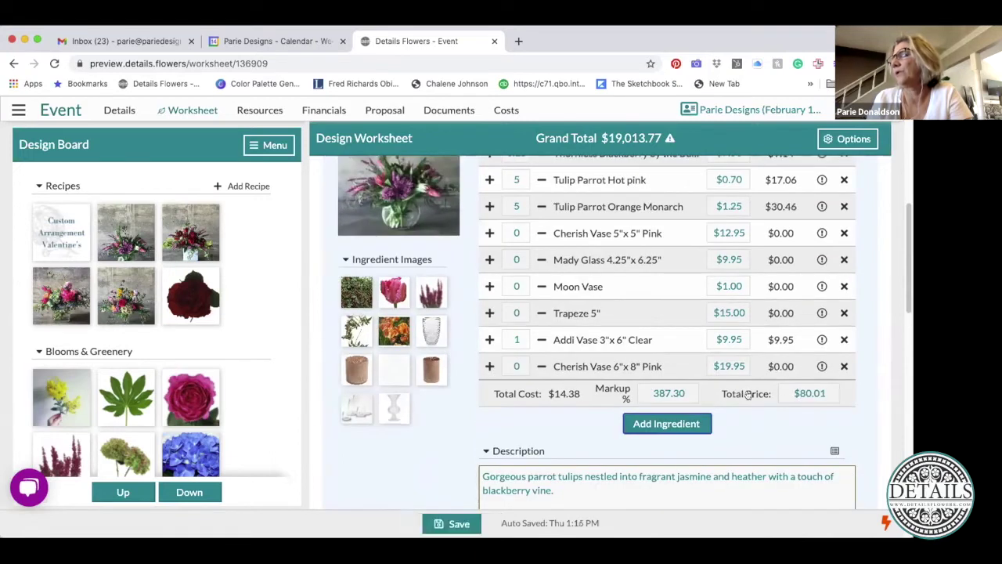
Step: Examine the recalculated ingredient prices, total cost and markup percentage of the Valentine's Tulips recipe, along with its description
scroll(749, 379, up, 4)
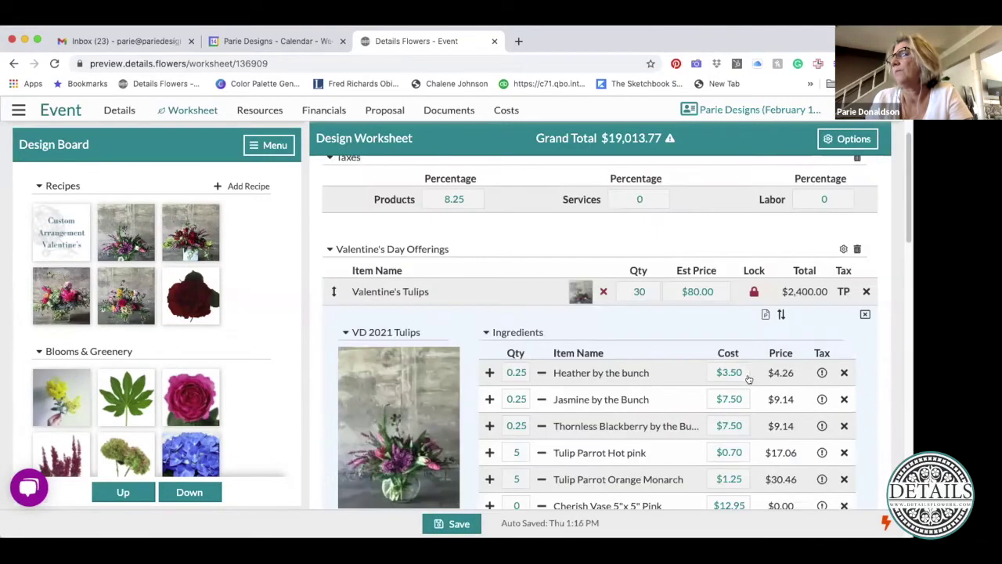
scroll(703, 422, down, 1)
scroll(702, 421, down, 5)
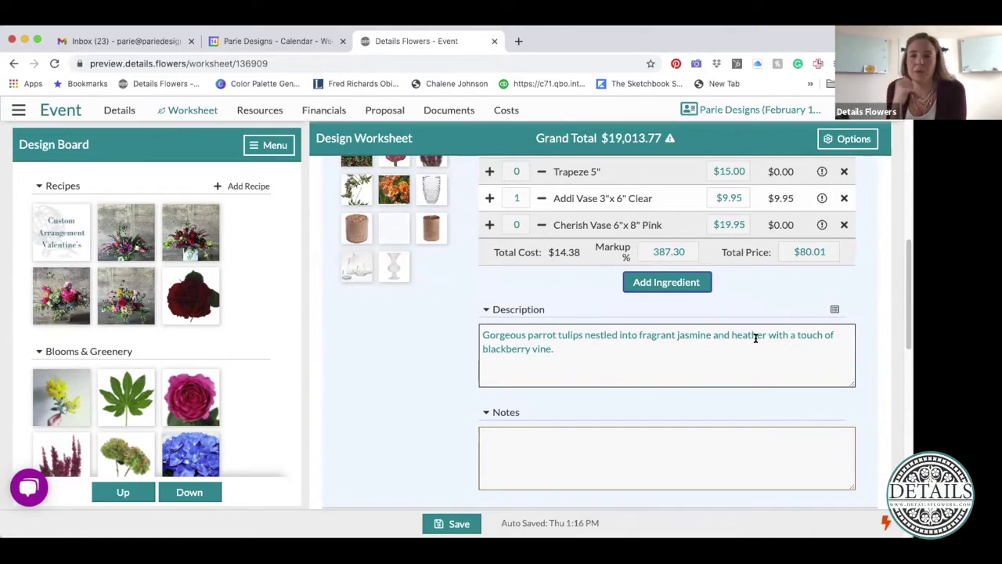
scroll(756, 339, up, 5)
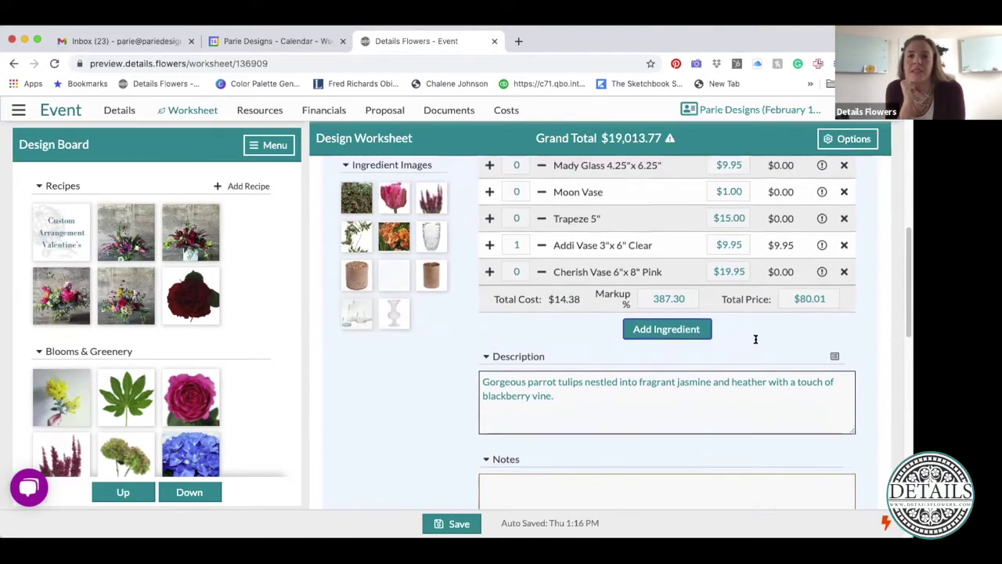
scroll(754, 342, up, 1)
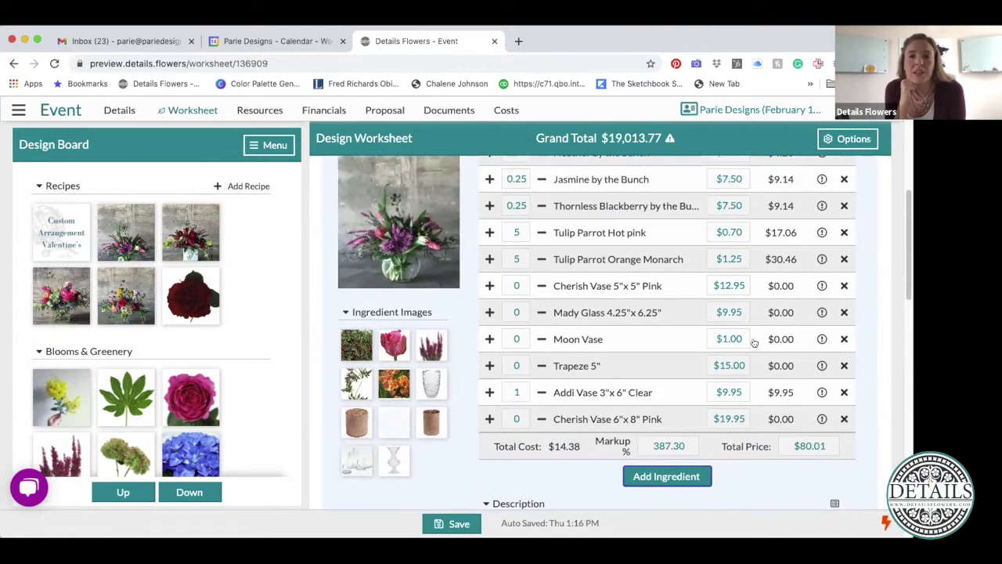
scroll(754, 342, up, 1)
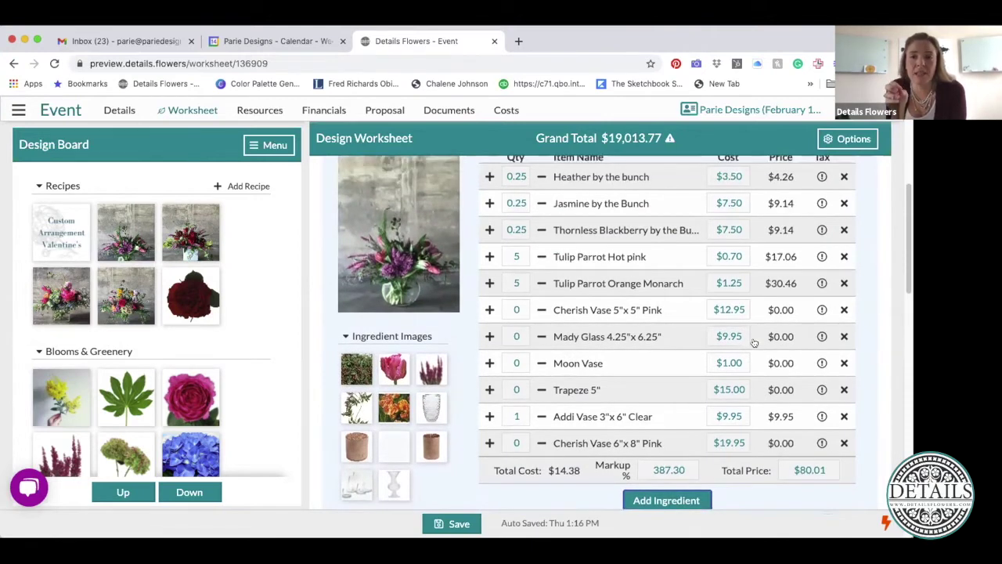
scroll(754, 342, down, 4)
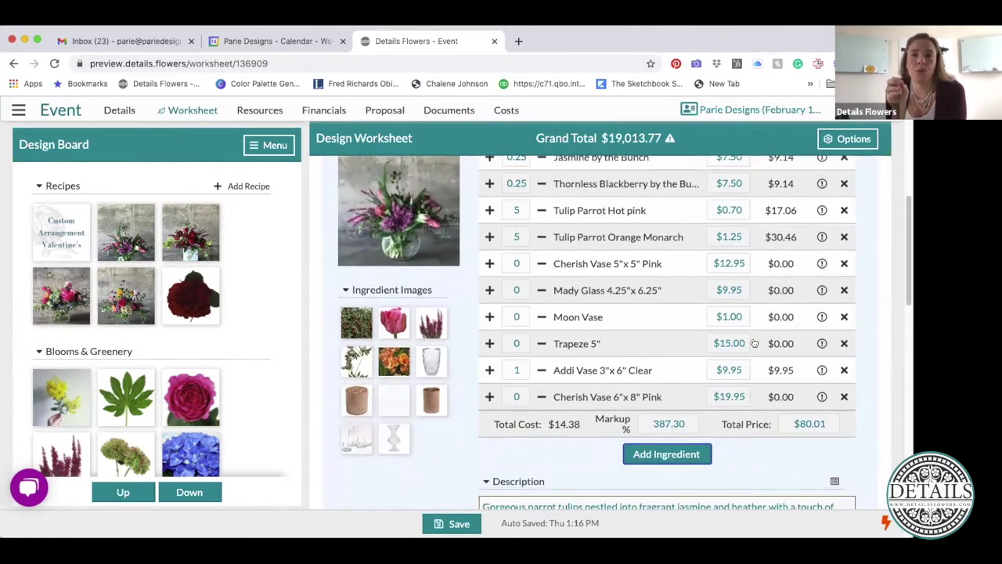
scroll(754, 342, down, 1)
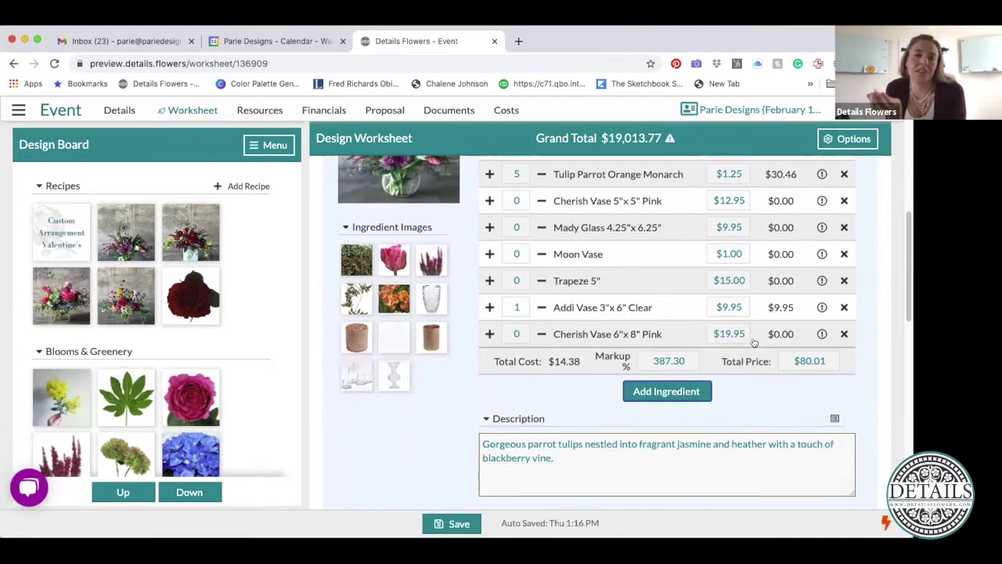
scroll(755, 342, up, 2)
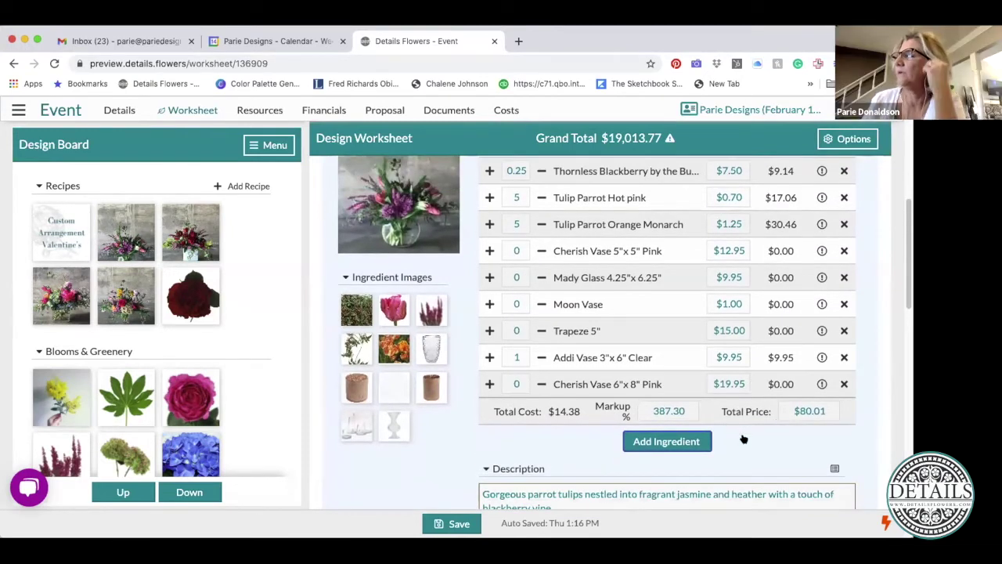
scroll(744, 440, up, 1)
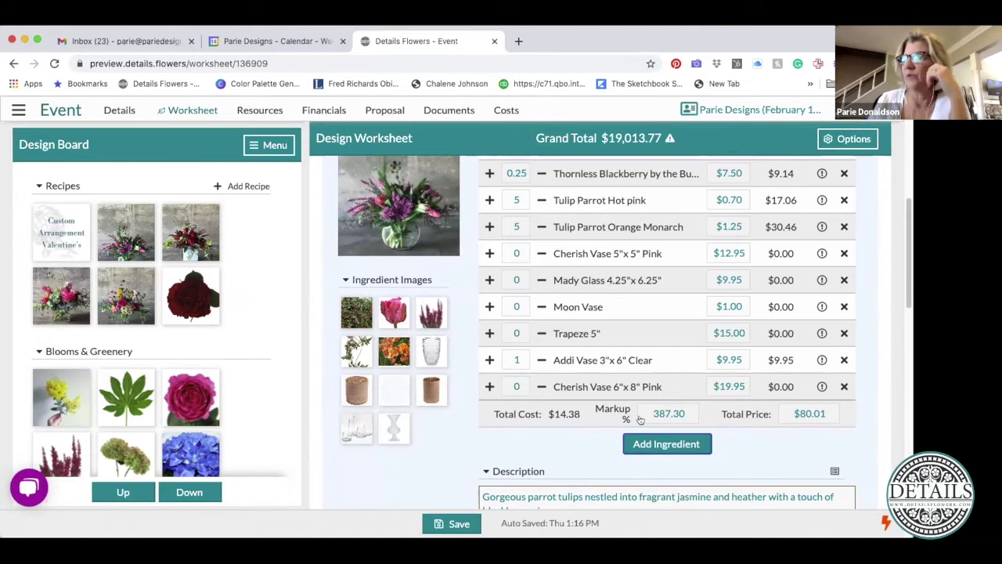
scroll(657, 430, up, 2)
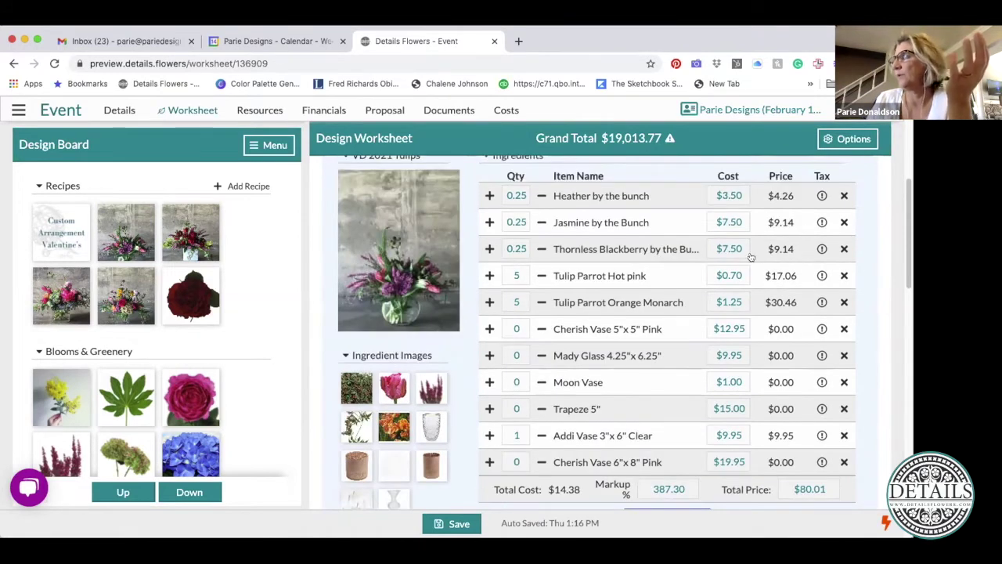
Step: Set the cost of the Tulip Parrot Hot pink ingredient in the Valentine's Tulips recipe to $0.95
scroll(717, 353, down, 1)
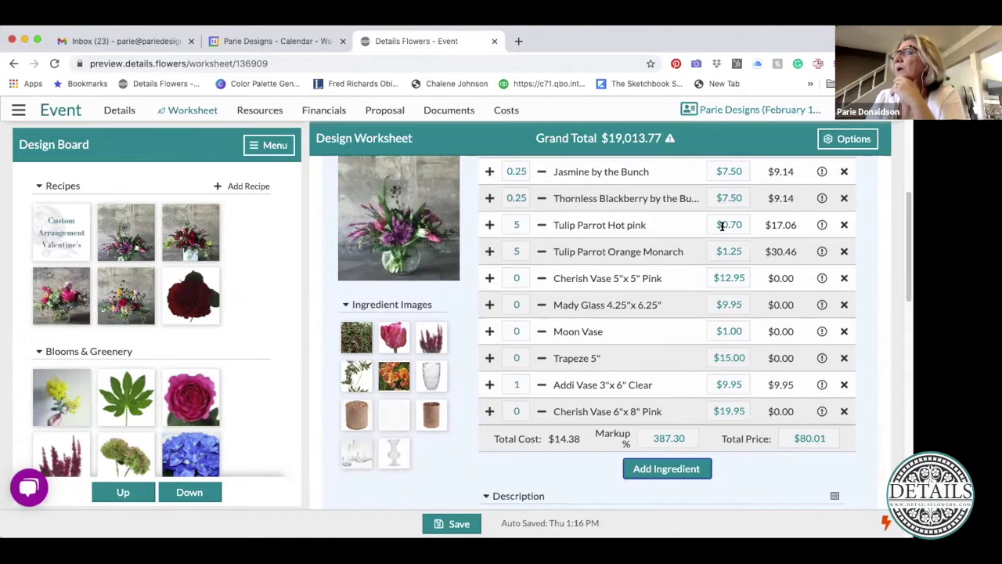
click(716, 224)
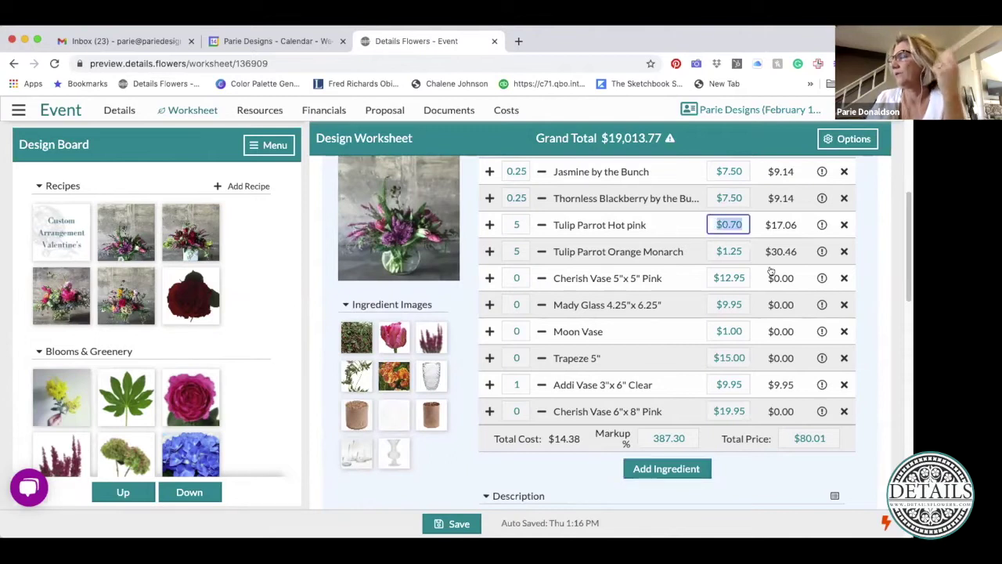
text(.95)
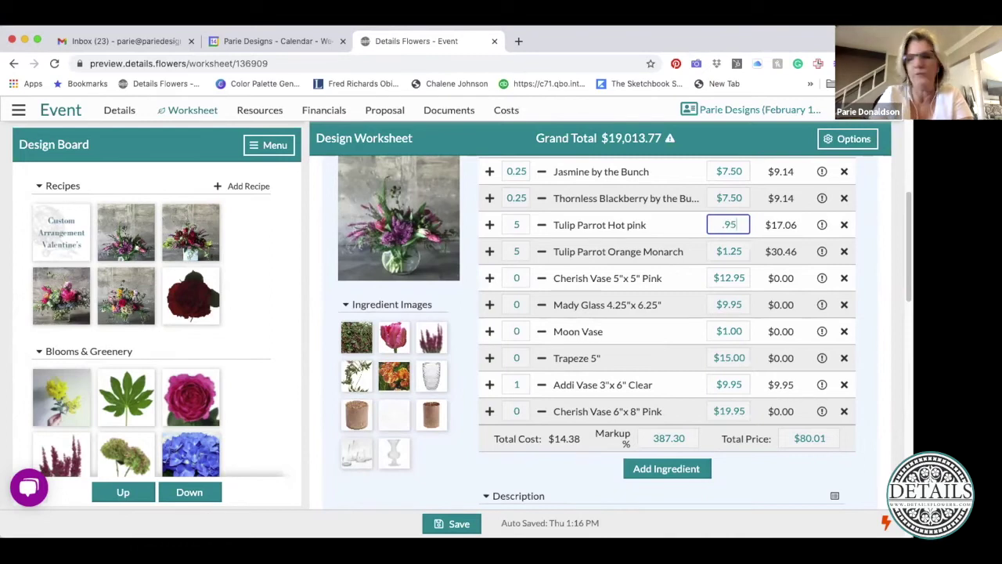
key(Tab)
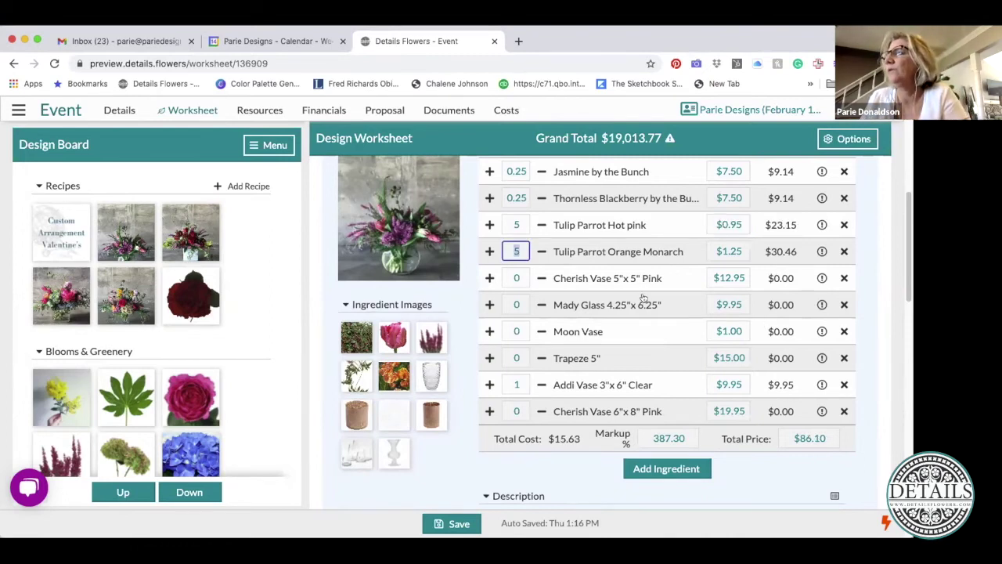
click(714, 224)
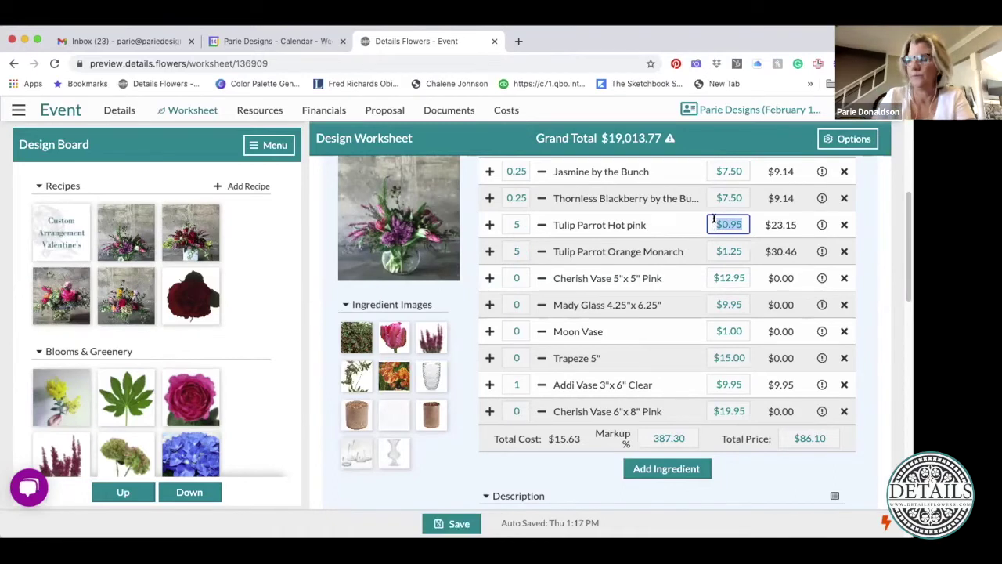
key(Tab)
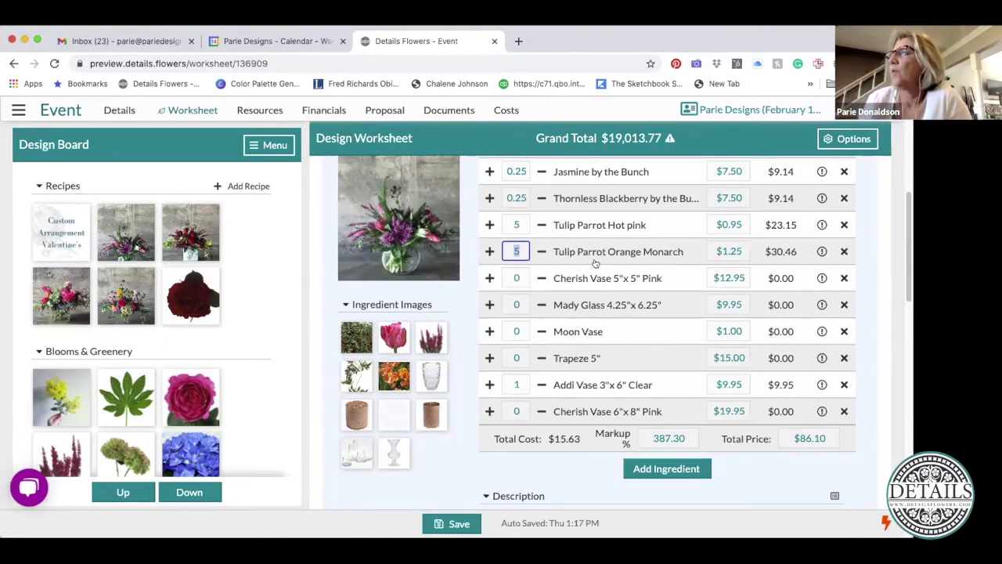
Step: Review the Valentine's Tulips quantity and estimated price together with the recipe's ingredient list
scroll(595, 264, up, 2)
scroll(641, 269, up, 2)
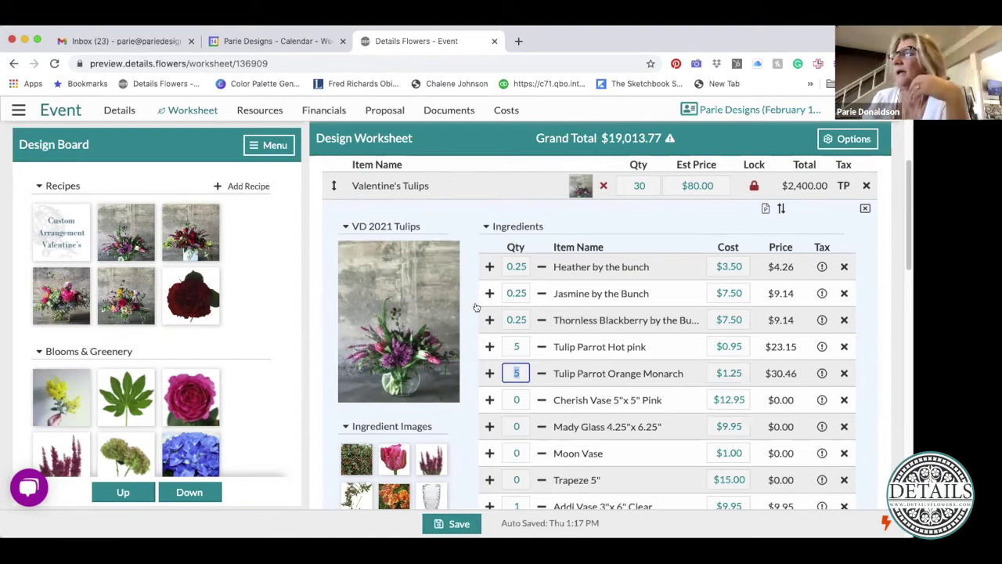
click(651, 179)
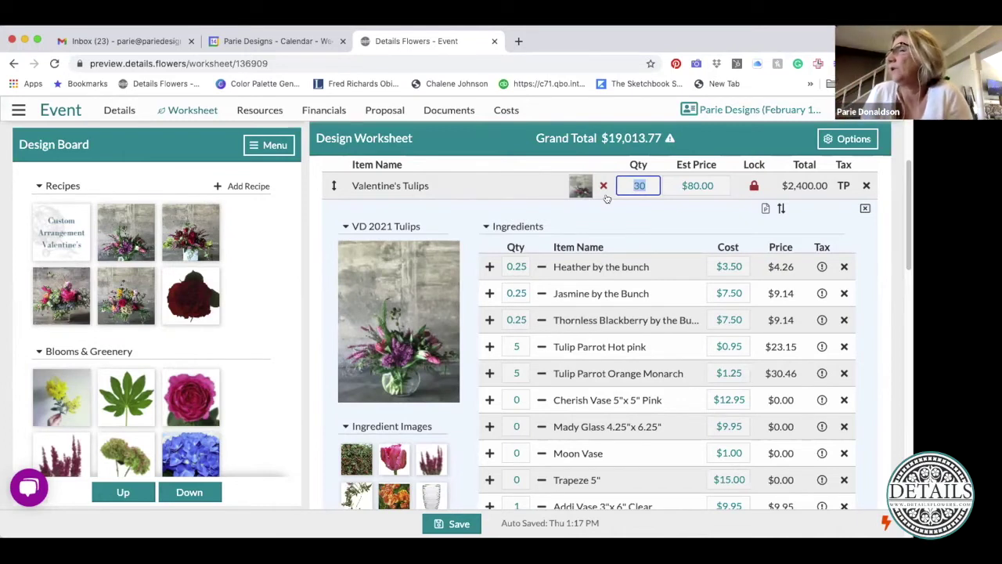
click(666, 218)
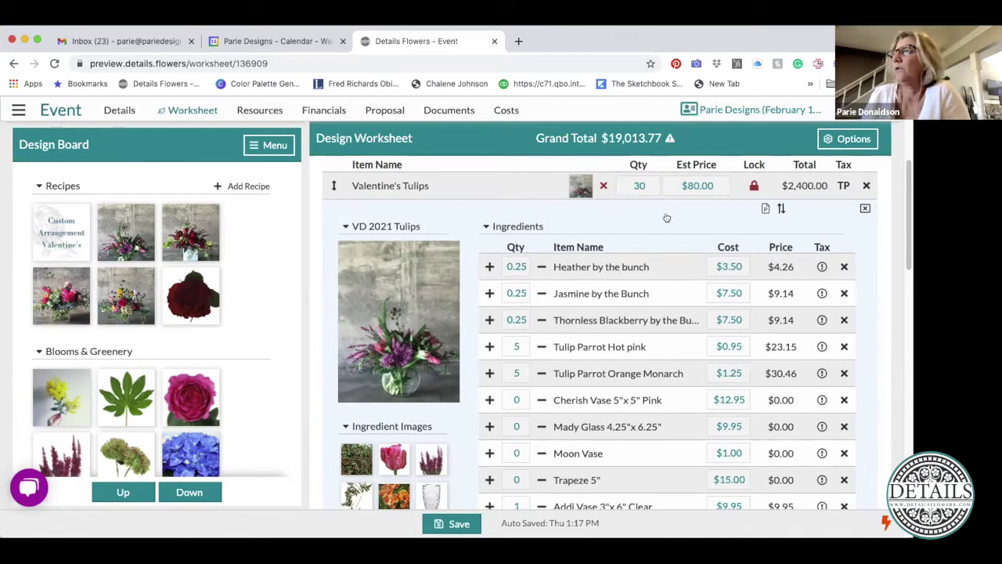
scroll(667, 218, down, 1)
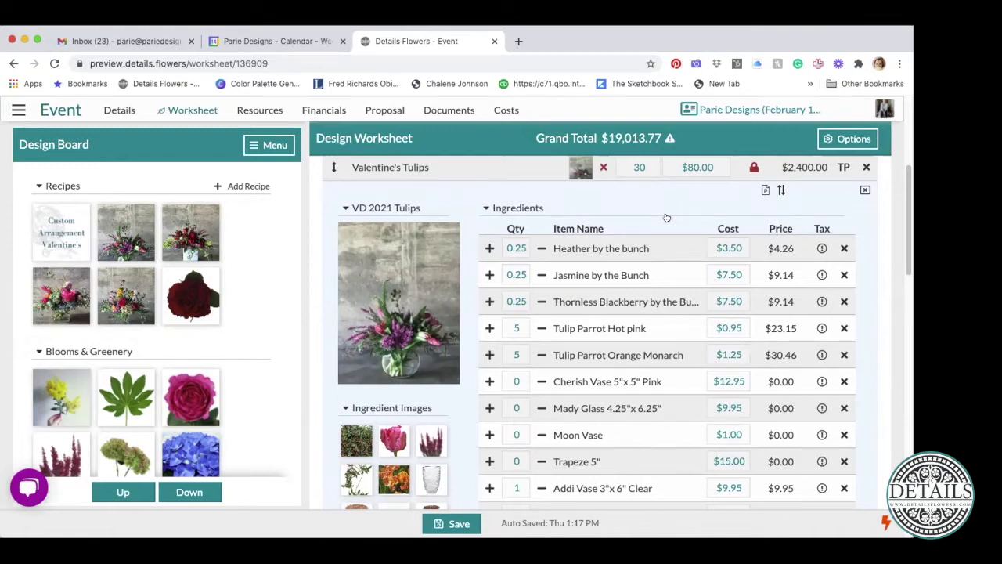
scroll(666, 217, down, 1)
scroll(666, 216, up, 2)
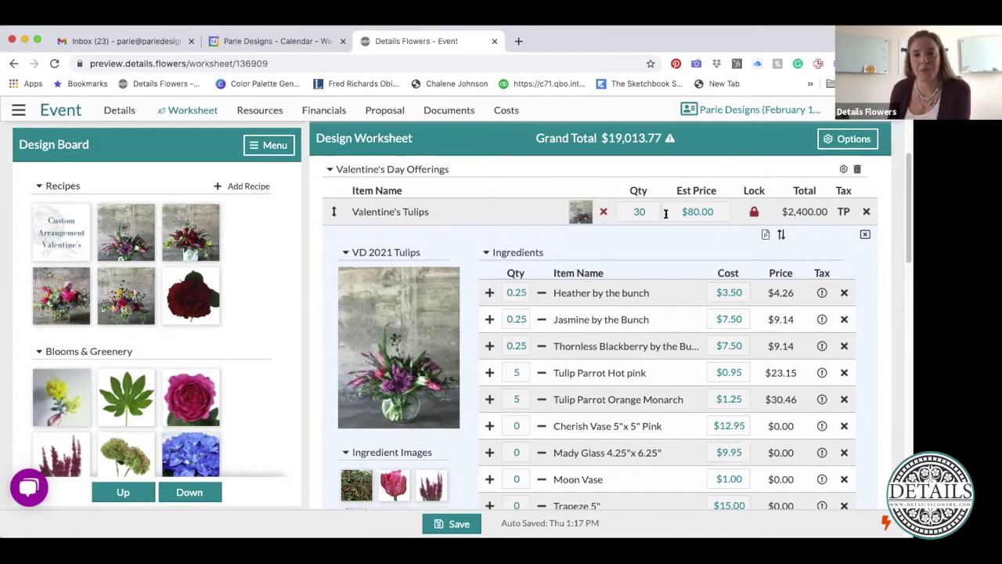
Step: Examine the Valentine's Tulips recipe's markup percentage, total cost and total price alongside its ingredient costs and rental vase pricing
scroll(666, 213, down, 2)
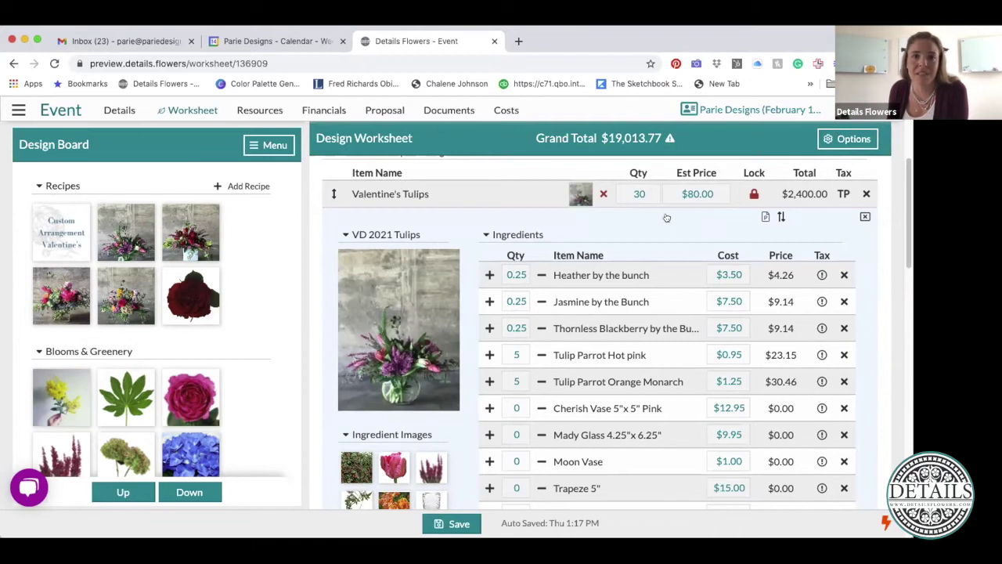
scroll(644, 406, down, 5)
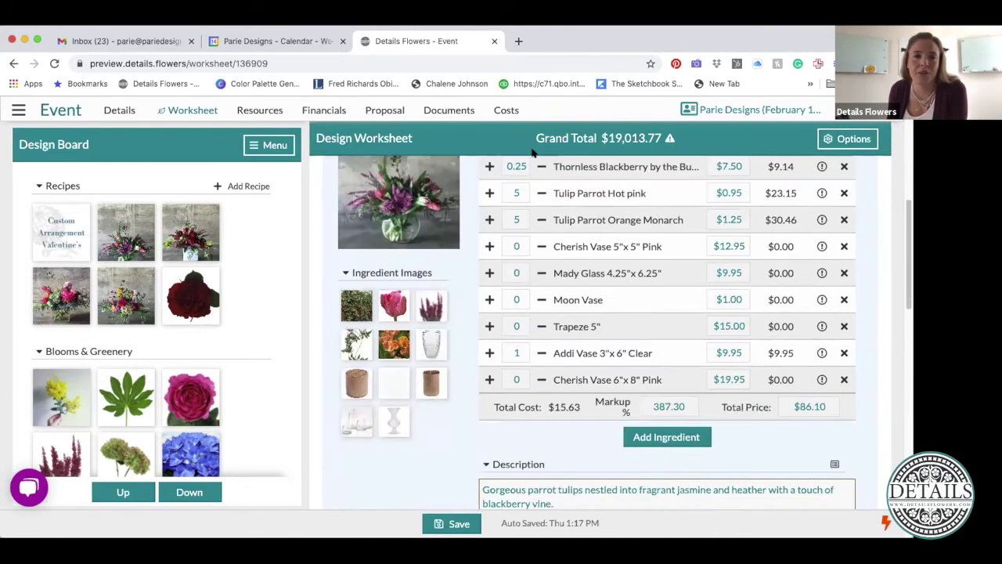
click(644, 407)
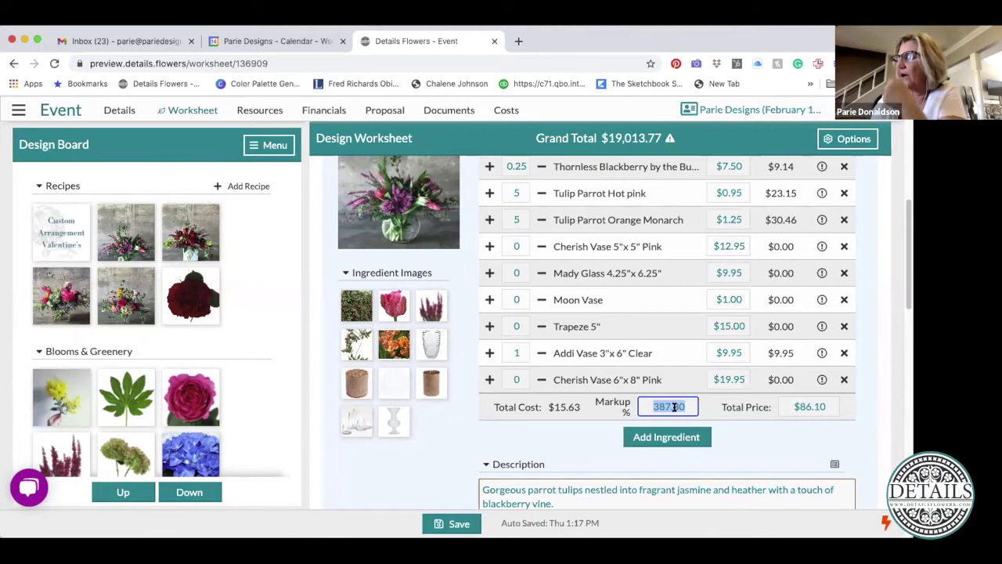
scroll(751, 394, up, 2)
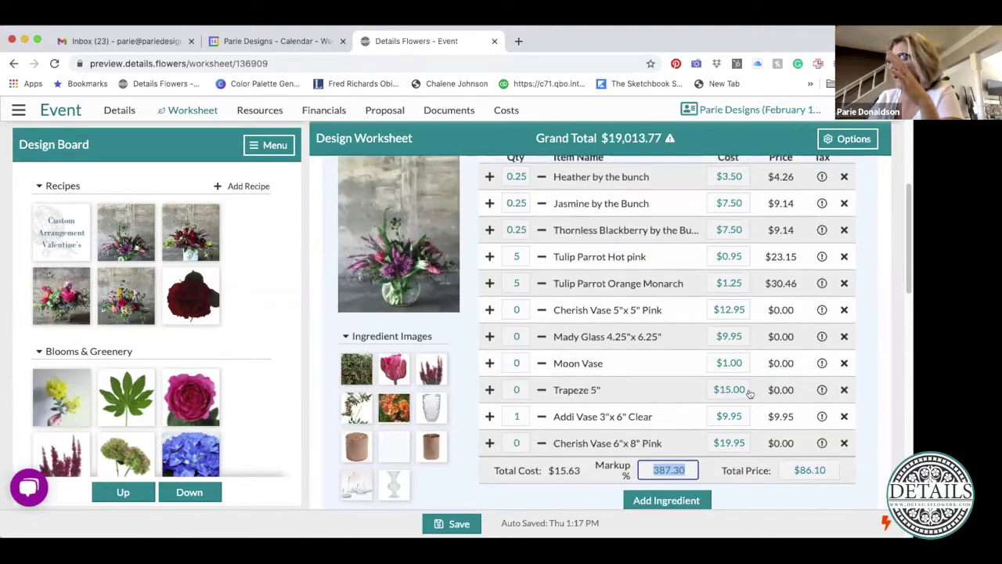
scroll(750, 394, down, 1)
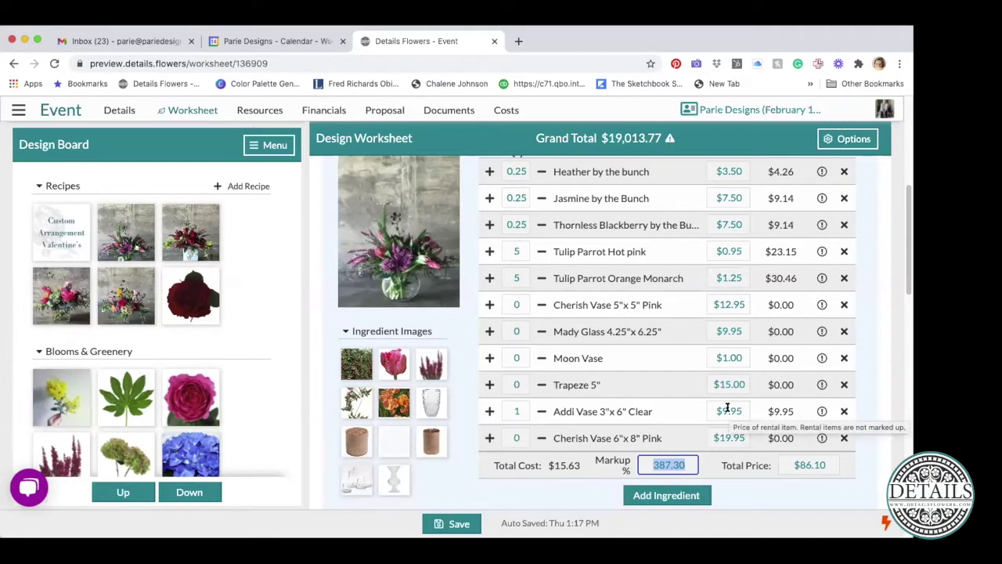
scroll(728, 408, up, 2)
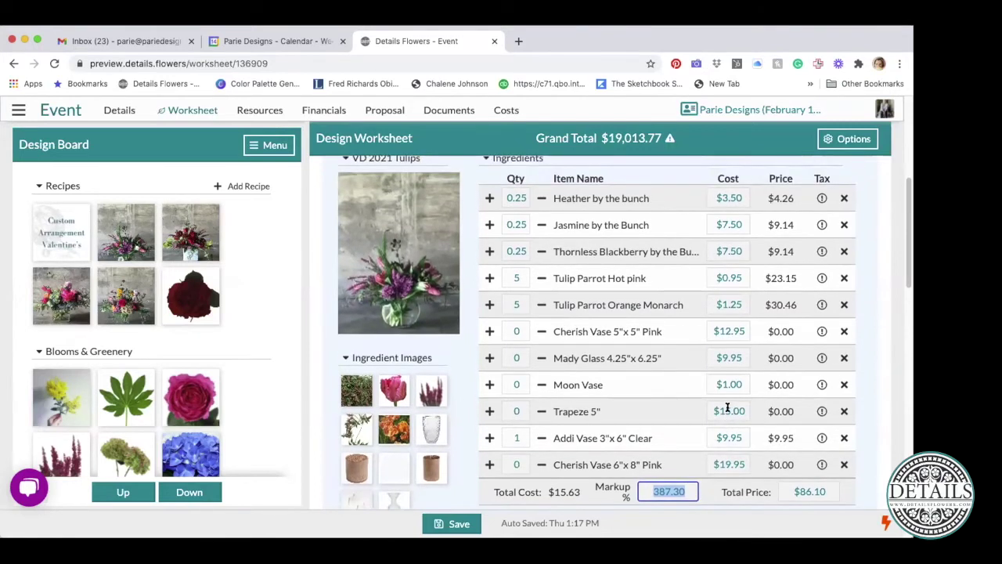
scroll(728, 408, up, 1)
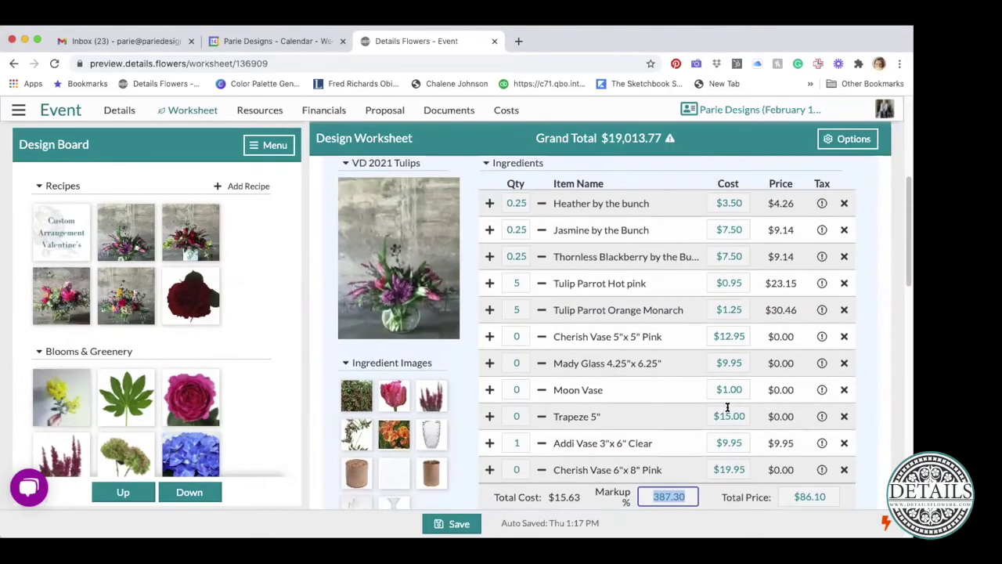
scroll(728, 408, down, 1)
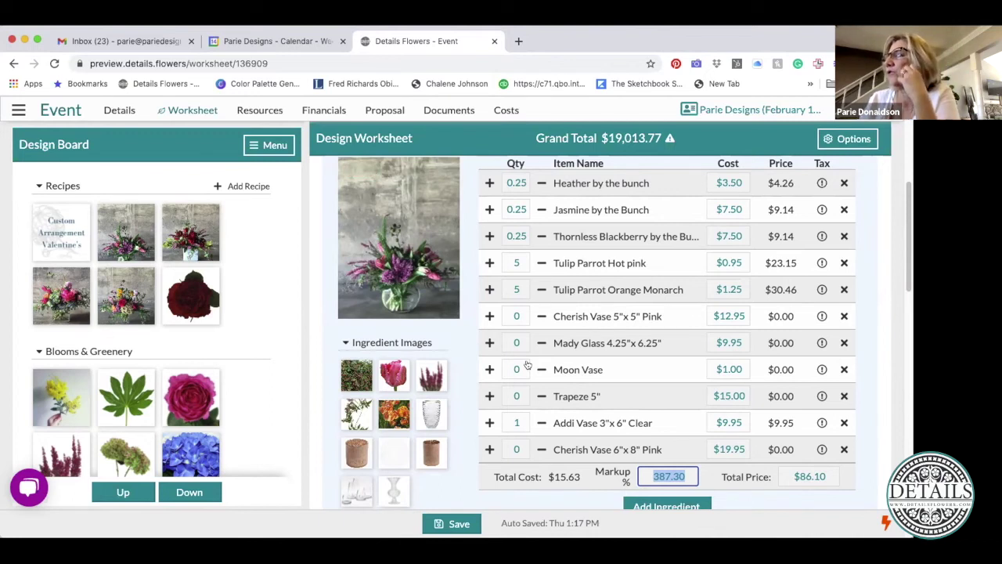
scroll(713, 468, down, 1)
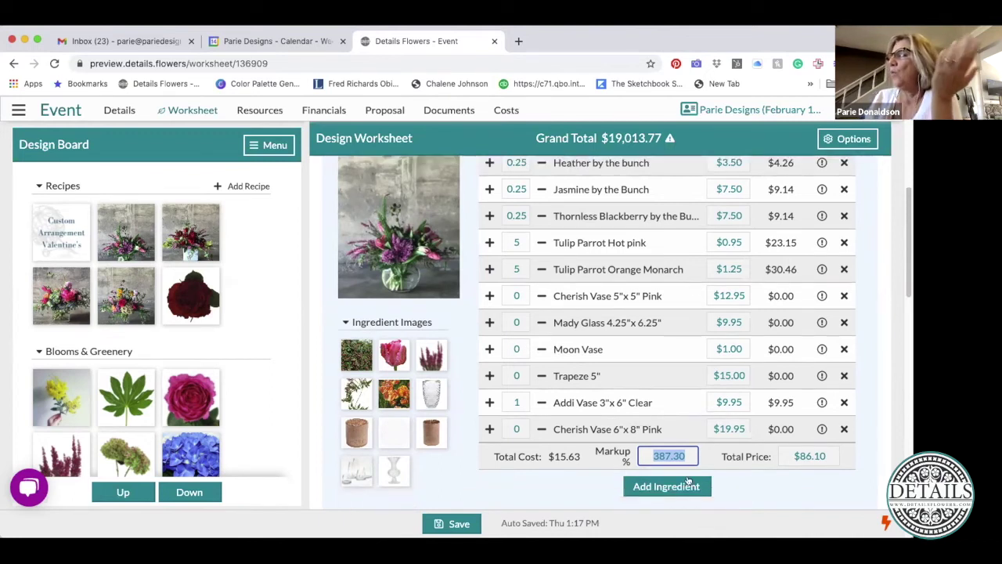
Step: Browse the Vases & Rentals items available as recipe ingredients and pick the Addi Vase 3"x 6" Clear
click(688, 483)
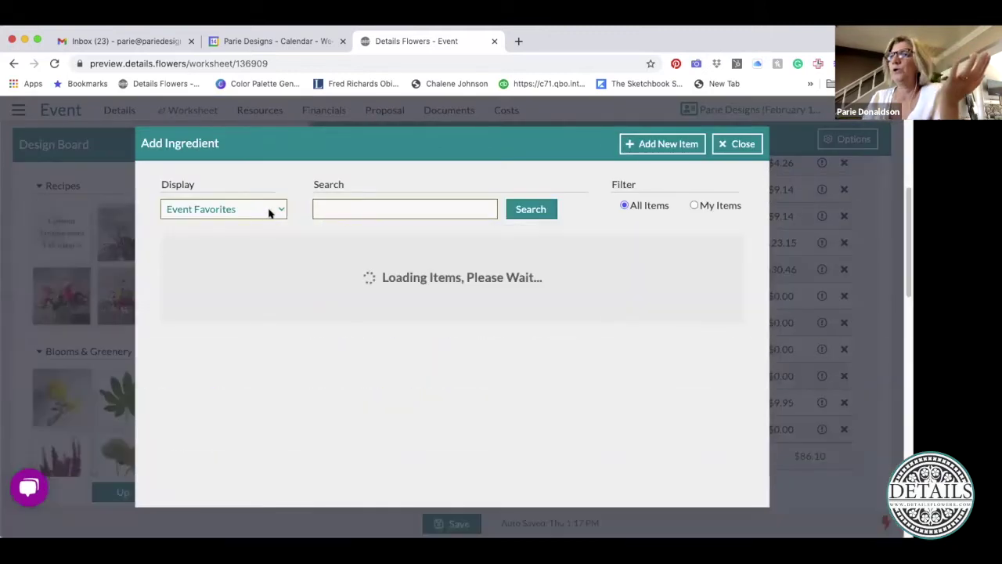
click(271, 209)
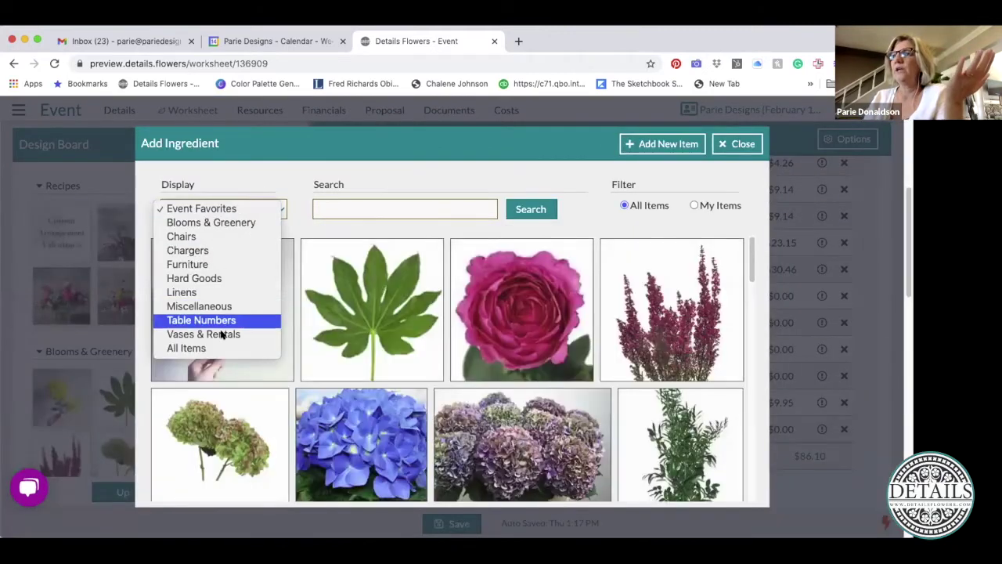
click(223, 335)
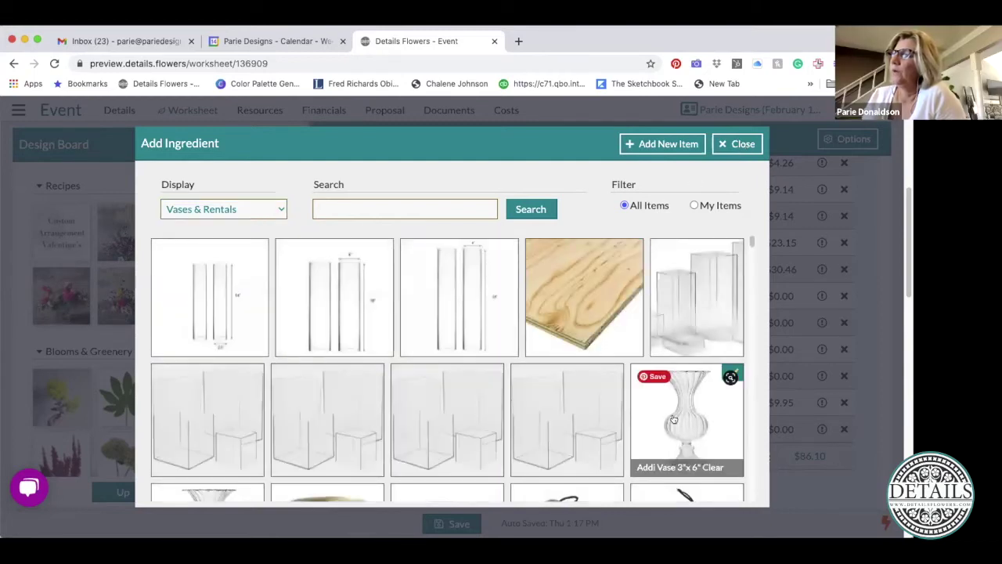
click(674, 419)
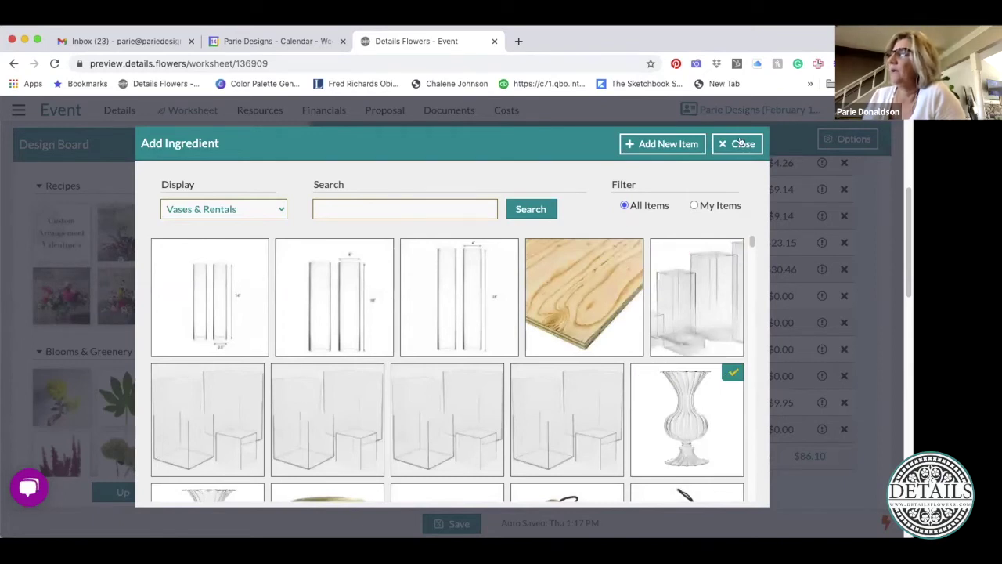
click(740, 143)
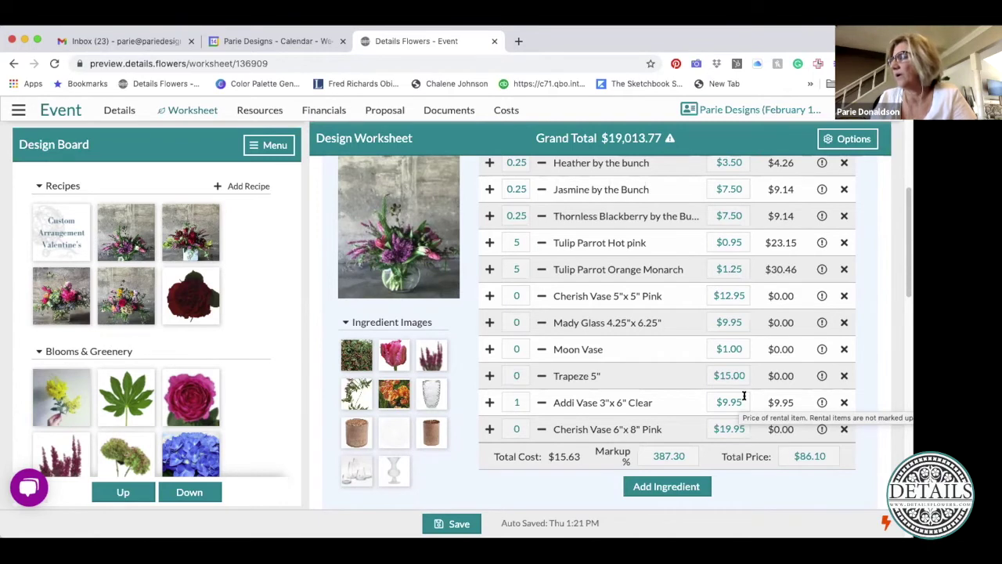
Step: Set the cost of the Addi Vase 3"x 6" Clear in the Valentine's Tulips recipe to $20.00
click(744, 397)
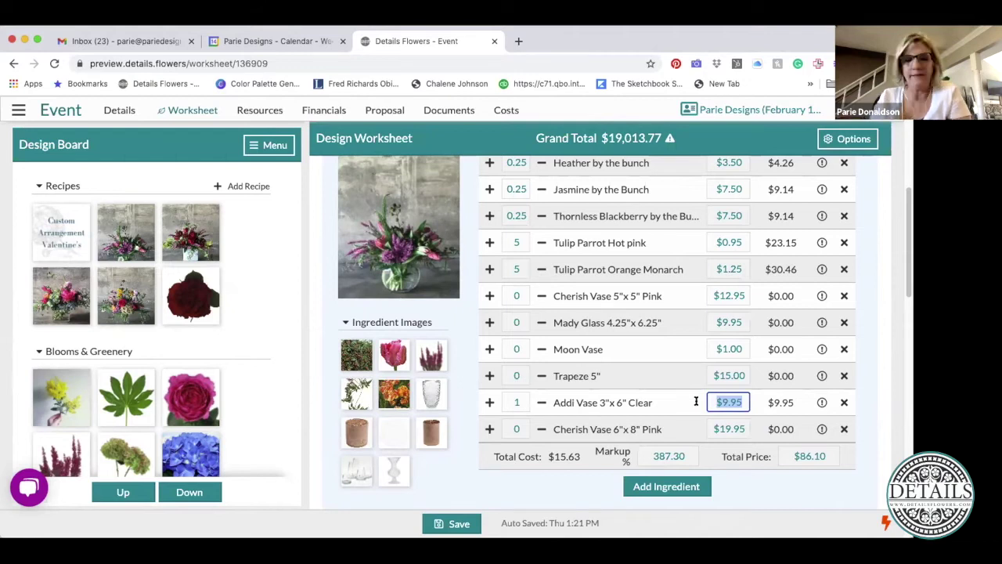
text(20.00)
key(Tab)
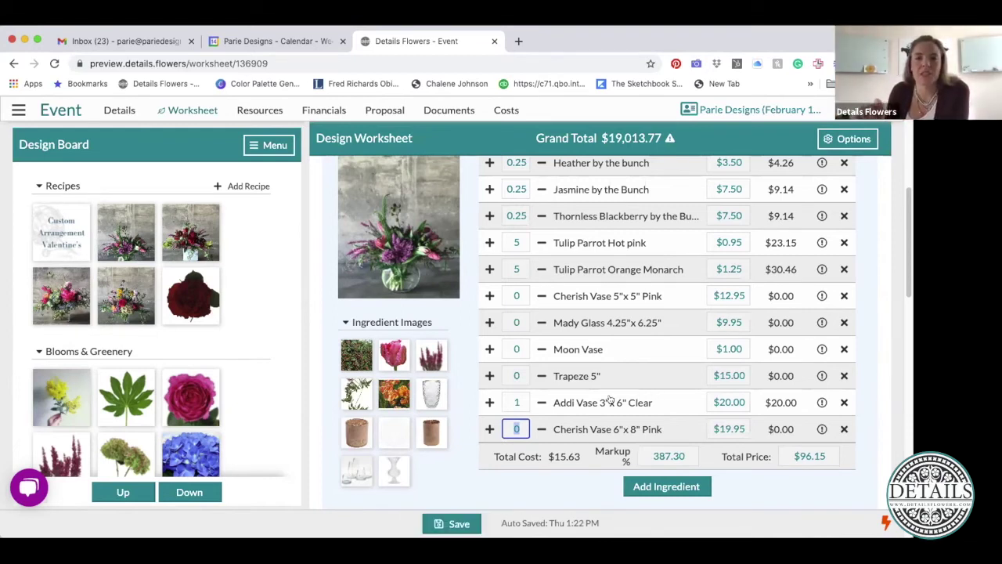
Step: Set the estimated price of Valentine's Tulips in the Valentine's Day Offerings to $96.00
scroll(610, 400, up, 5)
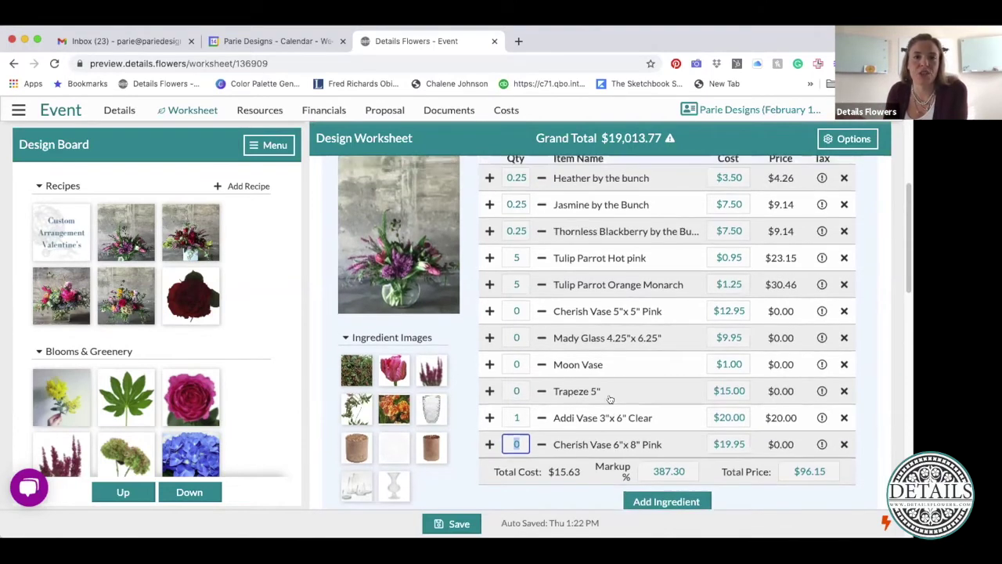
click(709, 206)
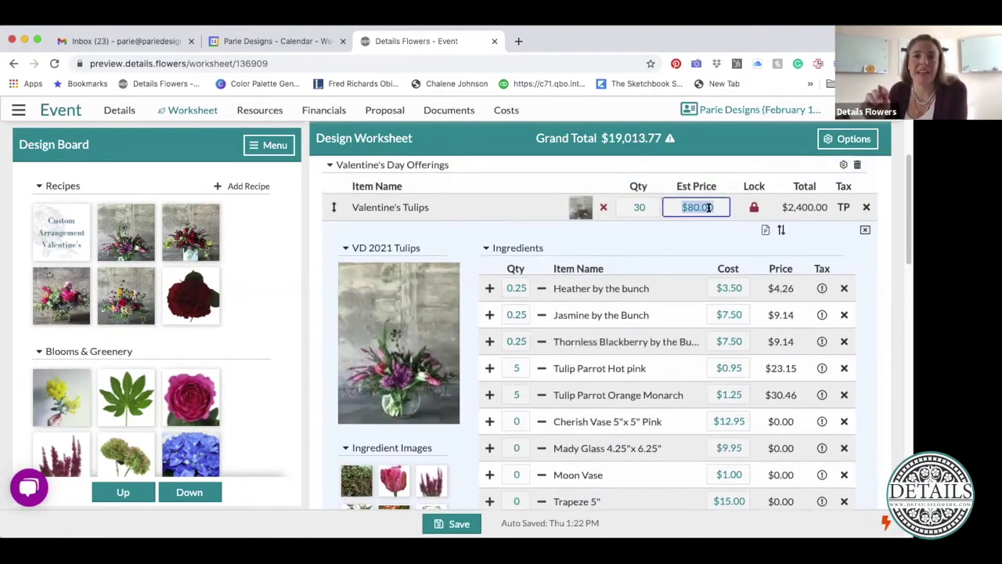
text(96.00)
click(516, 288)
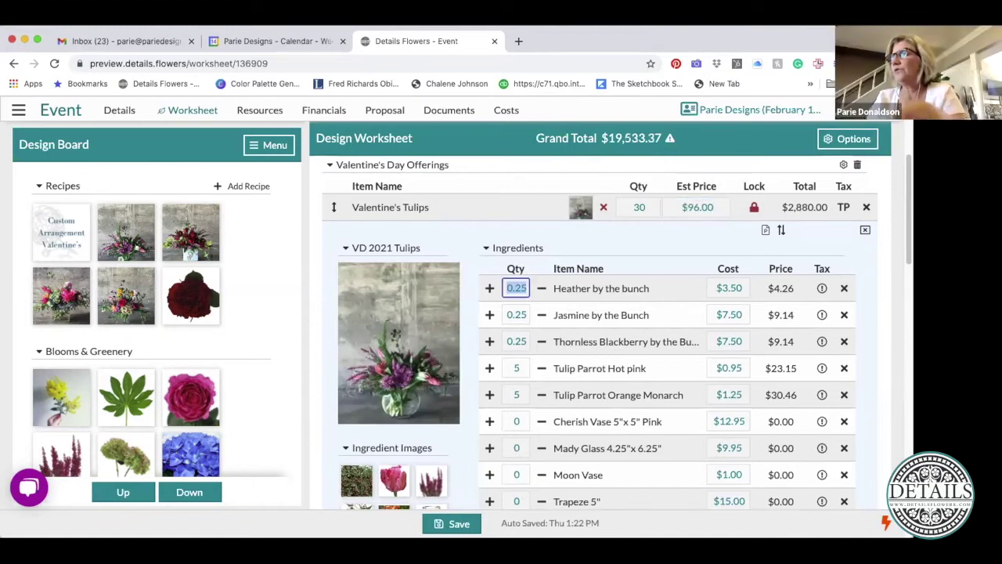
Step: Set the Moon Vase ingredient in the Valentine's Tulips recipe to a quantity of 1 and a cost of $2.00
scroll(618, 332, down, 3)
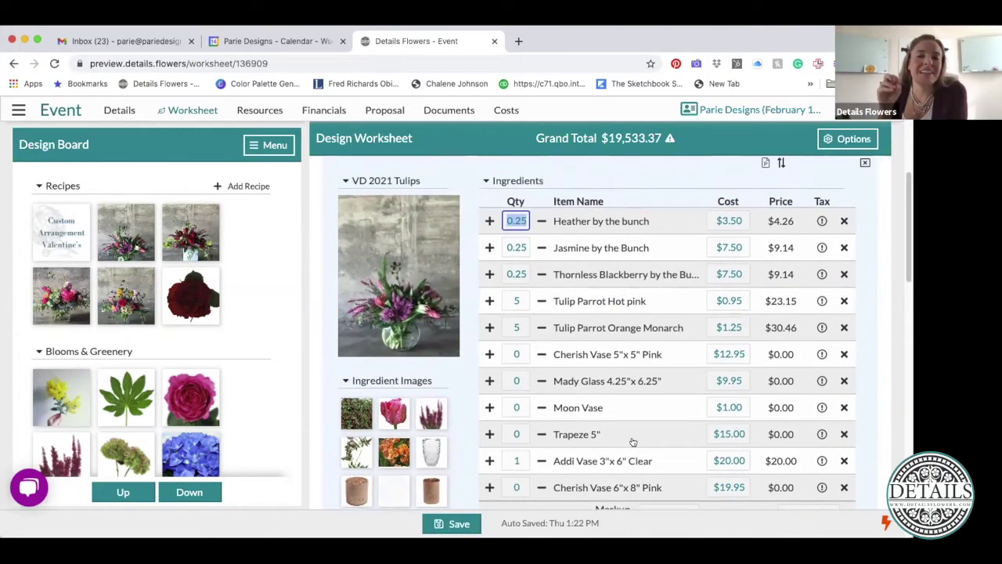
scroll(632, 442, down, 1)
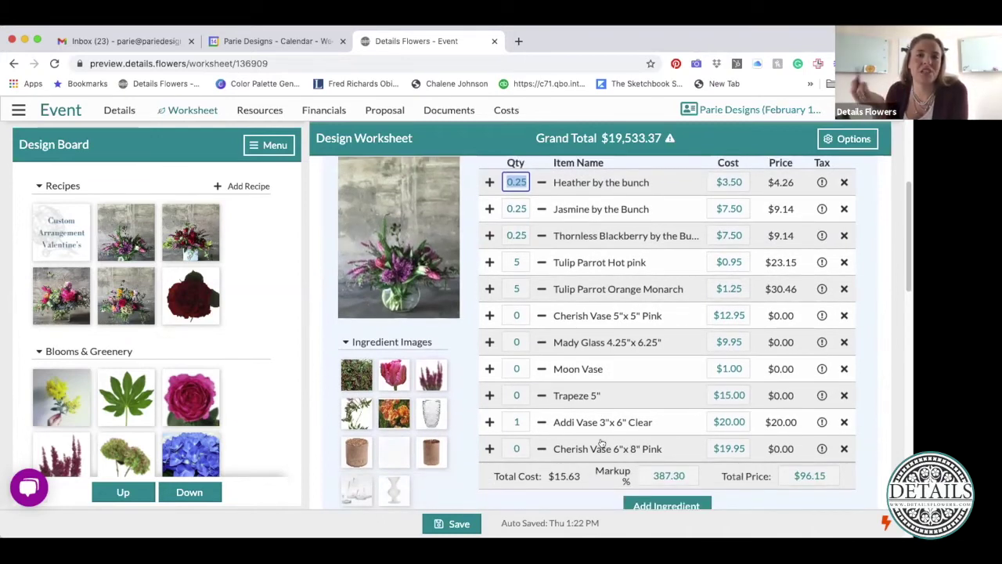
scroll(601, 444, down, 1)
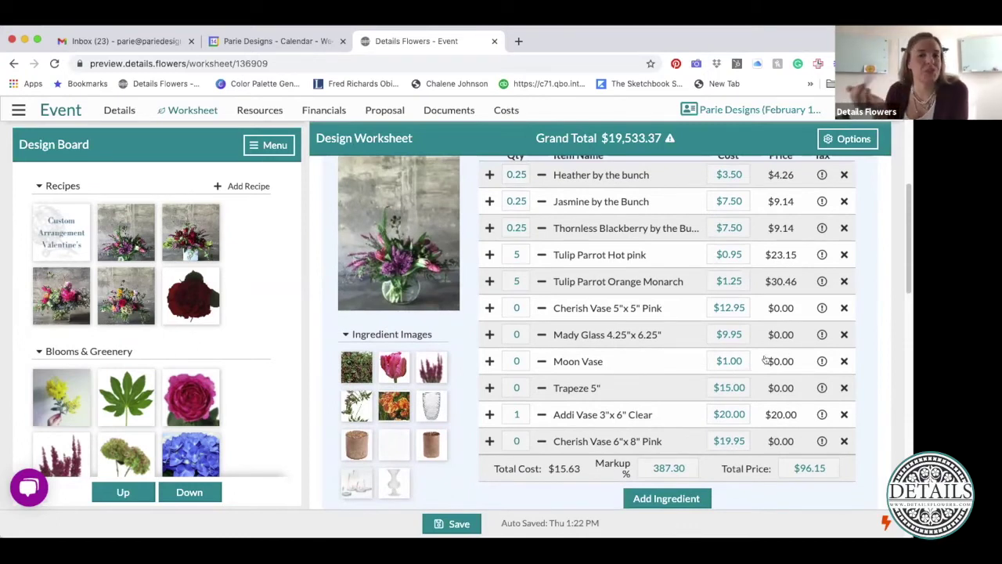
click(509, 359)
text(1)
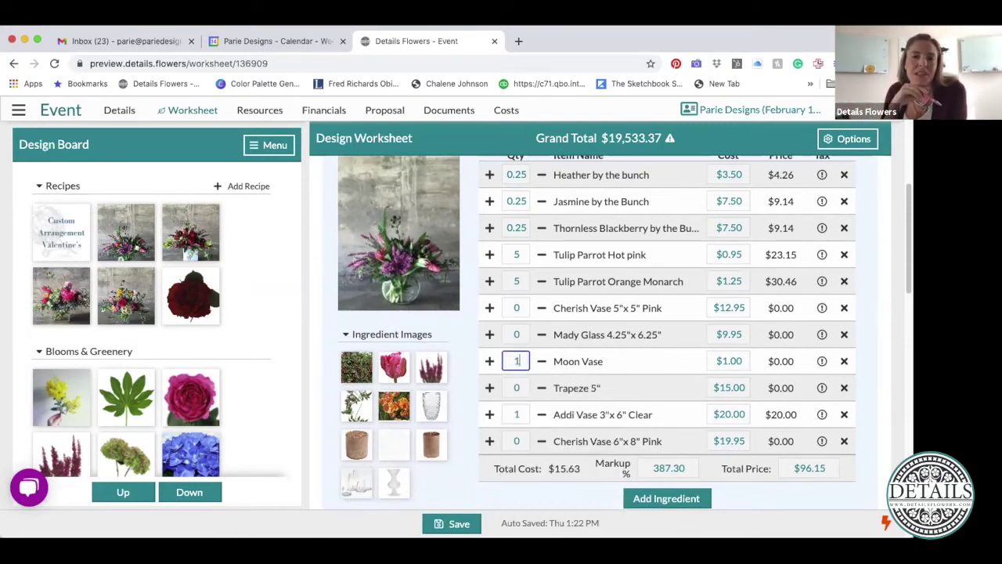
key(Tab)
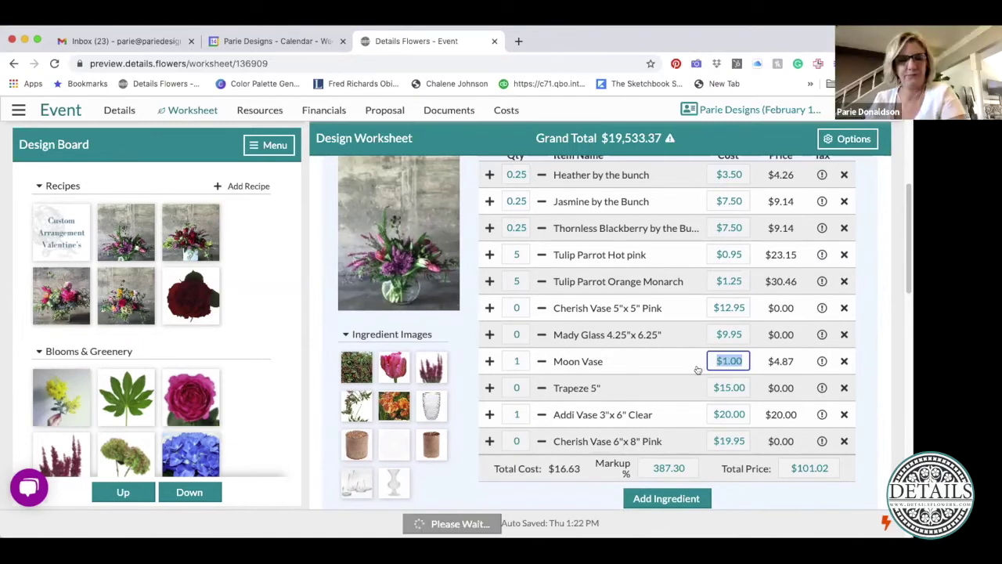
text(2)
key(Tab)
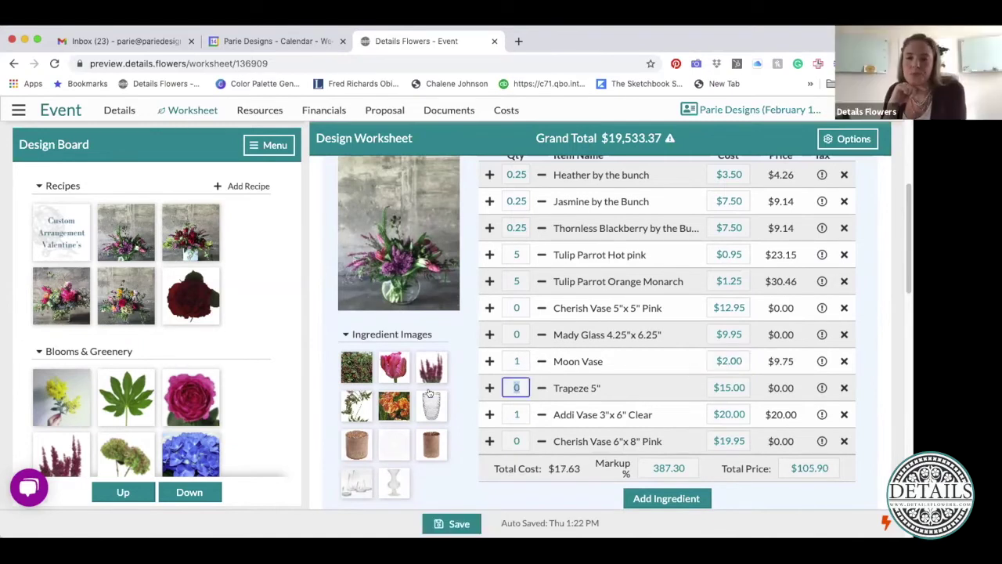
Step: Set the quantity of the Addi Vase 3"x 6" Clear in the Valentine's Tulips recipe to 0
click(514, 413)
text(0)
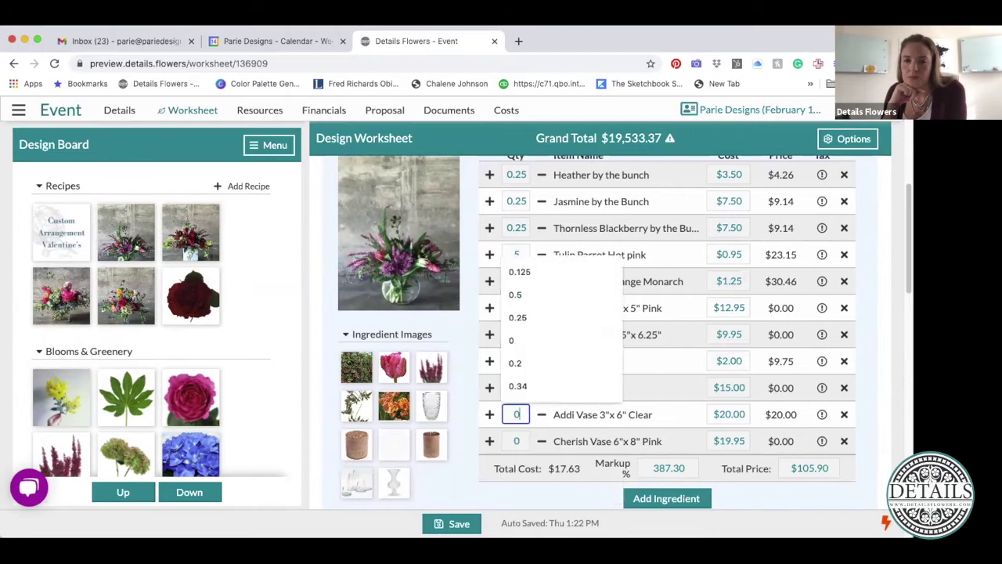
key(Tab)
Step: Check the recipe's recalculated total price and set the estimated price of Valentine's Tulips to $84.00
scroll(536, 397, up, 5)
scroll(535, 397, down, 3)
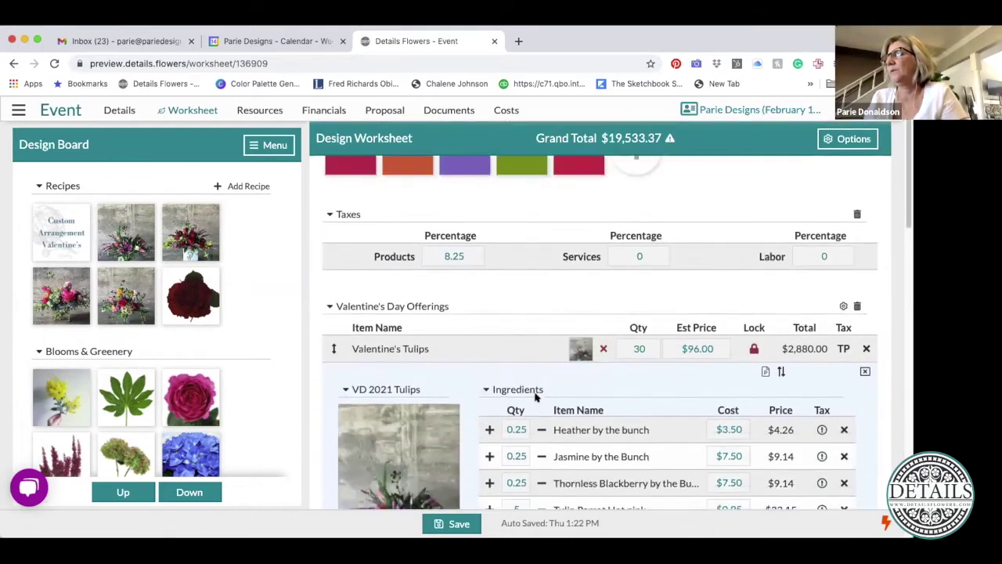
scroll(536, 397, down, 4)
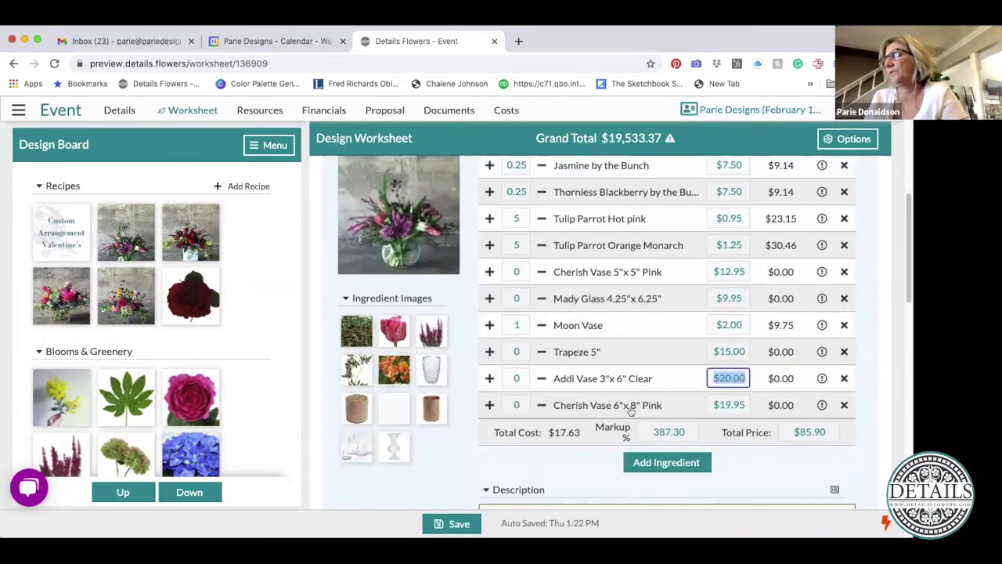
scroll(731, 409, up, 5)
click(722, 298)
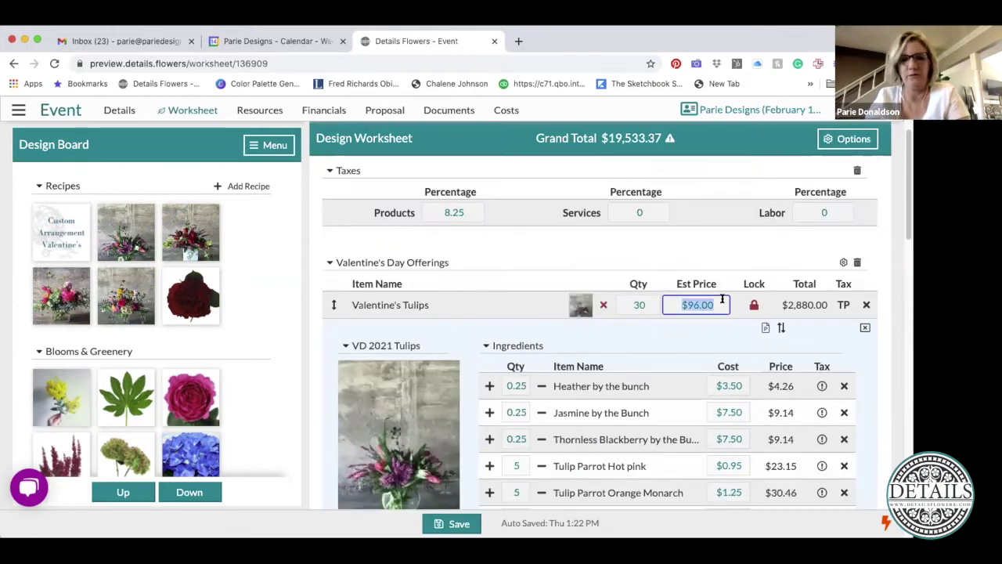
text(84.00)
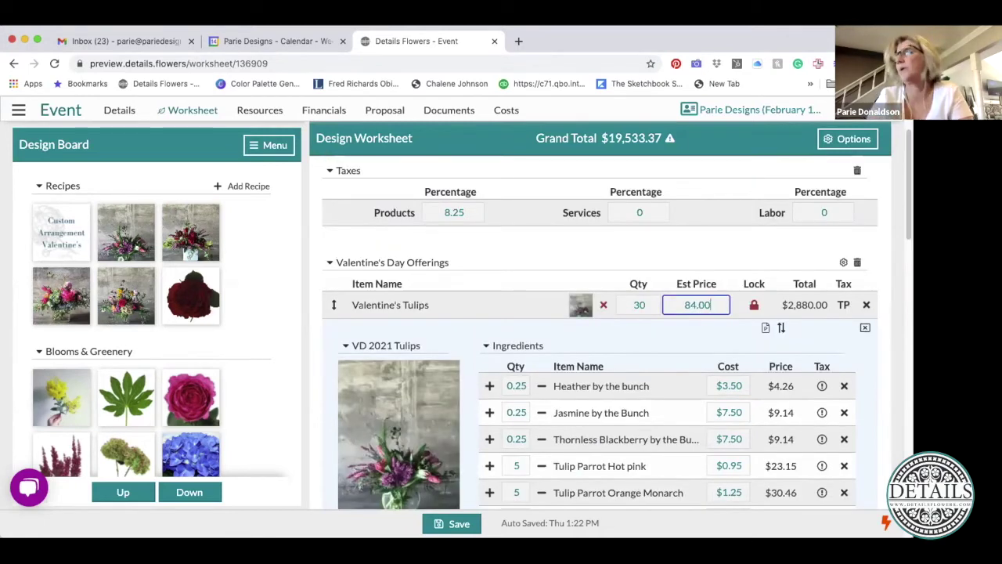
key(Tab)
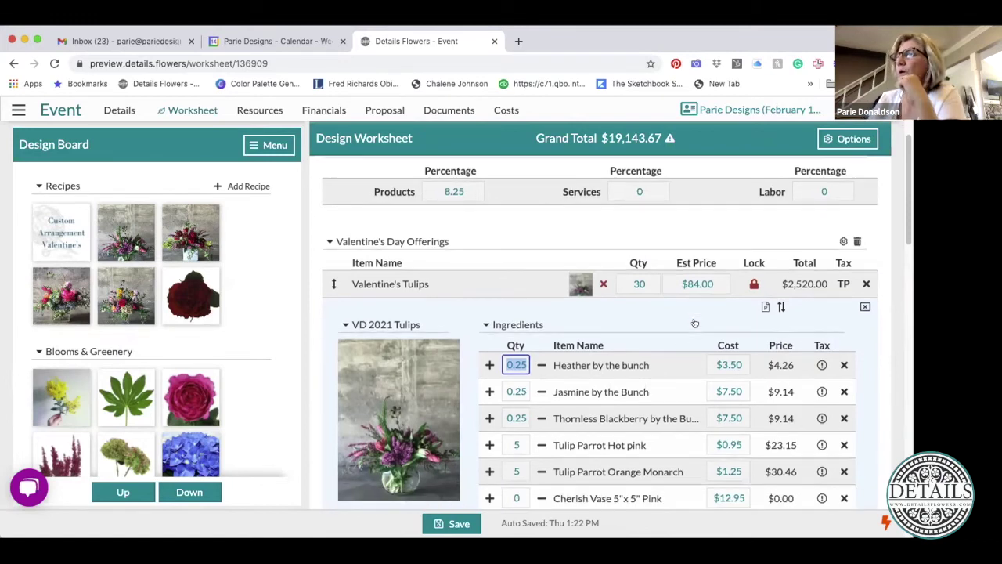
Step: Compare the Valentine's Tulips estimated price with the recipe's ingredient prices, total cost, markup and total price
scroll(693, 323, down, 2)
scroll(693, 324, down, 3)
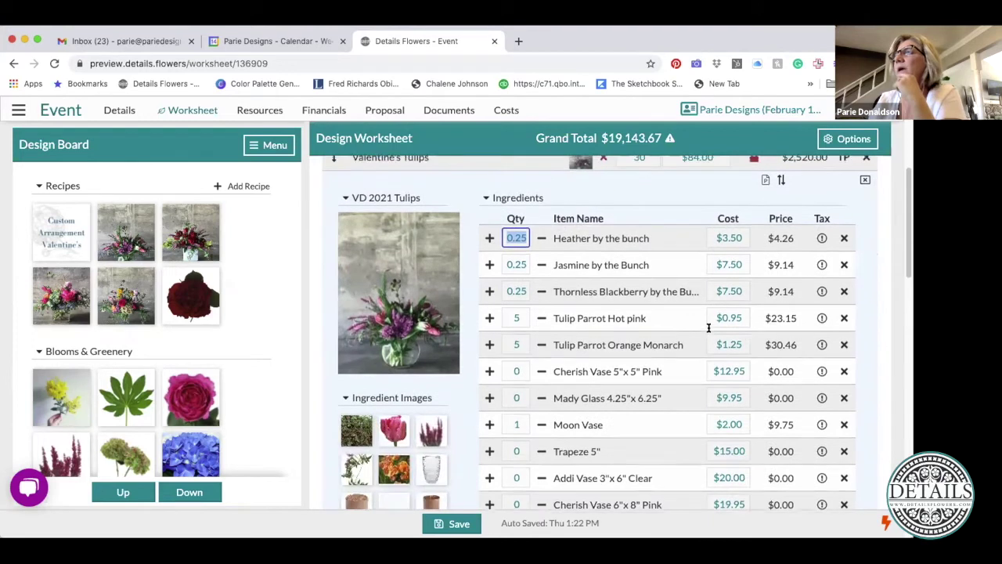
scroll(704, 329, up, 2)
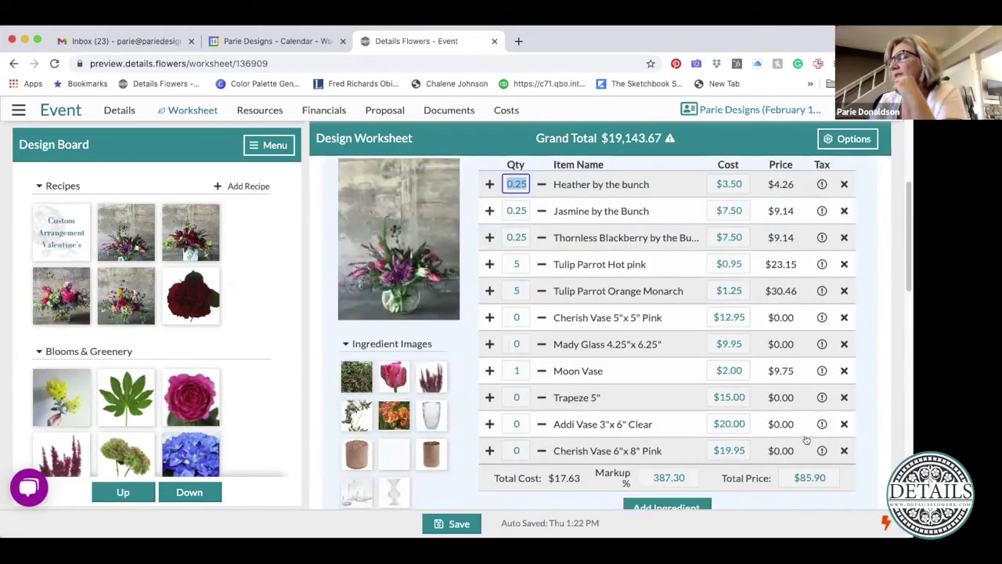
scroll(698, 393, up, 3)
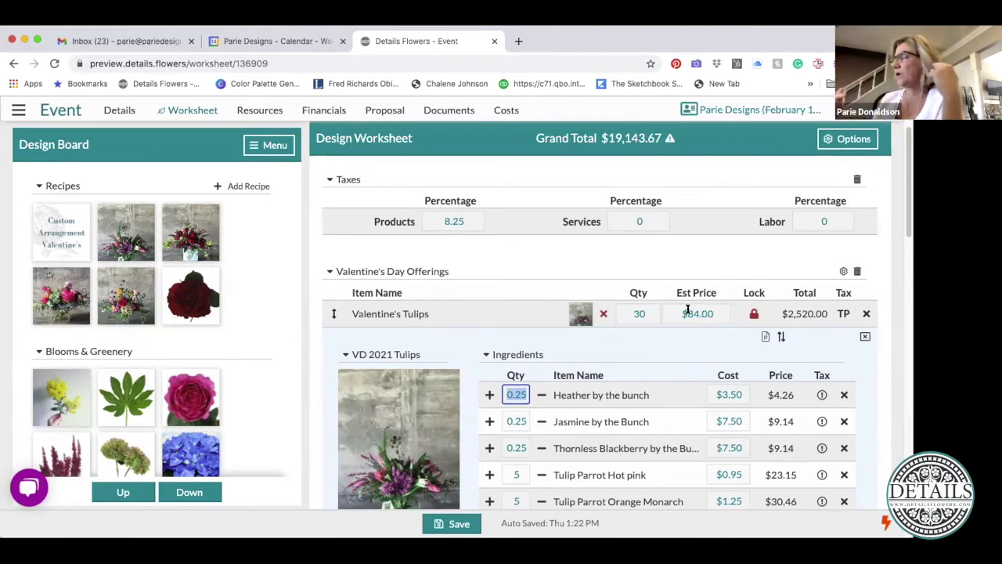
scroll(687, 310, down, 5)
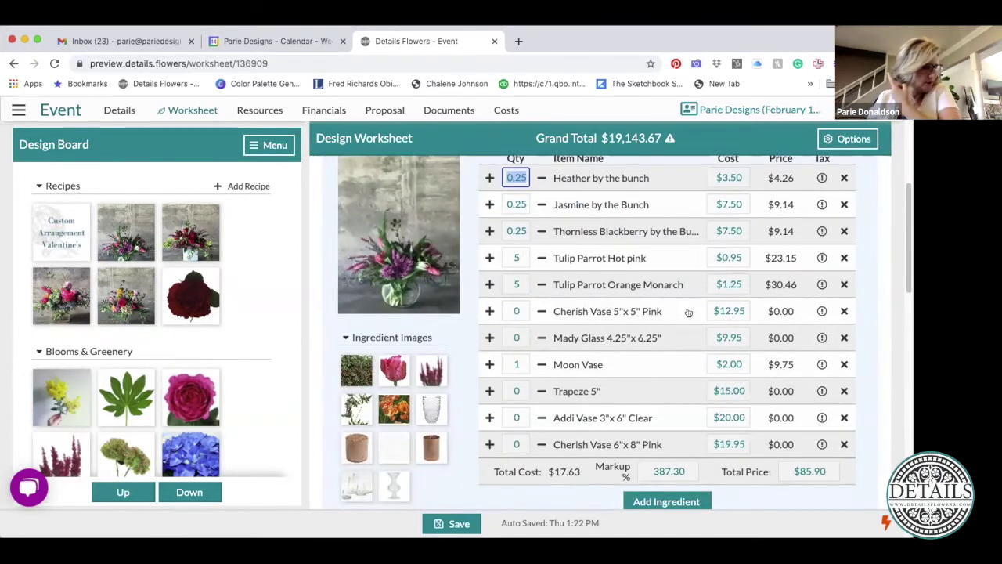
Step: Look over the Valentine's Tulips recipe ingredients once more and collapse the recipe
scroll(688, 313, down, 1)
scroll(688, 312, down, 1)
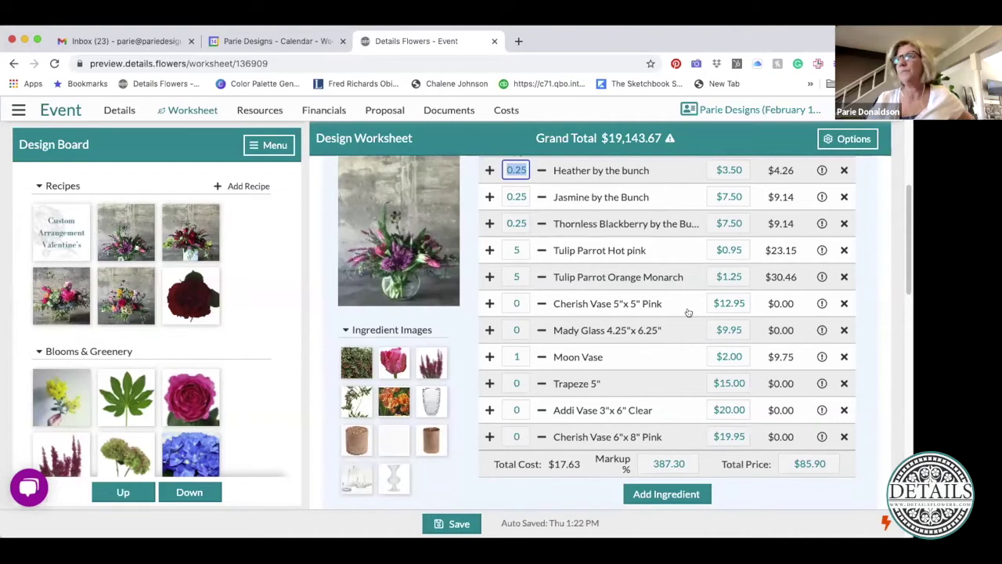
scroll(688, 312, up, 3)
click(385, 207)
drag(389, 229, 563, 357)
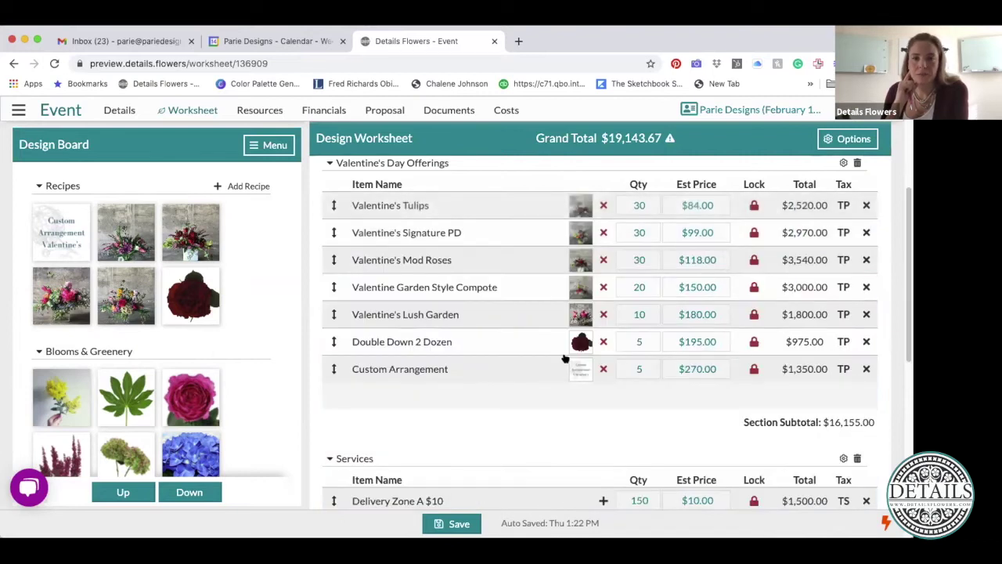
Step: Change the tax type of Delivery Zone B $18 in the Services section to Taxable Service
scroll(561, 358, down, 1)
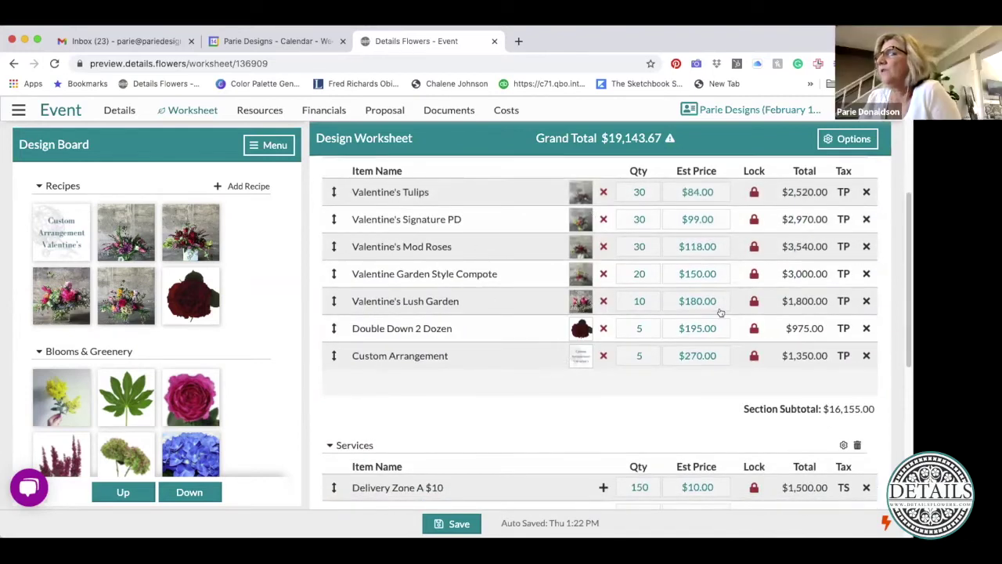
scroll(720, 311, down, 1)
scroll(721, 311, down, 2)
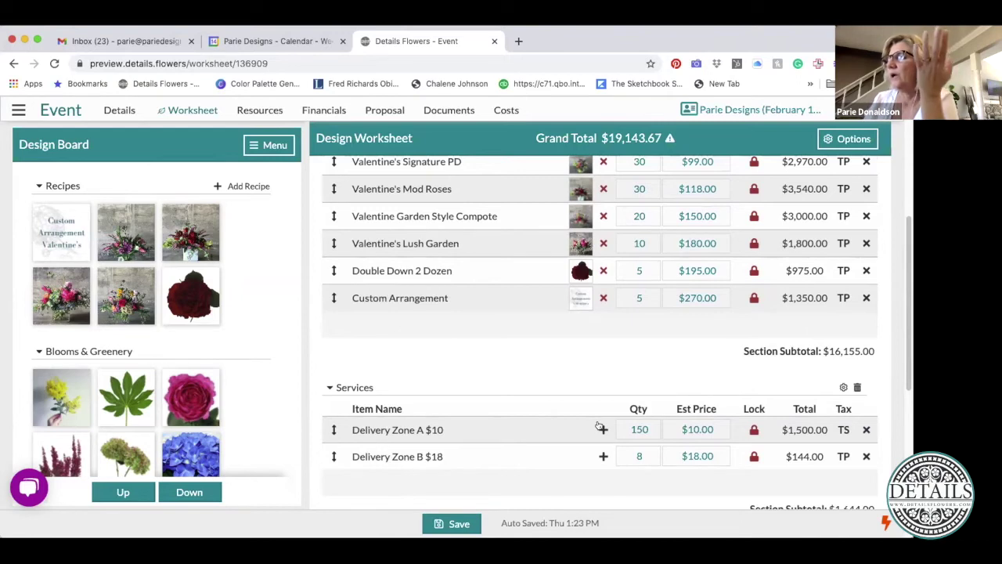
scroll(597, 426, down, 1)
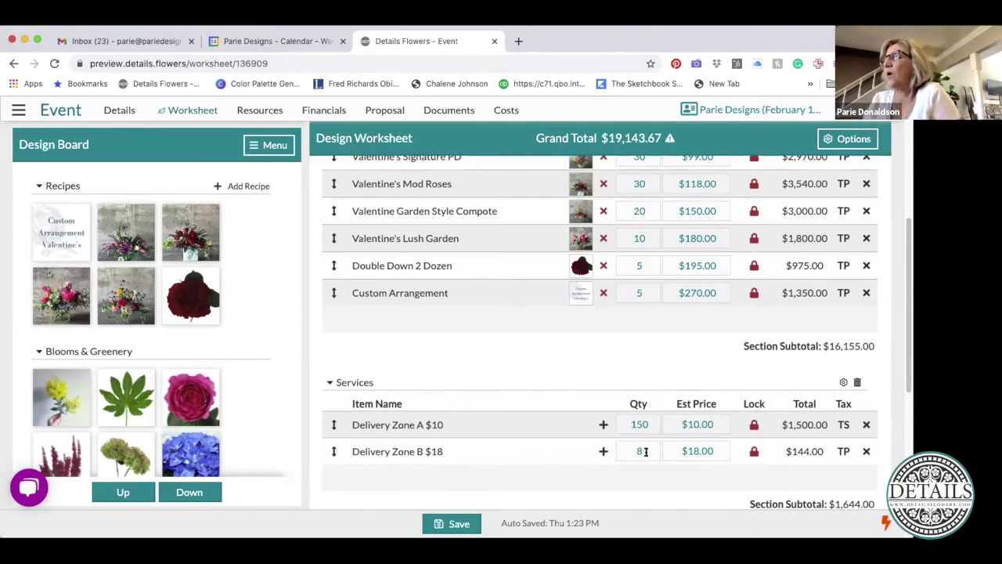
scroll(764, 448, down, 1)
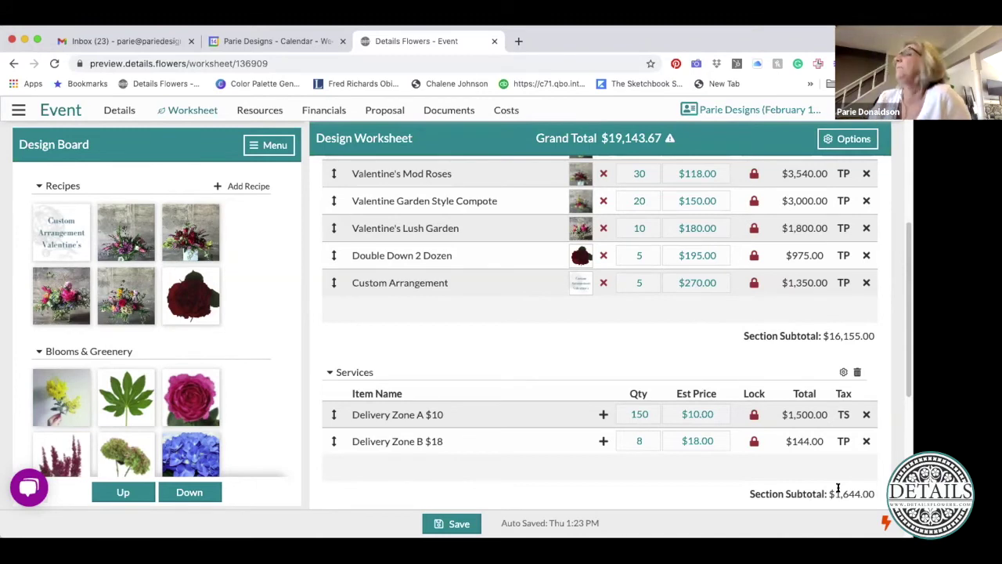
scroll(725, 420, down, 1)
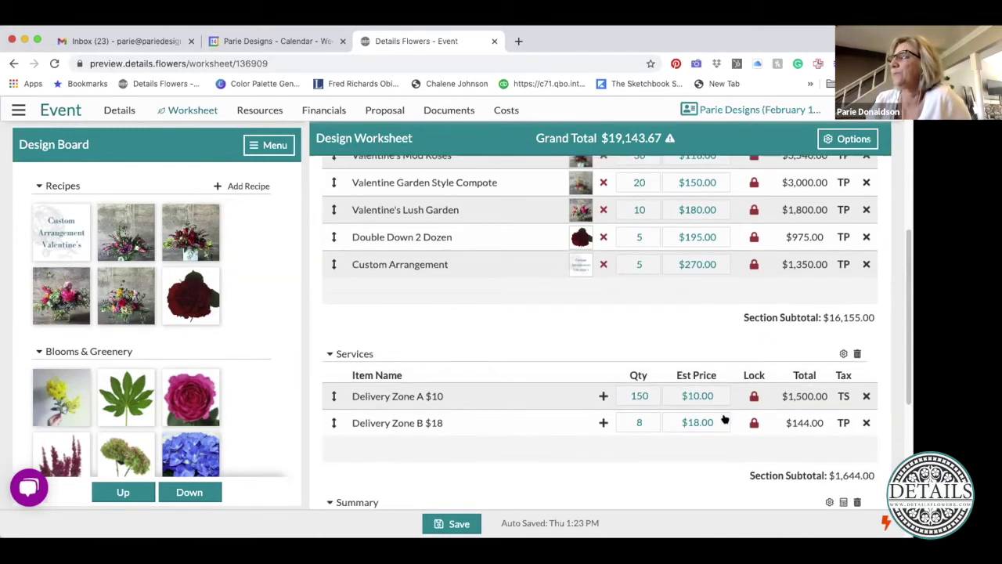
scroll(725, 420, down, 4)
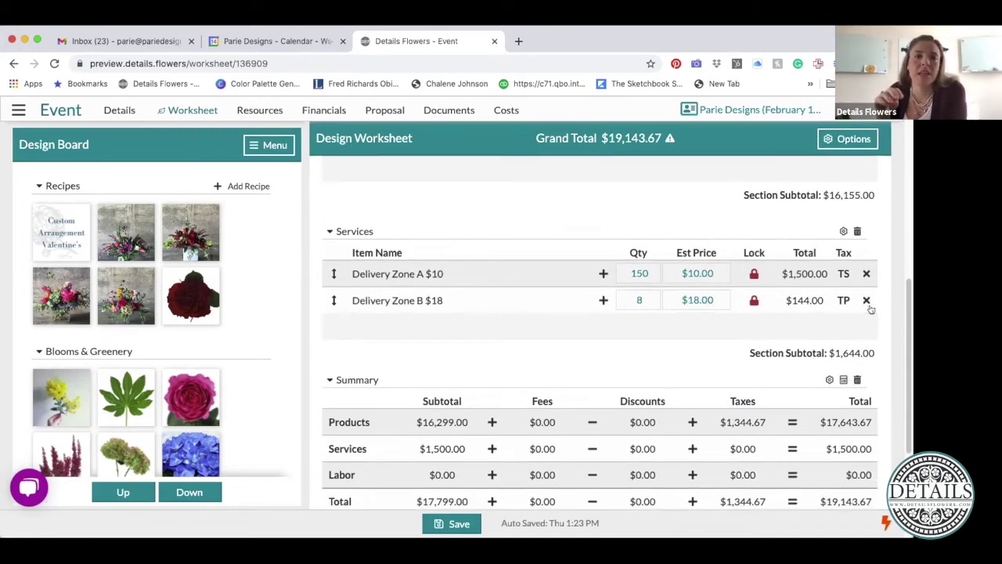
click(843, 297)
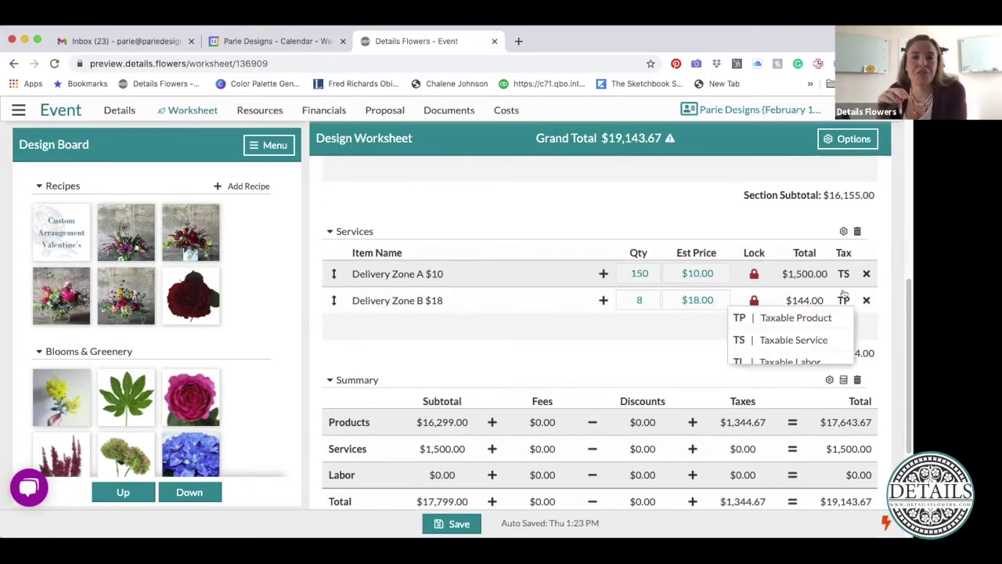
click(823, 337)
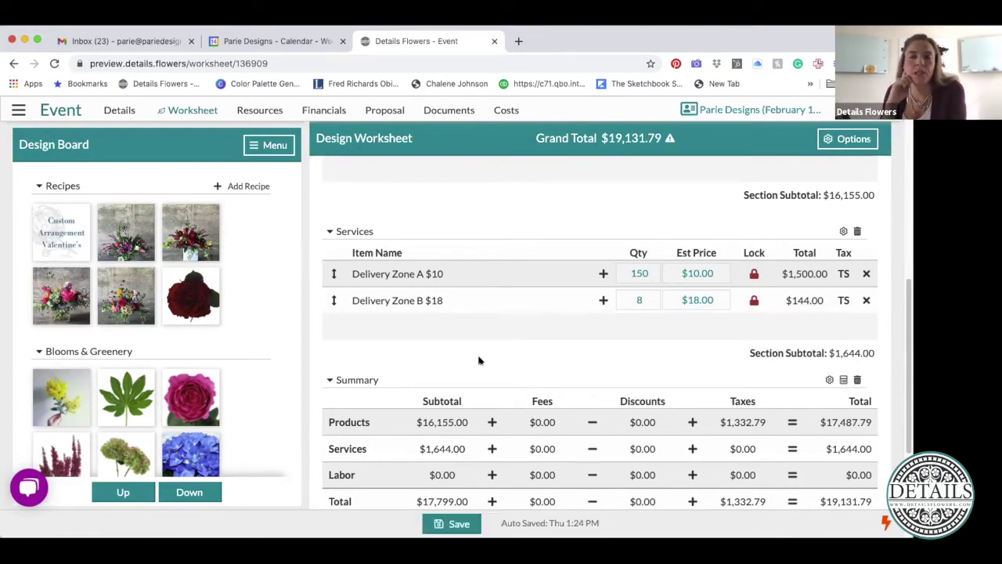
Step: Review the Summary totals by category, the Valentine's Day Offerings and the tax percentages on the worksheet
scroll(480, 360, down, 2)
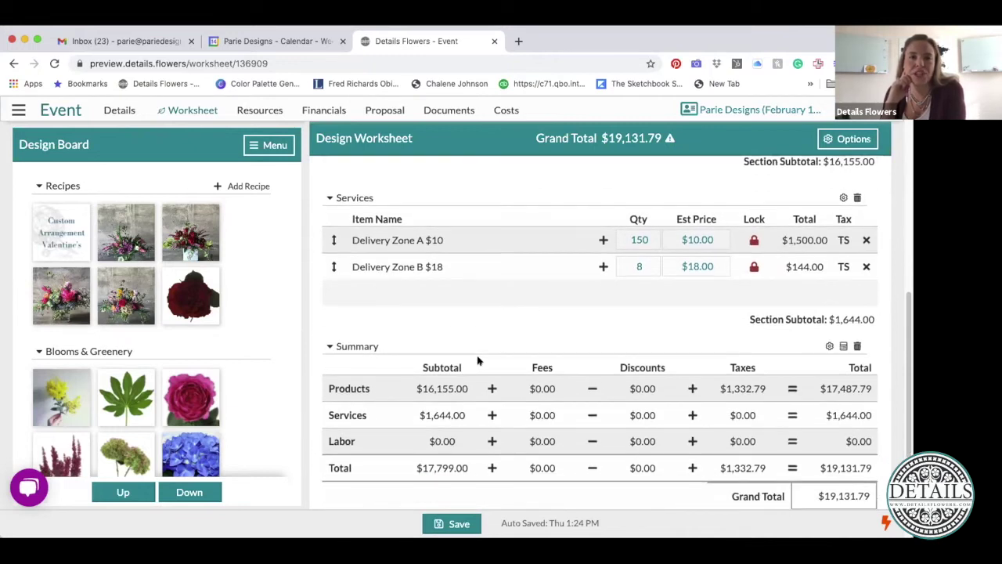
scroll(794, 321, up, 1)
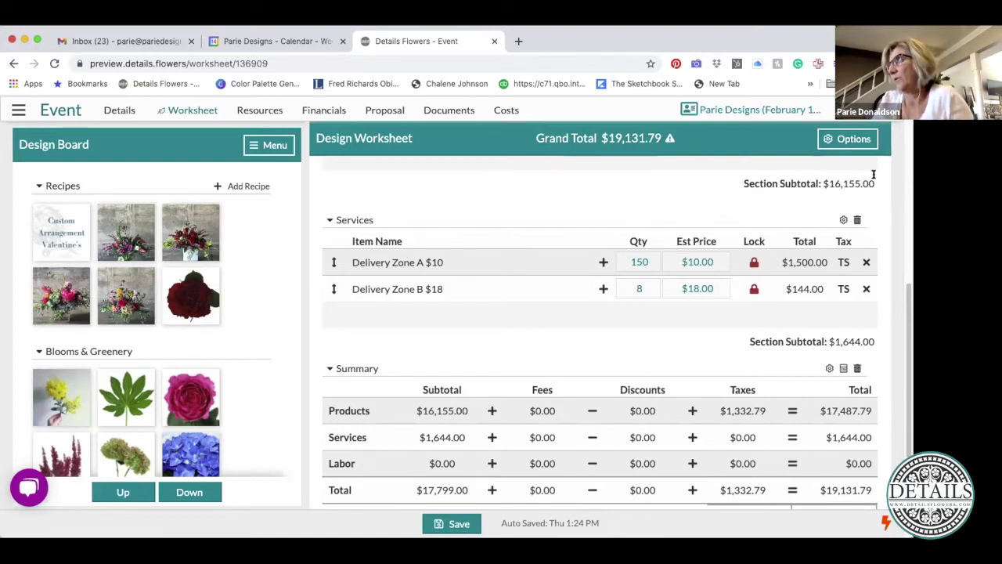
scroll(516, 300, down, 2)
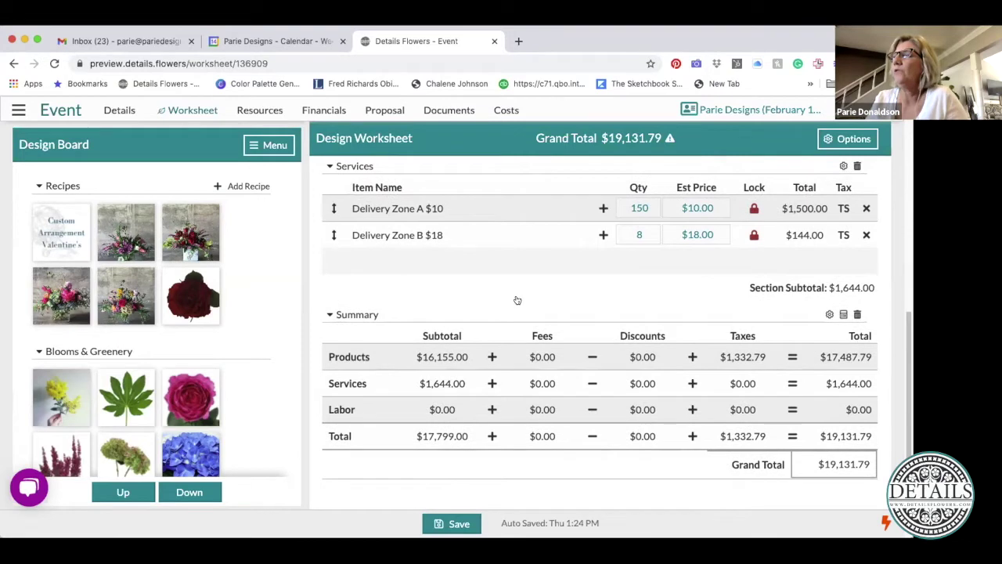
scroll(517, 300, up, 5)
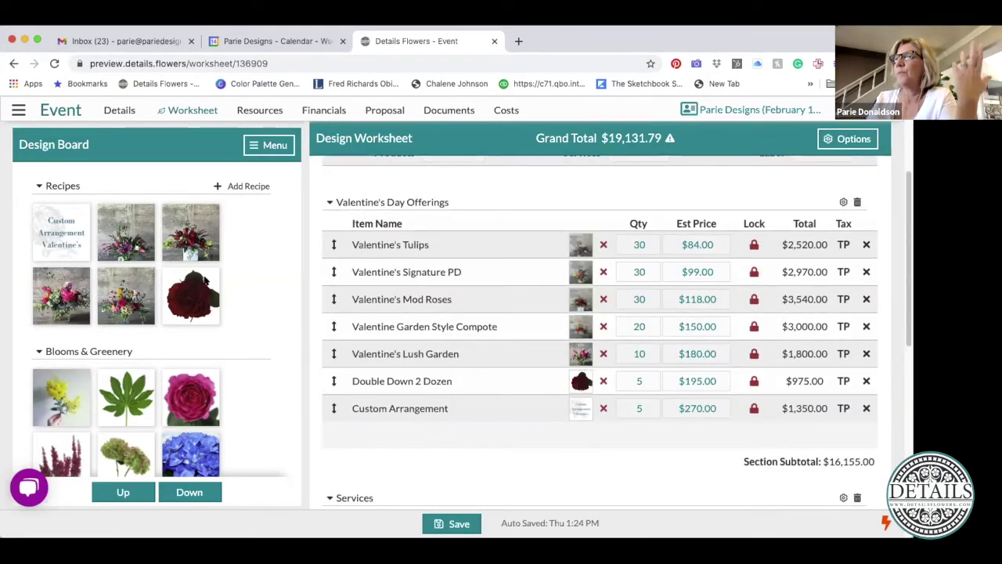
mouse_move(415, 246)
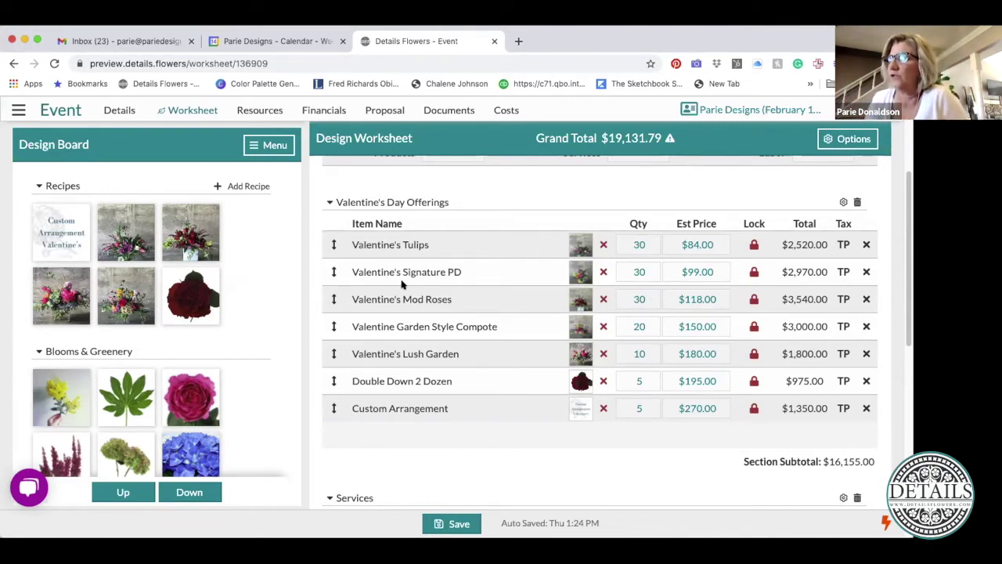
scroll(435, 347, down, 4)
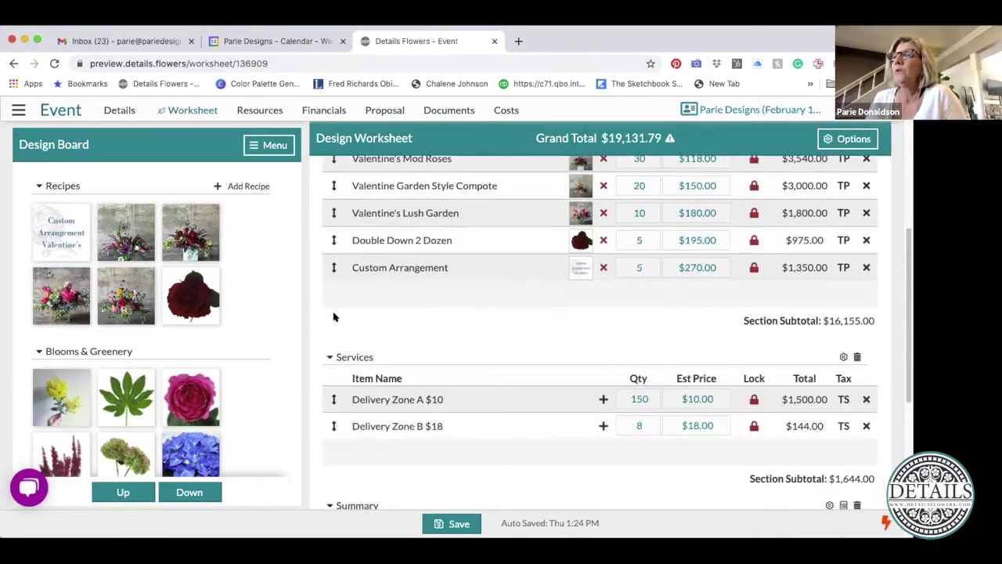
scroll(333, 316, up, 6)
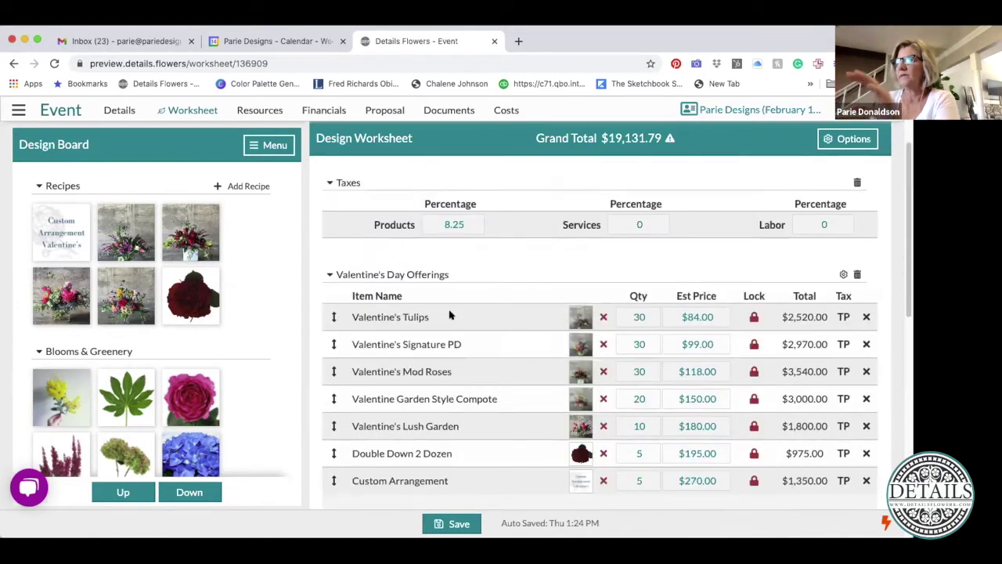
scroll(463, 391, down, 1)
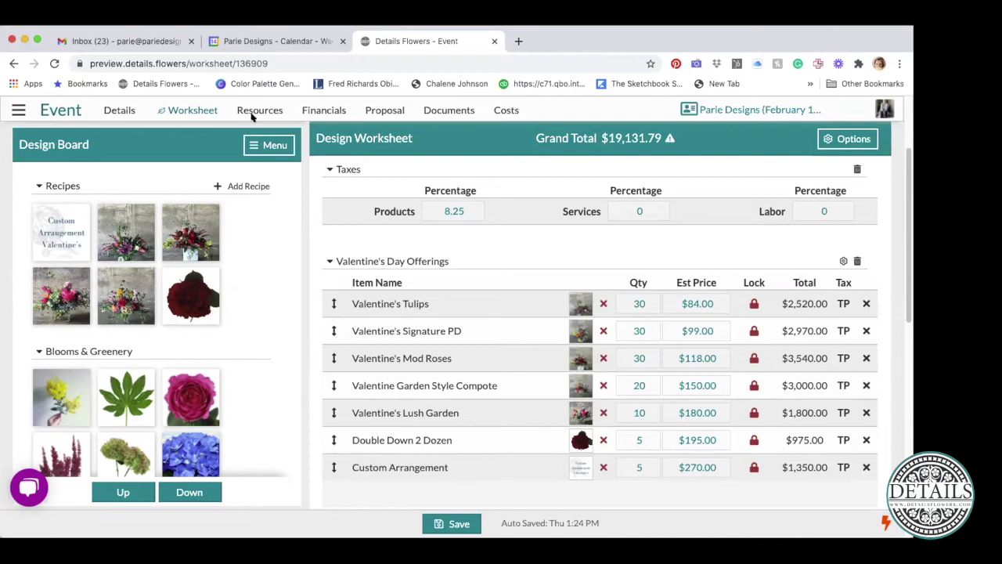
Step: Show the items used on the worksheet and expand the stem usage of Hydrangea Glowing Alps
click(274, 143)
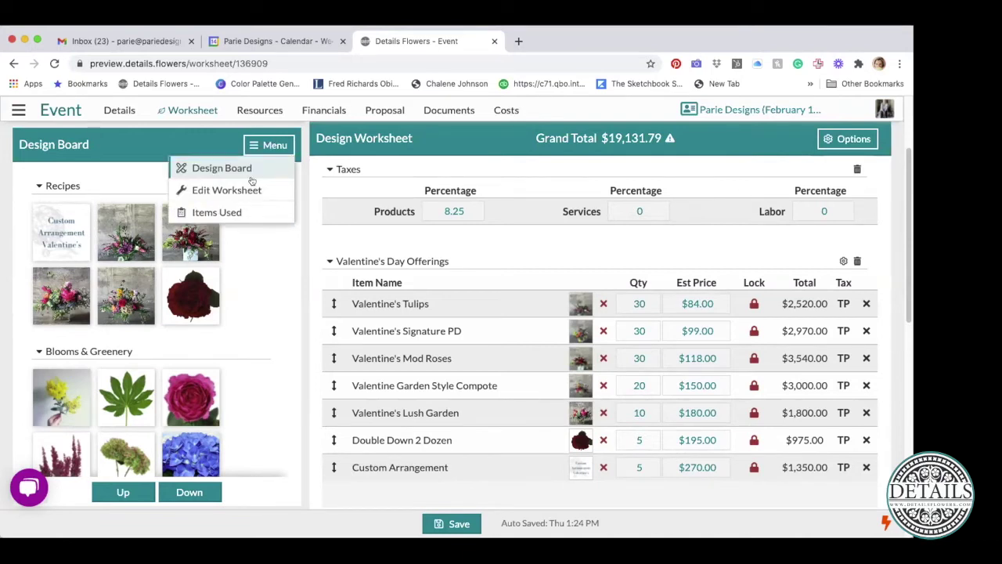
click(238, 208)
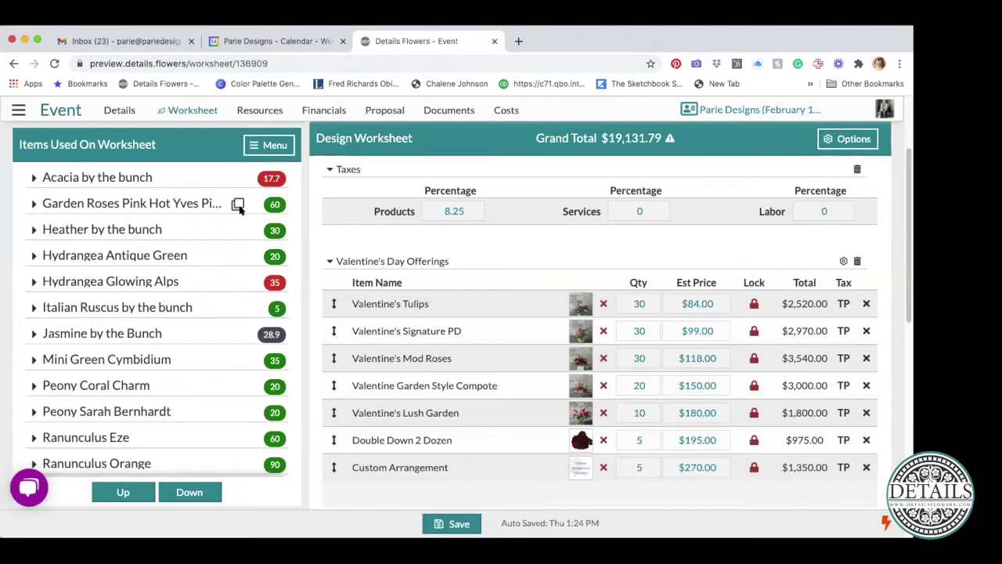
scroll(249, 197, up, 3)
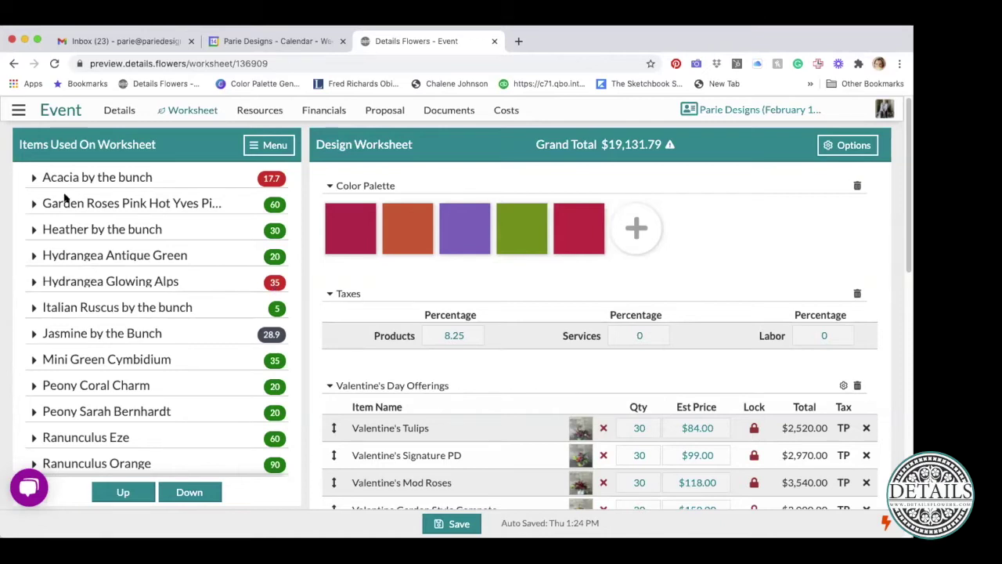
click(273, 285)
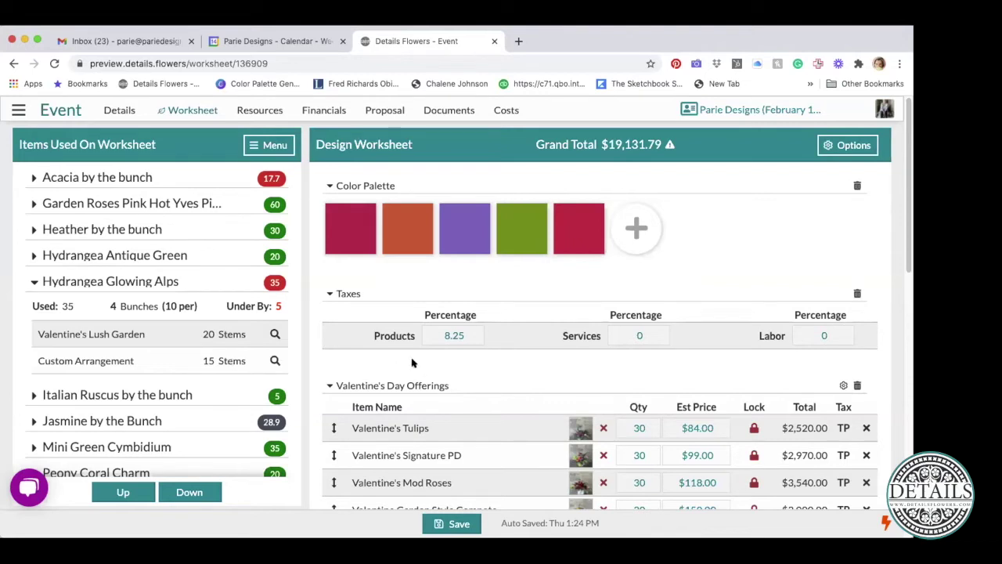
Step: Set the quantity of Valentine's Lush Garden in the Valentine's Day Offerings to 12
scroll(412, 361, down, 1)
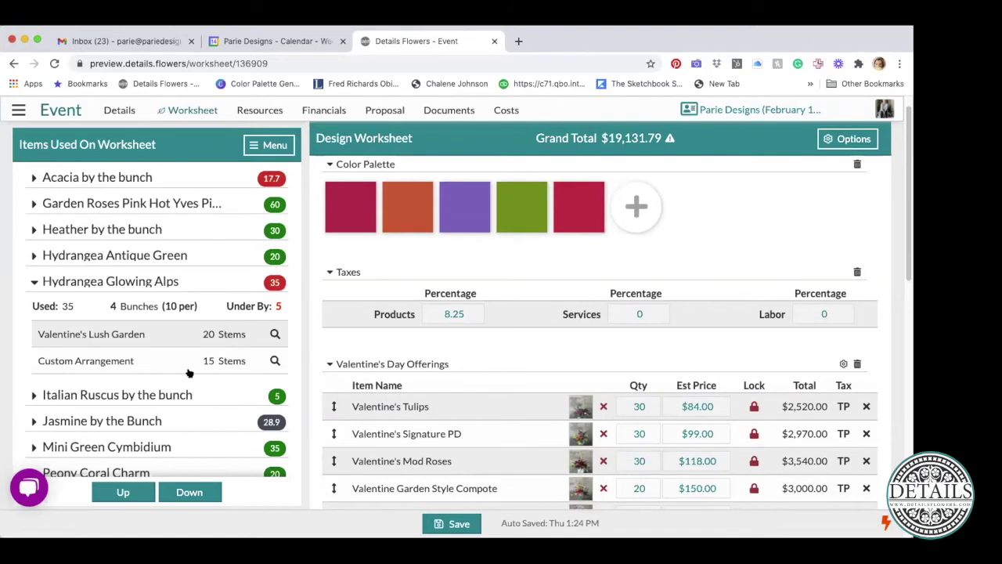
scroll(419, 361, down, 1)
scroll(419, 361, down, 5)
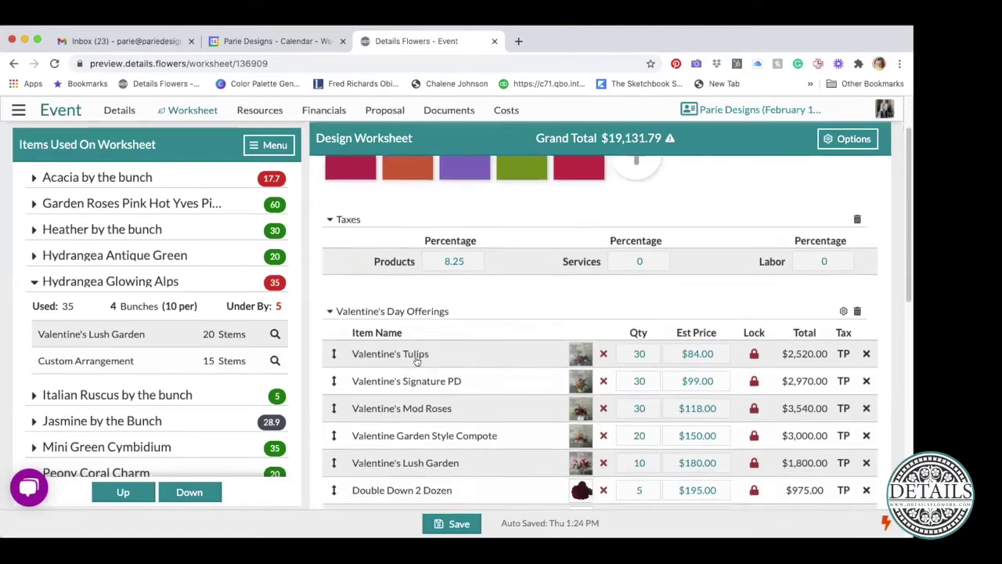
click(624, 407)
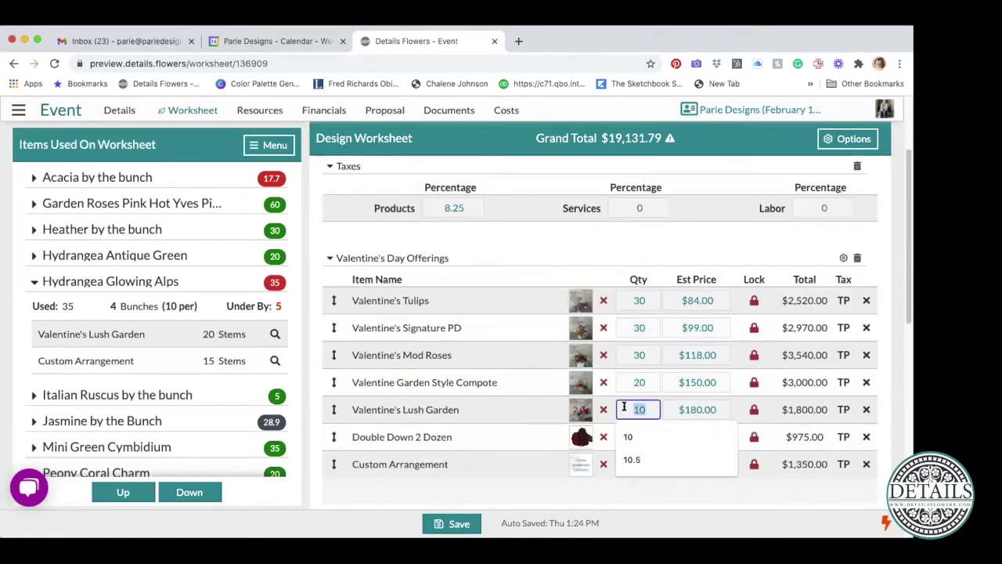
text(11)
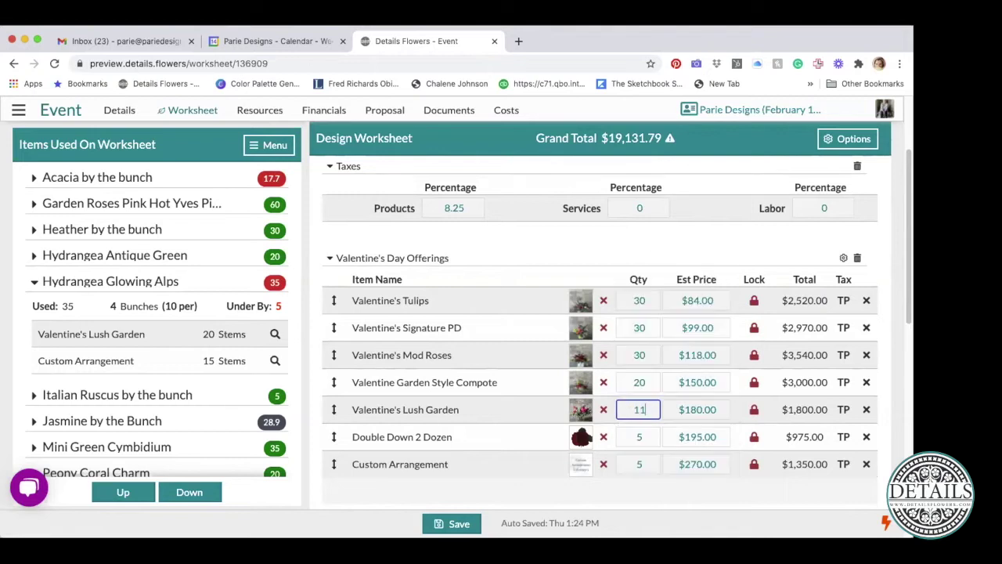
key(BackSpace)
text(2)
key(Tab)
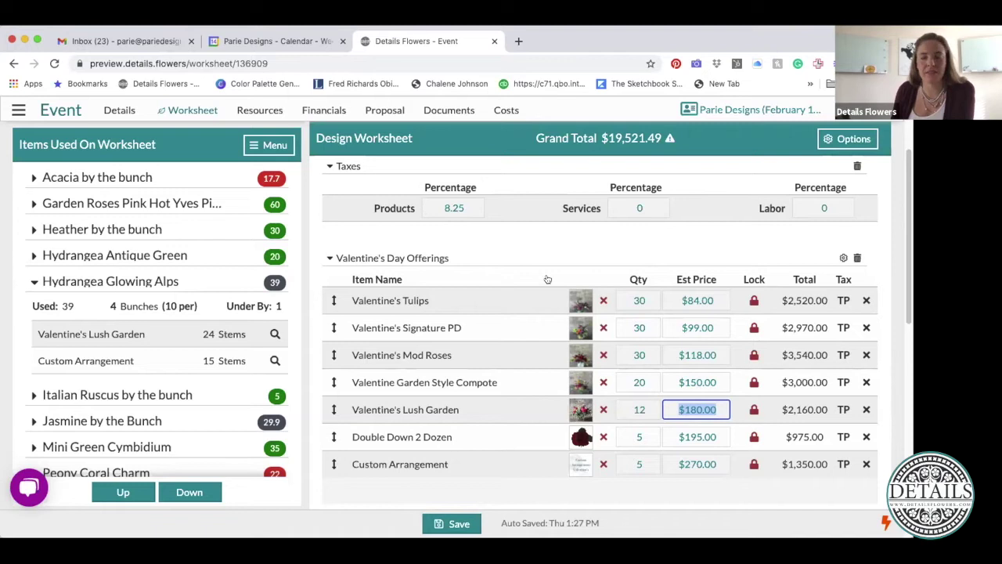
Step: Check the remaining items used on the worksheet and expand the stem usage of Tulip Parrot Orange Monarch
scroll(548, 279, down, 1)
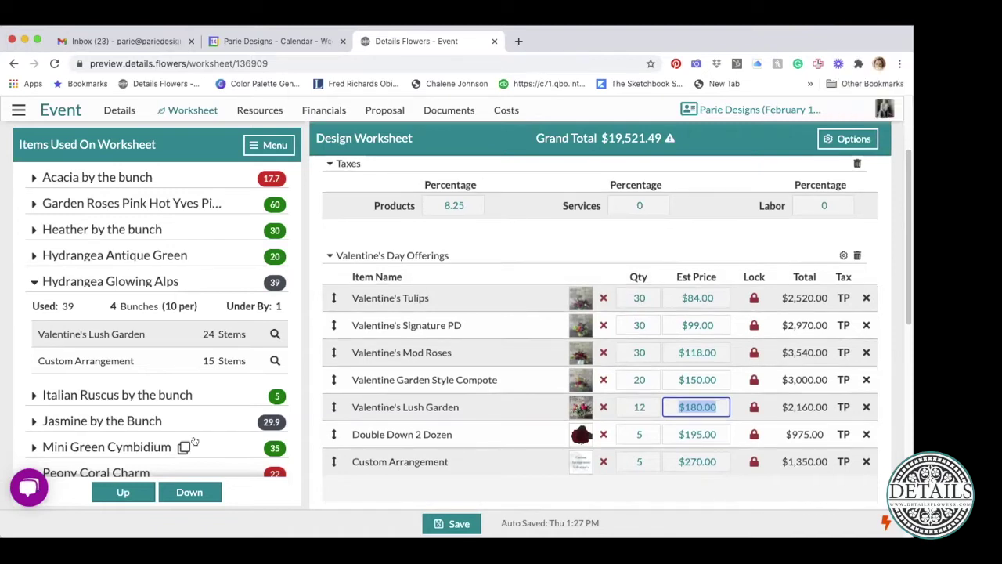
click(183, 493)
click(187, 495)
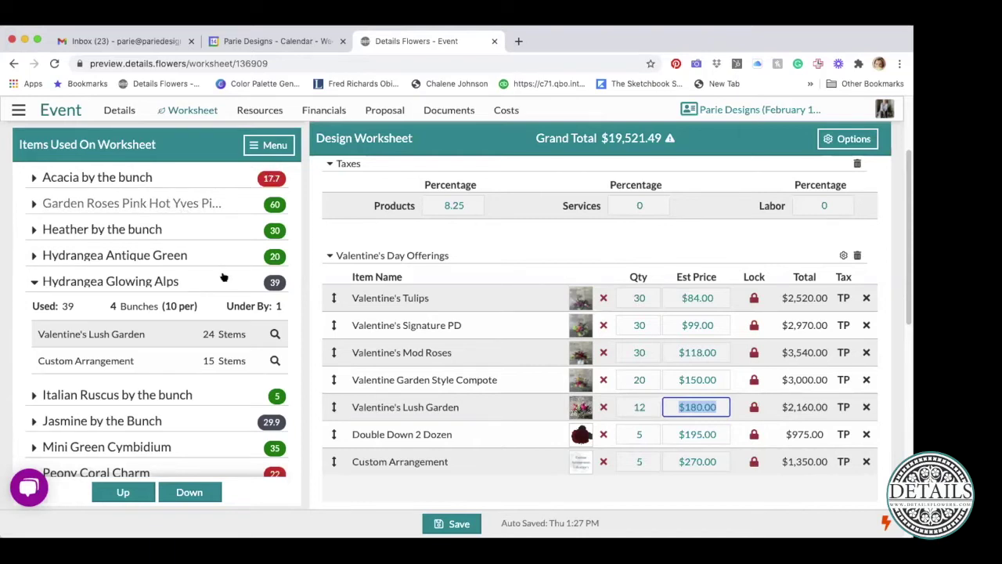
click(196, 493)
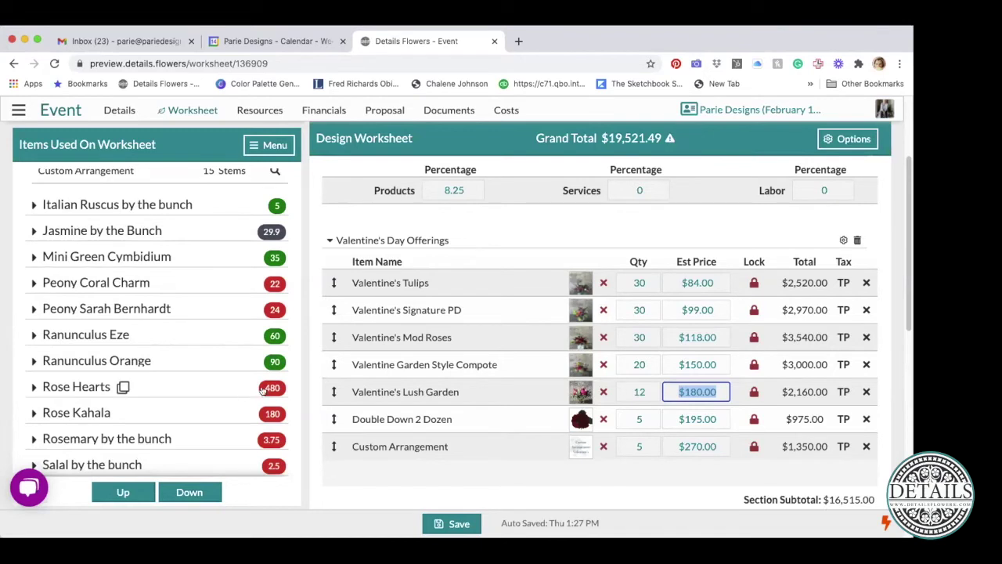
click(191, 491)
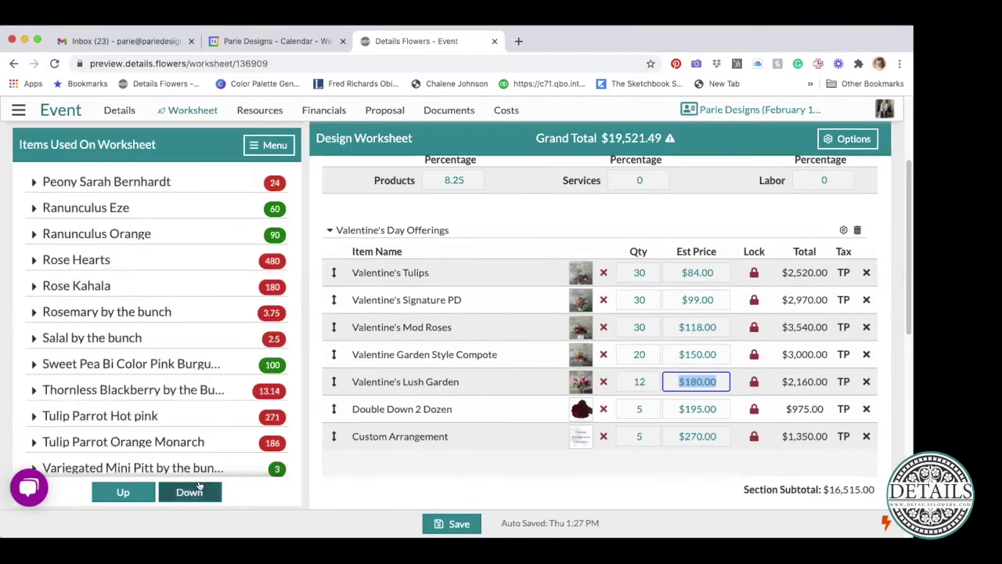
click(200, 487)
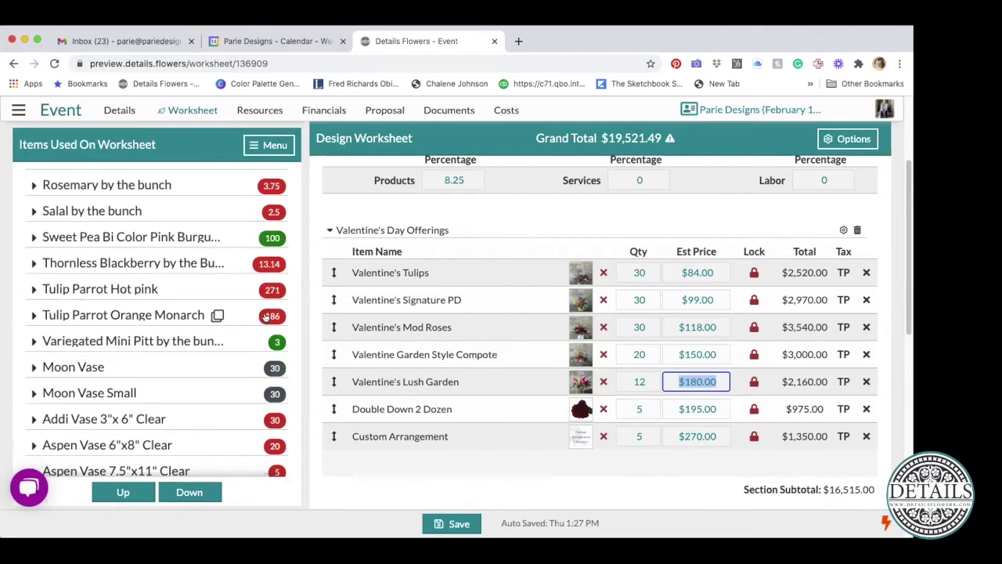
click(266, 316)
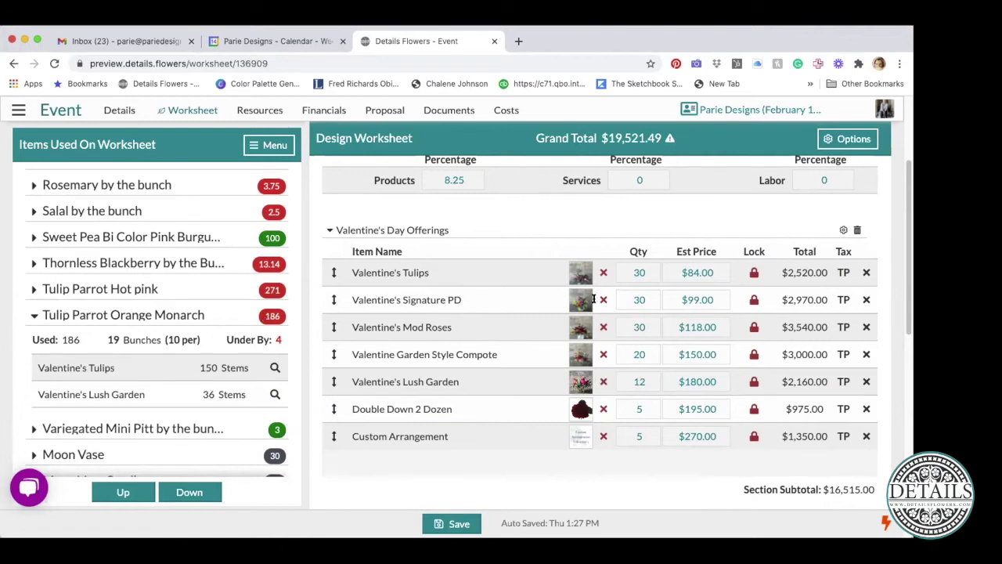
Step: Set the quantity of Valentine's Tulips to 31 and check the Tulip Parrot Orange Monarch stem usage
click(648, 272)
text(31)
key(Tab)
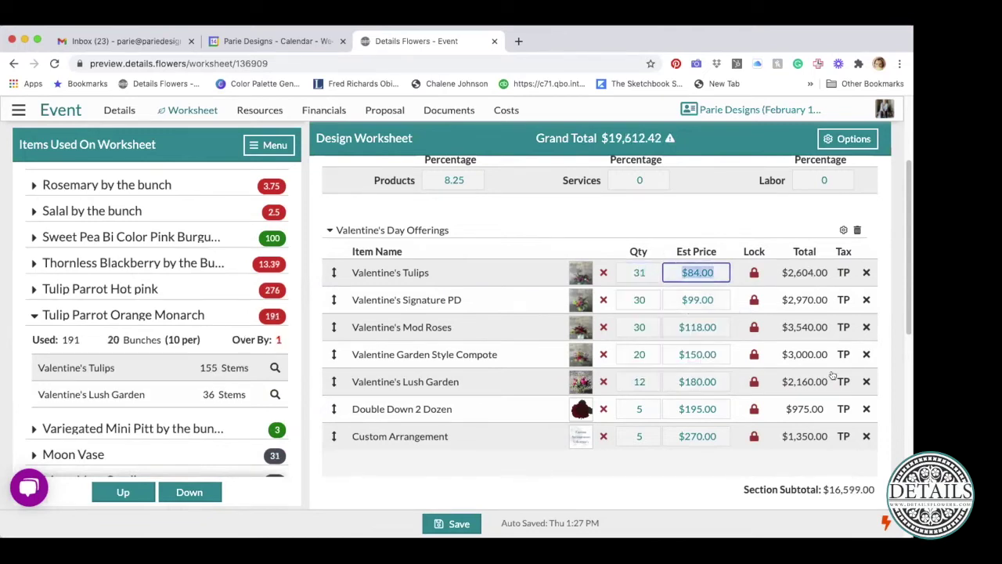
scroll(833, 376, down, 1)
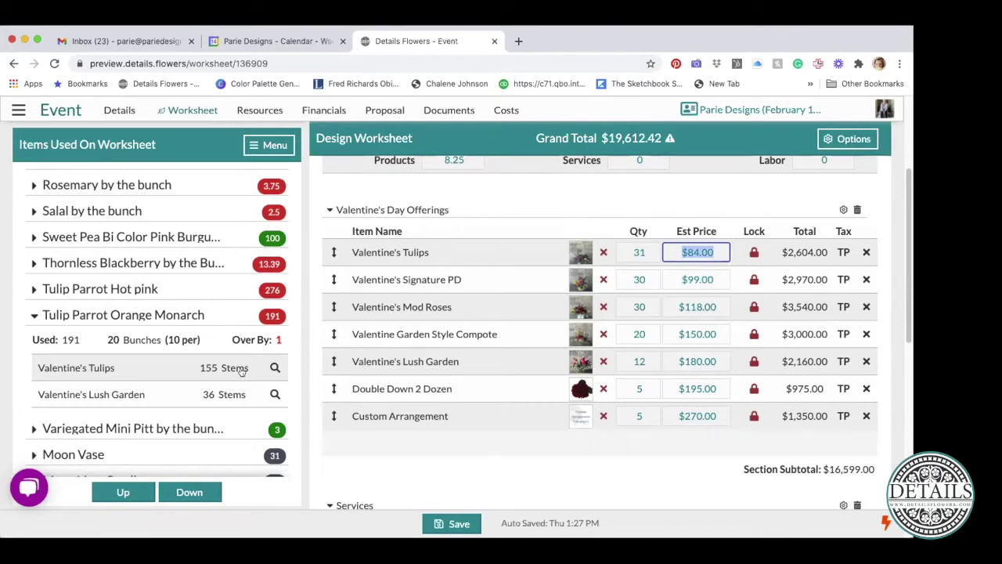
Step: Expand the stem usage of Rosemary by the bunch and examine the item's details, including its stems per bunch
key(Tab)
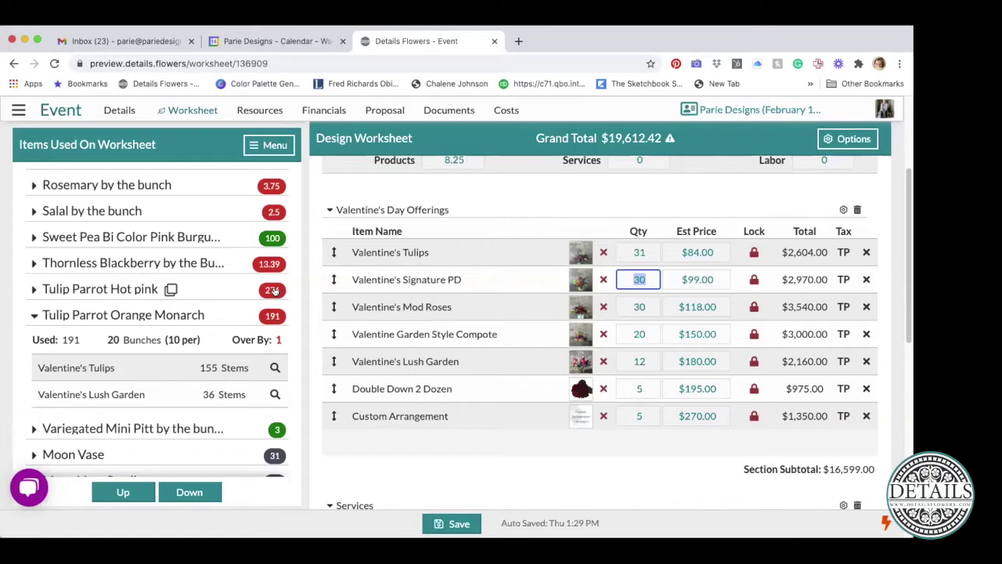
click(184, 186)
mouse_move(184, 186)
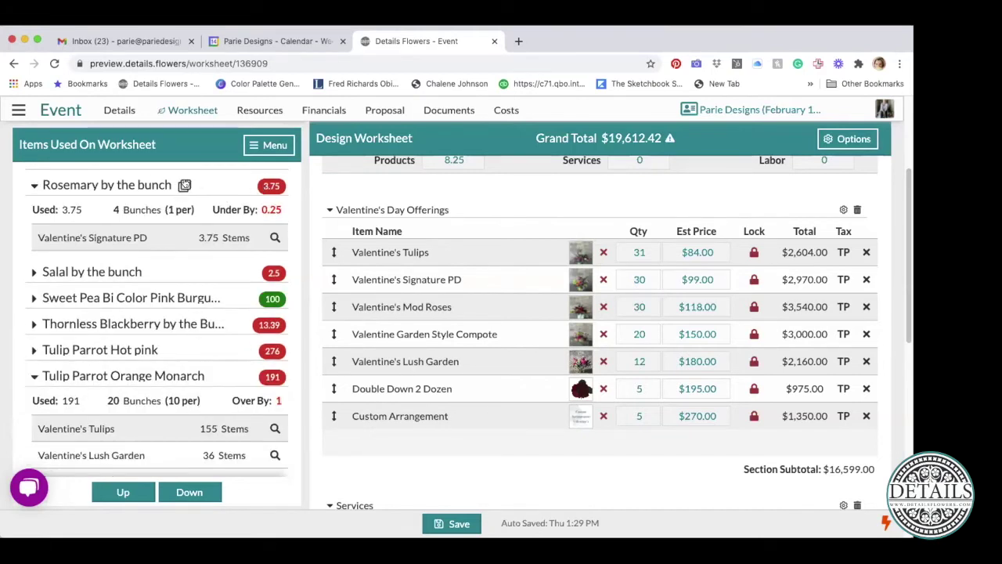
click(184, 185)
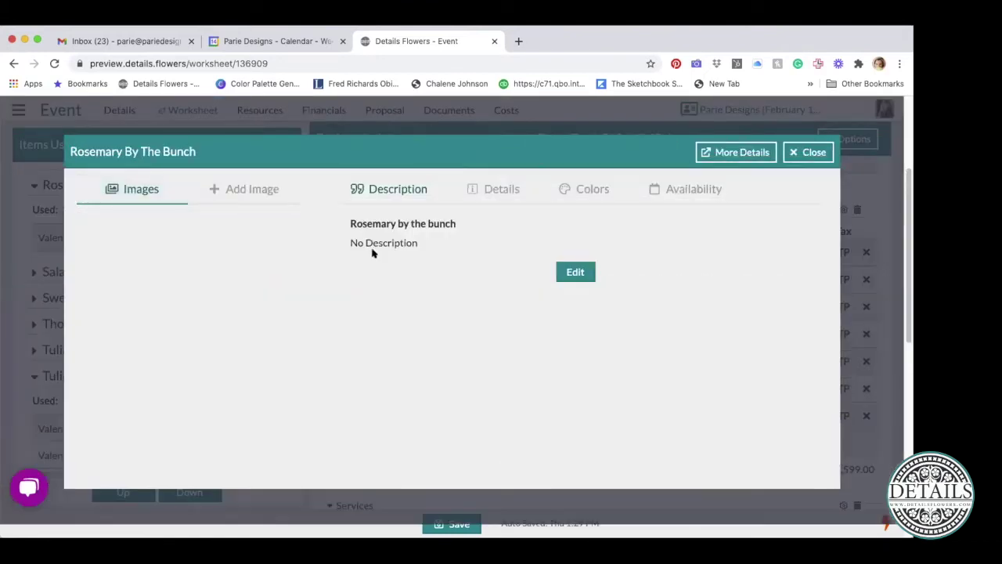
click(502, 195)
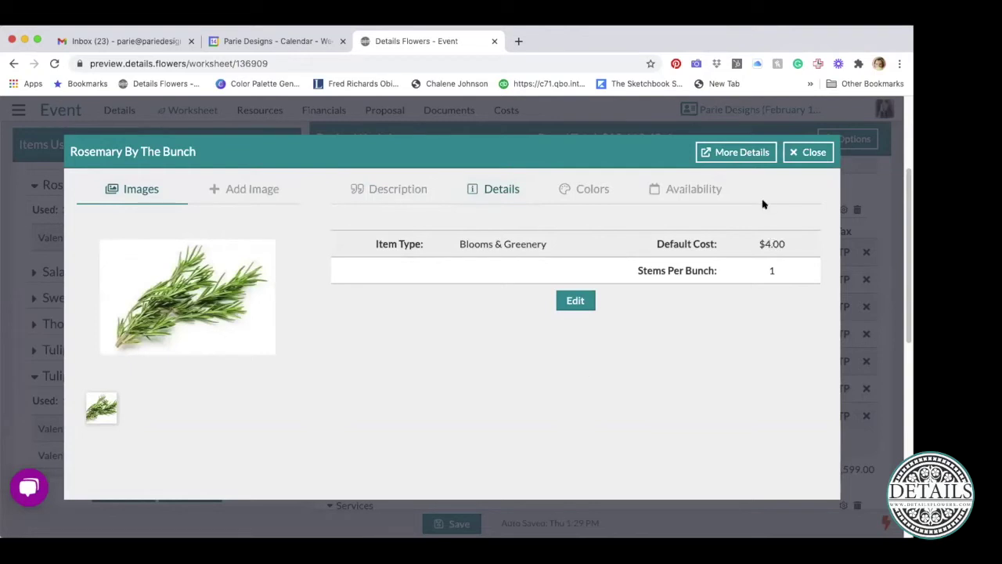
click(813, 154)
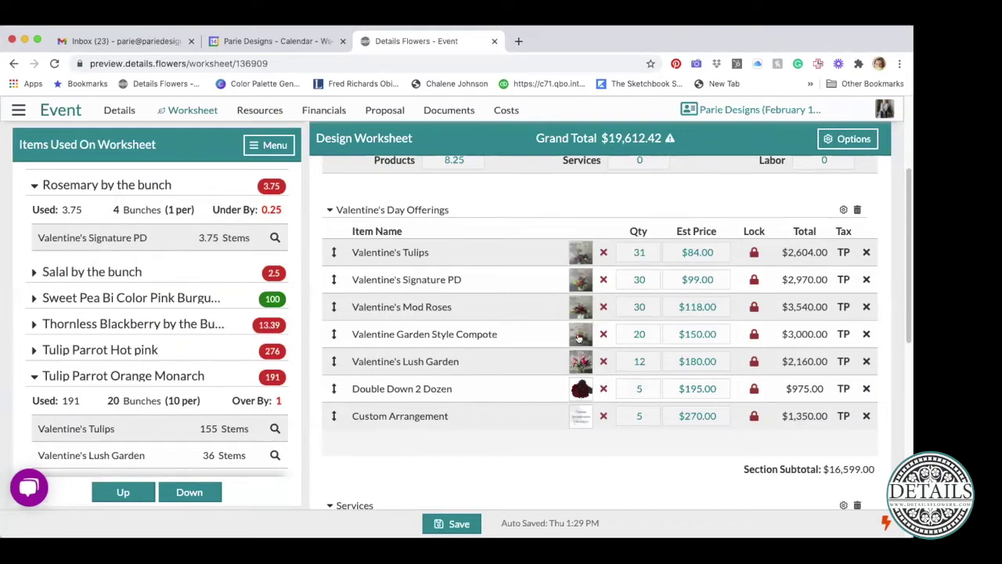
Step: Open the ingredients of Valentine Garden Style Compote and set the Benoit Compote 6.25"x 5.75" quantity to 0
click(578, 337)
scroll(650, 425, down, 3)
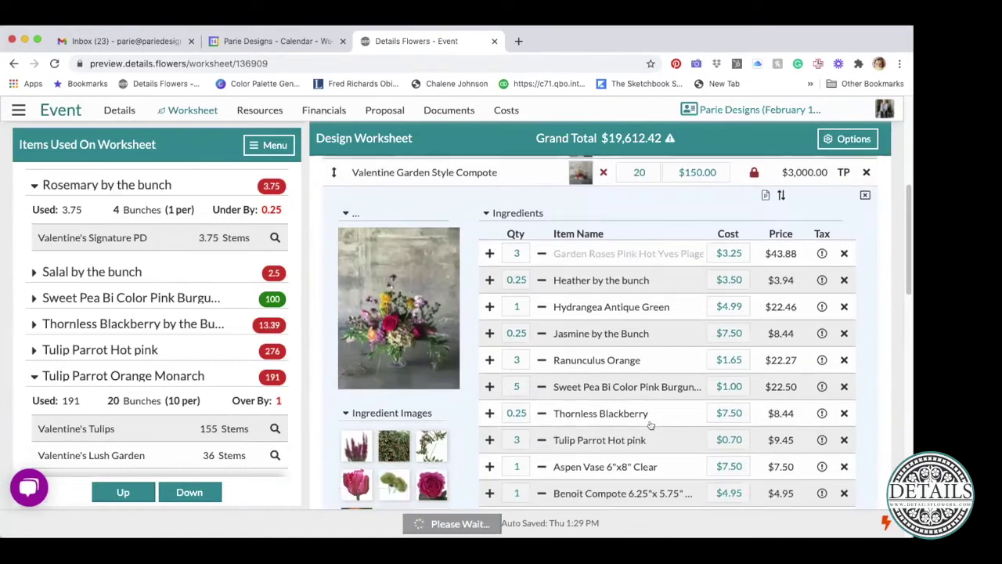
scroll(650, 425, down, 2)
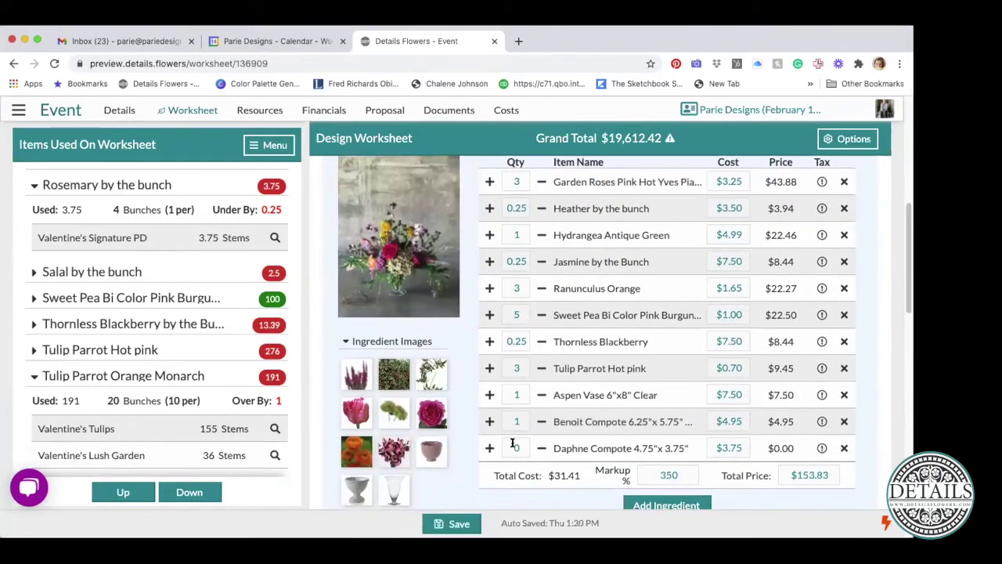
drag(614, 310, 842, 421)
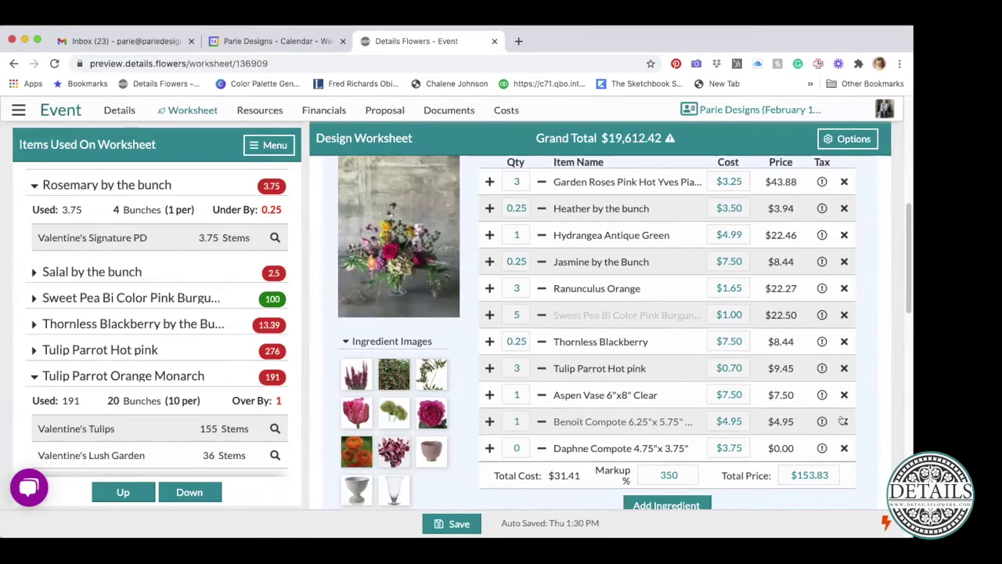
double_click(518, 422)
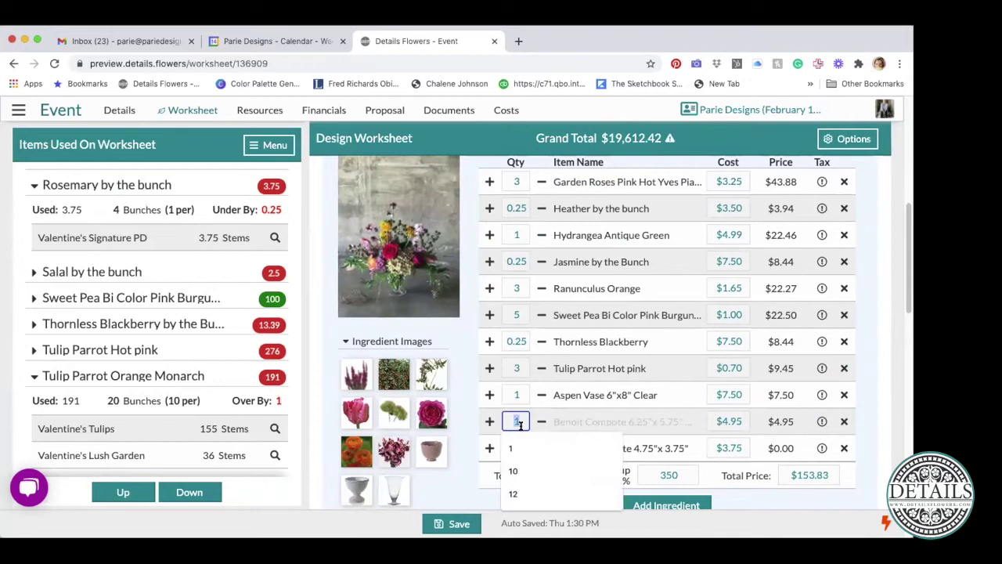
text(0)
key(Tab)
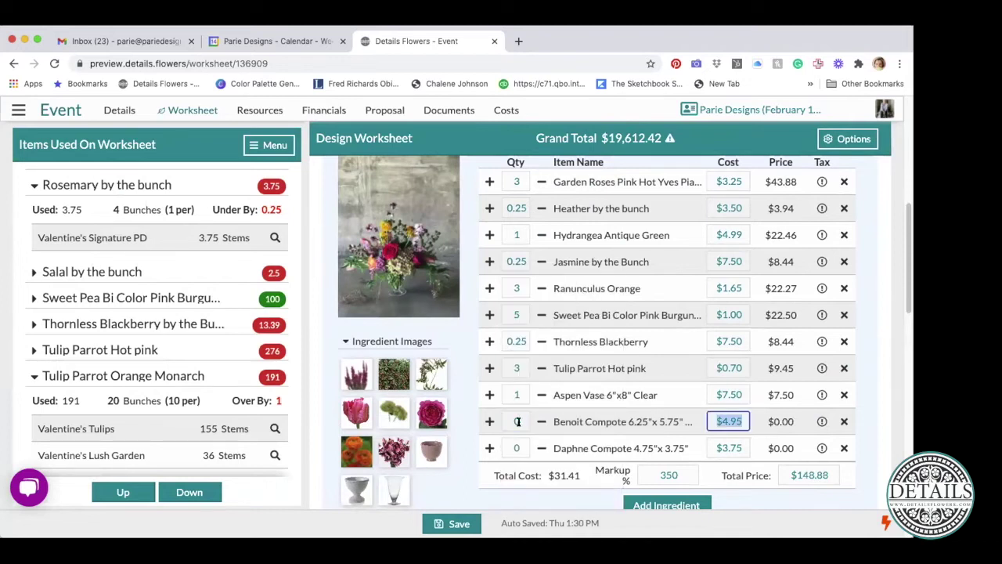
Step: Set the cost of the Aspen Vase 6"x8" Clear in Valentine Garden Style Compote to $15.00
click(739, 394)
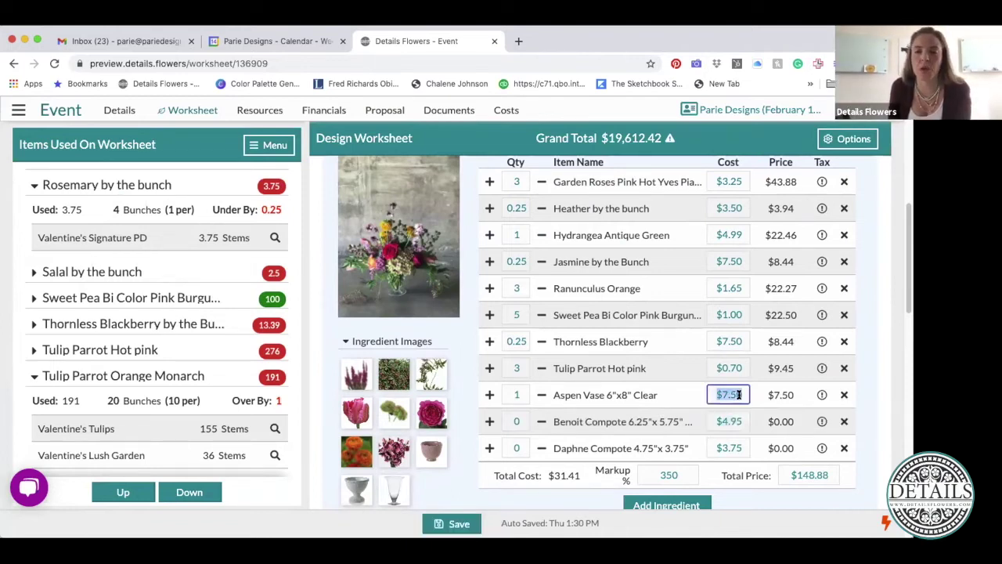
text(15.00)
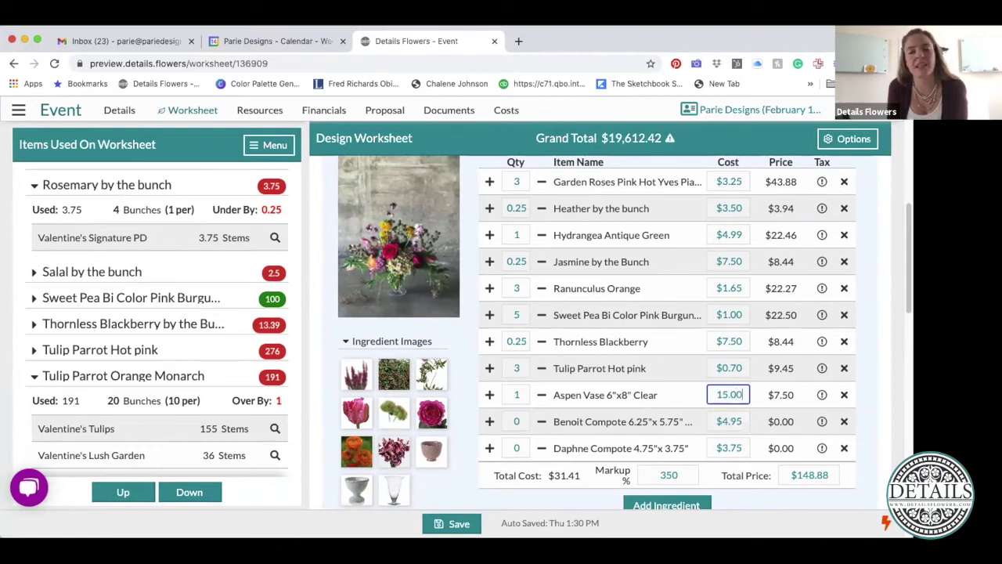
key(Tab)
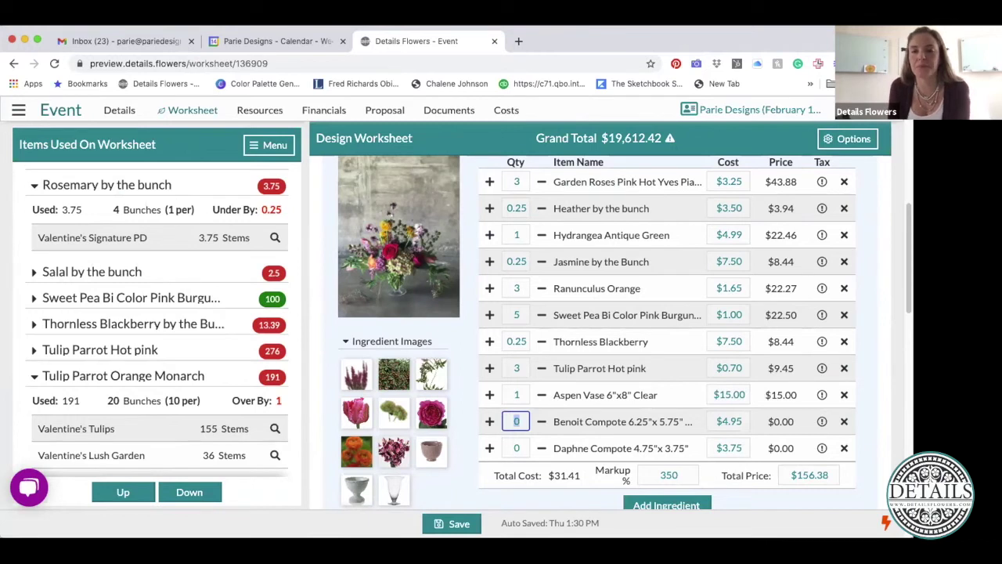
scroll(821, 427, down, 1)
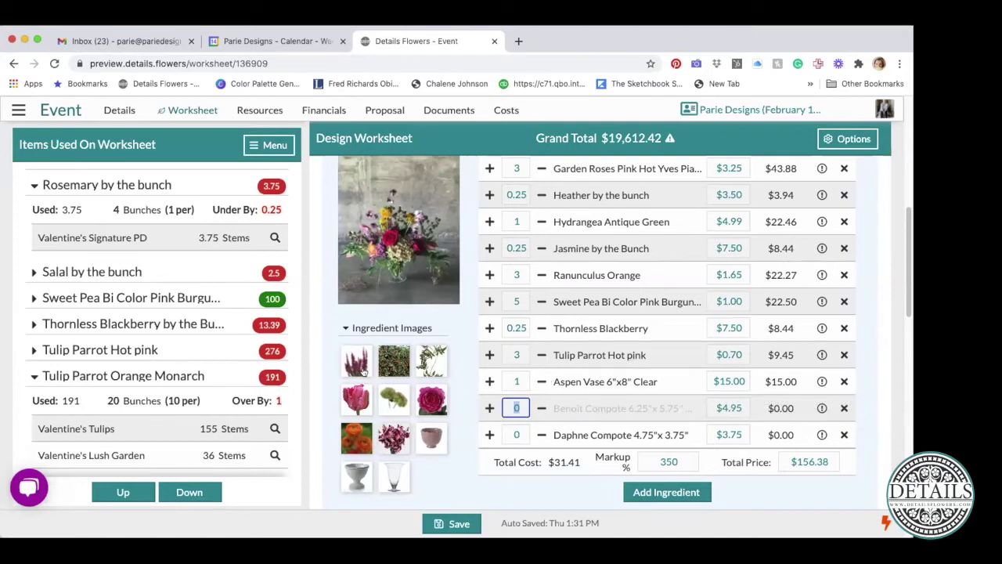
Step: Check the remaining items and vases used on the worksheet and expand the stem usage of Tulip Parrot Hot pink
scroll(362, 372, down, 2)
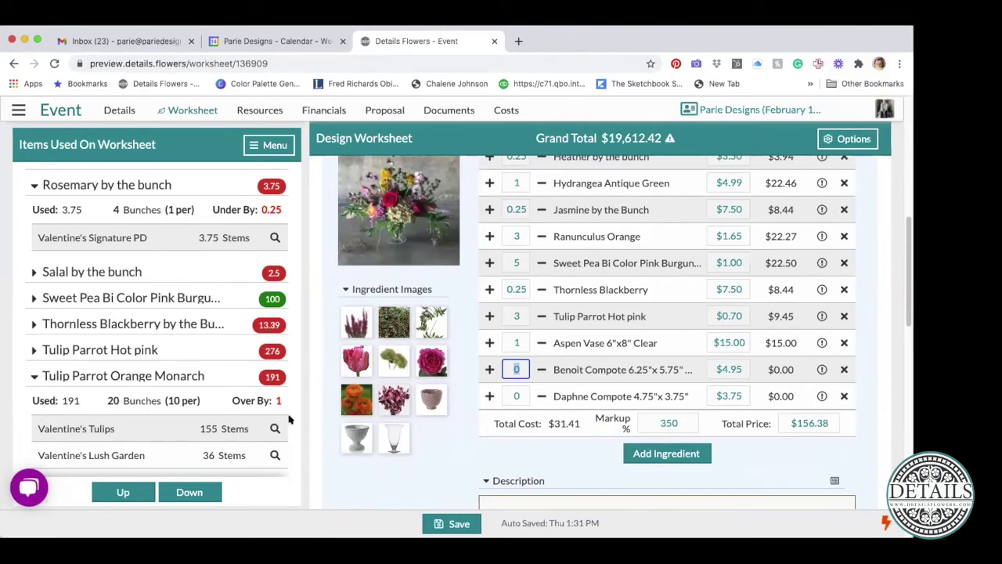
scroll(298, 438, down, 1)
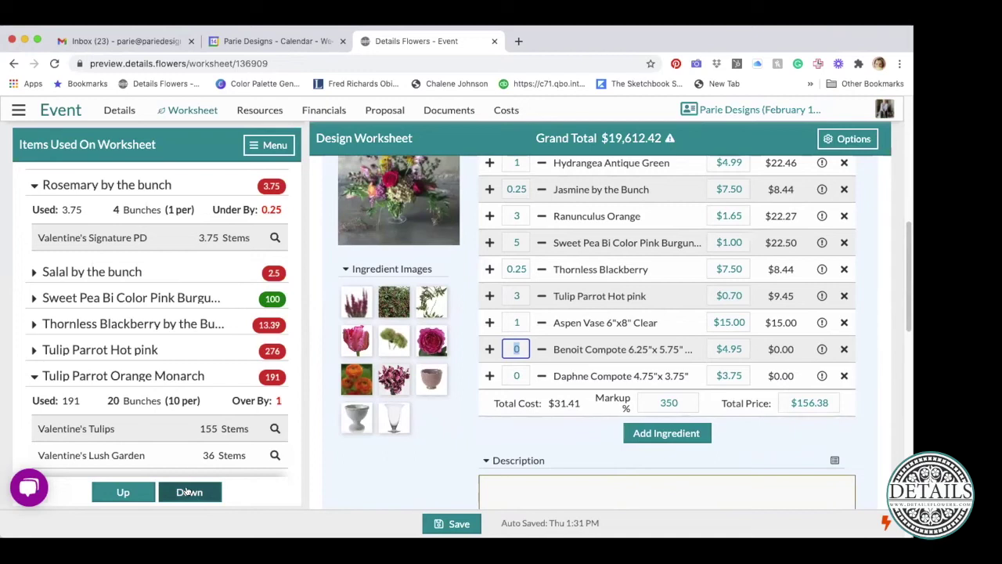
click(188, 492)
click(188, 491)
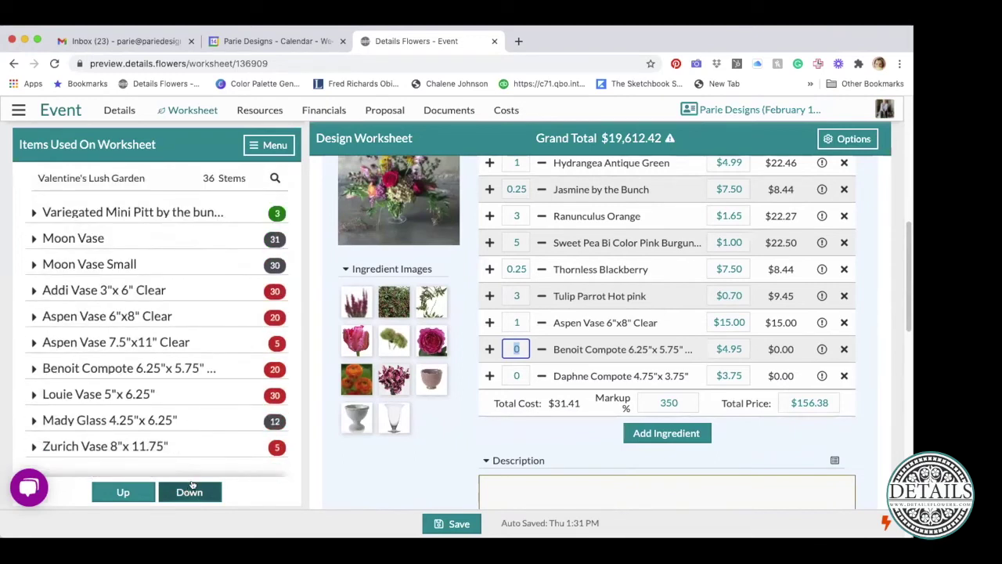
click(123, 492)
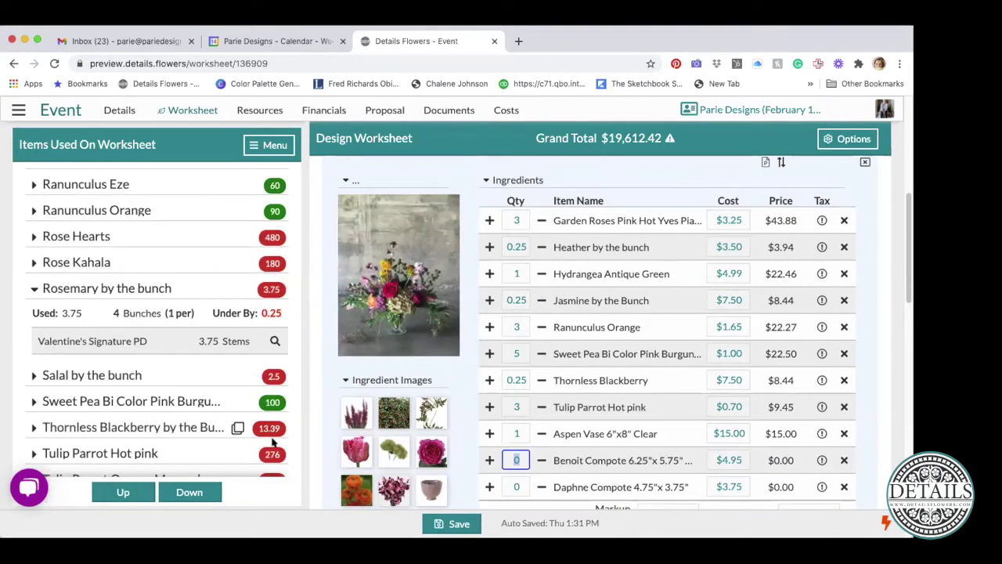
click(275, 454)
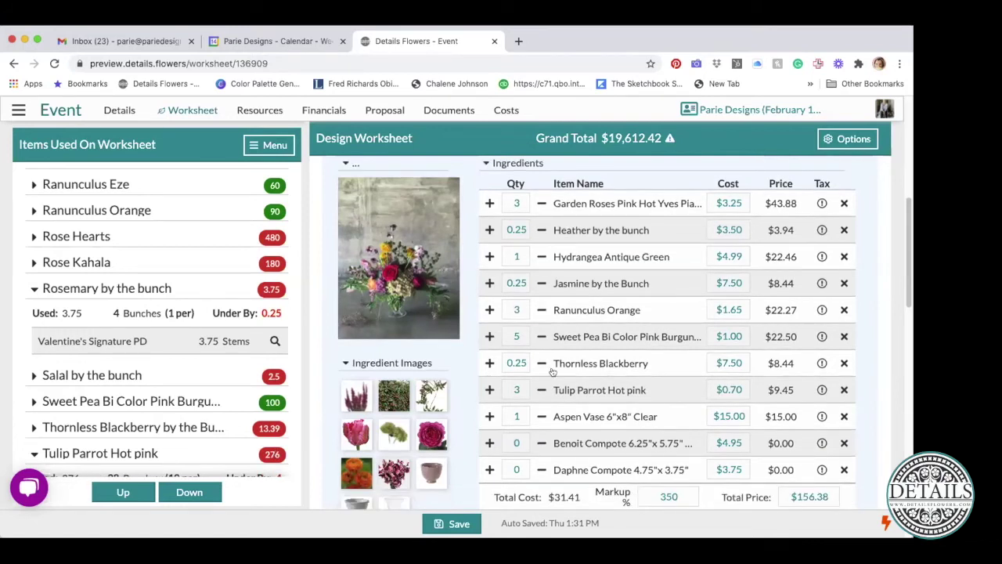
Step: Set the quantity of Valentine's Tulips to 34 and check the Tulip Parrot Hot pink stem usage
scroll(553, 373, up, 3)
click(648, 250)
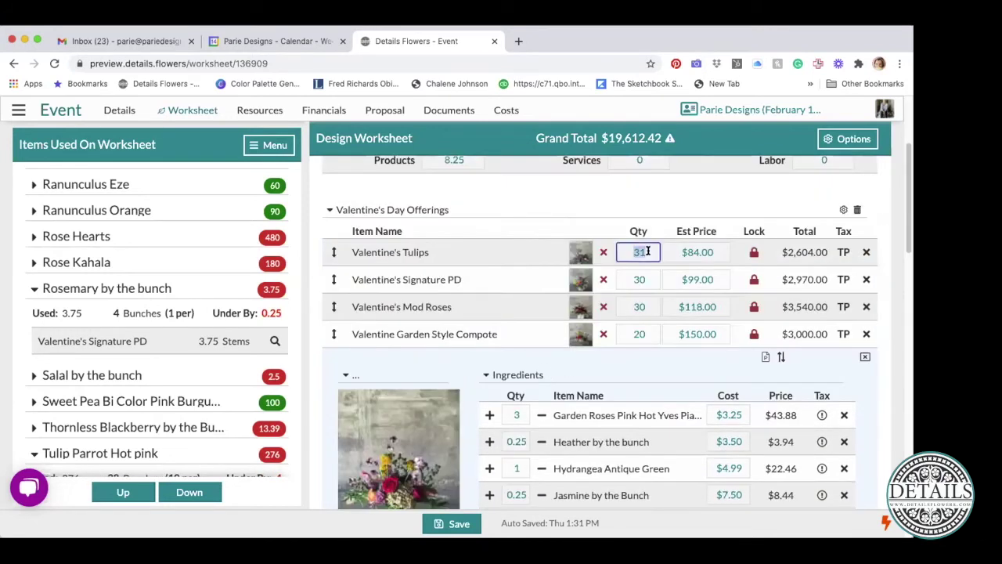
text(34)
key(Tab)
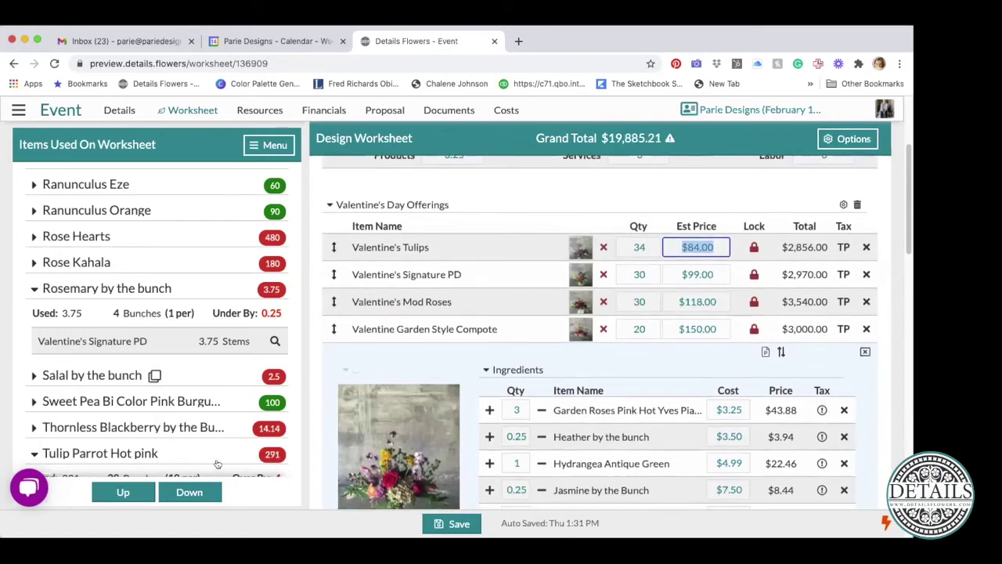
click(203, 492)
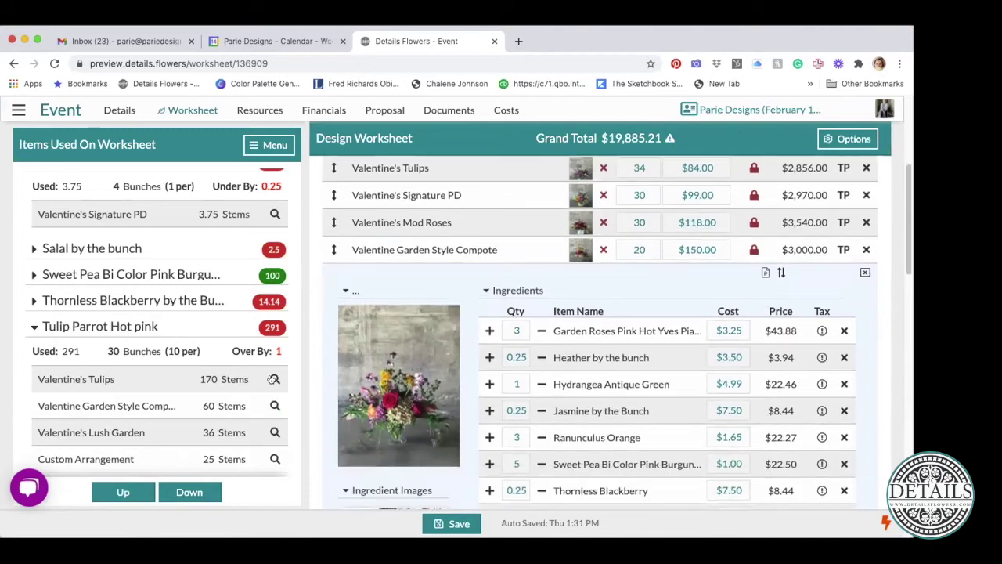
Step: Open the ingredients of Valentine's Tulips and set the Tulip Parrot Hot pink quantity to 15
click(585, 170)
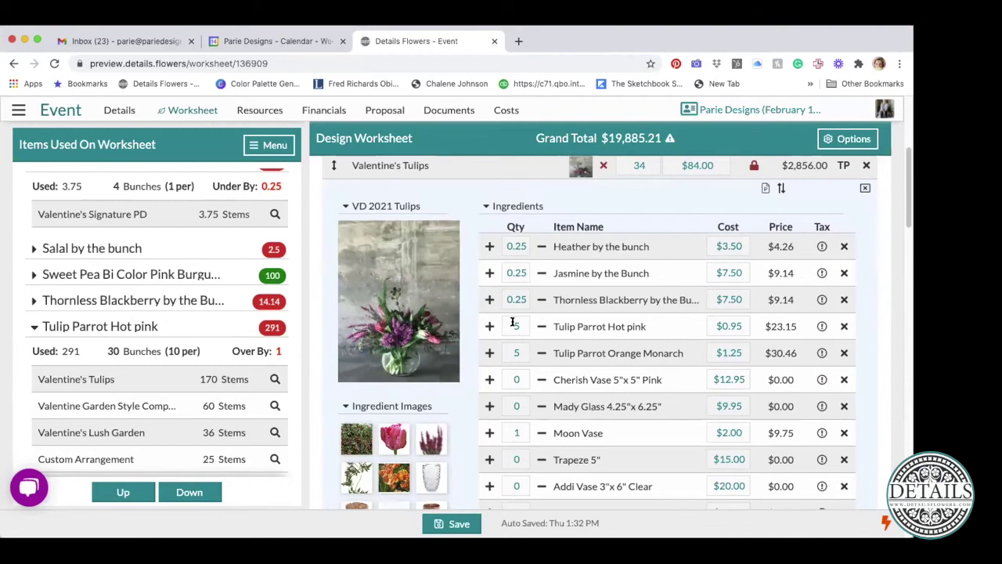
click(518, 325)
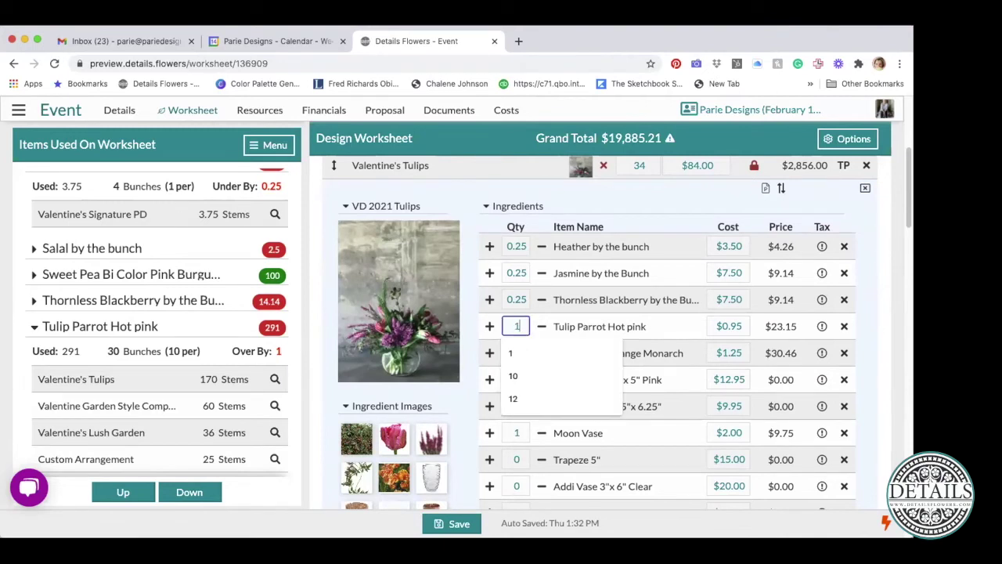
text(5)
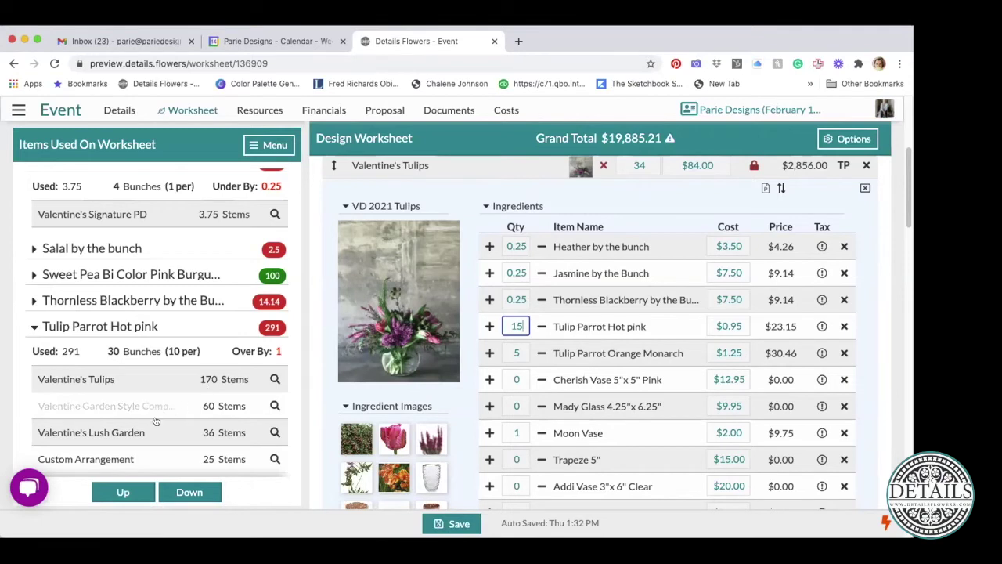
key(Tab)
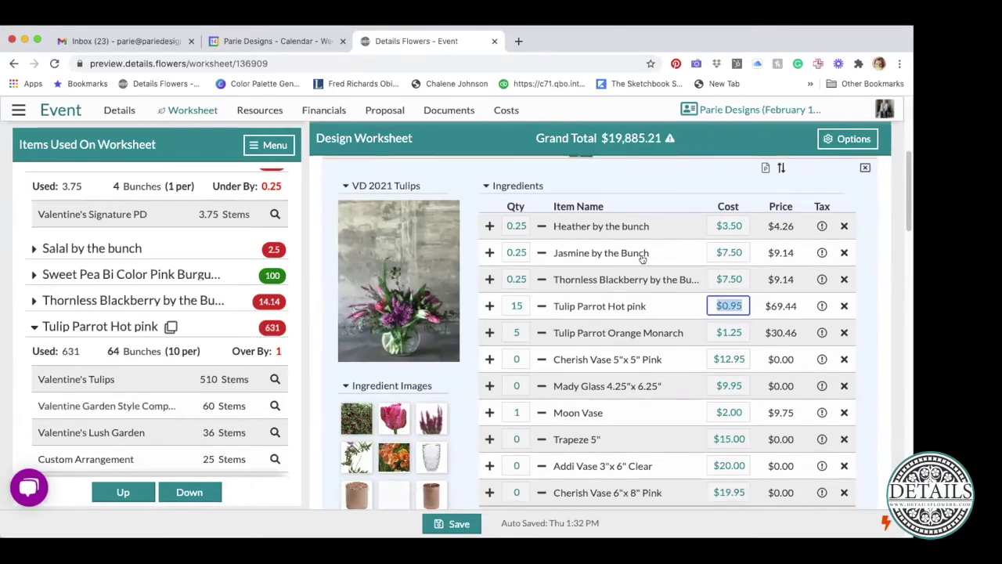
Step: Restore the Tulip Parrot Hot pink quantity in Valentine's Tulips to 5
click(515, 305)
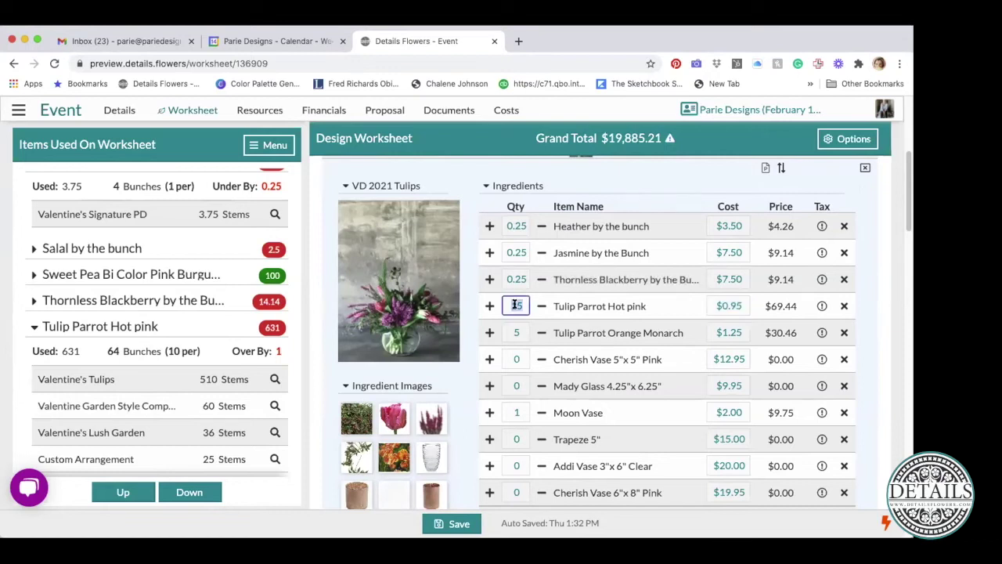
text(5)
key(Tab)
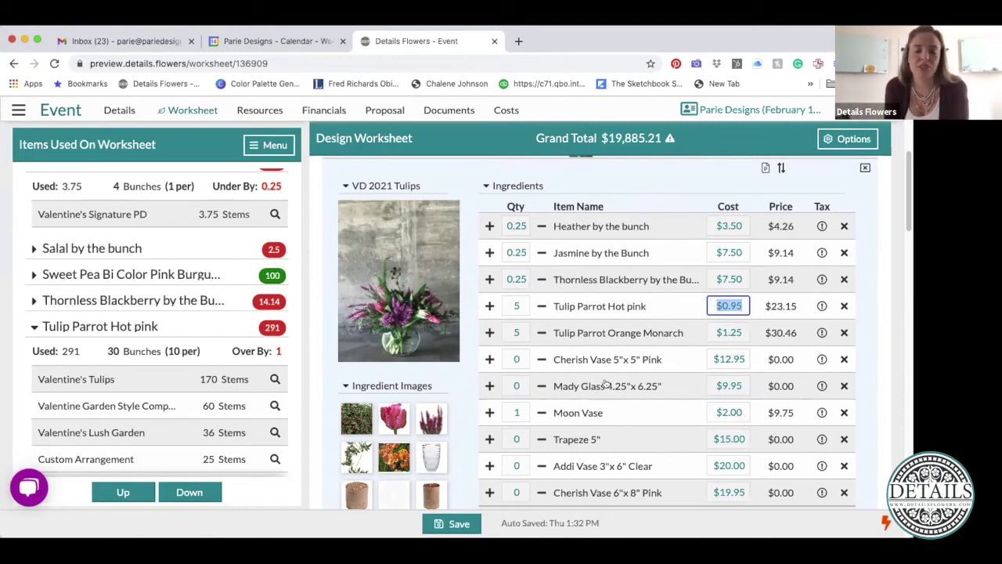
scroll(605, 384, down, 1)
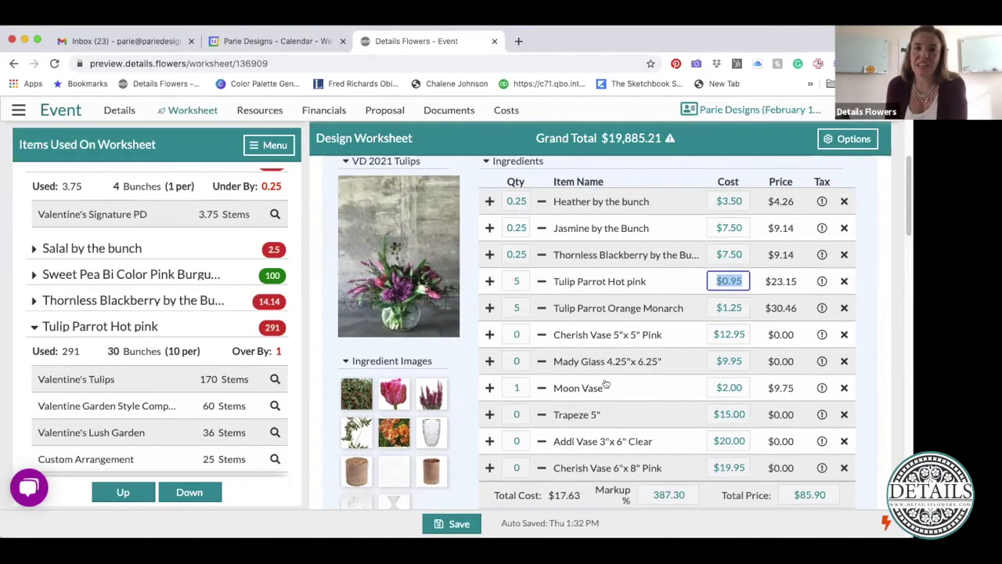
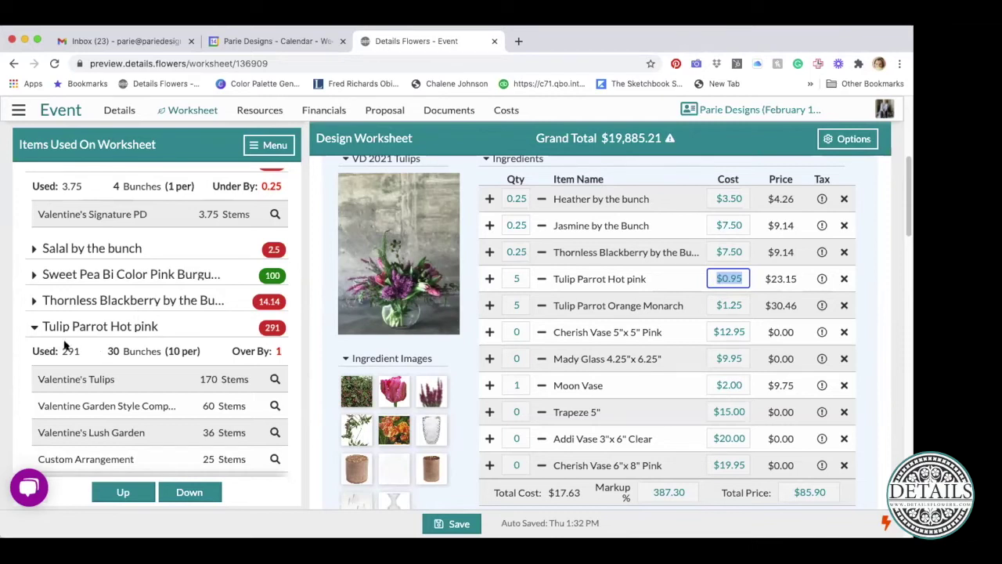
click(173, 326)
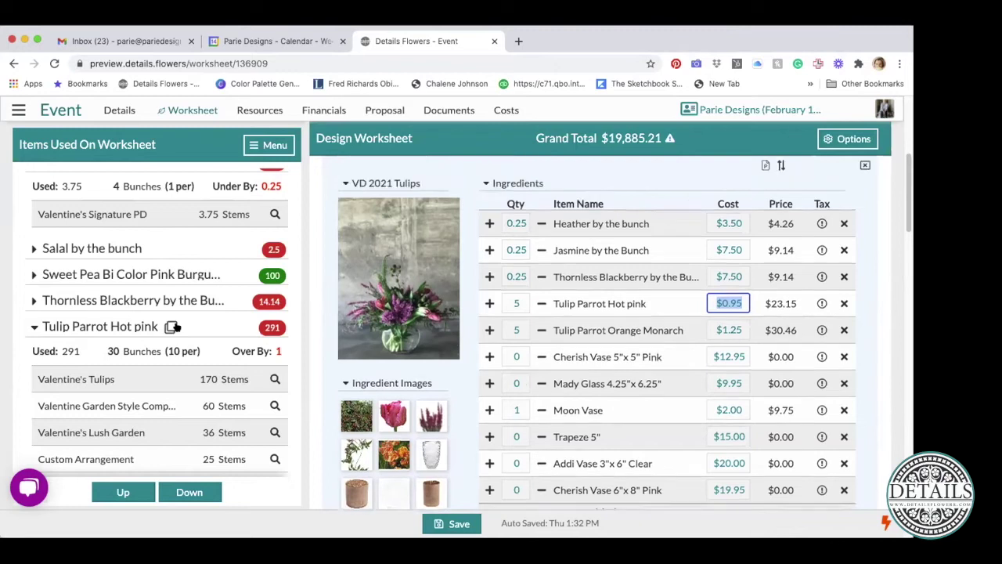
Step: Save the worksheet as a new version and open the event's costs
scroll(608, 405, down, 4)
scroll(610, 406, down, 3)
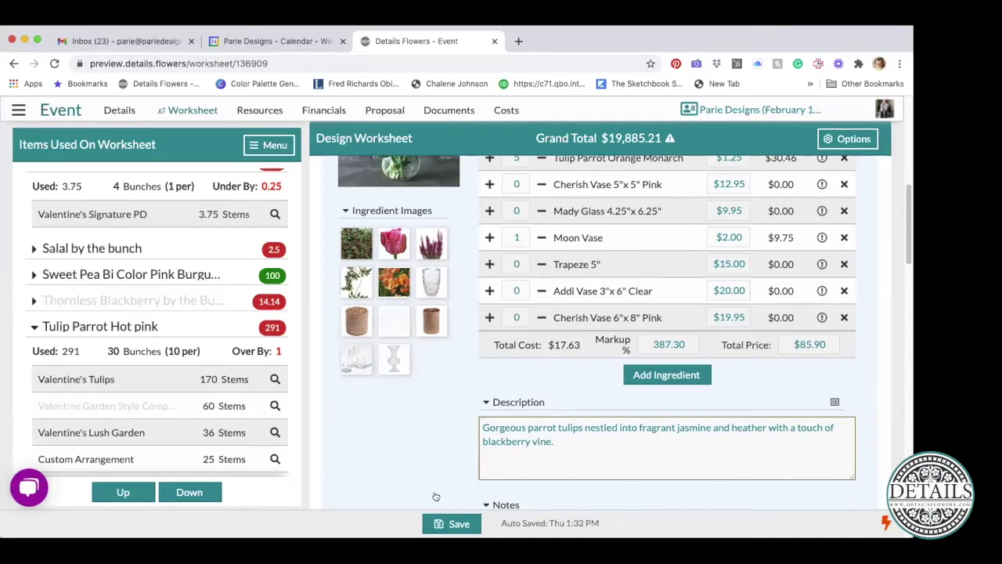
key(super+s)
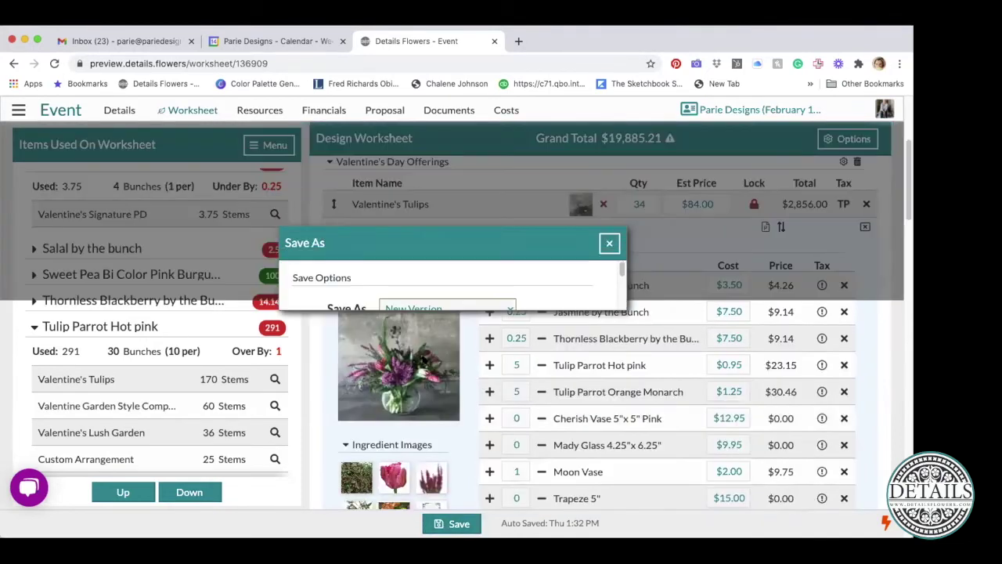
click(450, 376)
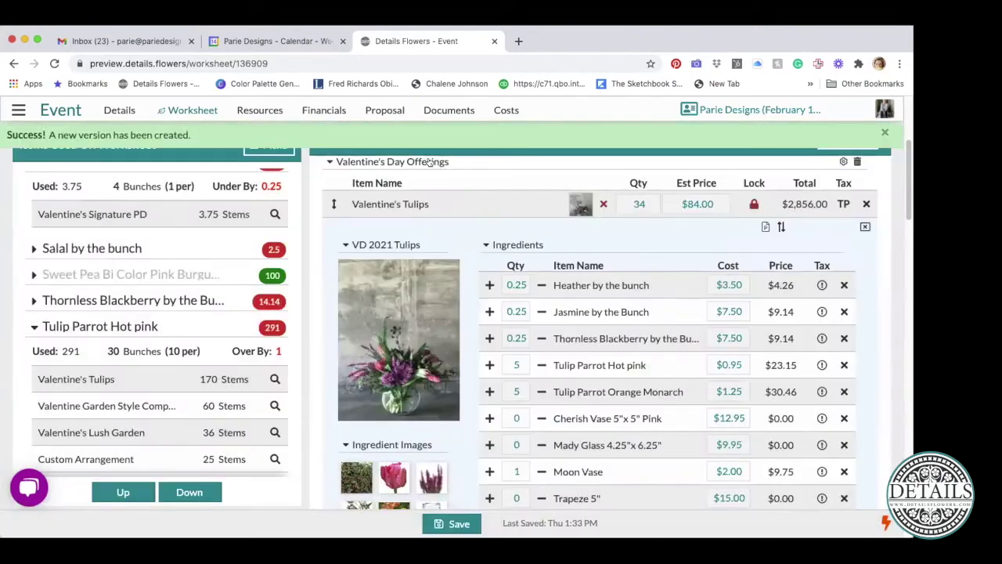
click(506, 111)
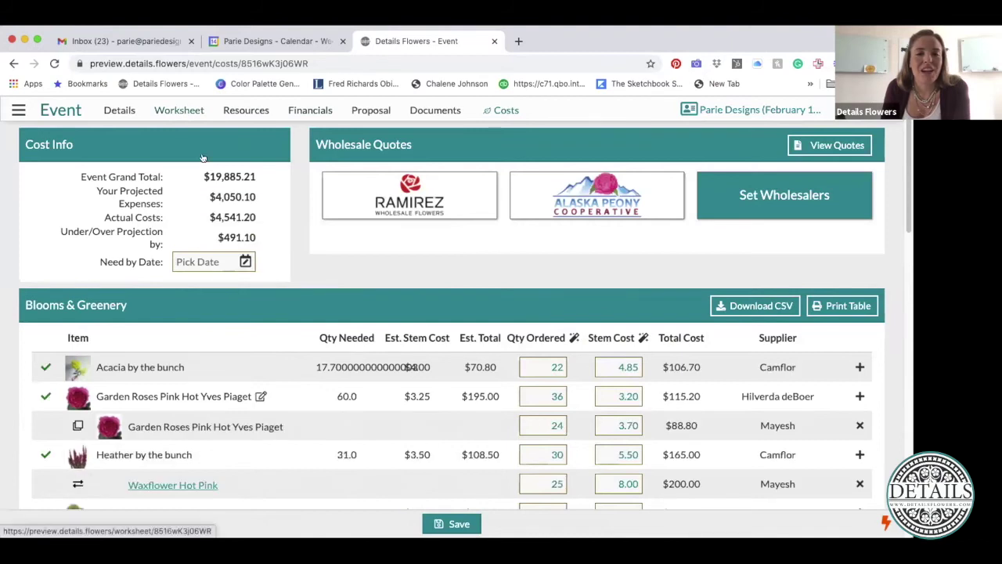
Step: Return to the event's worksheet and collapse the ingredients of Valentine's Tulips
click(179, 109)
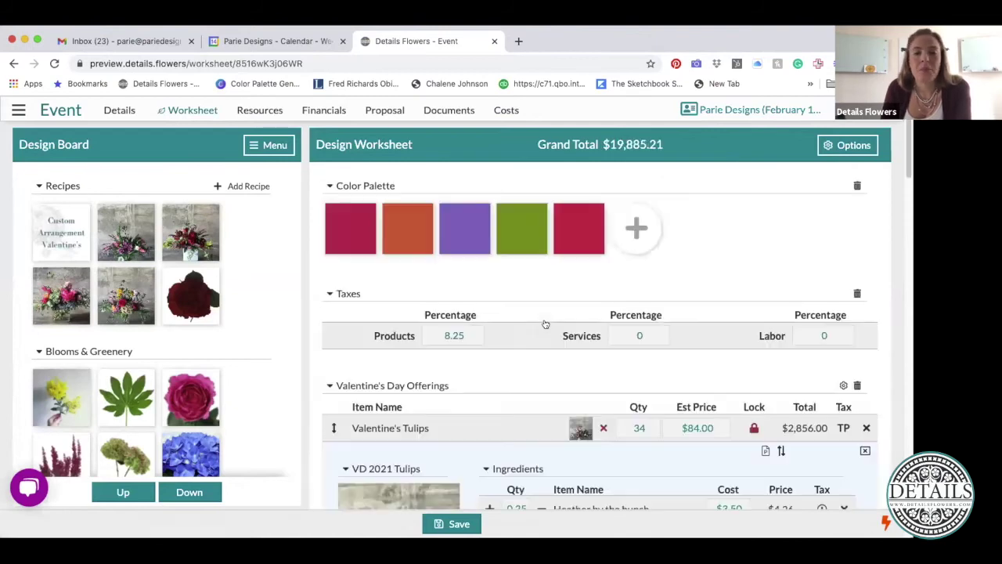
scroll(546, 324, down, 1)
scroll(546, 324, down, 4)
scroll(546, 324, up, 5)
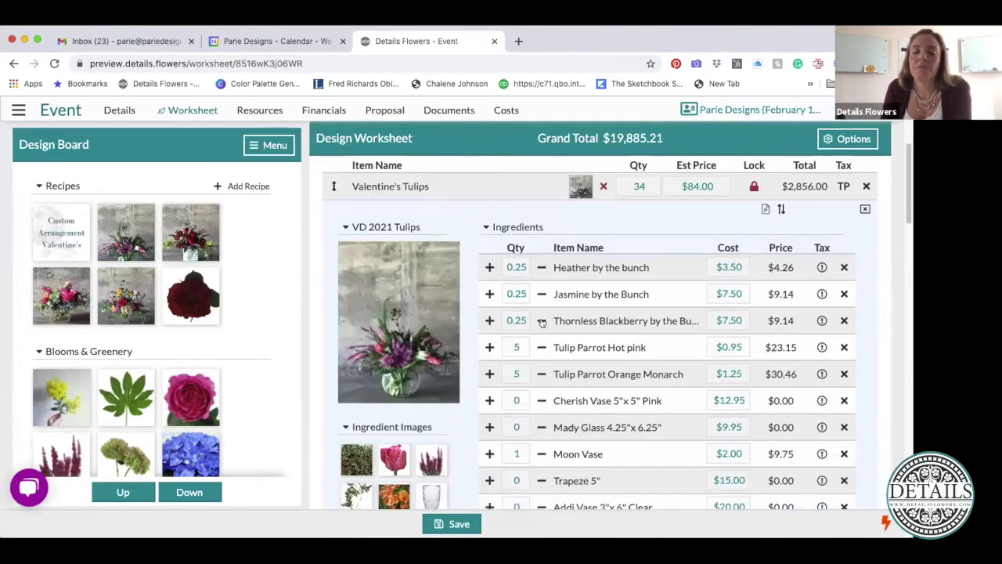
click(329, 183)
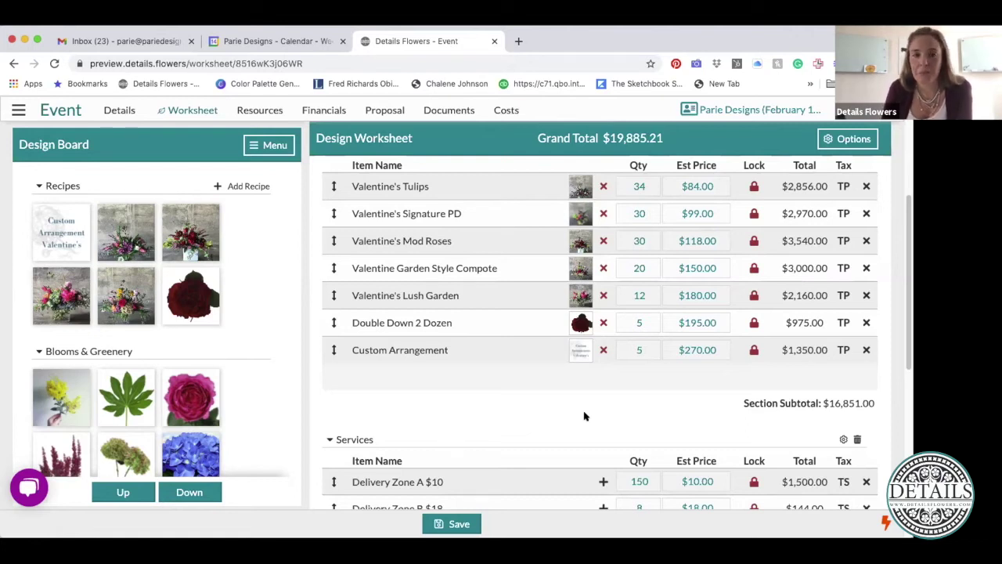
Step: Save the worksheet as a new template named "True Valentine's 2021 Sales"
click(842, 141)
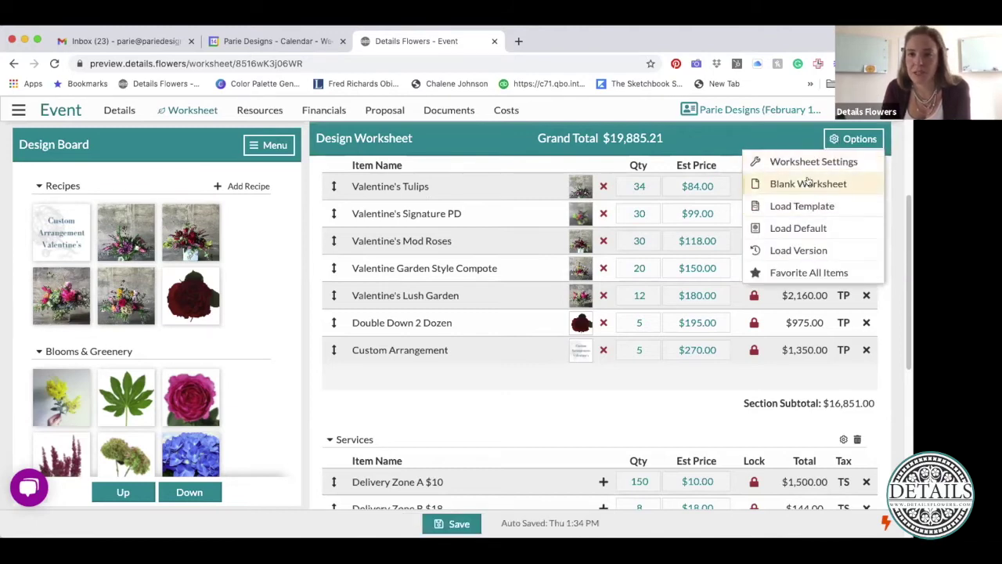
click(459, 523)
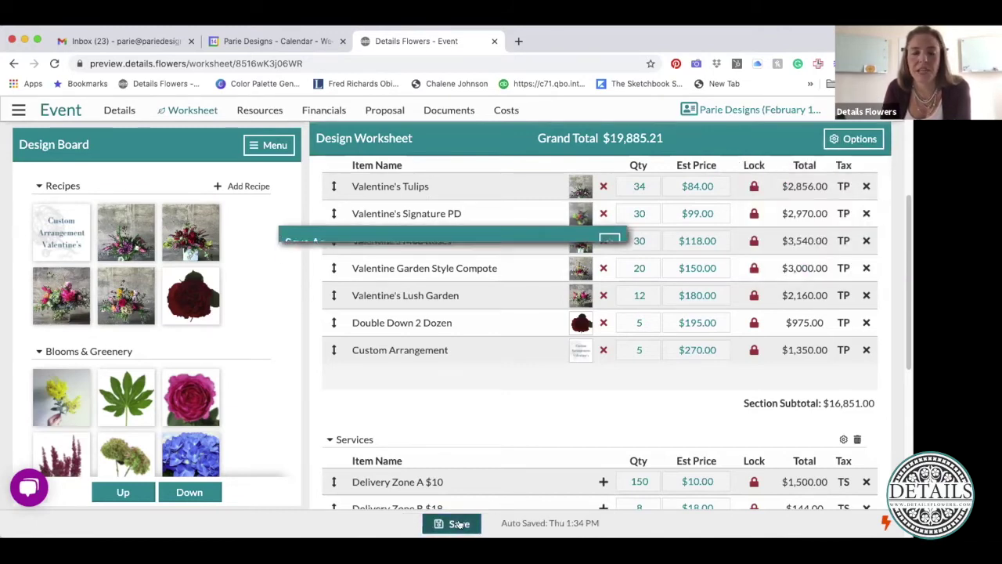
click(441, 309)
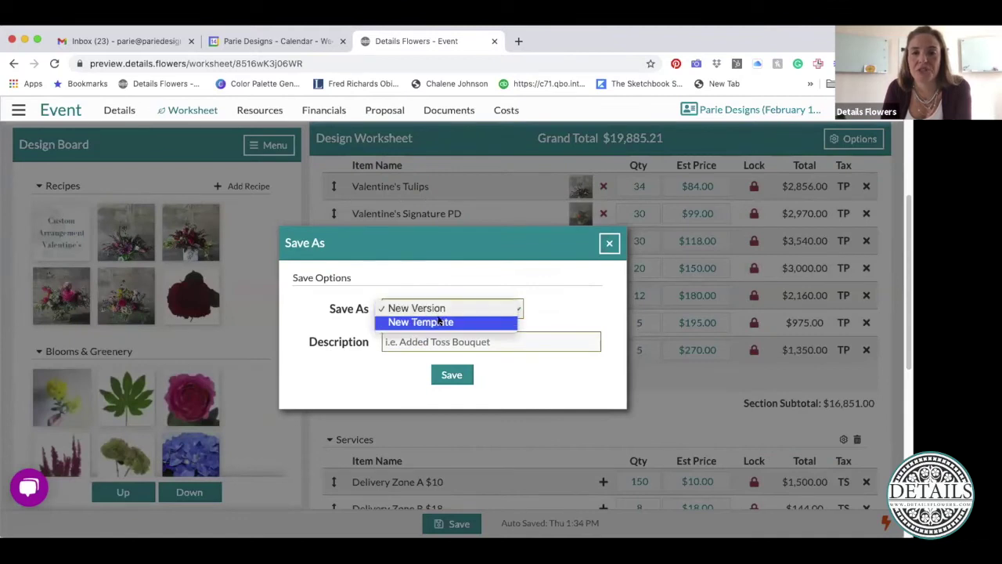
click(441, 322)
click(399, 308)
text(Tr)
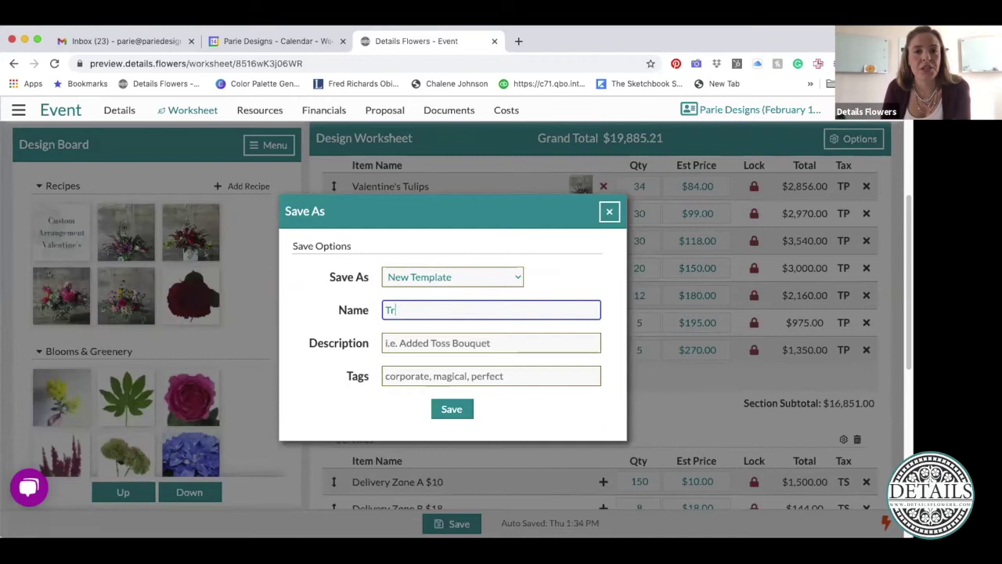
text(ue Valentine)
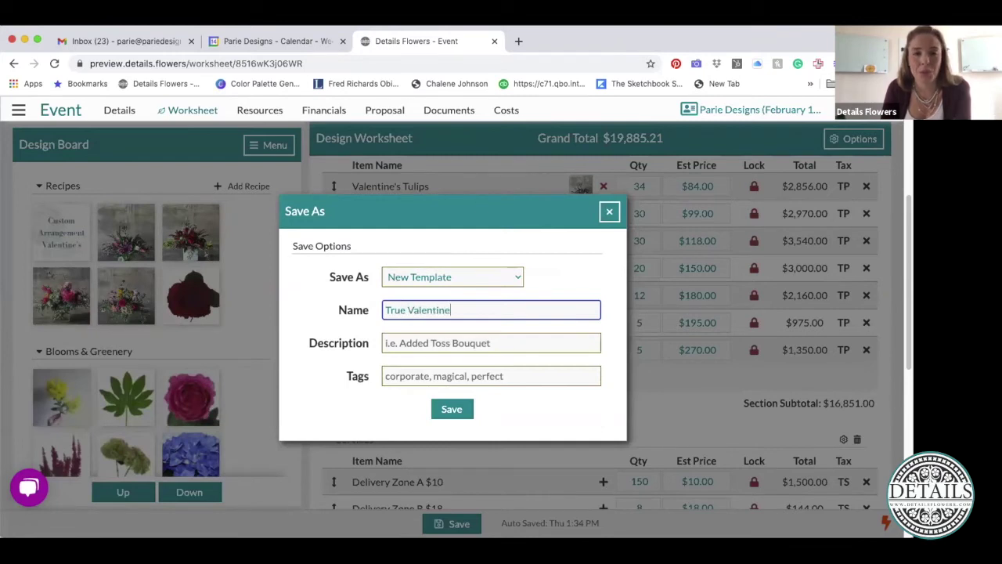
text('s 2021)
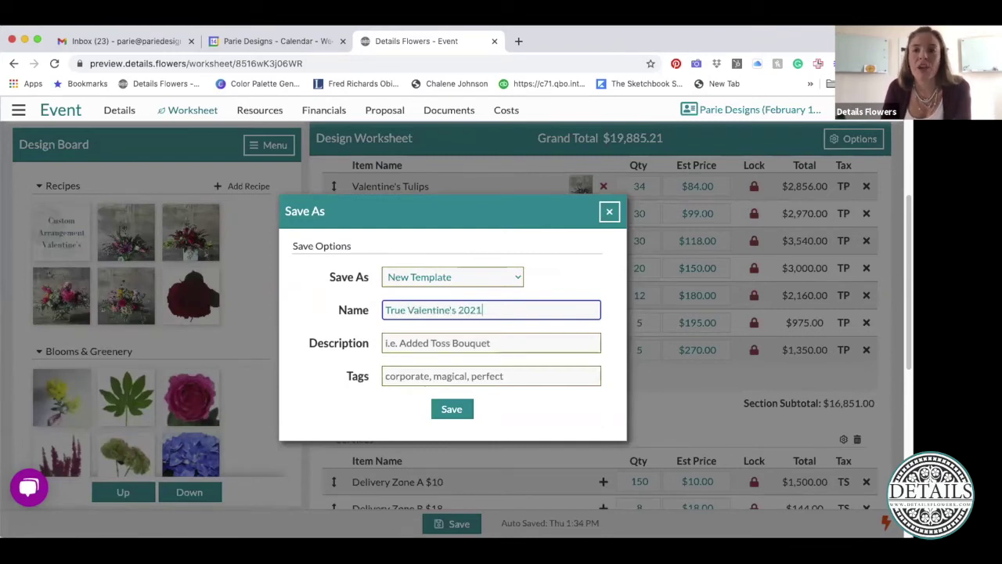
text( Sales)
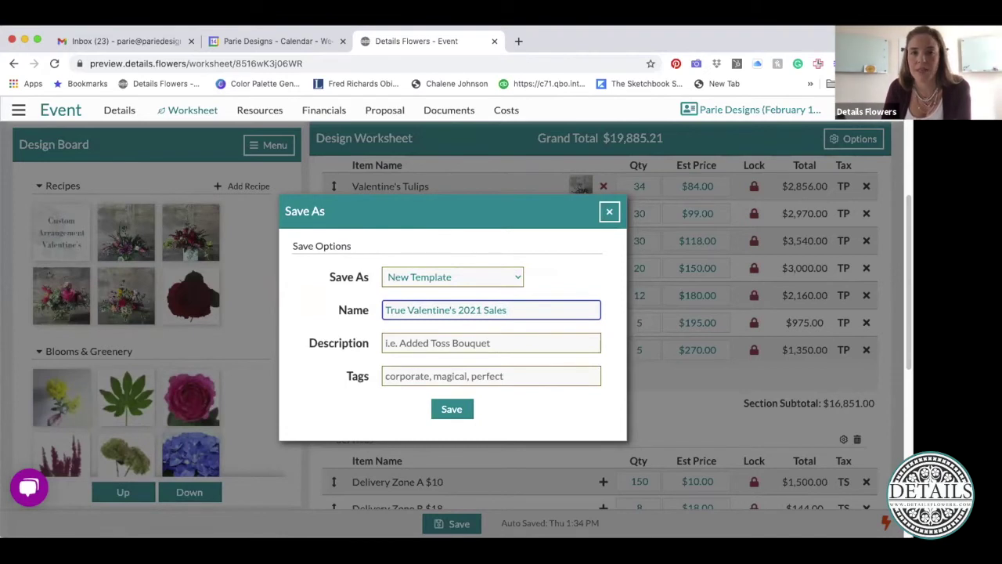
click(457, 410)
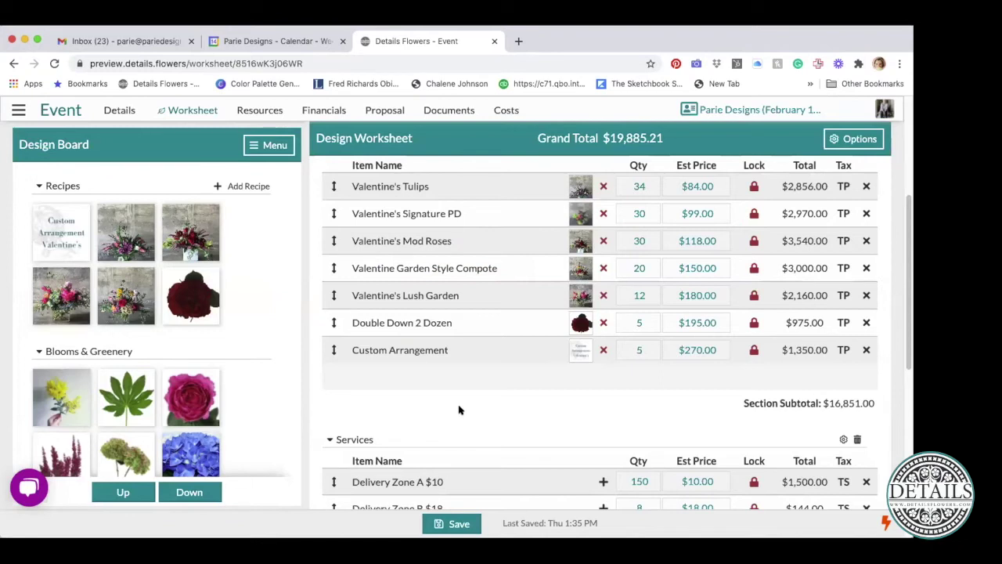
Step: Open the event's costs and compare the needed and ordered quantities, stem costs and suppliers of the blooms and greenery
scroll(459, 410, up, 5)
click(504, 110)
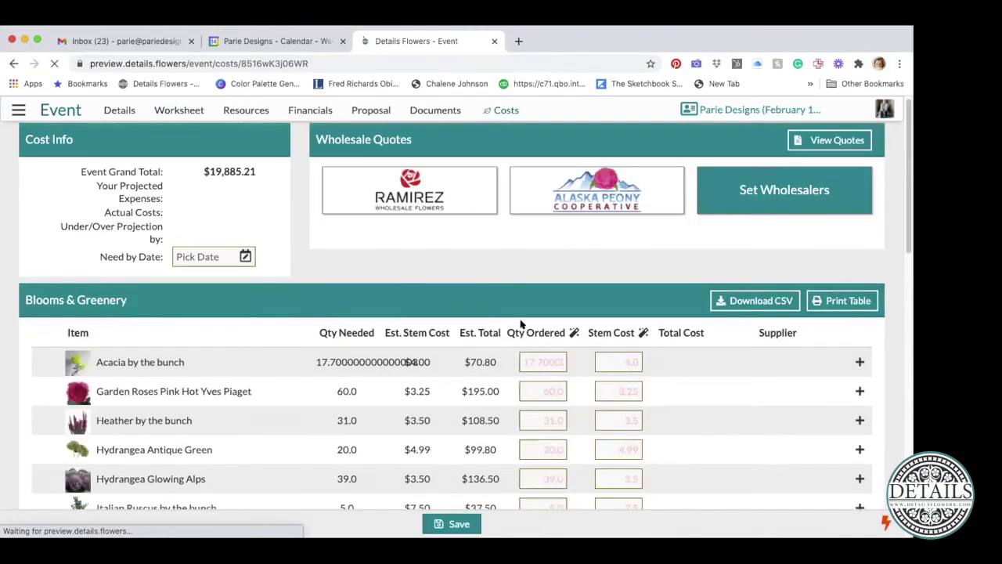
scroll(635, 364, down, 1)
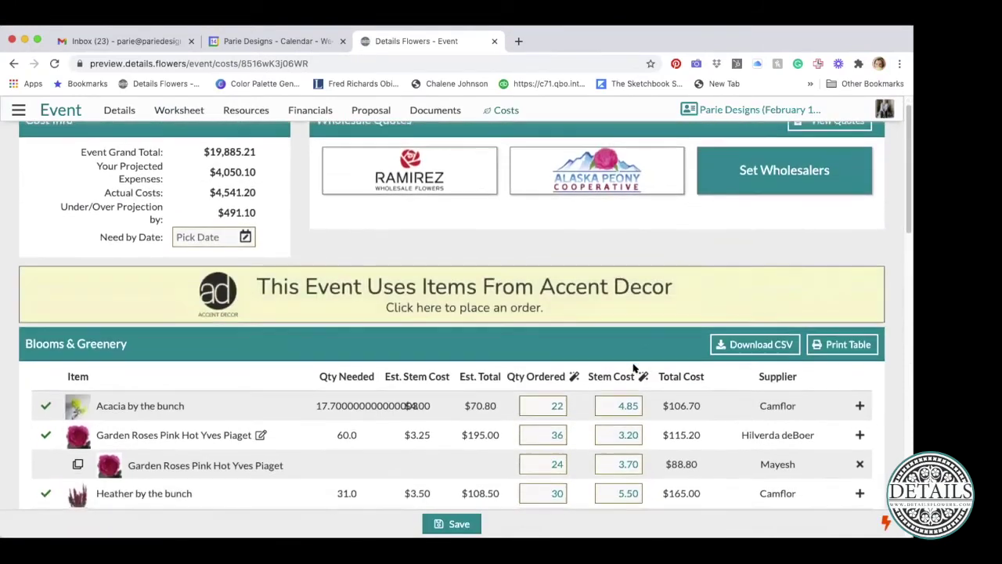
scroll(634, 364, down, 4)
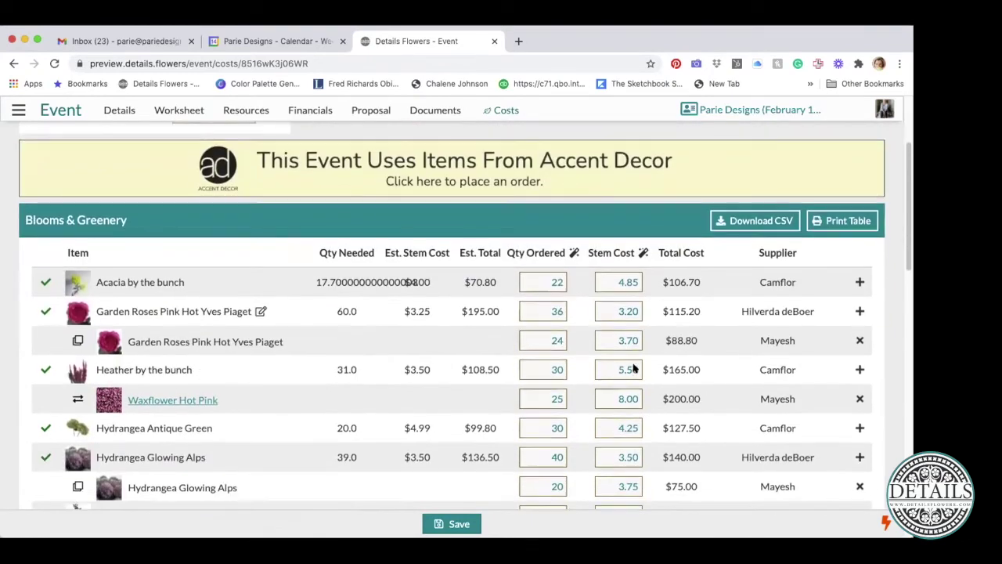
scroll(634, 368, down, 1)
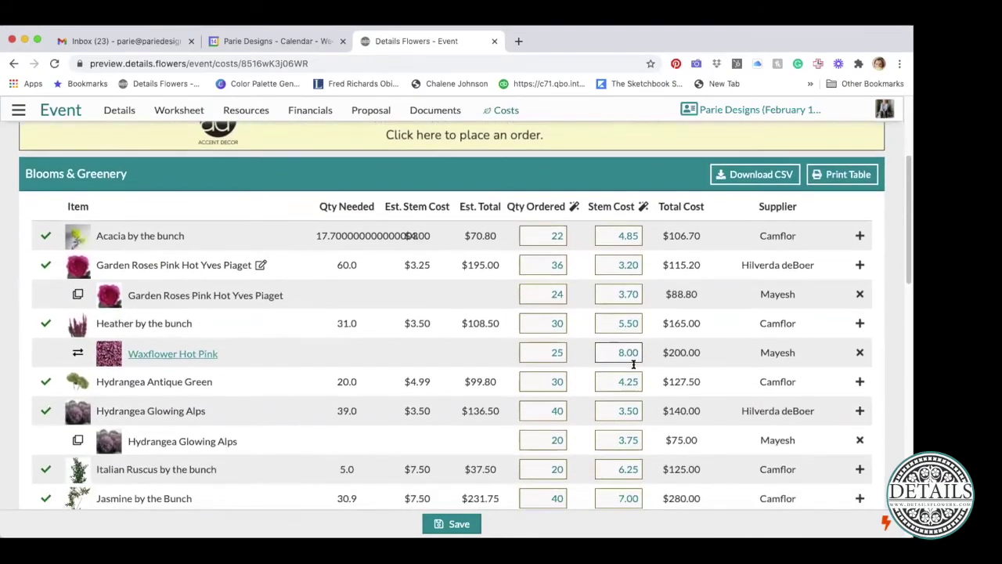
scroll(635, 368, down, 1)
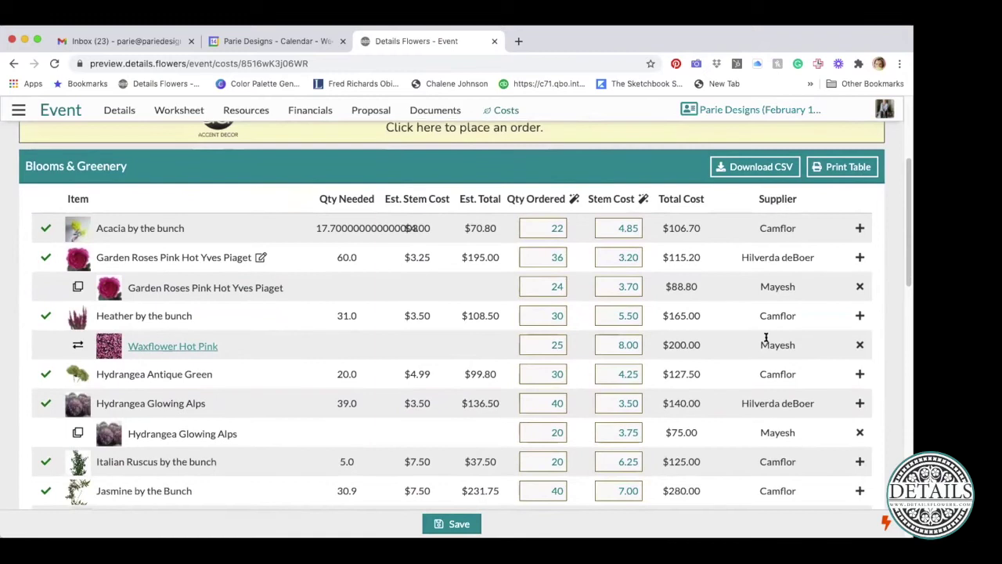
scroll(551, 326, down, 1)
scroll(552, 326, down, 2)
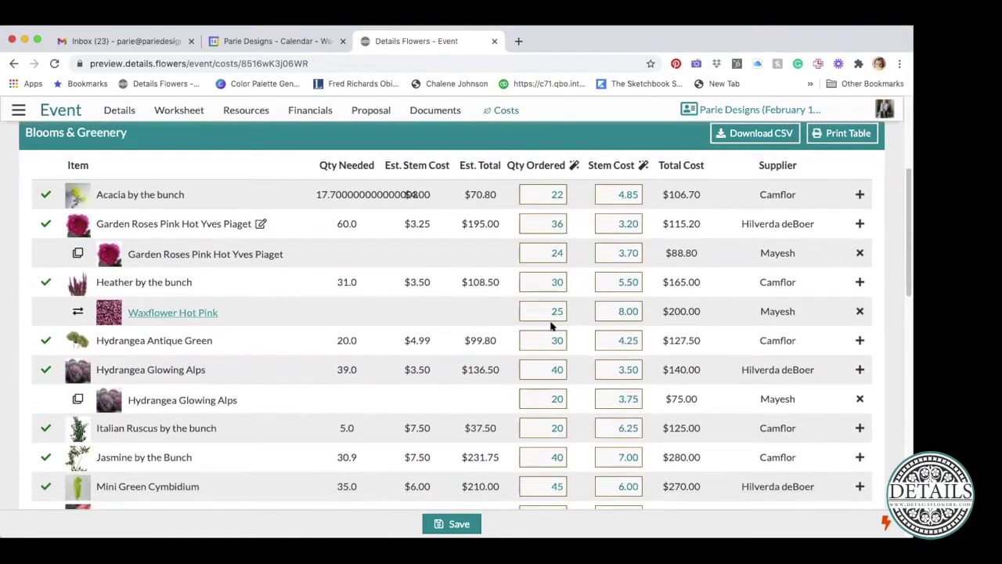
scroll(551, 326, down, 1)
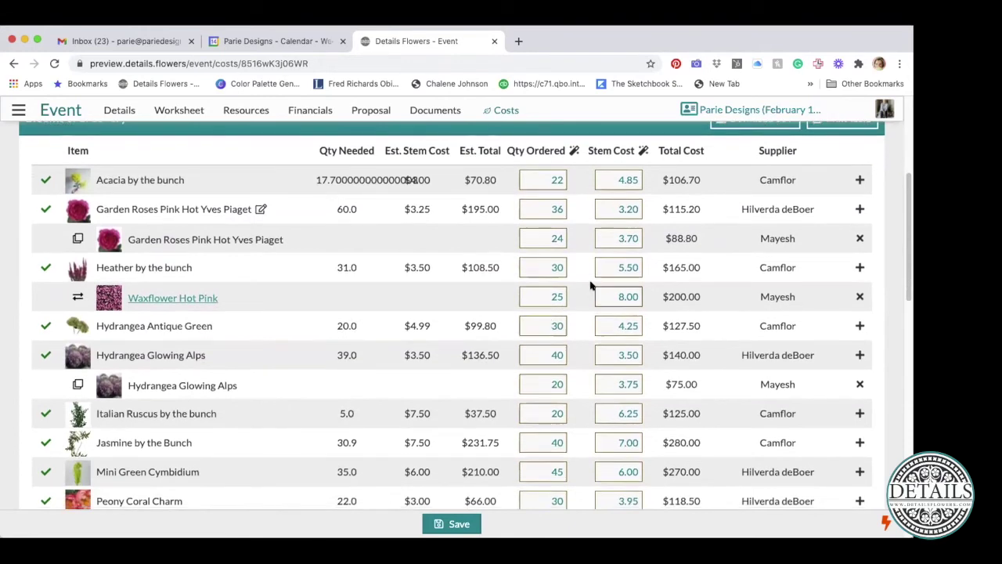
scroll(724, 348, down, 4)
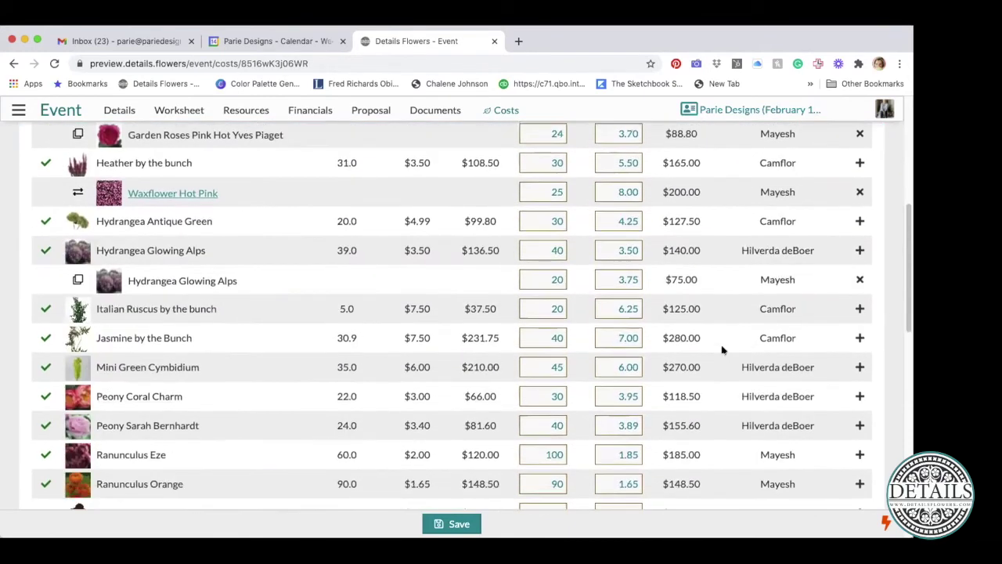
scroll(596, 338, up, 10)
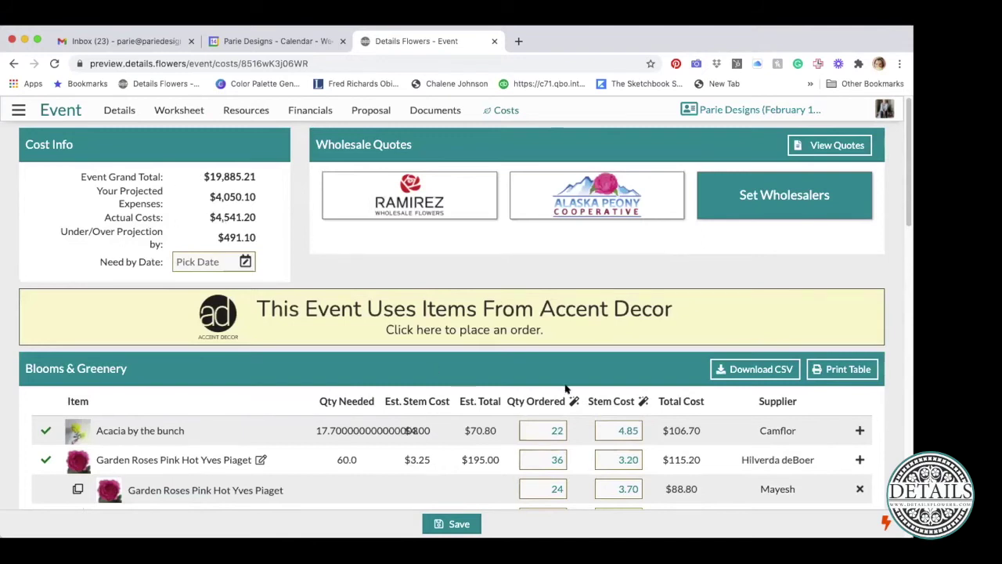
scroll(616, 443, down, 1)
scroll(615, 443, down, 4)
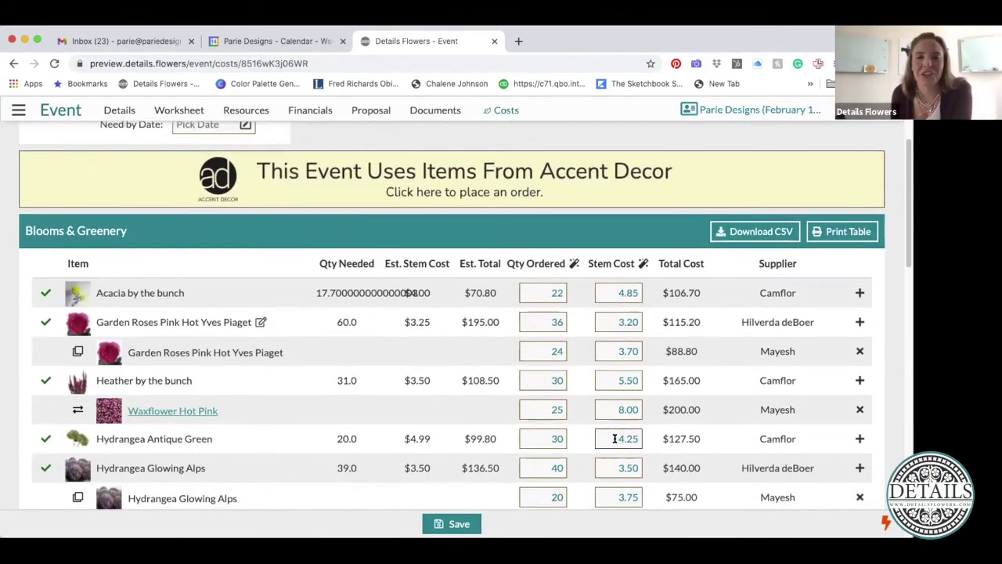
scroll(603, 376, down, 1)
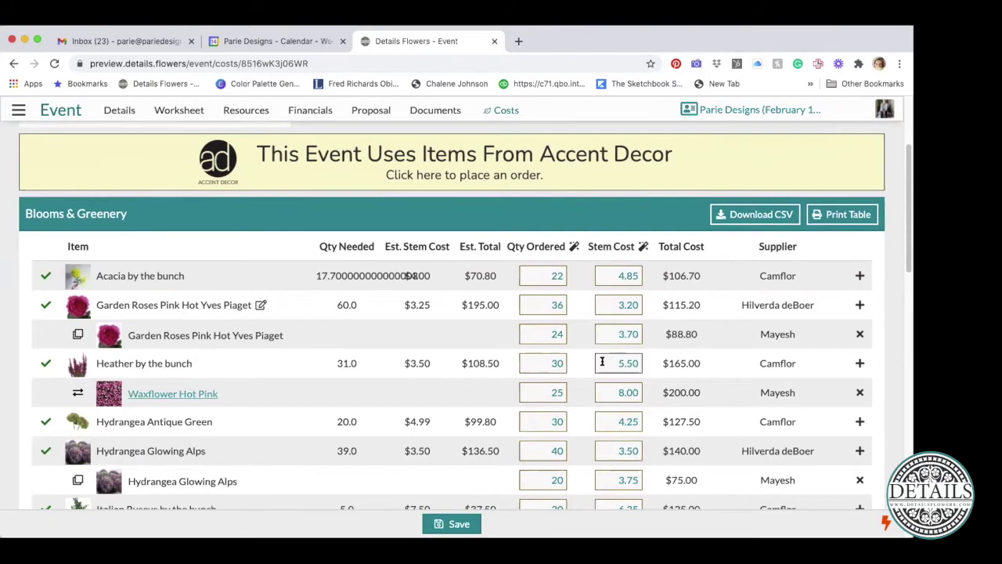
scroll(602, 362, down, 2)
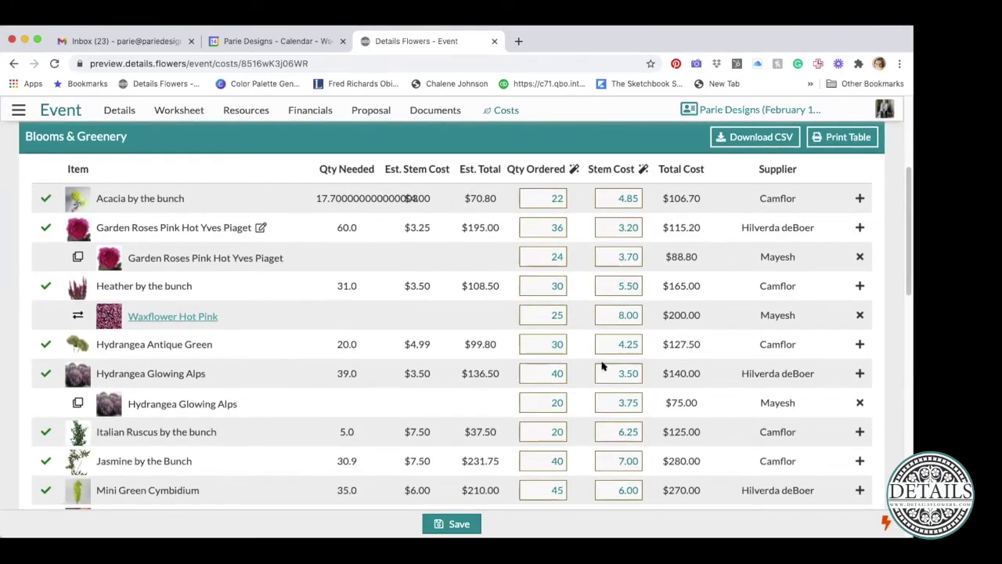
scroll(602, 366, down, 1)
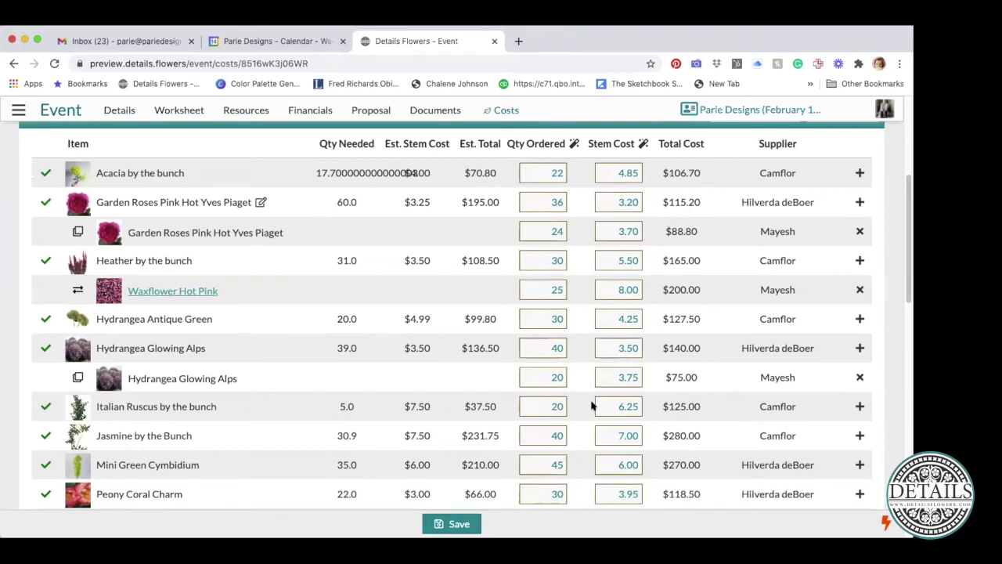
scroll(592, 405, down, 2)
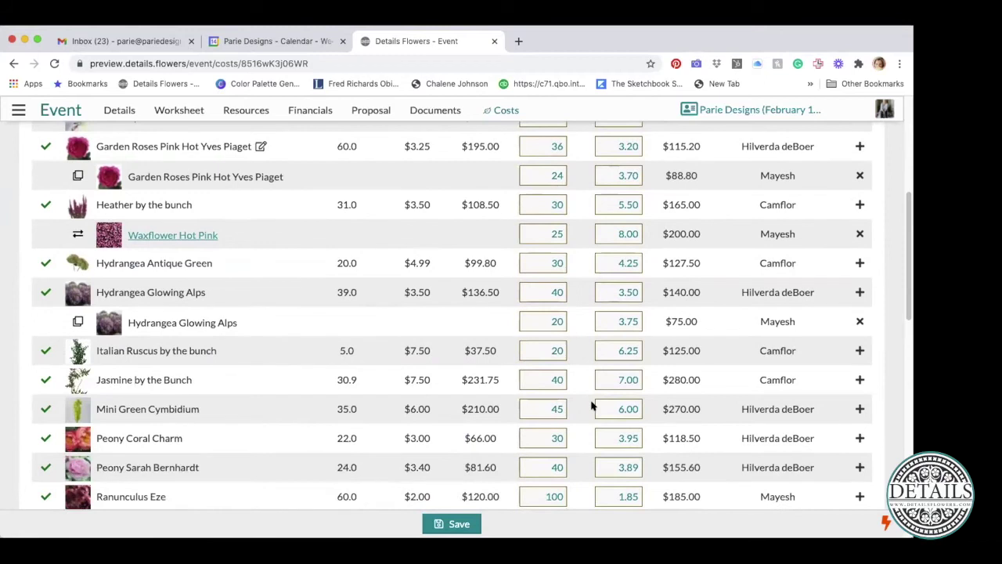
scroll(592, 406, down, 1)
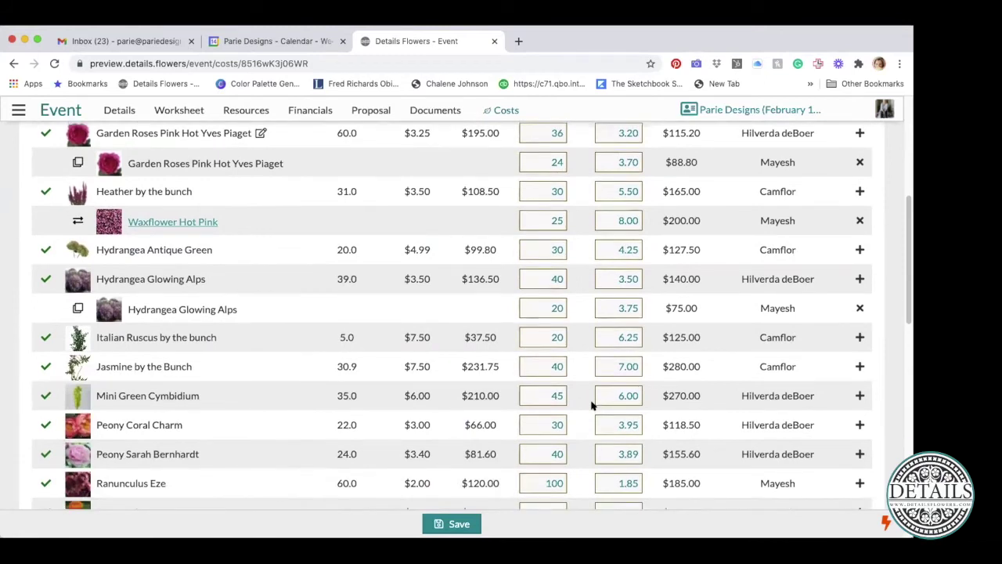
scroll(592, 405, up, 5)
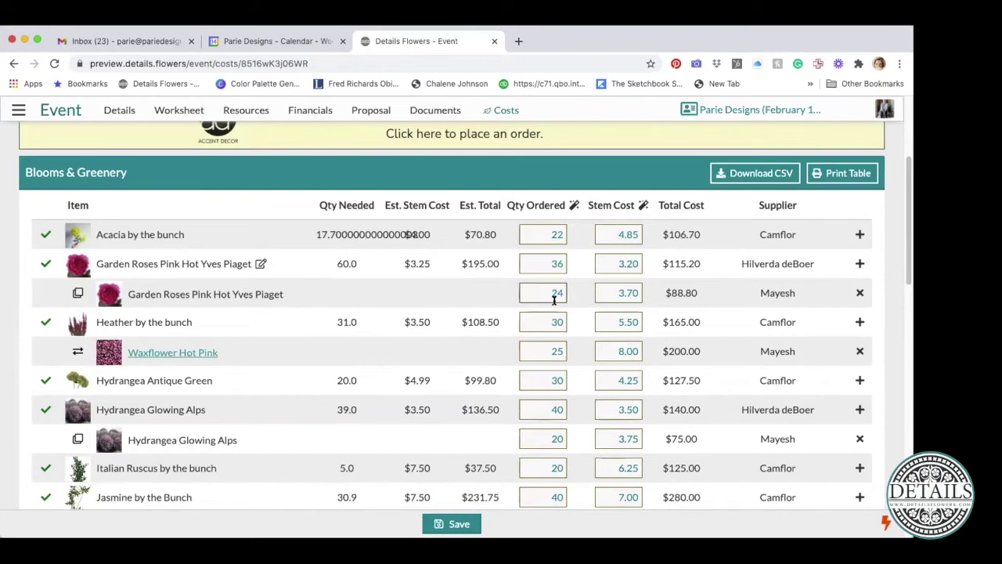
Step: Set the ordered quantity of Mini Green Cymbidium from Hilverda deBoer to 25
scroll(755, 362, down, 5)
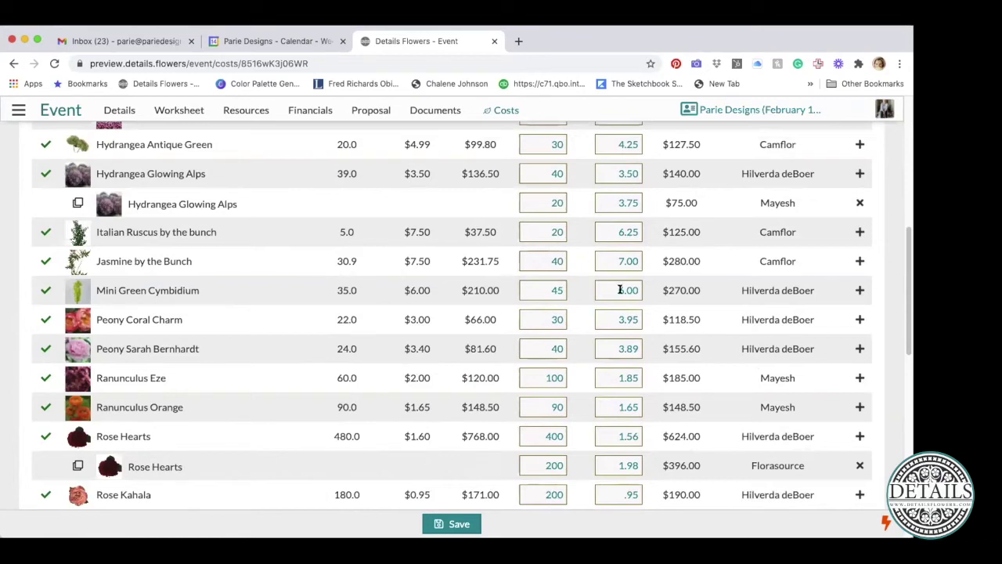
click(549, 290)
double_click(556, 290)
text(25)
key(Tab)
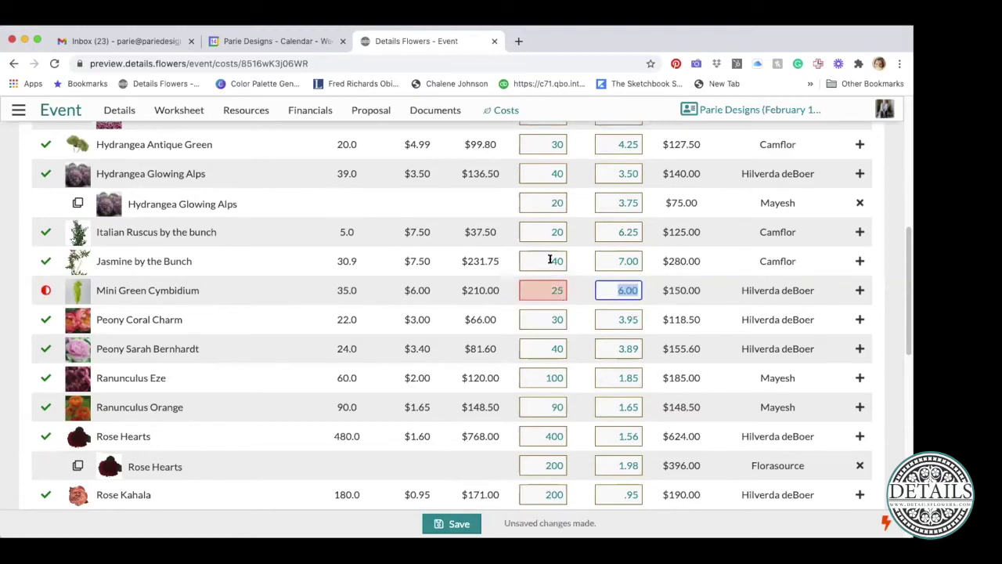
Step: Add a duplicate Mini Green Cymbidium line with supplier Mayesh, ordered quantity 10 and stem cost 7.50
click(858, 290)
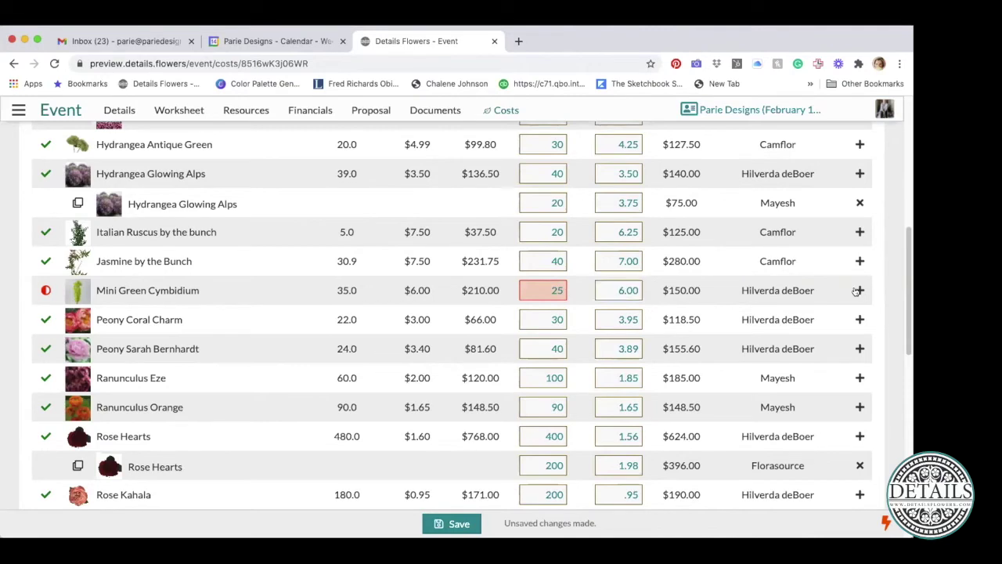
click(834, 307)
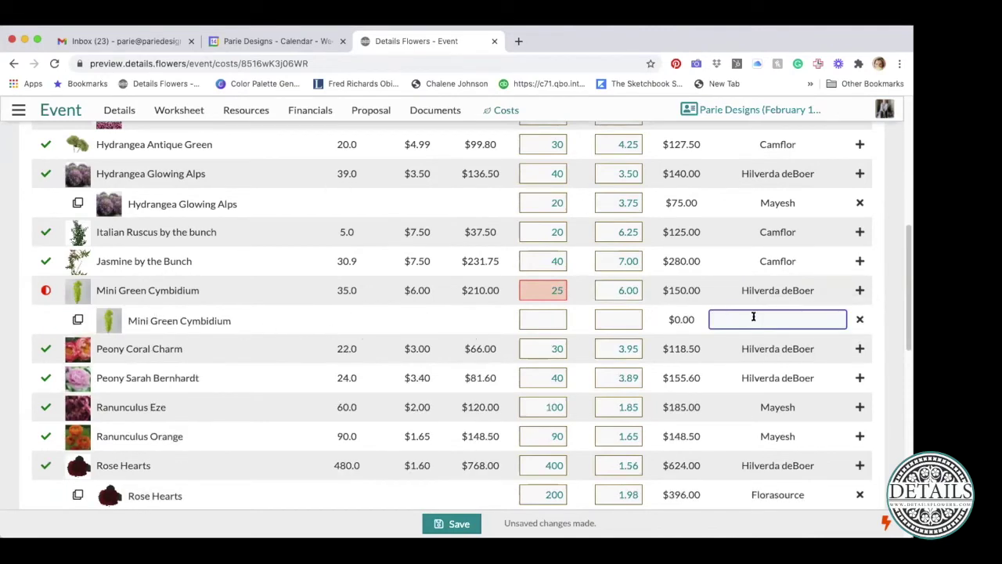
text(Mayesh)
key(Return)
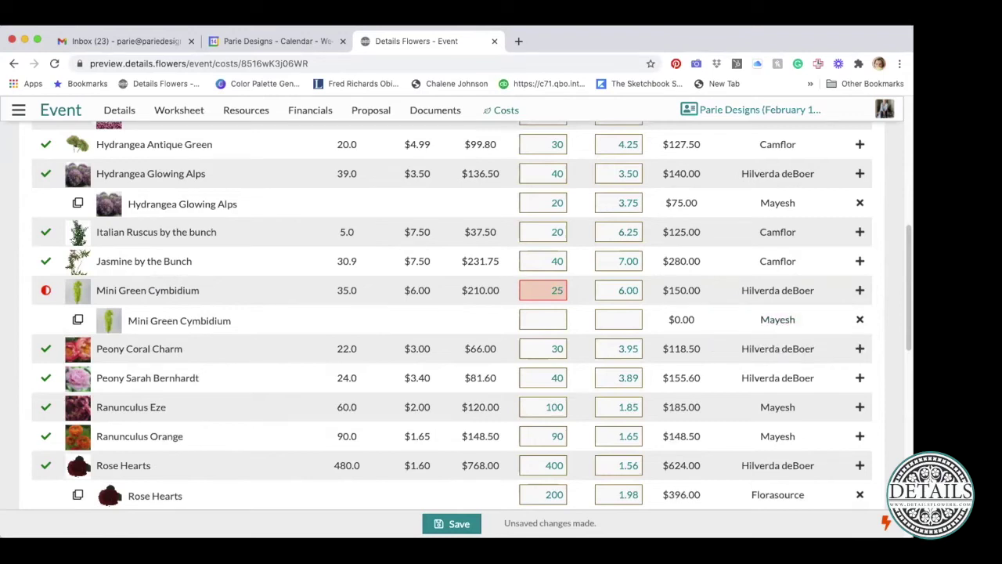
click(540, 318)
text(10)
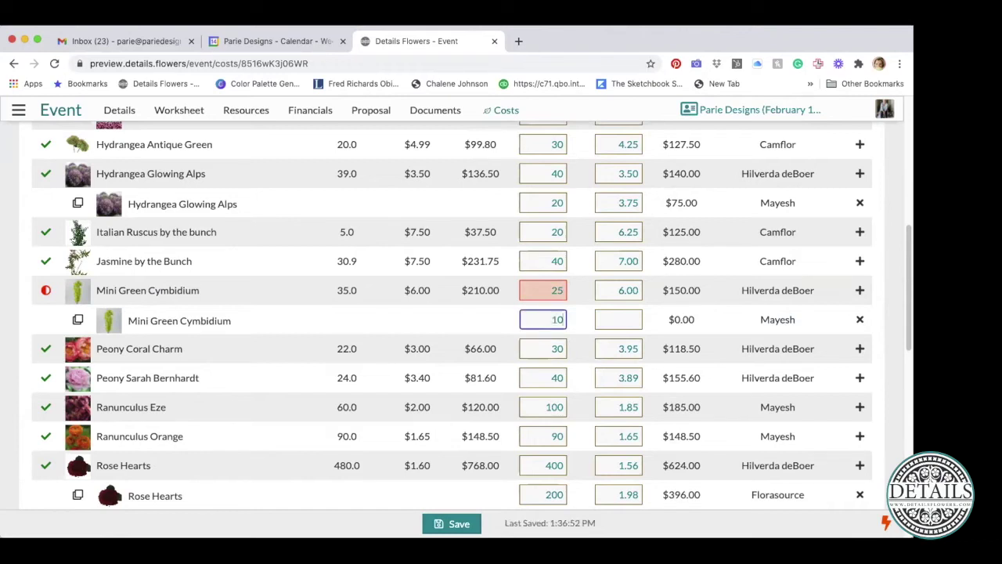
click(619, 319)
text(7.50)
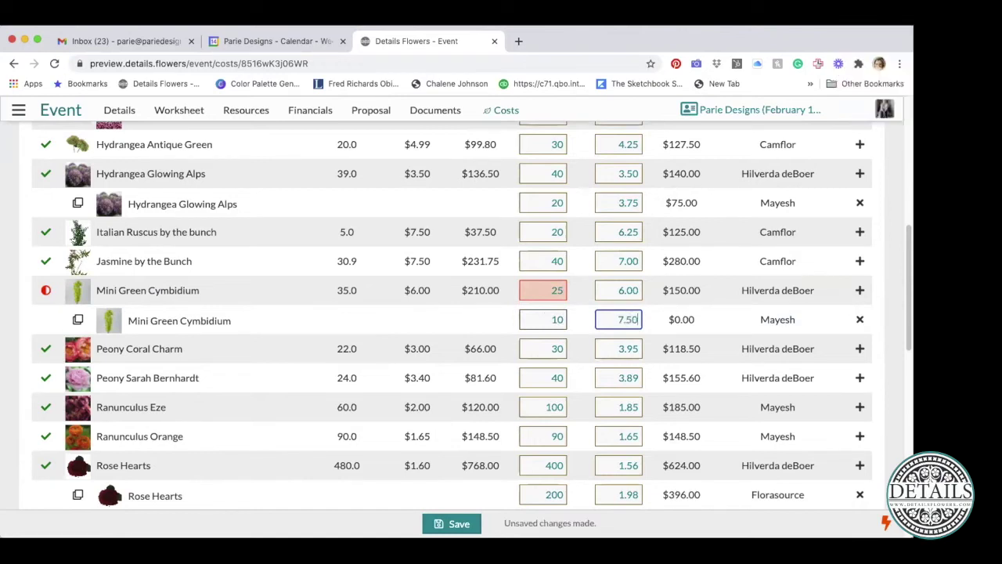
key(Tab)
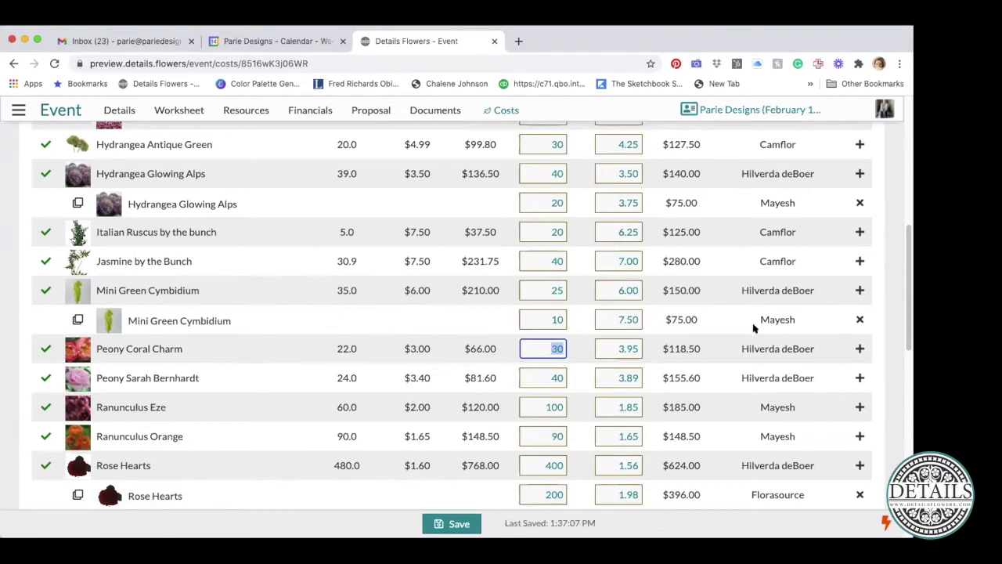
Step: Add Hydrangea Blue as a substitution for Hydrangea Antique Green in the blooms and greenery costs
scroll(754, 327, up, 3)
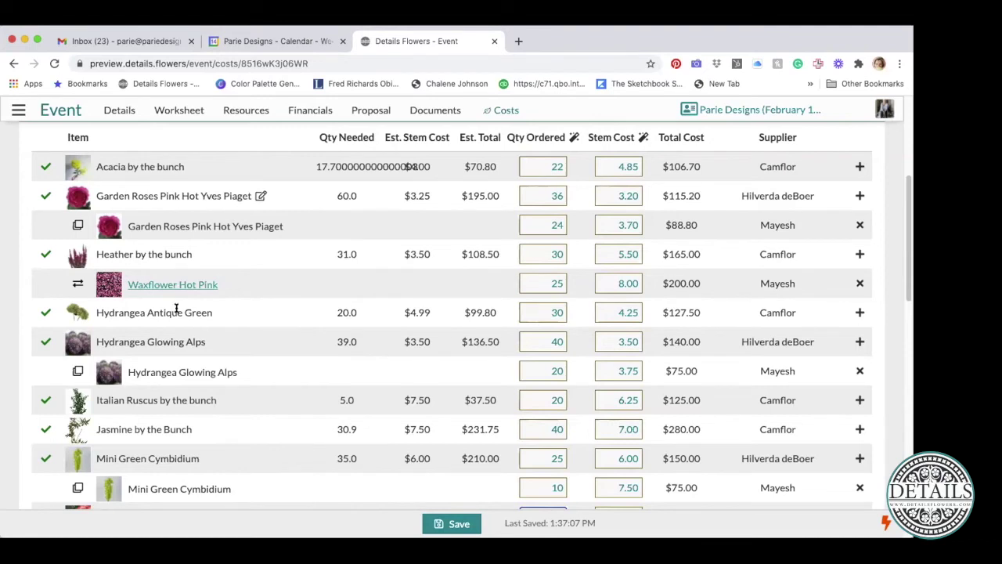
scroll(190, 323, down, 1)
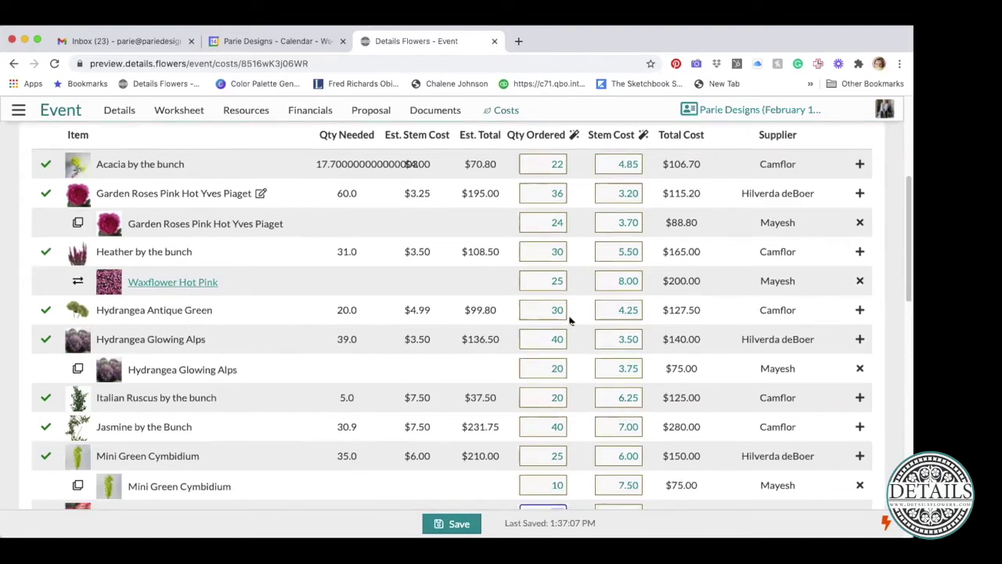
click(860, 310)
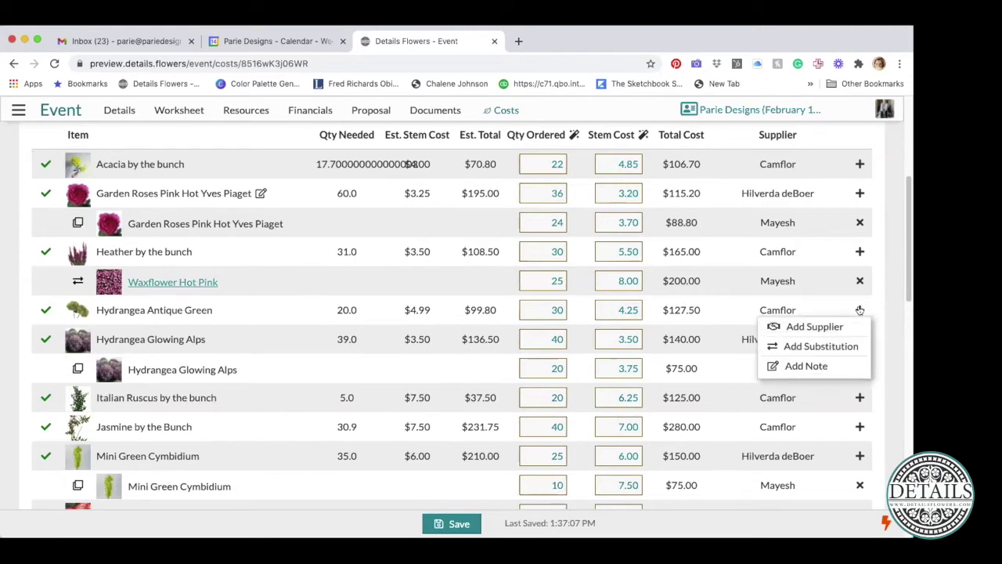
click(831, 347)
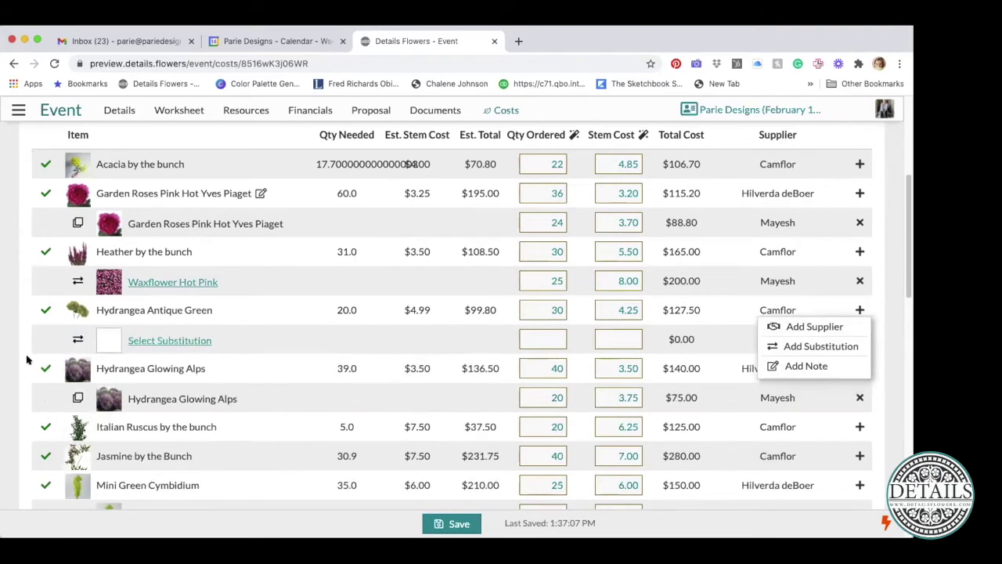
click(151, 340)
text(Hydrangea)
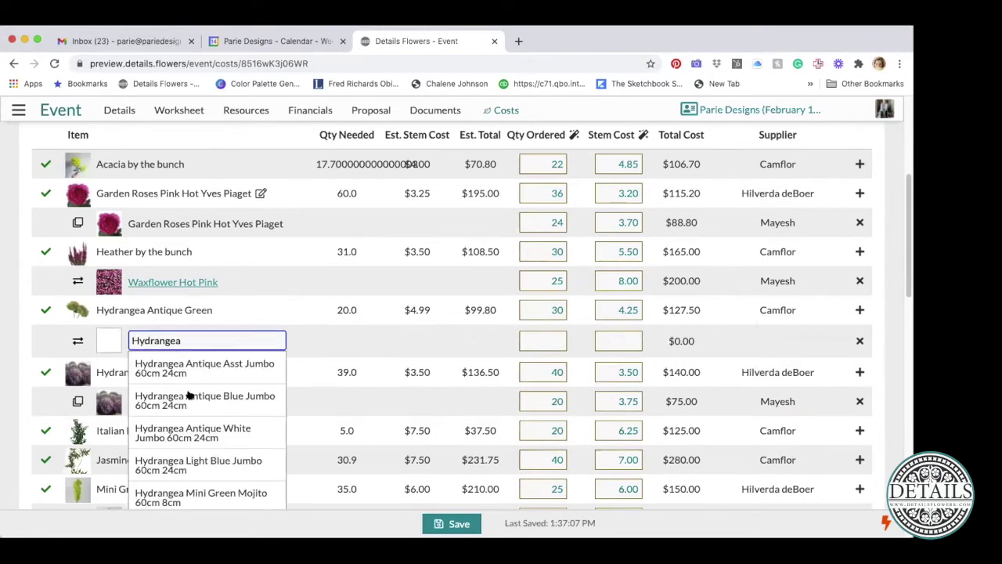
scroll(230, 481, down, 1)
scroll(230, 481, down, 3)
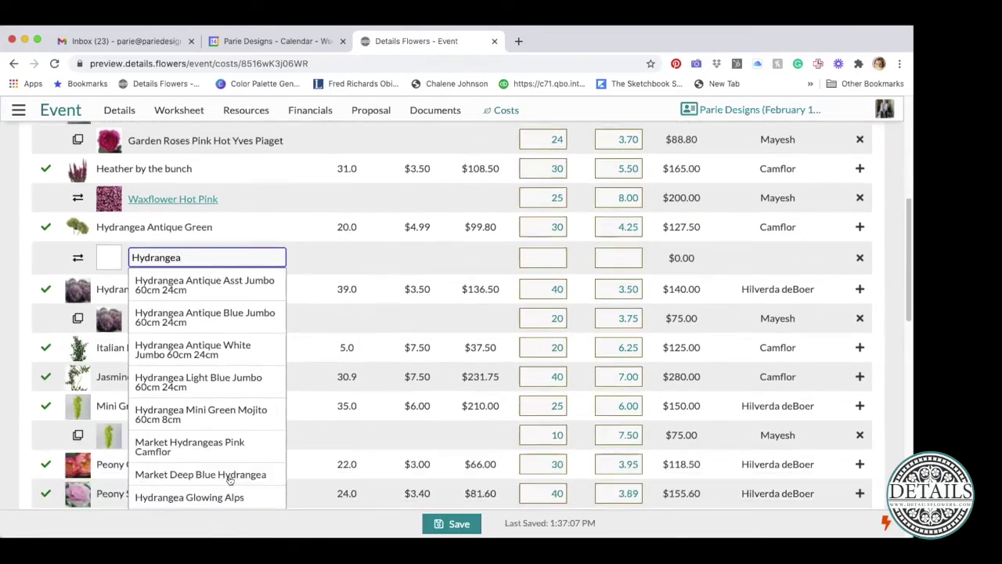
scroll(230, 481, down, 1)
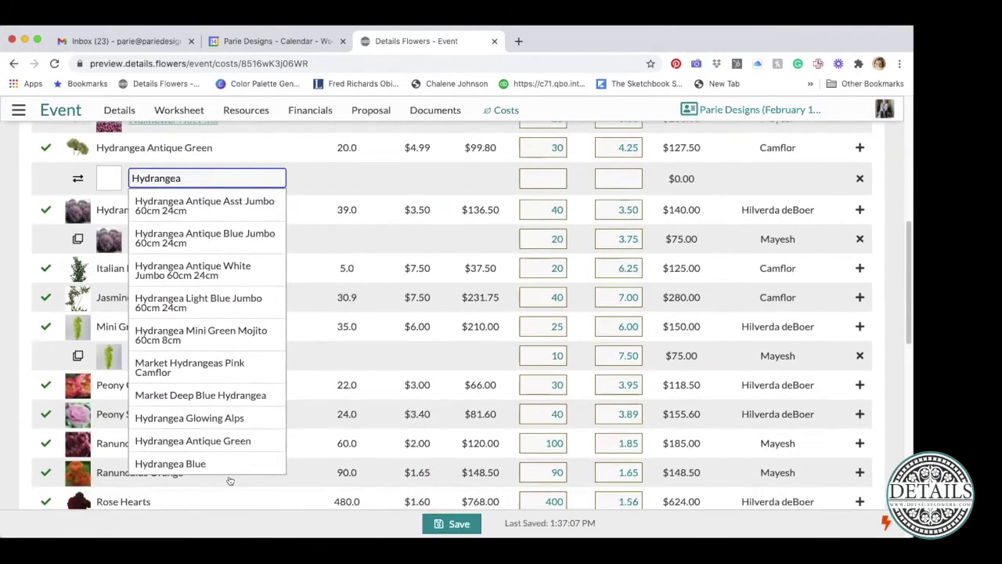
click(180, 463)
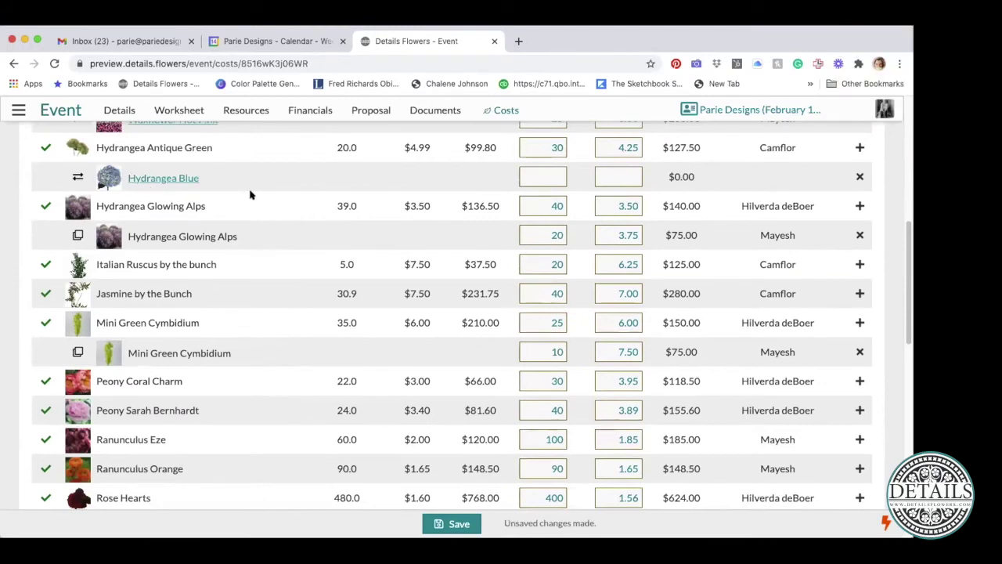
Step: Add the item note "Arriving Fe. 10 via fed ex" to Hydrangea Antique Green
scroll(279, 209, up, 1)
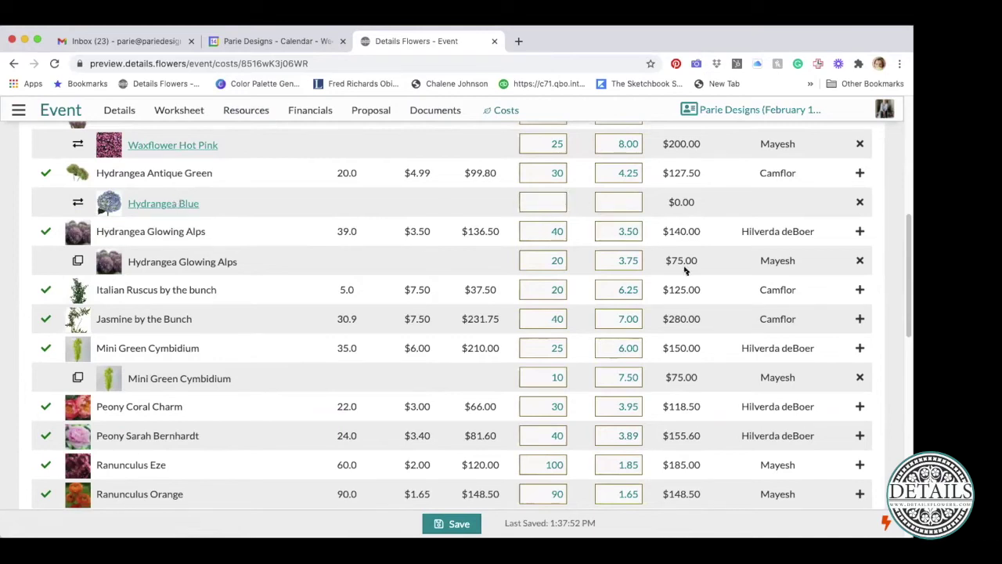
click(859, 172)
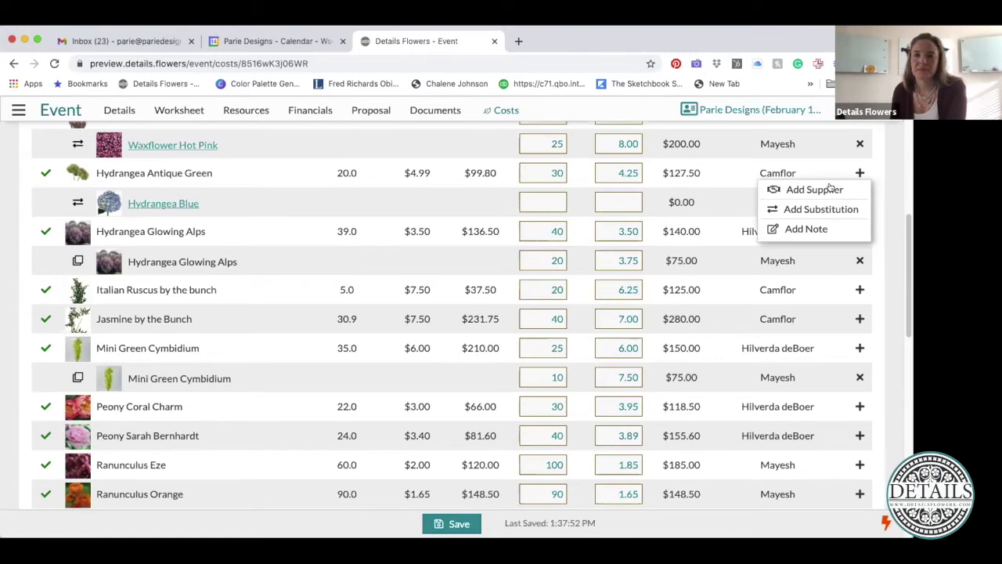
click(809, 229)
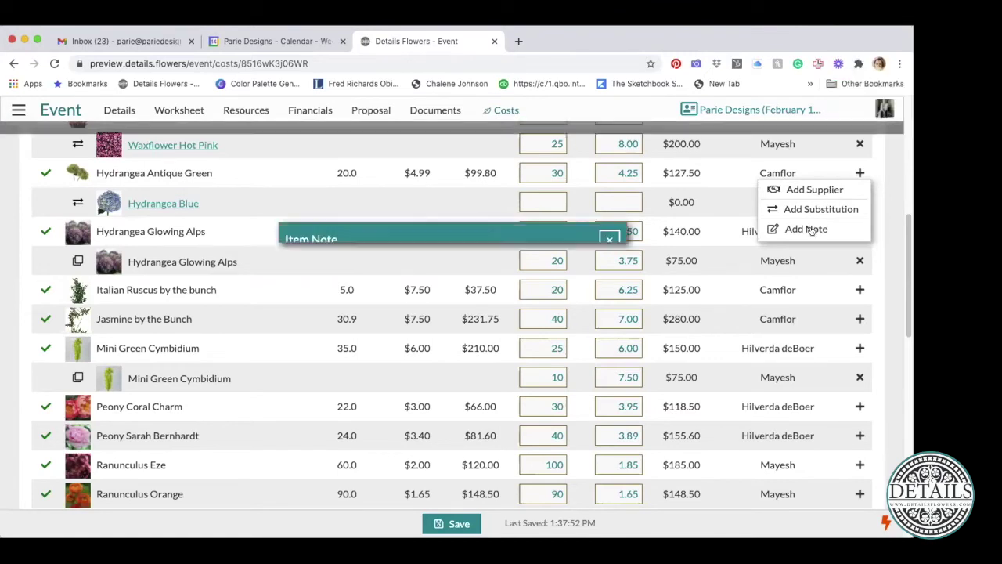
text(Arriving Fe)
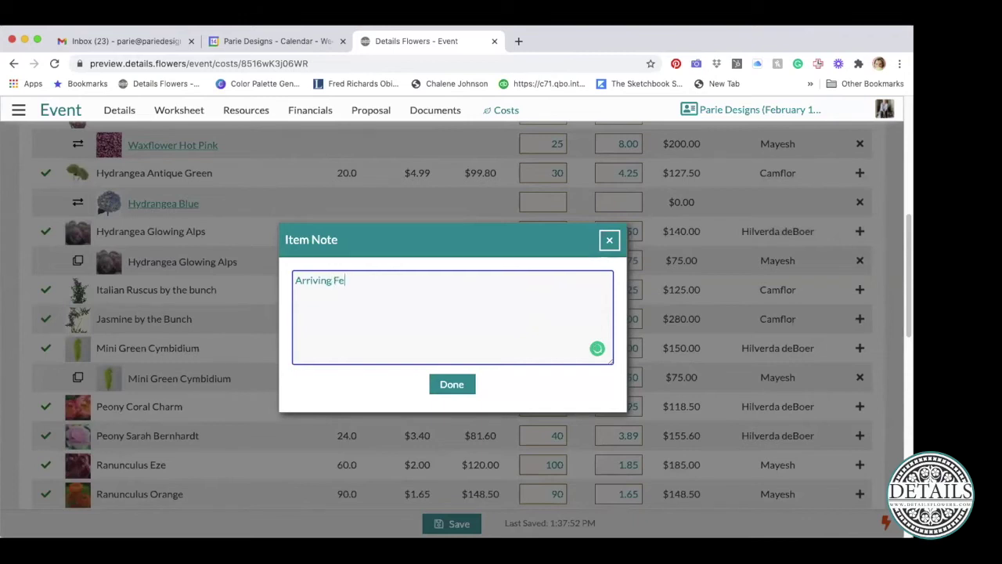
text(. 10 via fed ex)
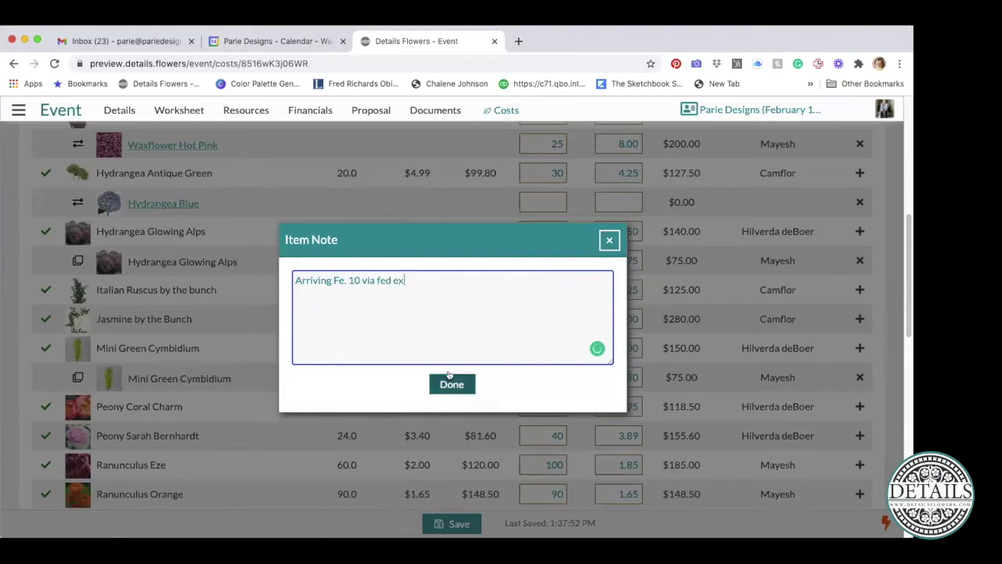
click(452, 384)
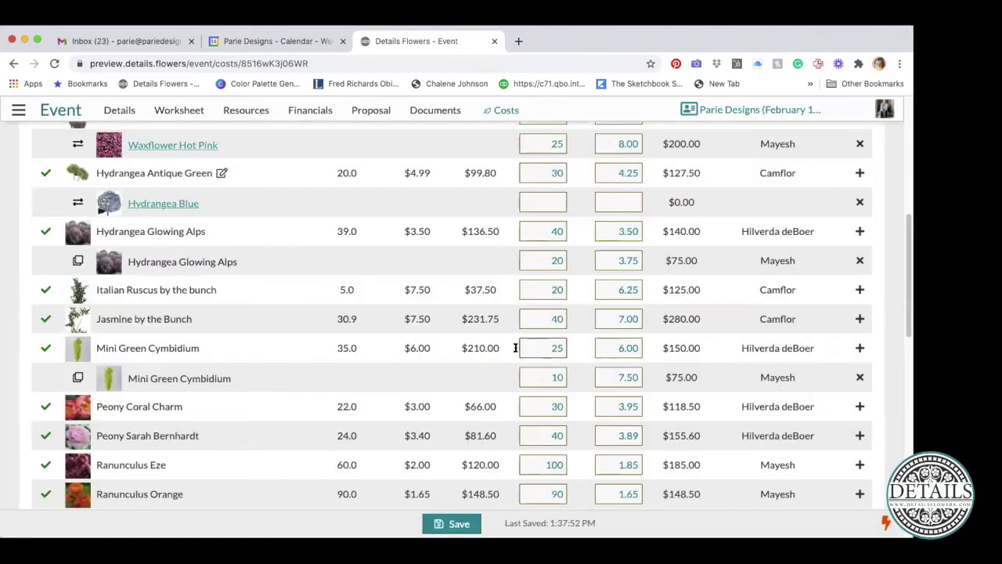
Step: Reread the Hydrangea Antique Green note and look over the blooms and greenery lines with their duplicates and substitutions
scroll(666, 400, up, 2)
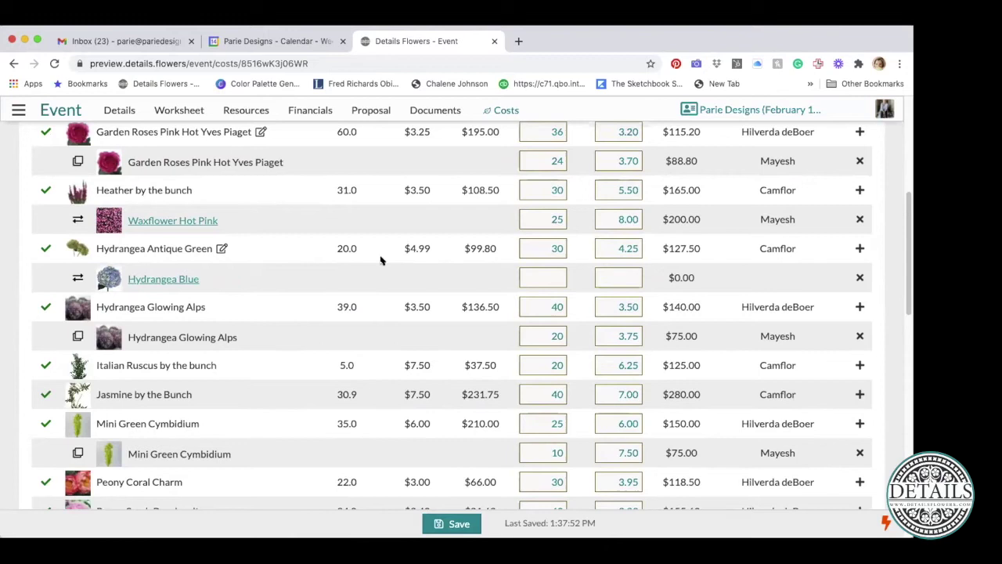
click(222, 249)
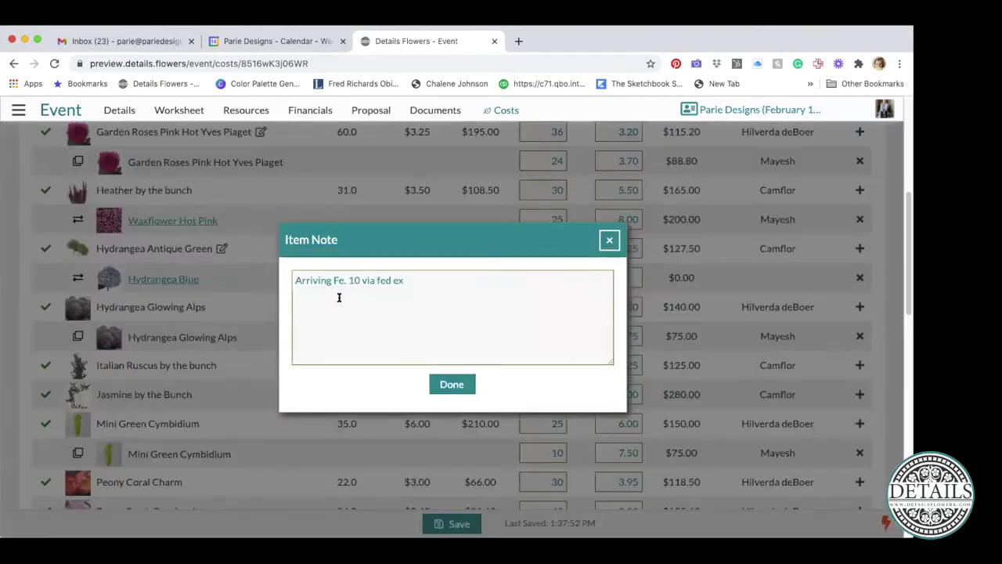
click(448, 385)
scroll(440, 389, up, 3)
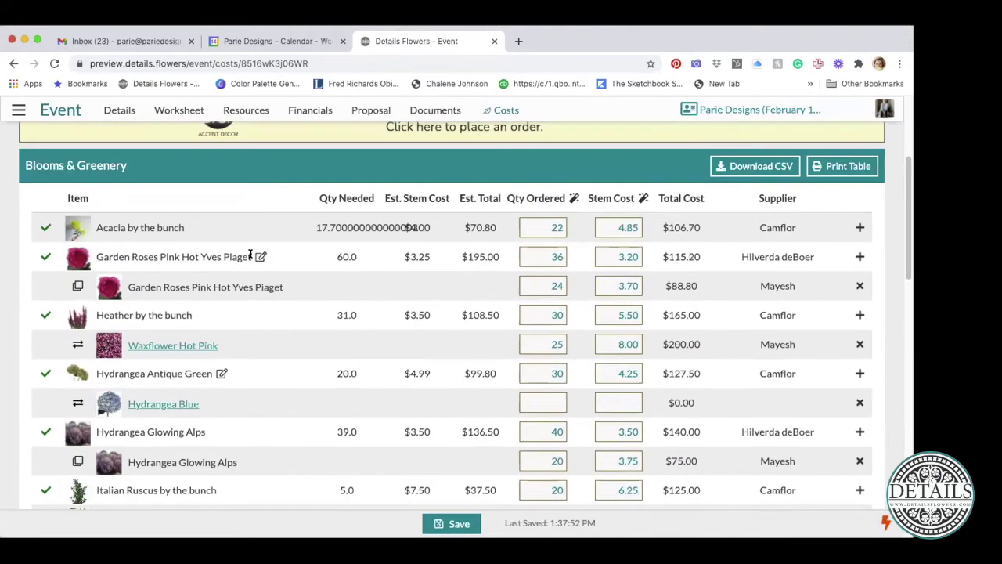
scroll(261, 407, down, 2)
scroll(262, 407, down, 3)
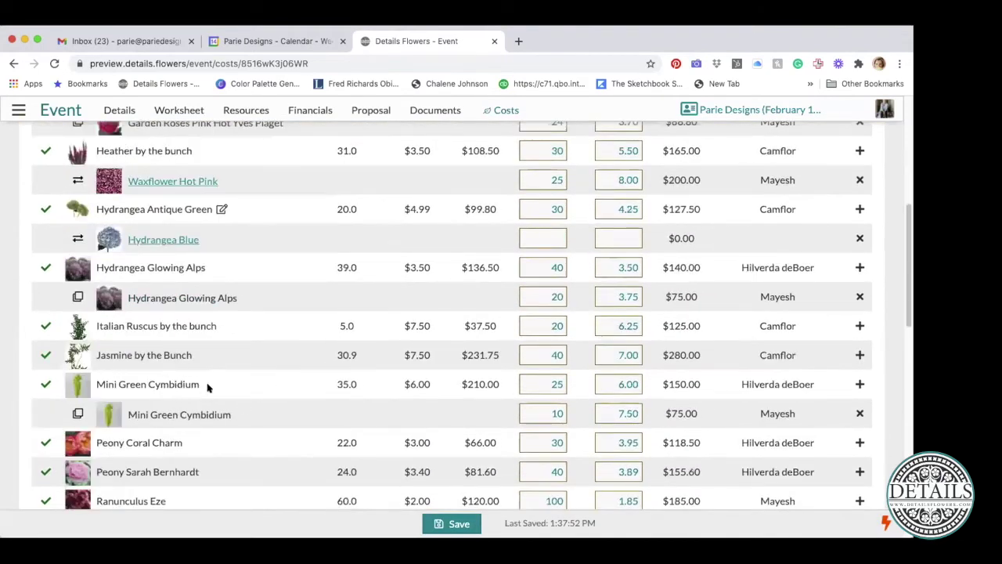
scroll(688, 392, down, 1)
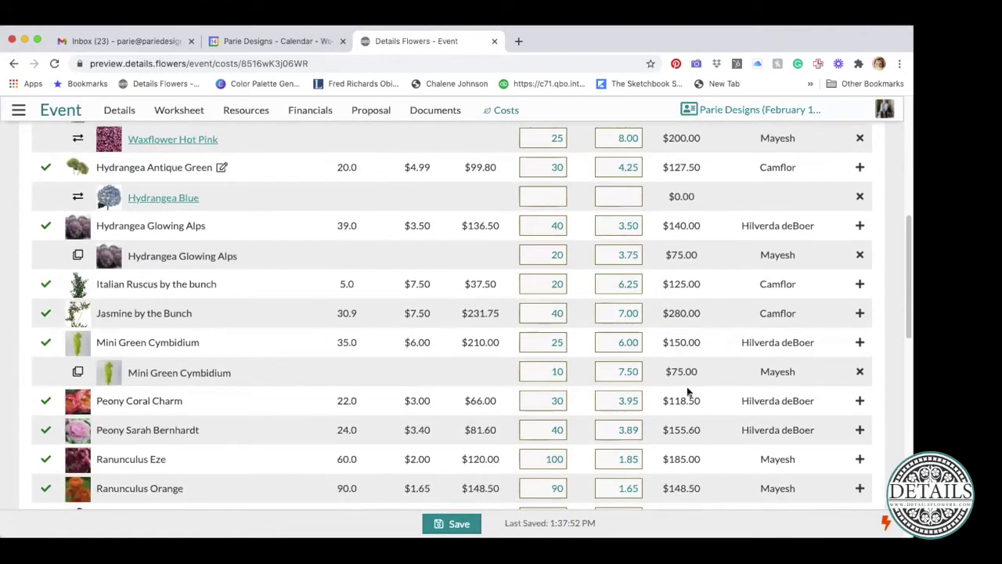
scroll(688, 391, down, 1)
scroll(615, 422, up, 3)
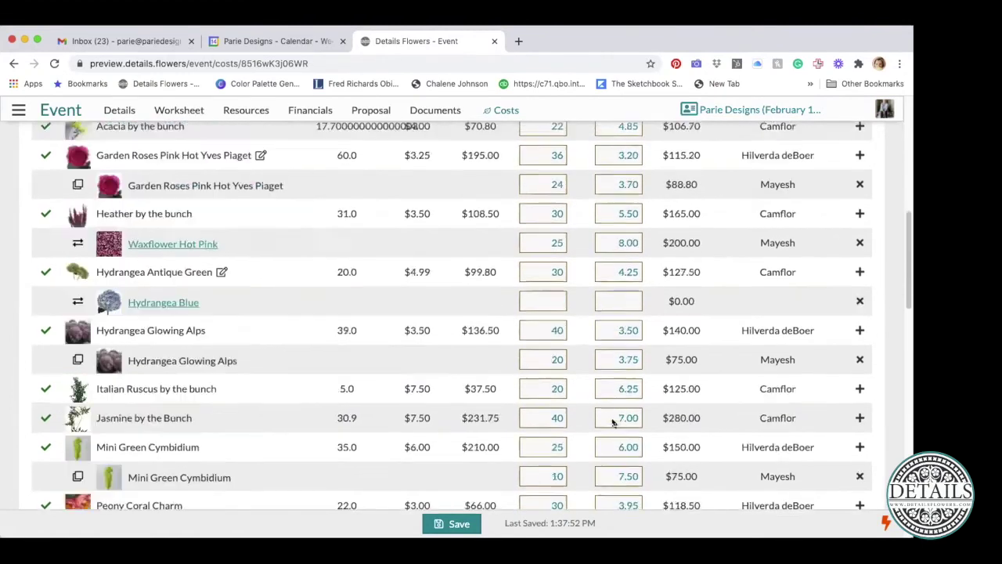
scroll(614, 421, up, 5)
Step: Download the Blooms & Greenery table as a CSV file and open the export in Numbers
scroll(705, 415, down, 2)
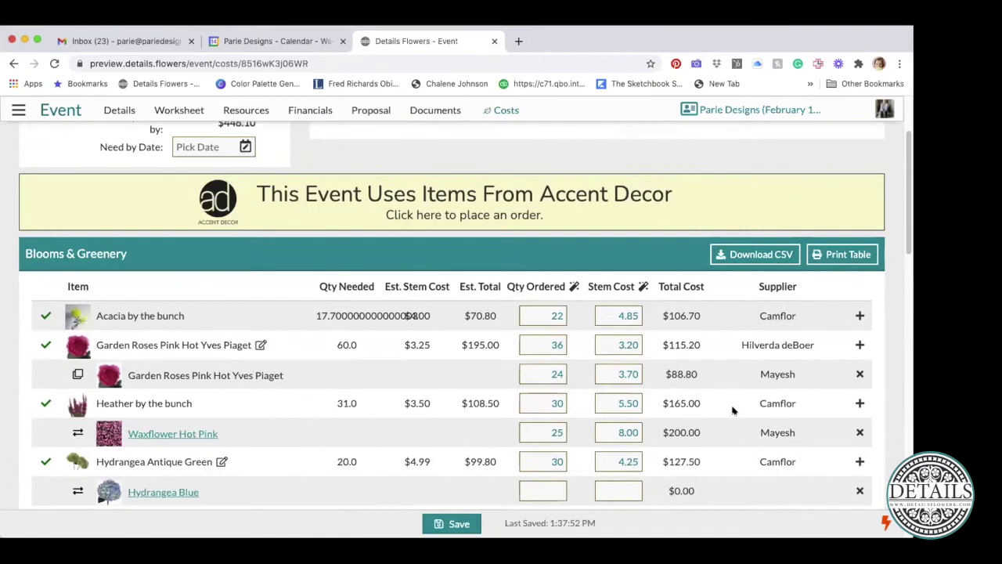
click(770, 255)
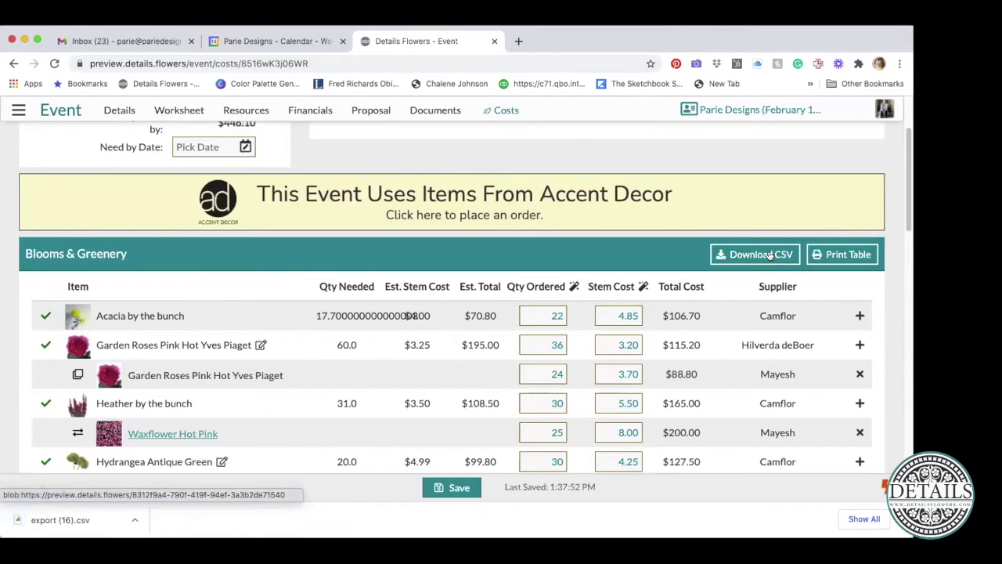
click(134, 520)
click(156, 520)
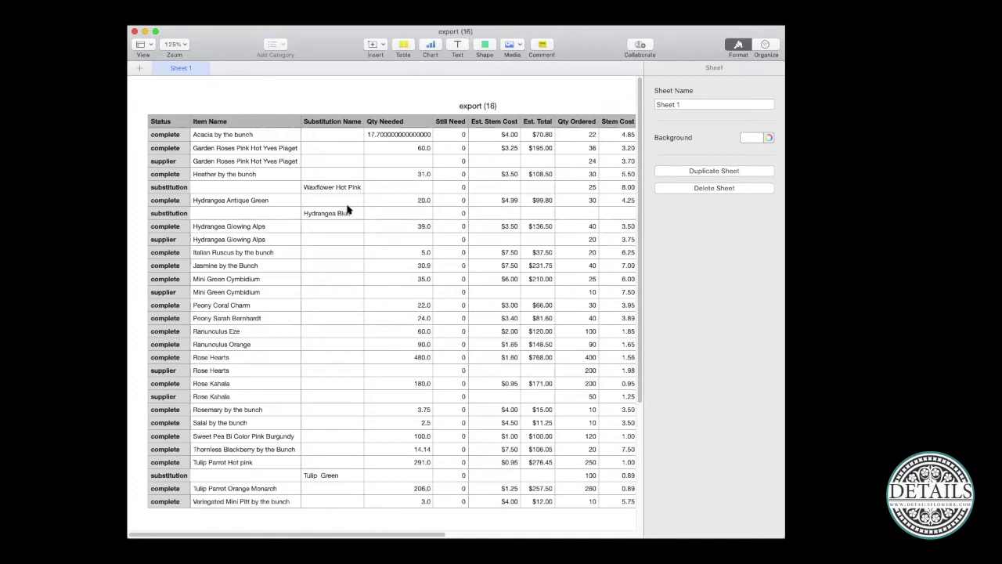
Step: Delete the Est. Stem Cost, Still Need and Qty Needed columns from the exported table
click(452, 125)
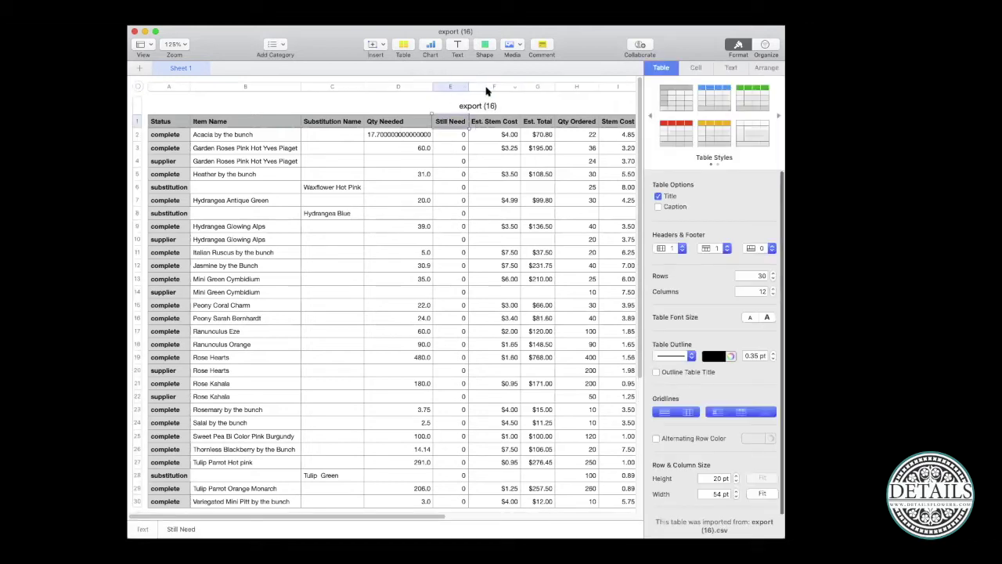
click(516, 88)
click(516, 88)
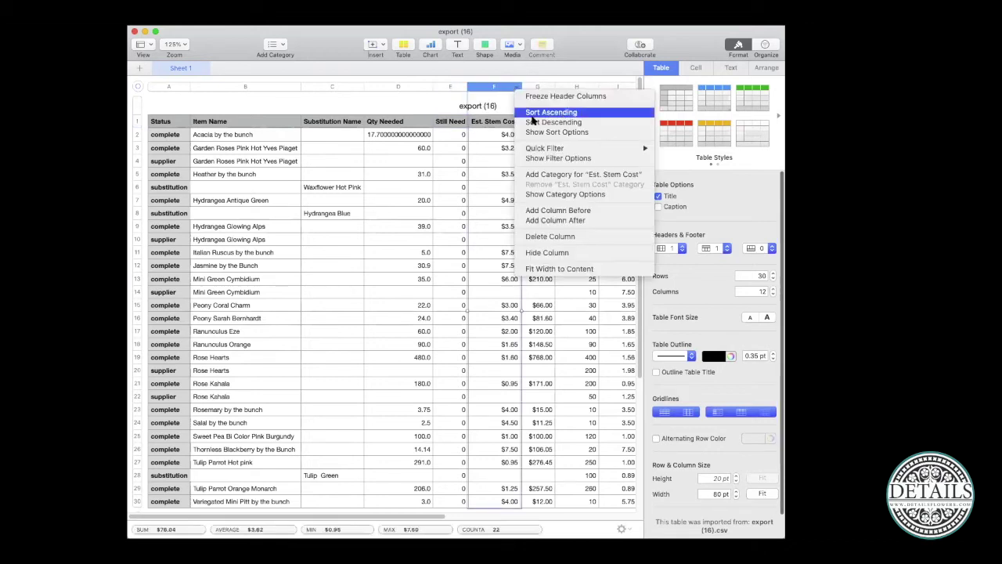
click(538, 237)
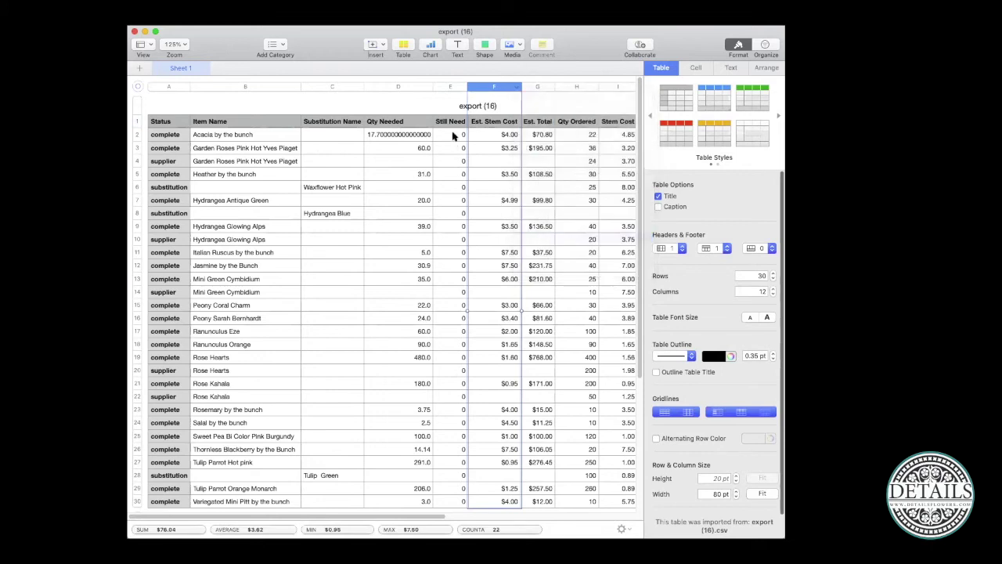
click(463, 87)
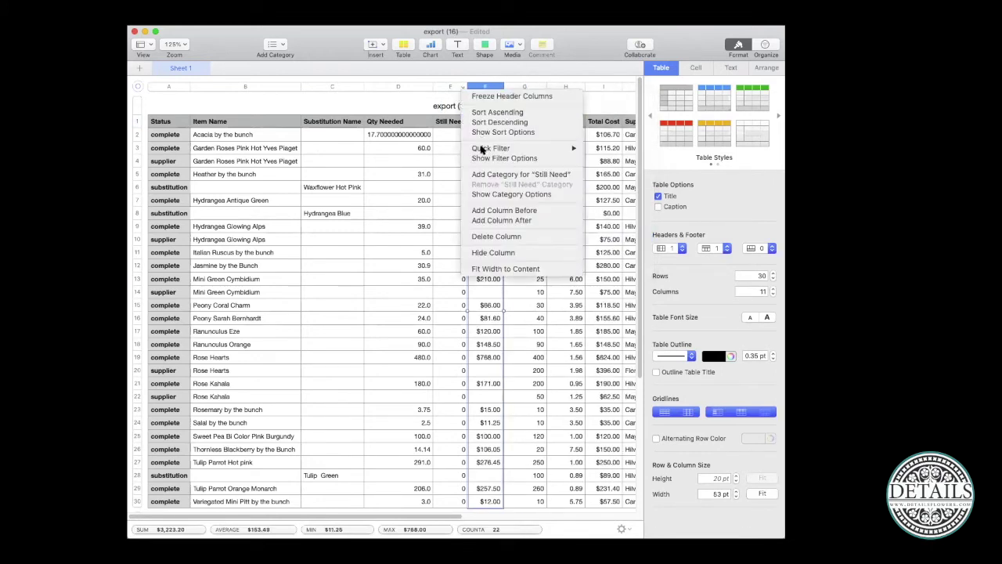
click(490, 237)
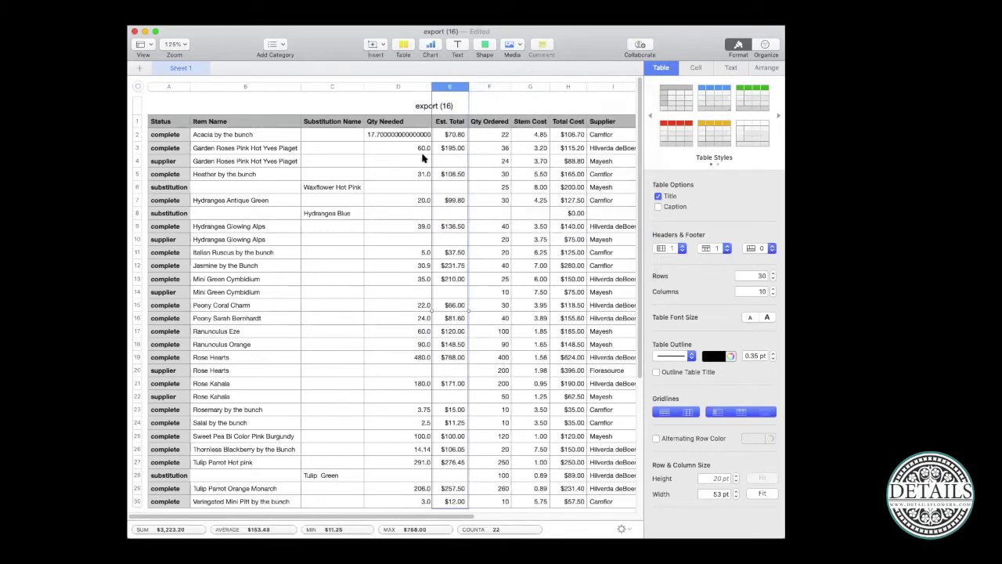
click(428, 87)
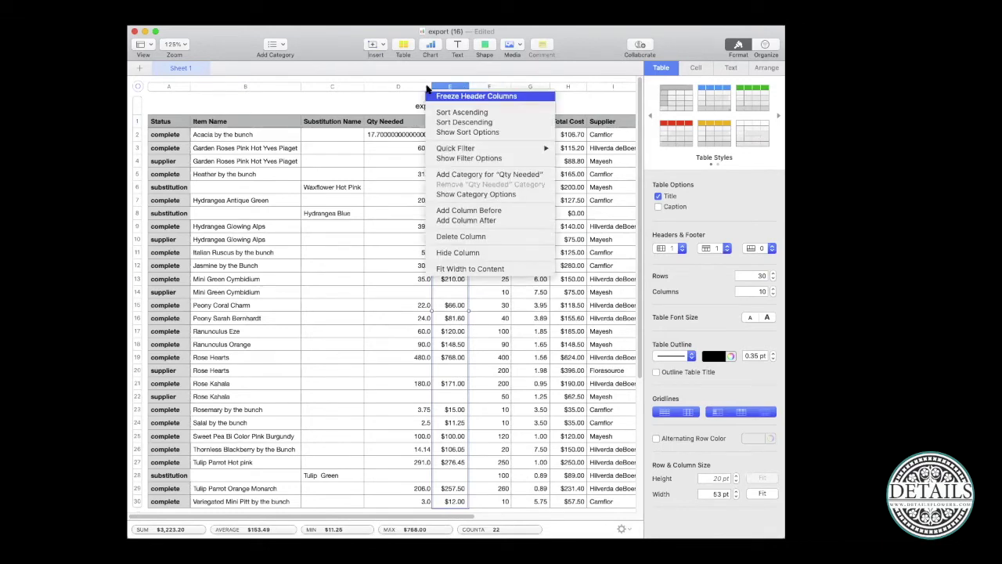
click(453, 236)
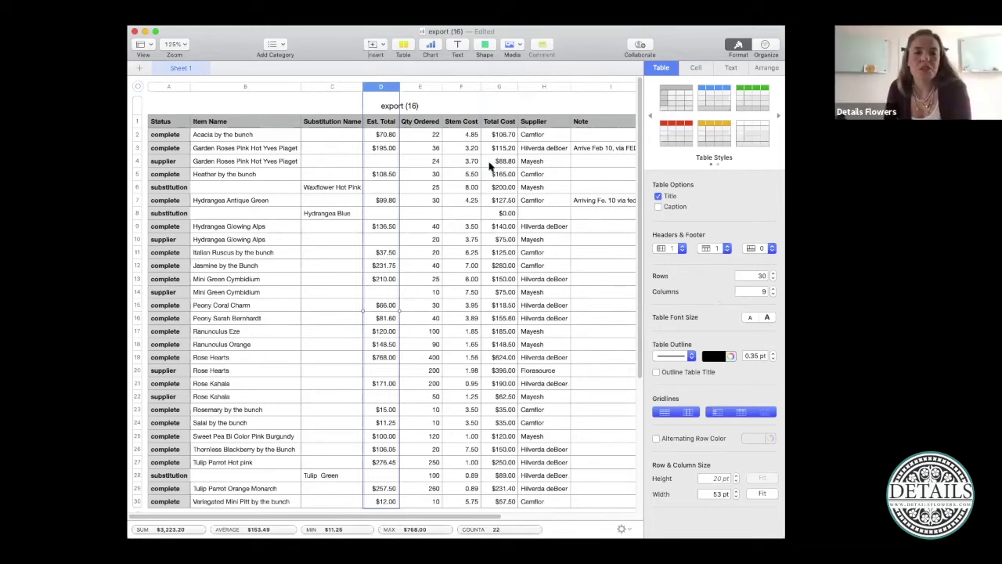
Step: Sort the entire exported table in ascending order by the Supplier column
scroll(517, 227, down, 1)
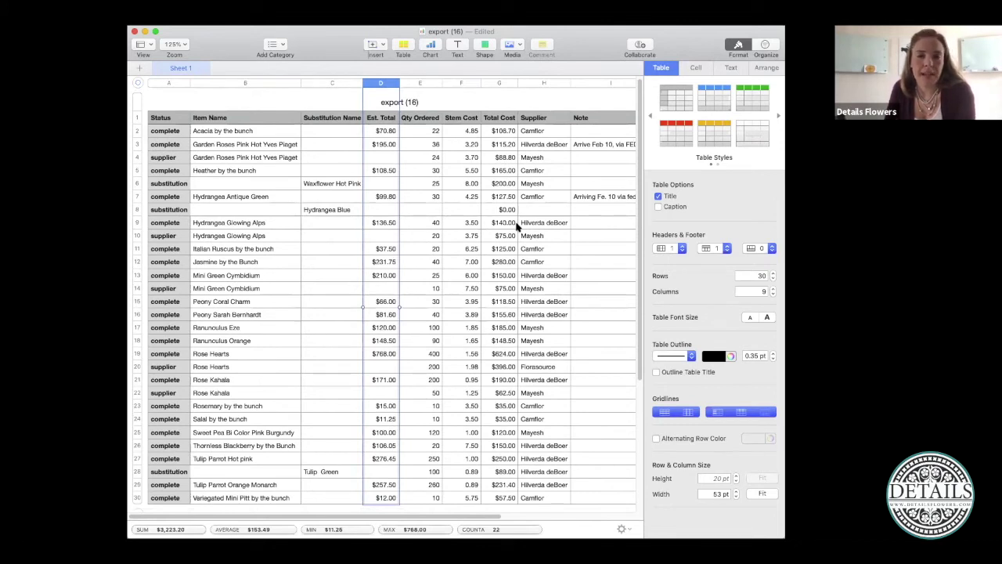
scroll(517, 226, down, 3)
scroll(513, 227, down, 1)
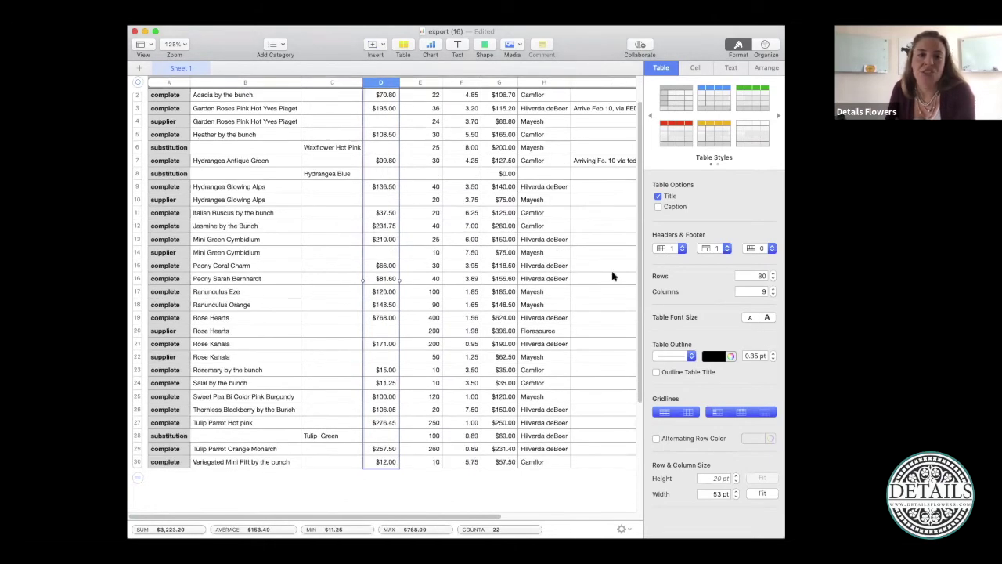
scroll(590, 297, up, 1)
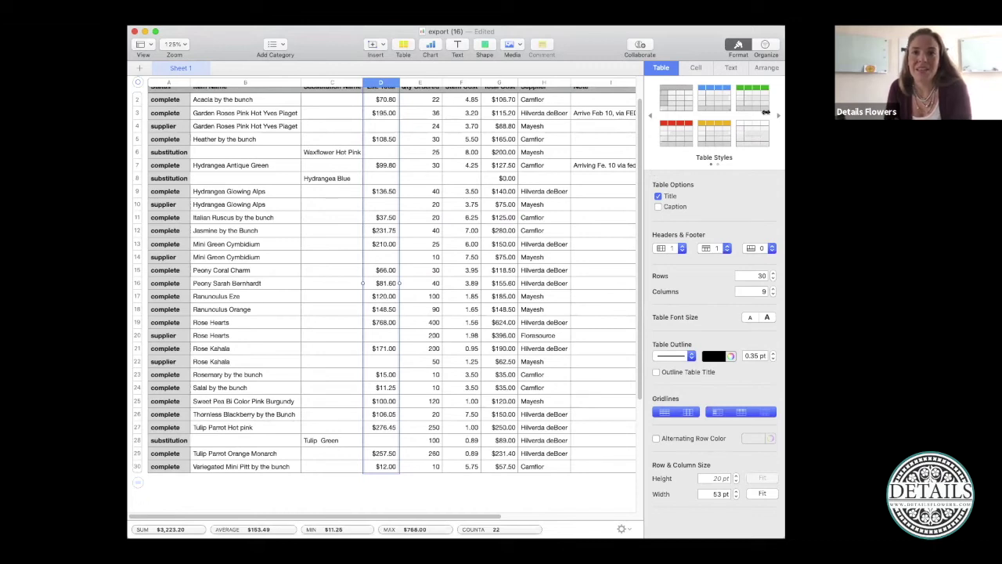
click(766, 45)
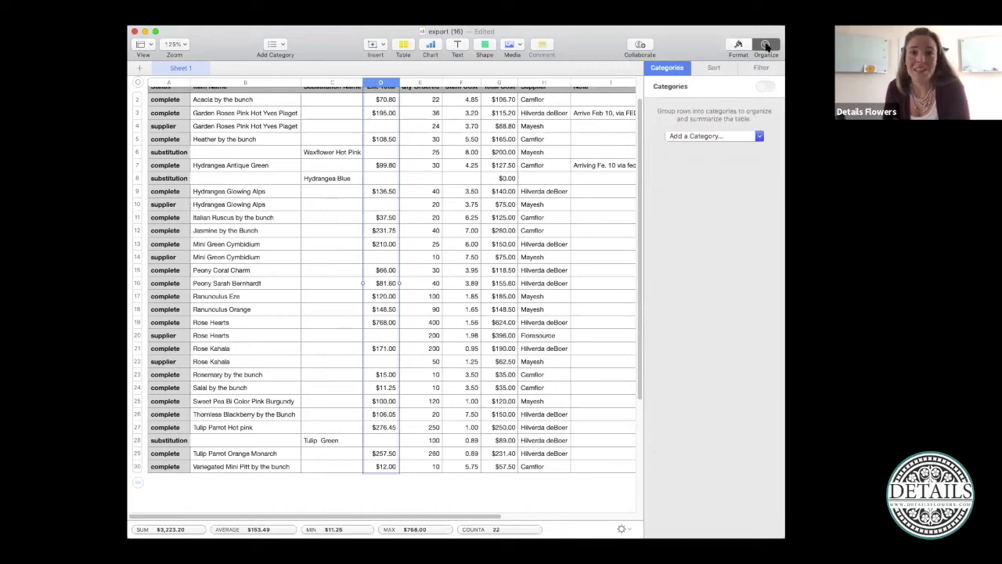
click(722, 70)
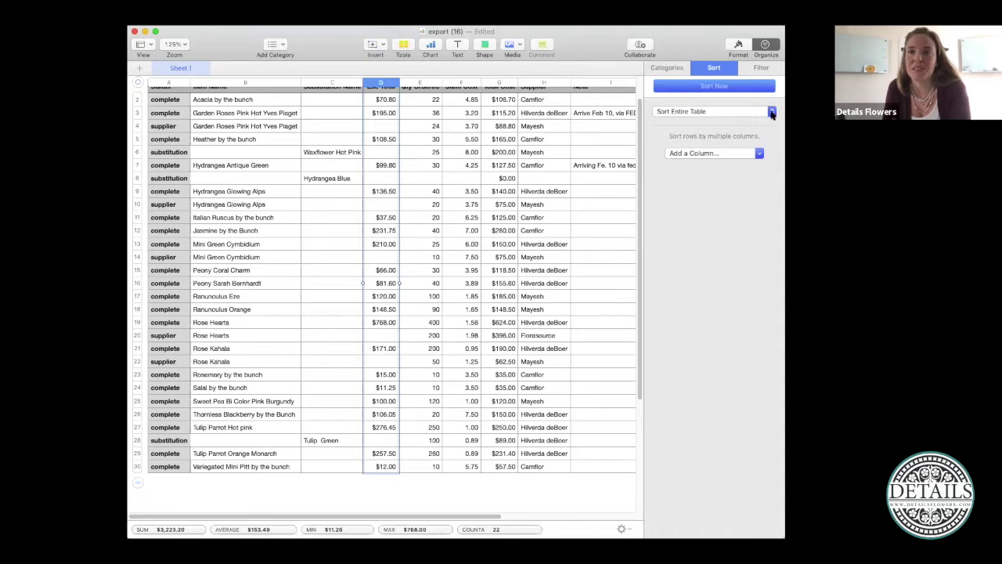
click(773, 112)
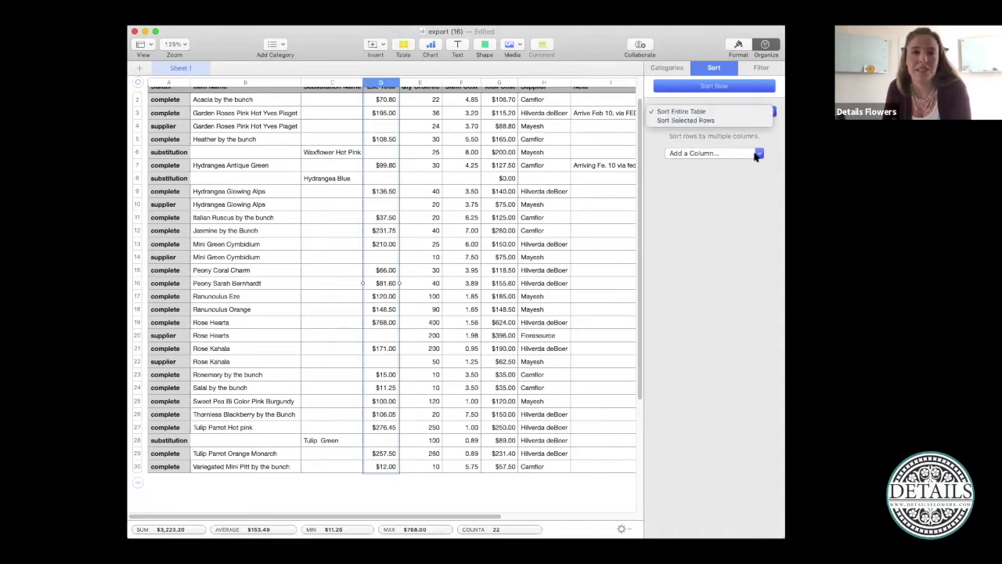
click(544, 89)
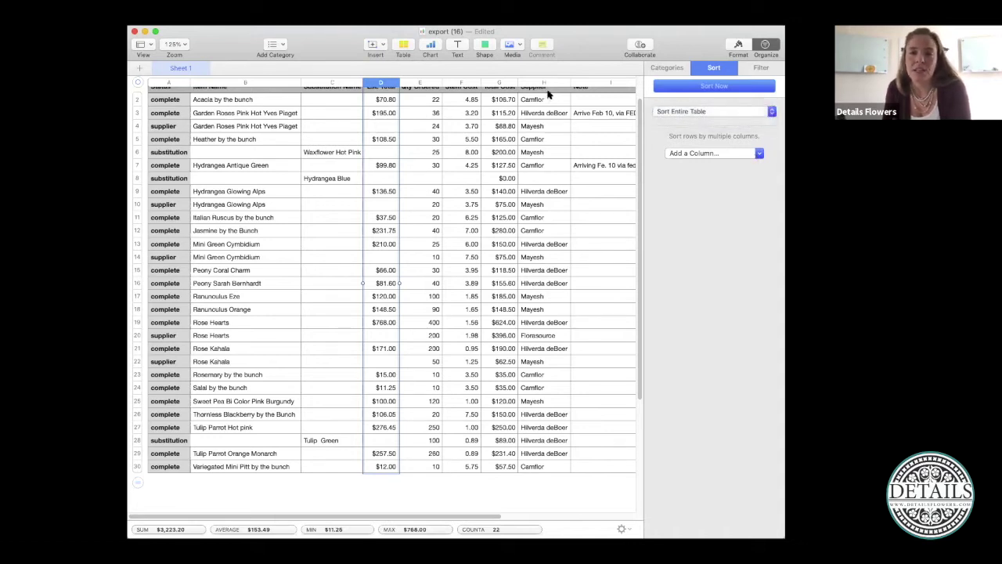
click(547, 87)
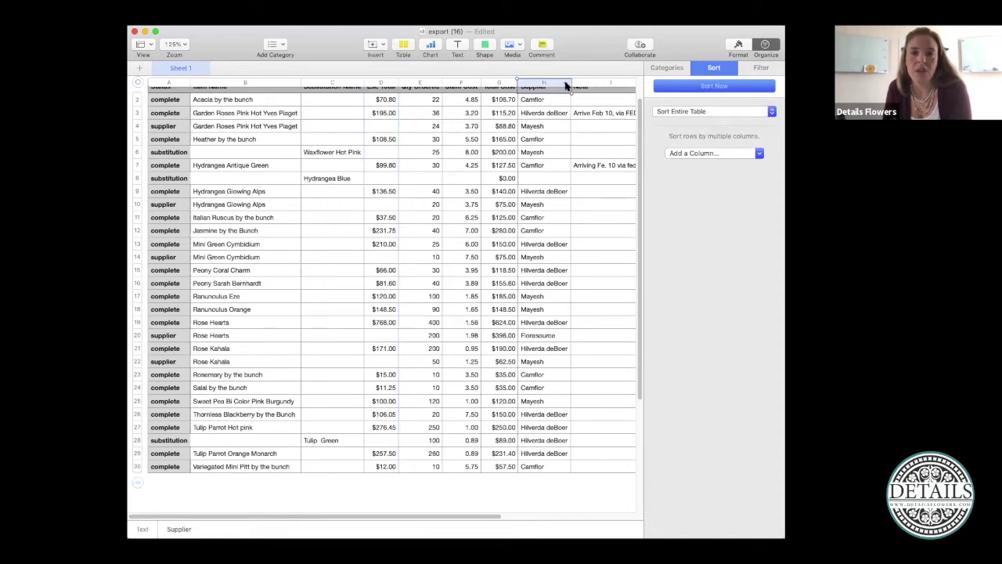
click(566, 83)
click(581, 108)
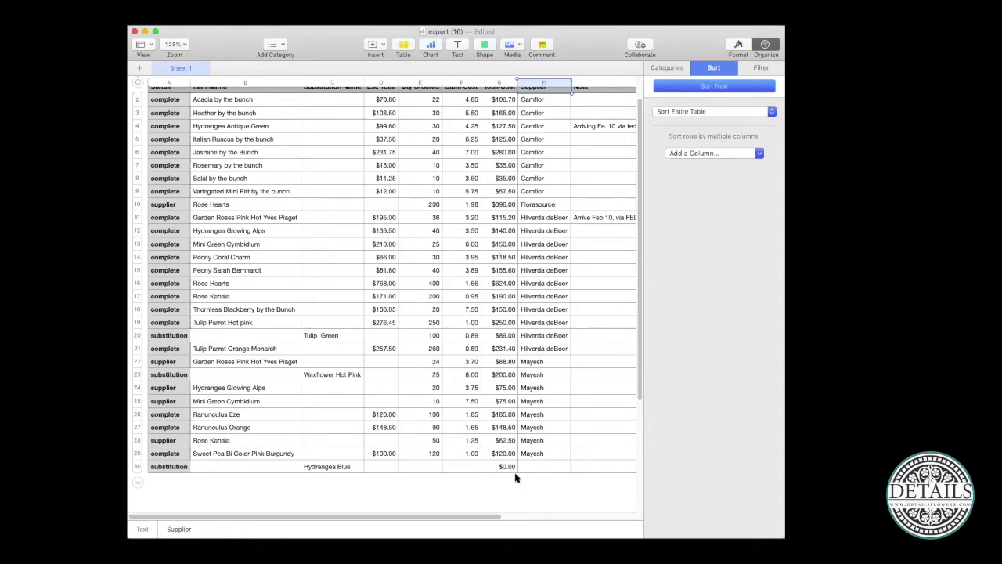
Step: Look over the Supplier and Note columns of the sorted table up to its header row
drag(483, 523, 522, 521)
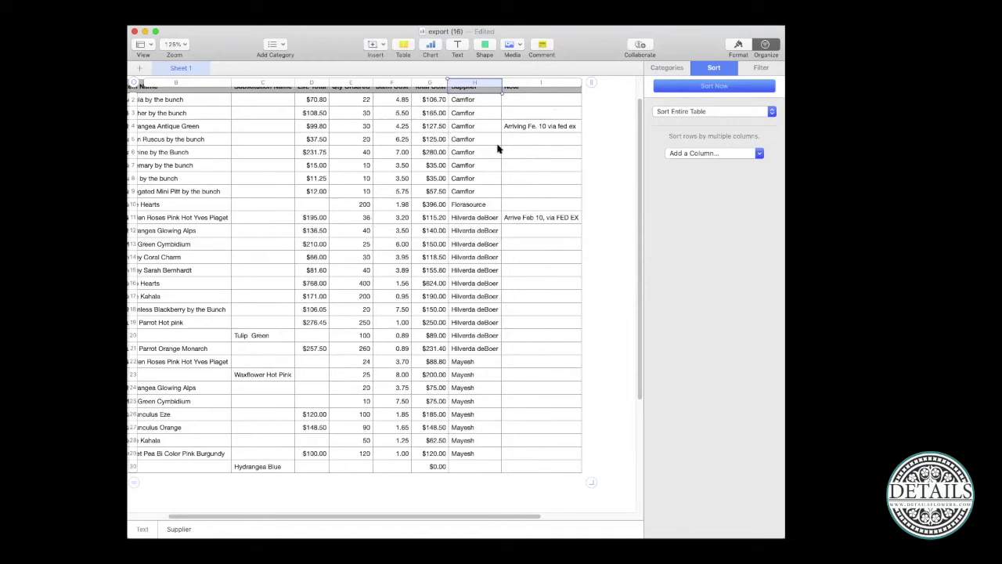
scroll(360, 124, up, 1)
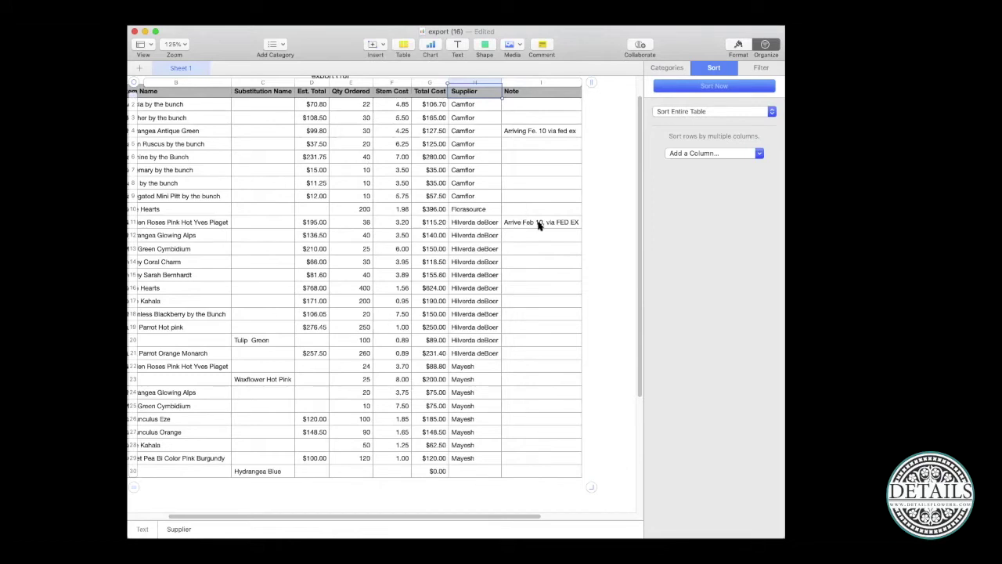
scroll(539, 224, up, 2)
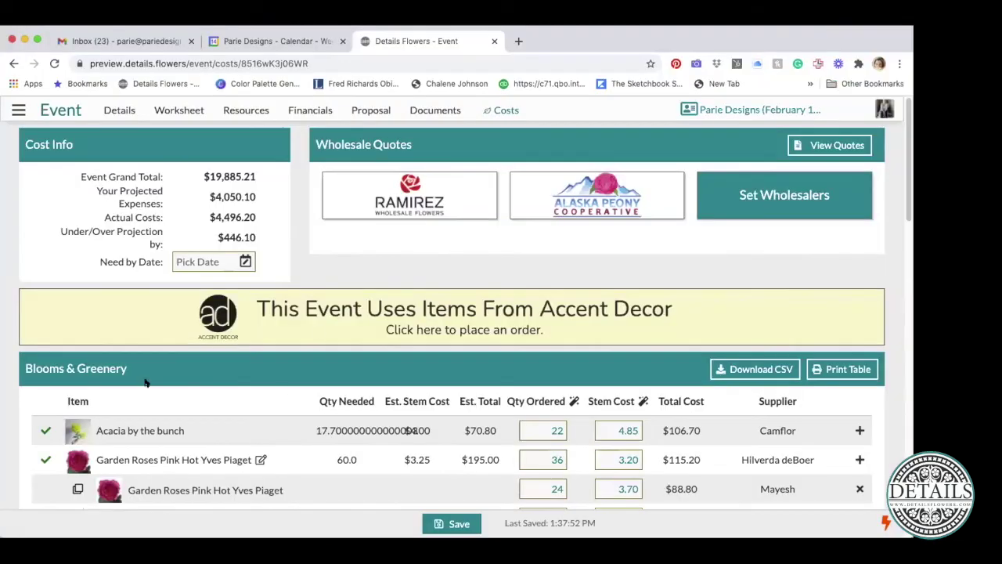
Step: Switch back to Details Flowers in the browser and review the event's Cost Info and Blooms & Greenery lines
scroll(481, 253, down, 10)
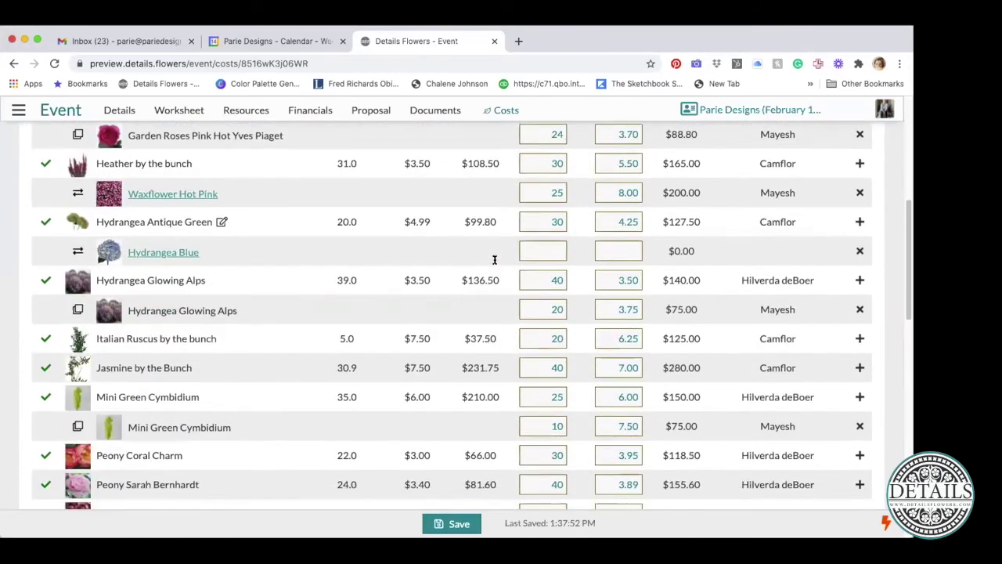
scroll(494, 260, up, 10)
scroll(362, 202, down, 2)
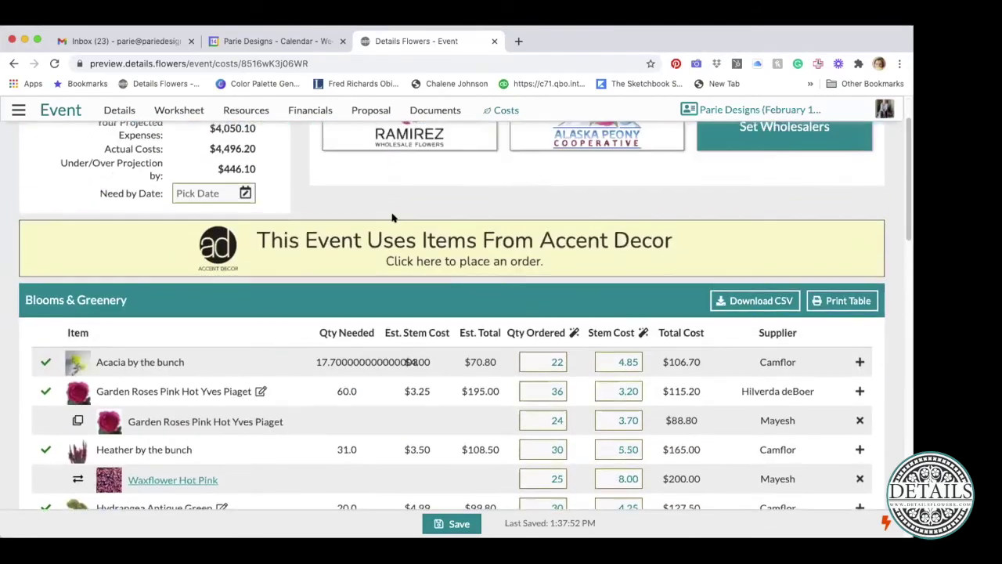
scroll(760, 287, up, 2)
scroll(760, 286, down, 6)
scroll(751, 284, up, 3)
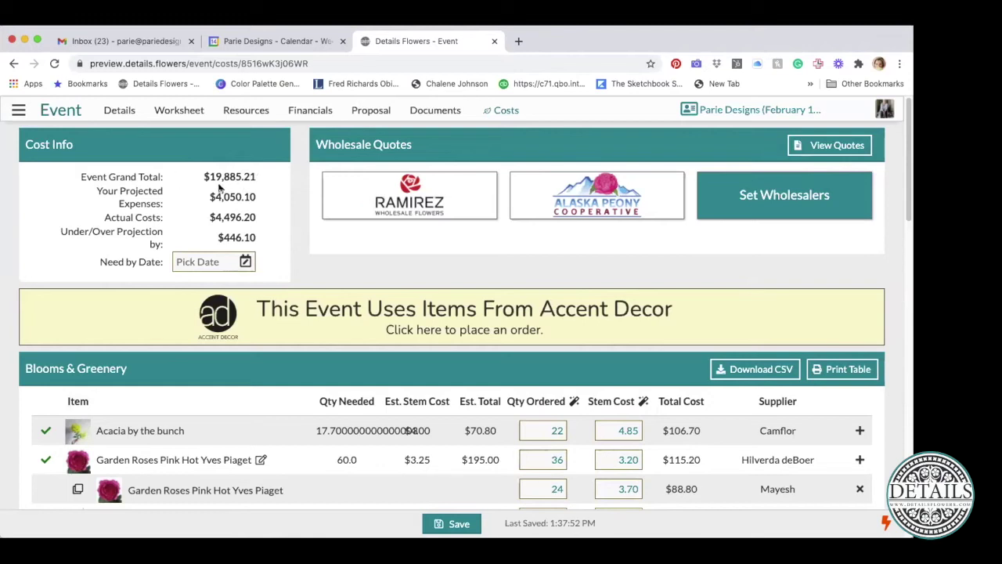
Step: Open the event's design worksheet and review the Valentine's Day Offerings, Services and Summary sections
click(179, 110)
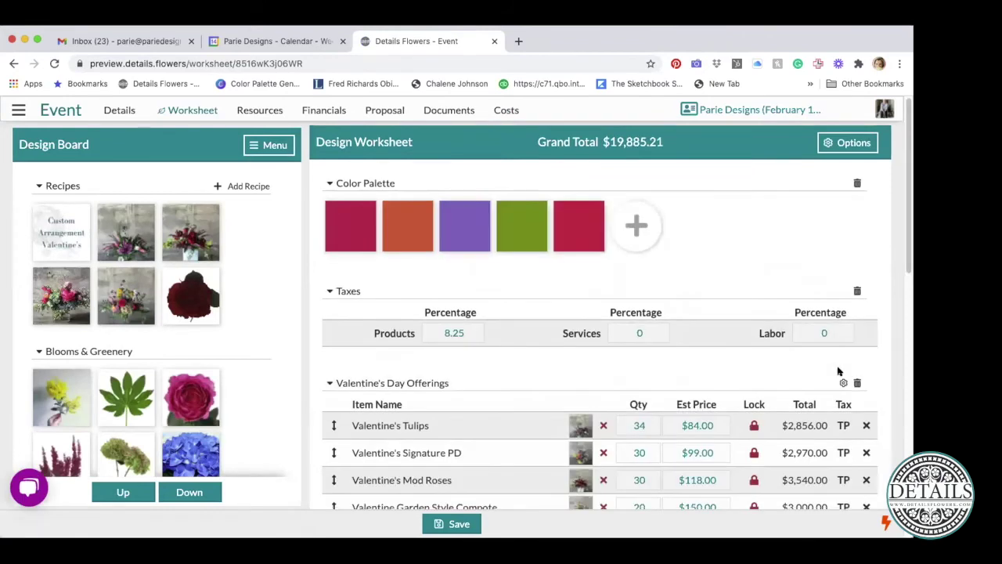
scroll(838, 371, down, 10)
scroll(838, 371, up, 3)
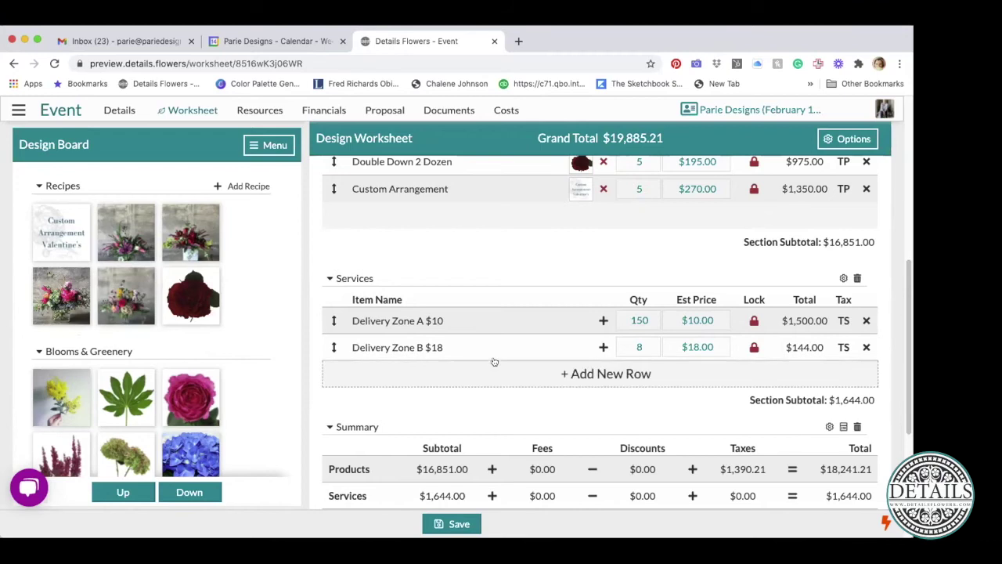
scroll(493, 362, up, 10)
scroll(546, 396, down, 3)
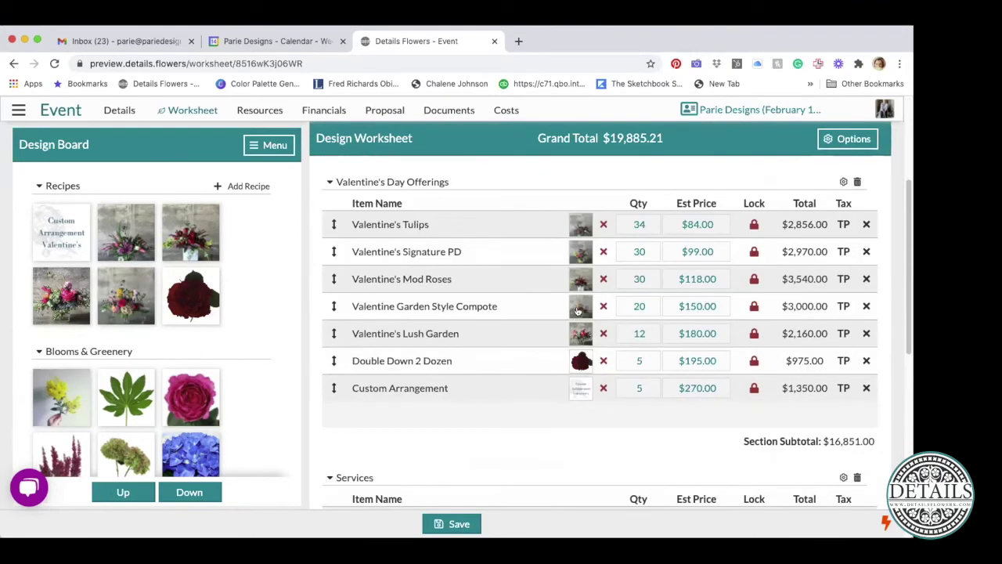
Step: Expand the Valentine Garden Style Compote recipe to view its ingredients and the existing inspiration images available for its photo
click(576, 306)
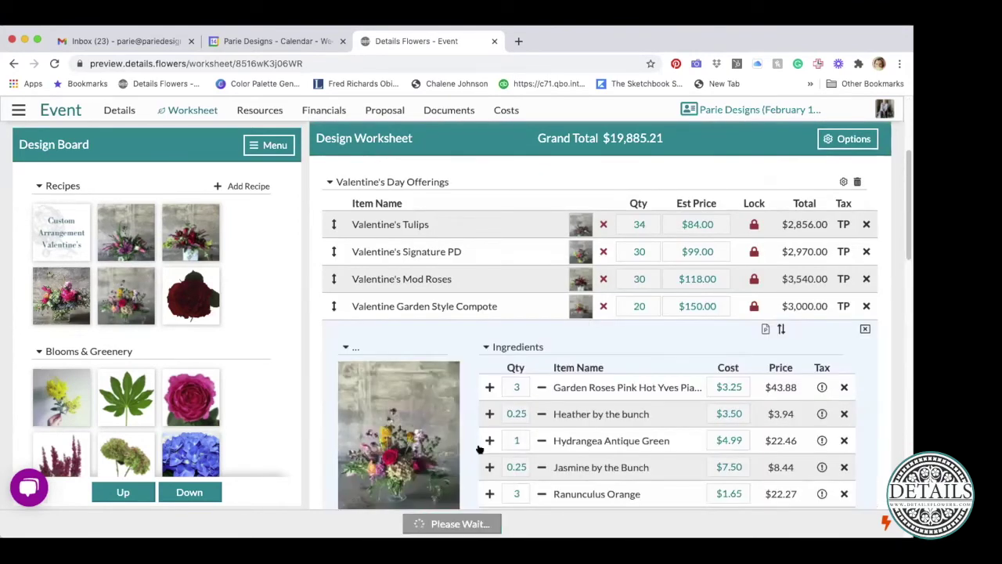
scroll(476, 446, down, 1)
scroll(476, 446, down, 2)
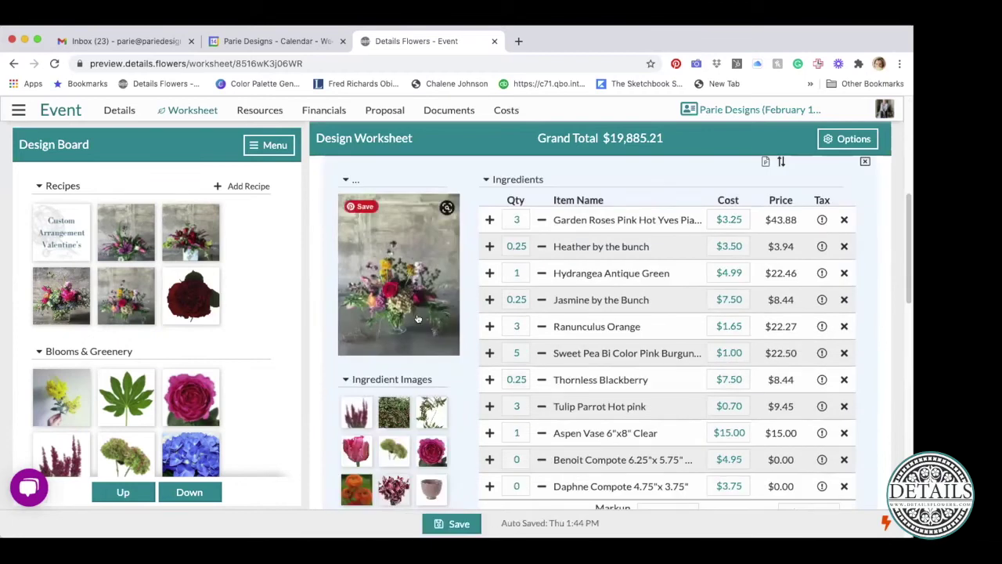
click(446, 208)
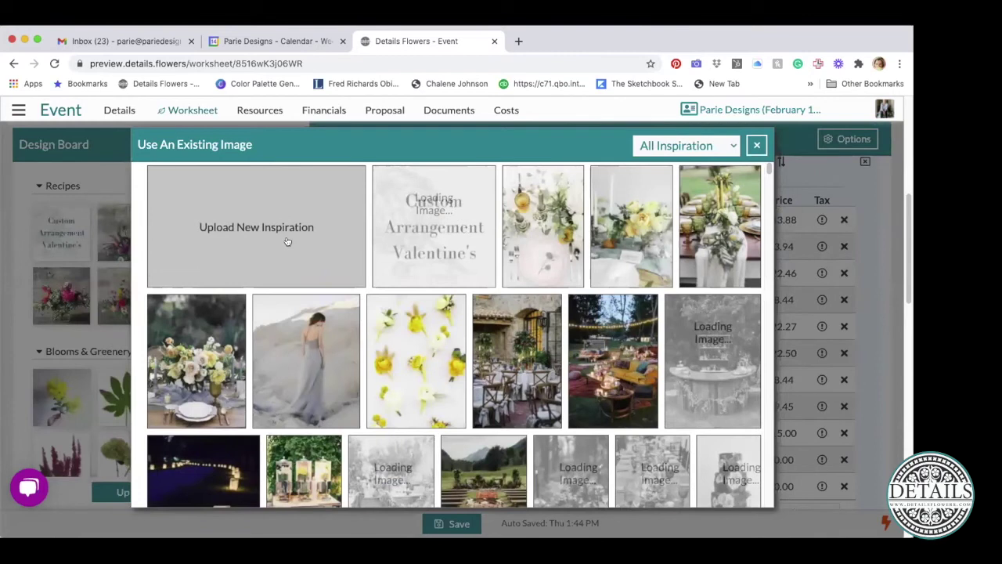
click(757, 144)
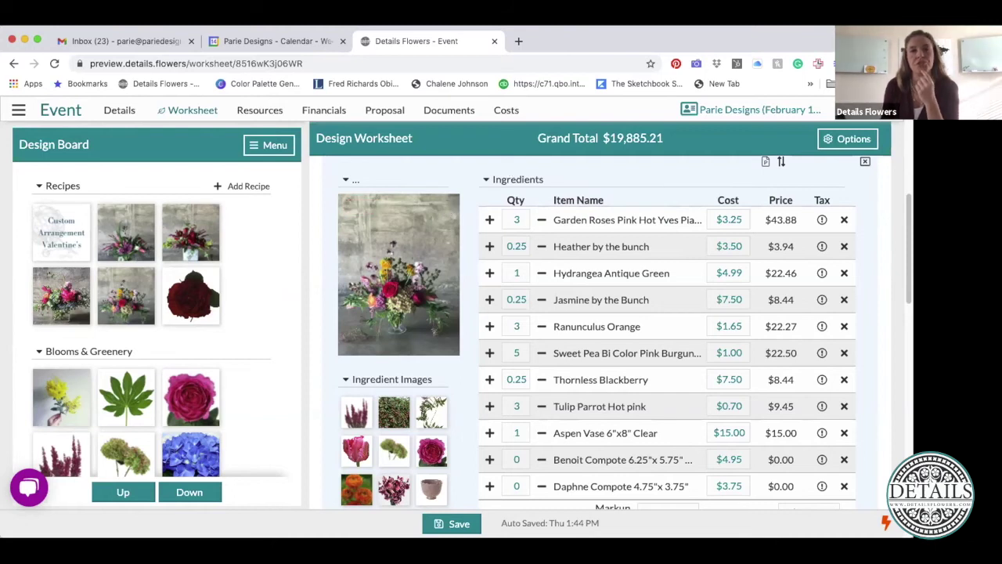
Step: Open the event's Executive PDF and review its included items, payment terms and summary of expenses
click(445, 114)
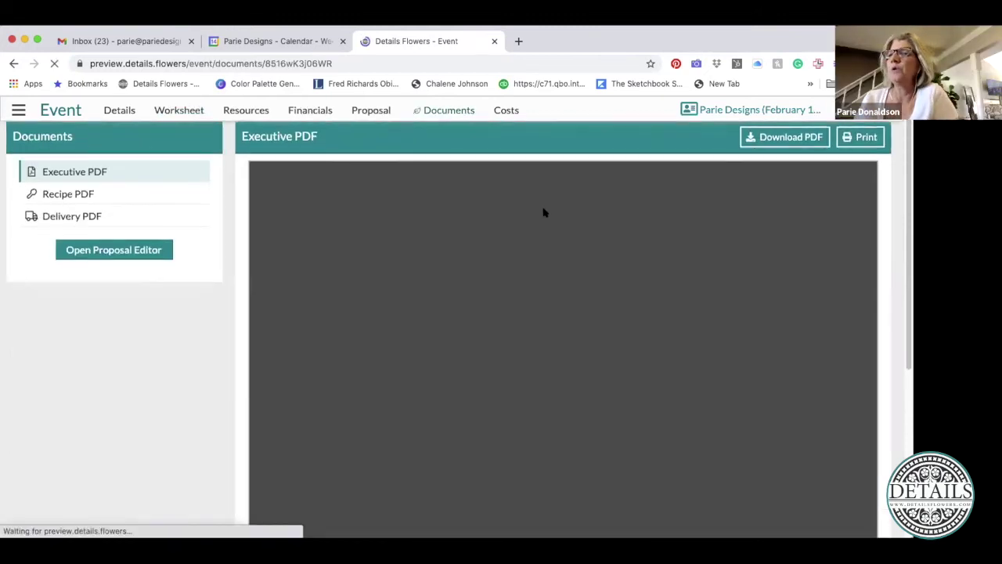
click(78, 170)
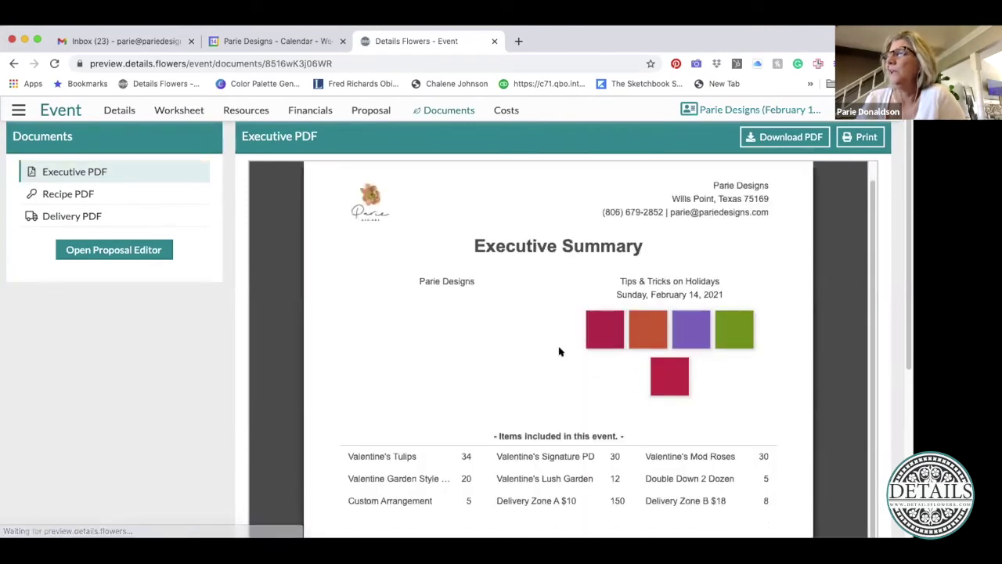
scroll(557, 353, down, 2)
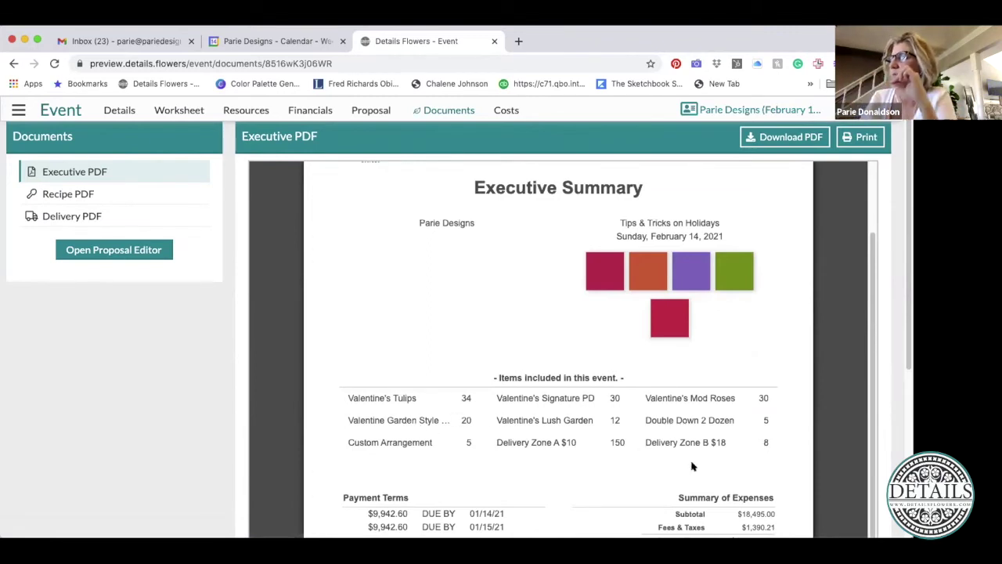
scroll(693, 467, down, 1)
scroll(693, 466, down, 2)
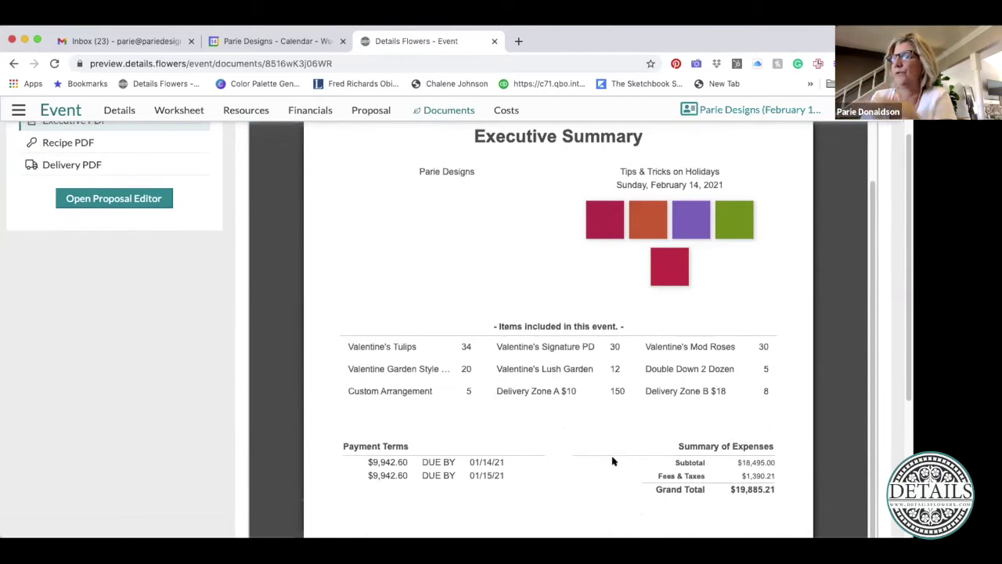
scroll(613, 461, up, 2)
scroll(613, 461, up, 3)
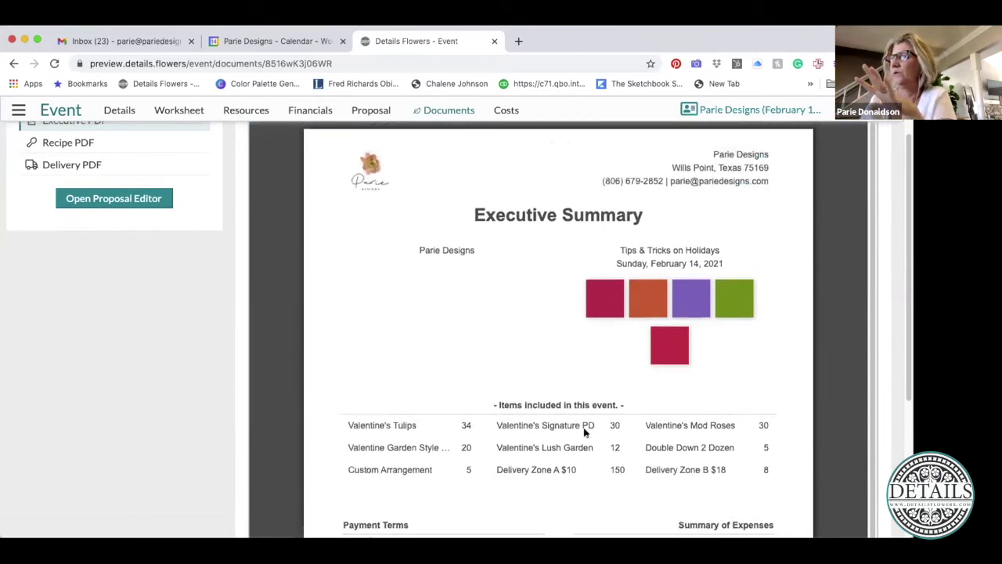
scroll(587, 429, up, 1)
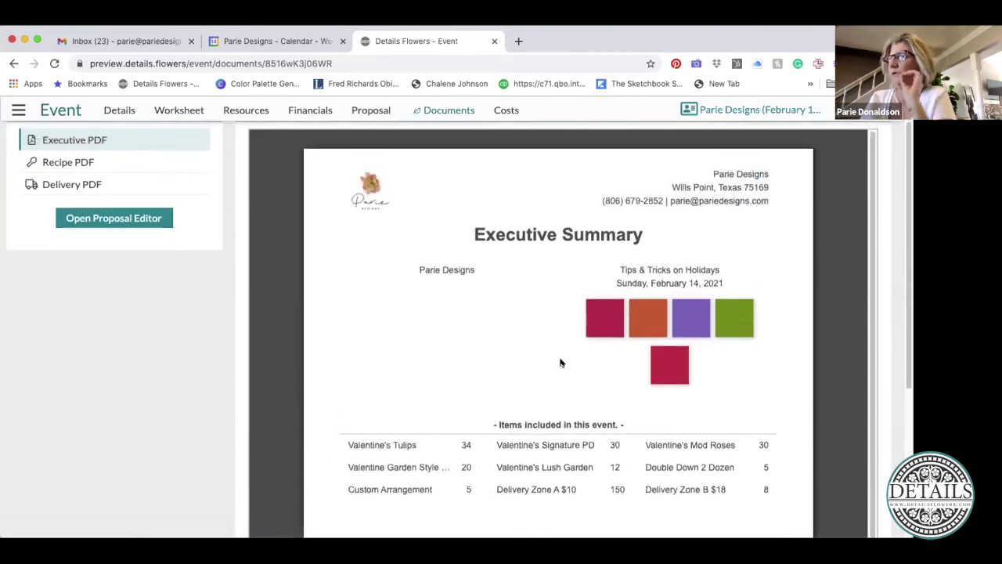
Step: Open the Recipe PDF and examine the Valentine's Tulips and Valentine's Signature PD recipes, including their possible substitutions
click(69, 161)
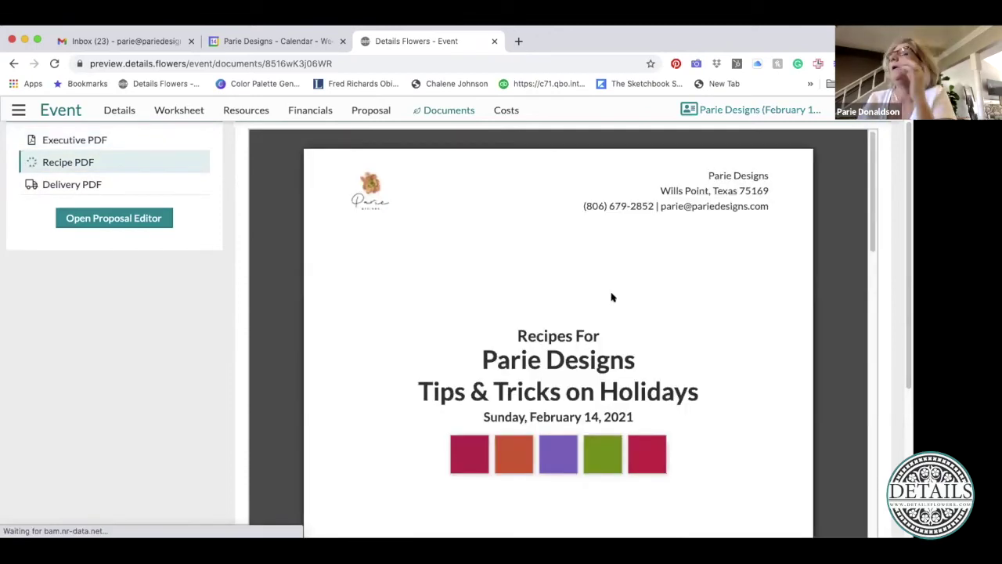
scroll(623, 311, down, 3)
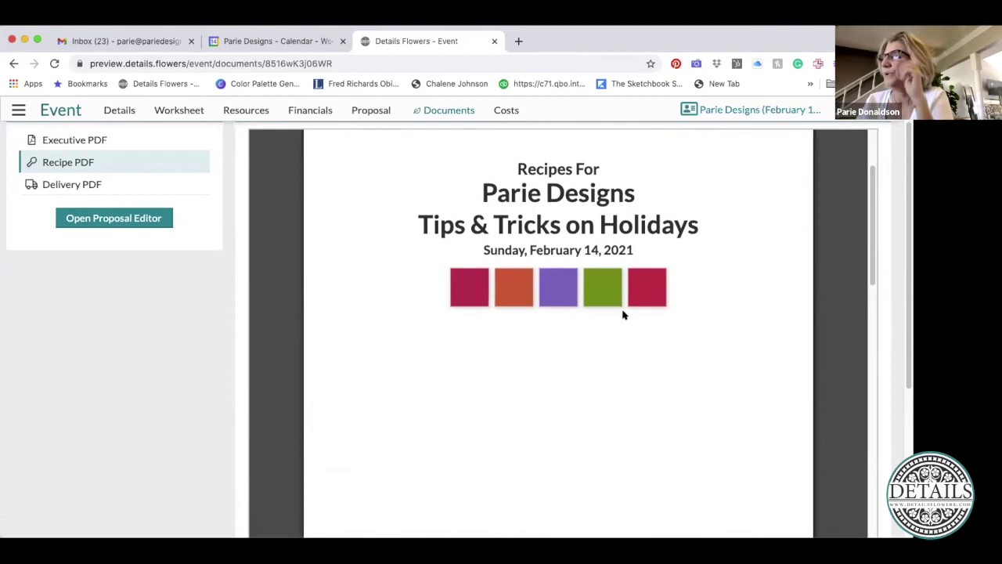
scroll(623, 315, down, 3)
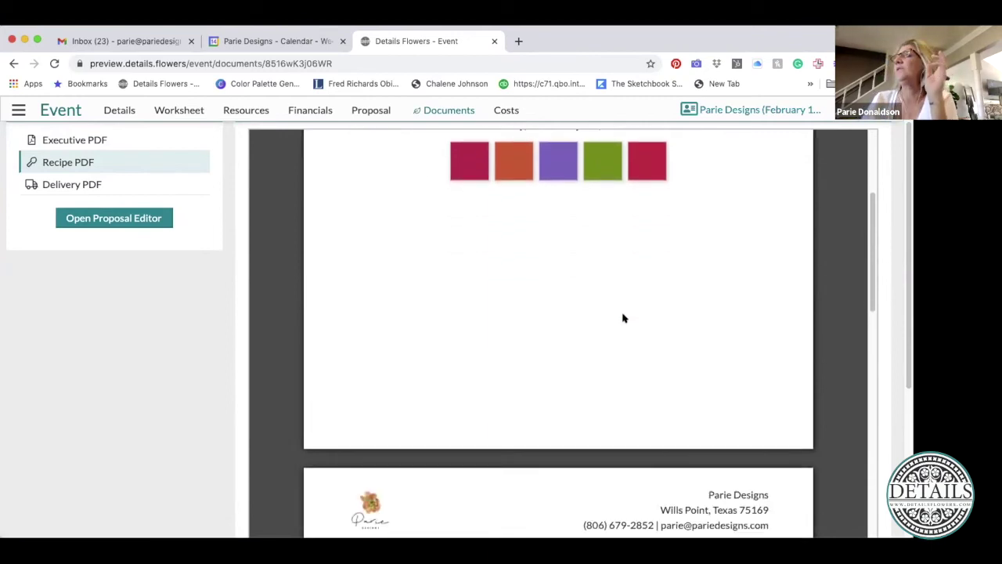
scroll(622, 318, down, 5)
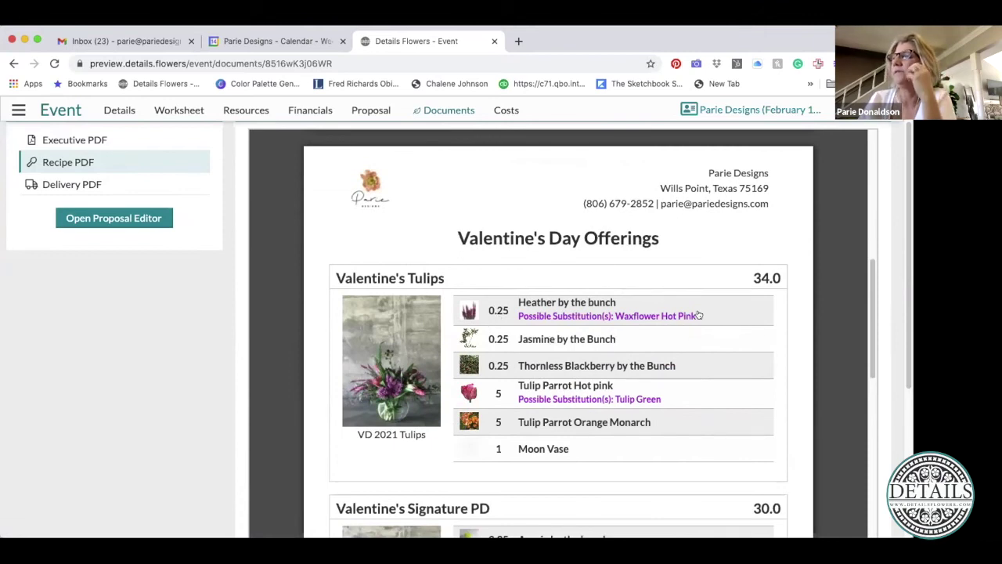
scroll(627, 393, down, 2)
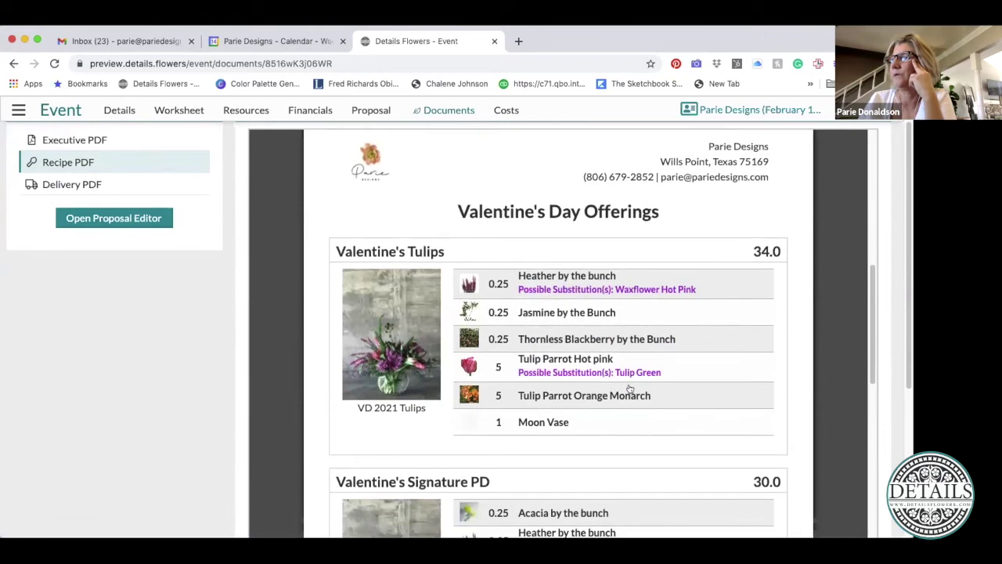
scroll(630, 388, down, 3)
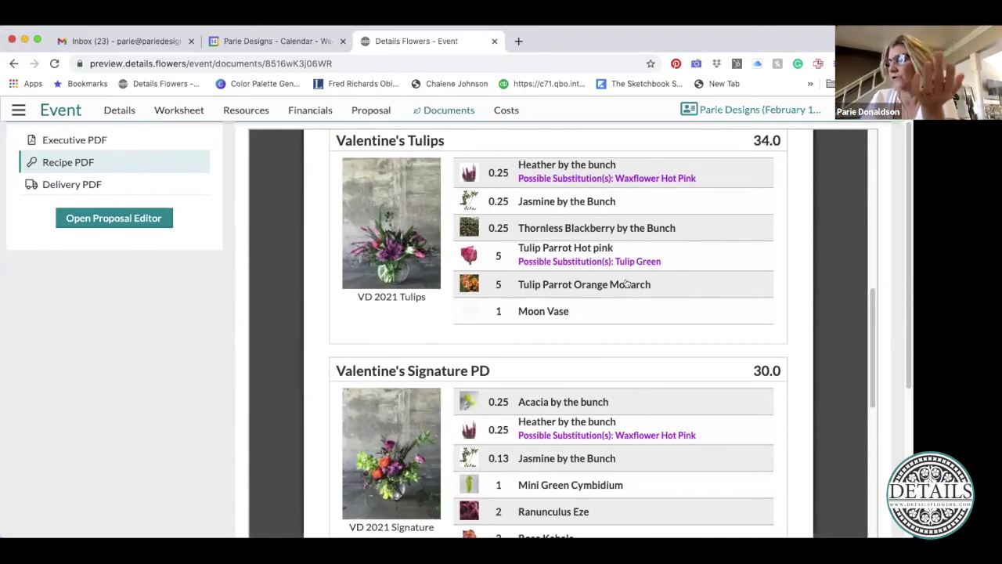
scroll(636, 379, down, 1)
scroll(636, 379, down, 2)
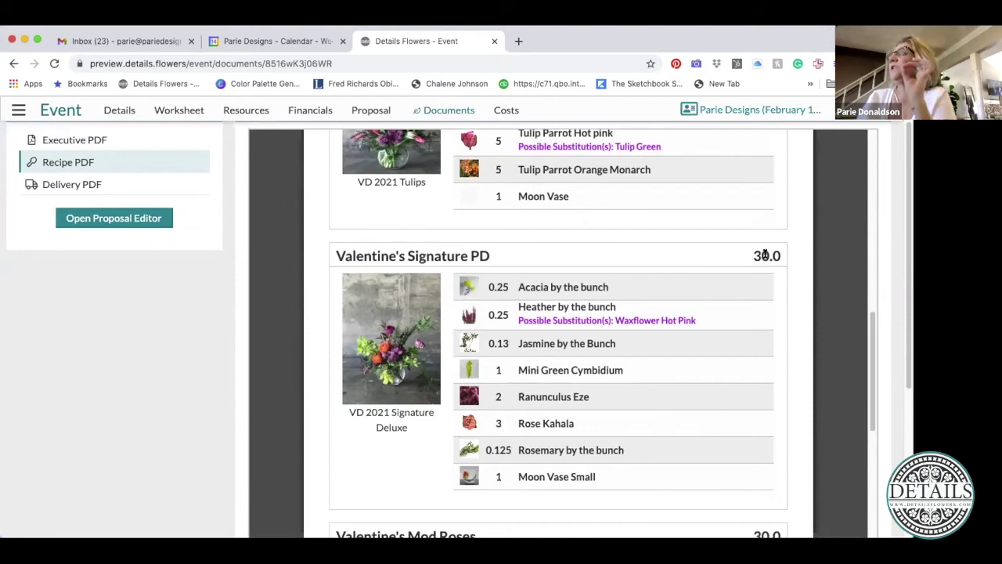
Step: Recheck the ingredient quantities and possible substitutions of the Valentine's Tulips recipe under Valentine's Day Offerings
scroll(682, 359, up, 4)
scroll(672, 369, up, 5)
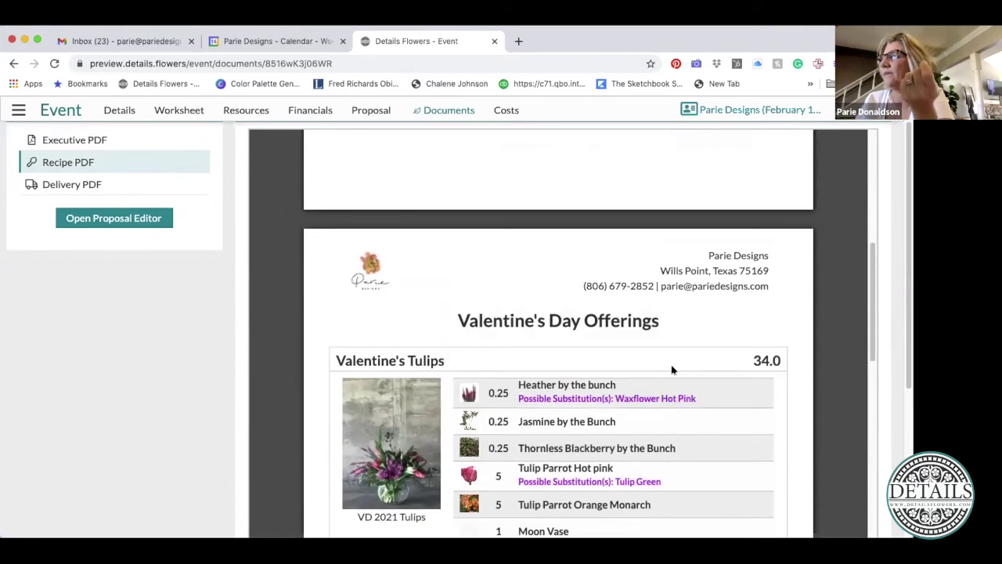
scroll(671, 370, down, 2)
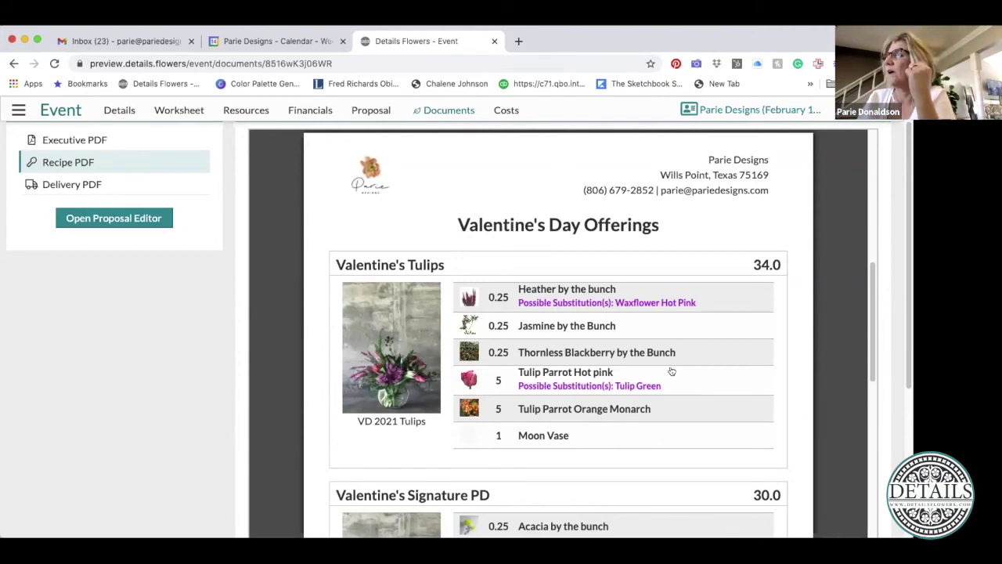
scroll(700, 381, down, 1)
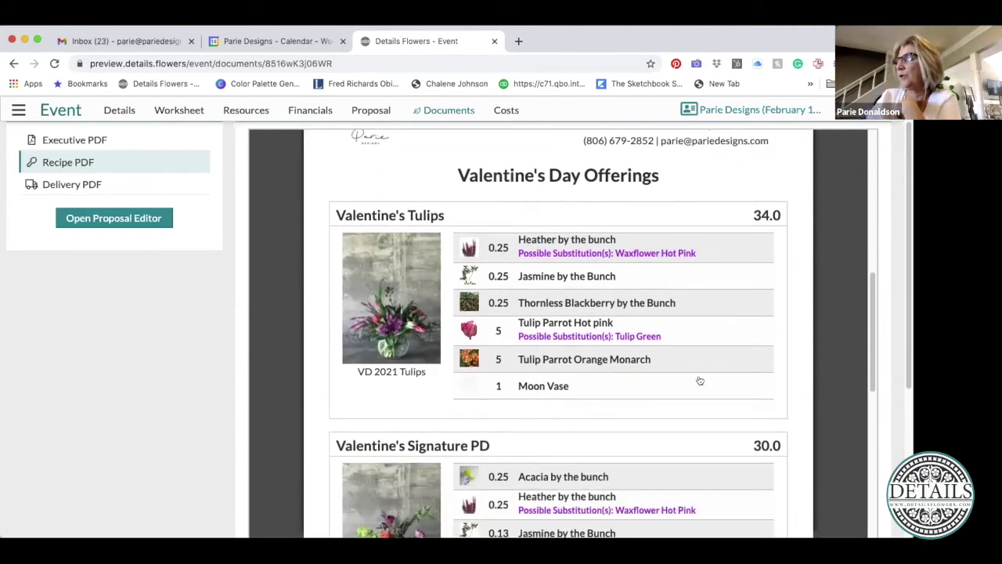
scroll(700, 380, down, 1)
scroll(702, 380, down, 1)
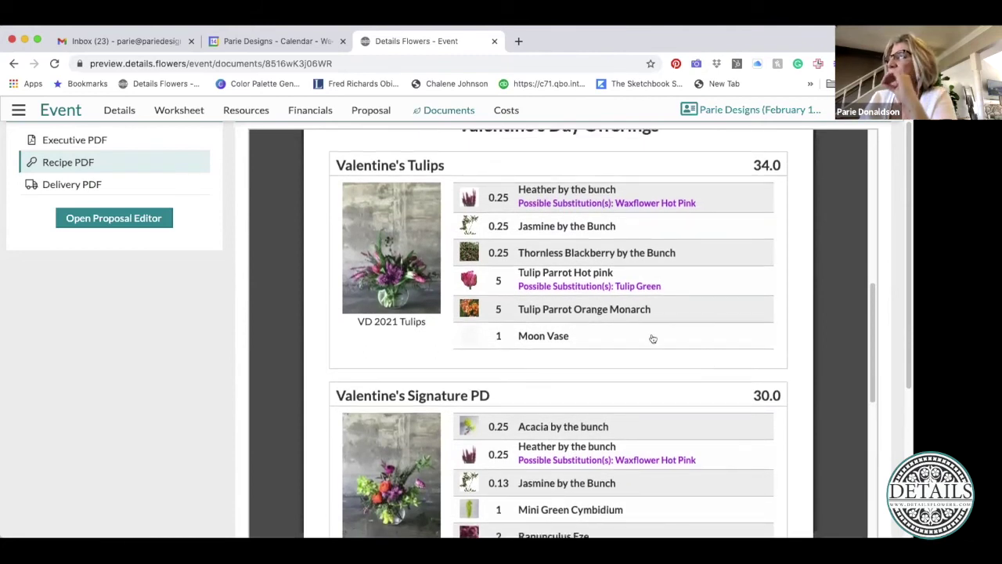
scroll(654, 337, down, 1)
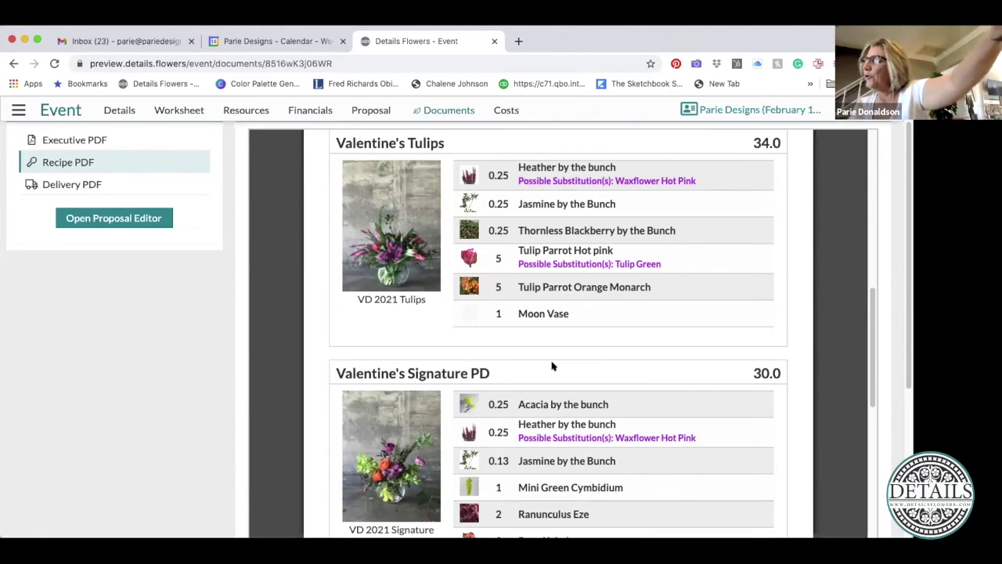
Step: Examine the Recipe PDF's Valentine's Mod Roses, Garden Style Compote, Lush Garden, Double Down 2 Dozen and Custom Arrangement recipes
scroll(553, 366, down, 5)
scroll(552, 366, down, 6)
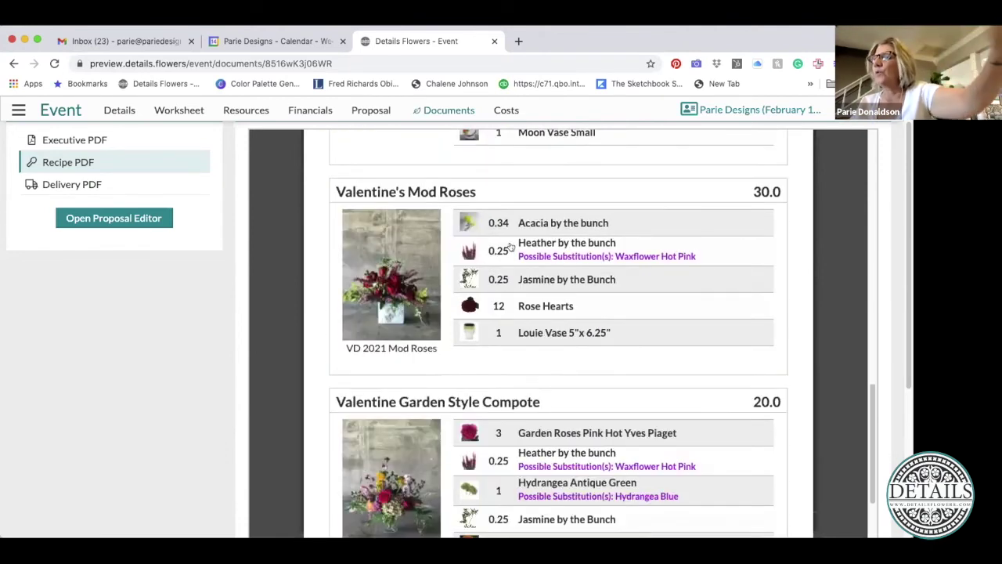
scroll(499, 433, down, 3)
scroll(498, 433, down, 5)
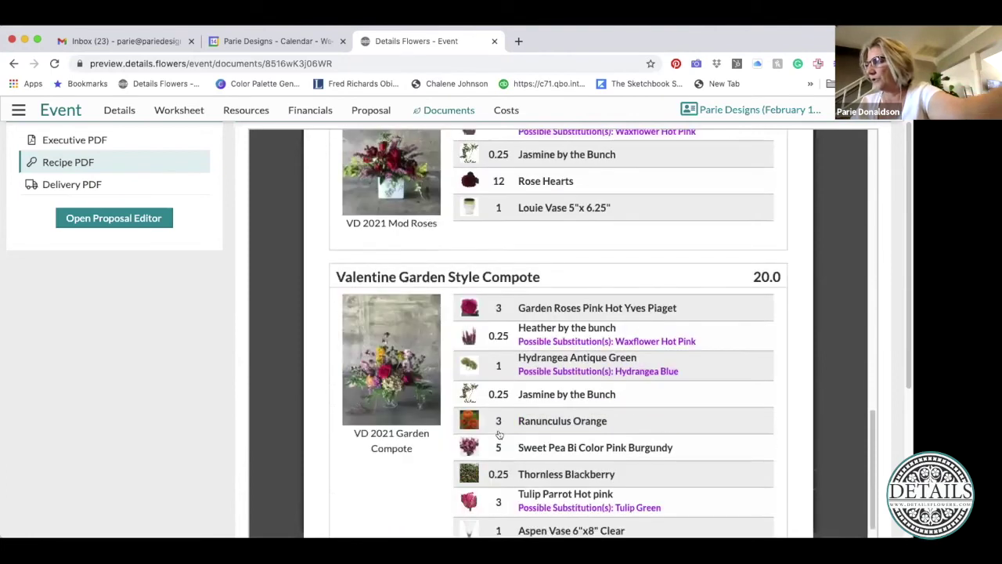
scroll(499, 434, down, 3)
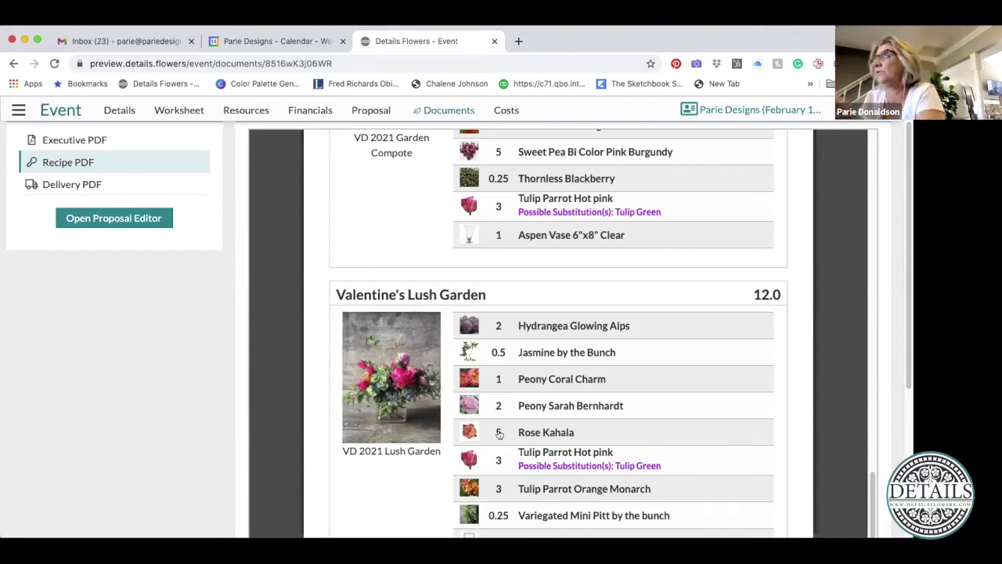
scroll(489, 430, down, 5)
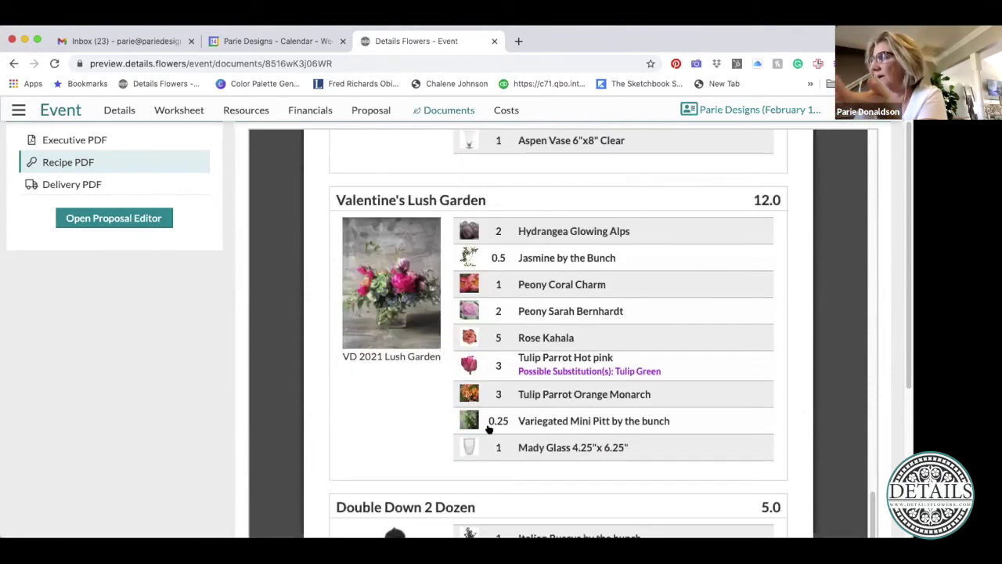
scroll(491, 428, down, 4)
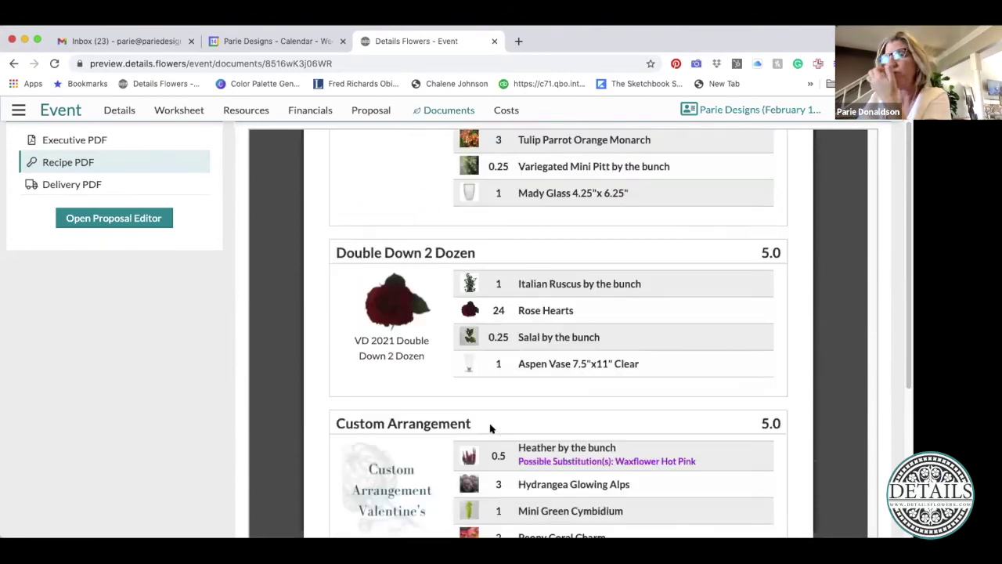
scroll(489, 427, down, 1)
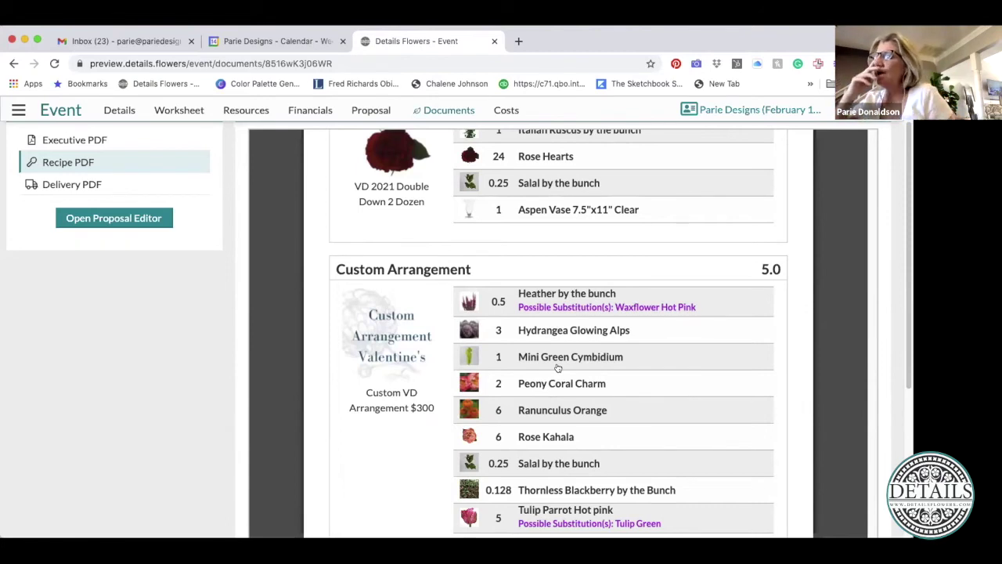
scroll(554, 366, down, 3)
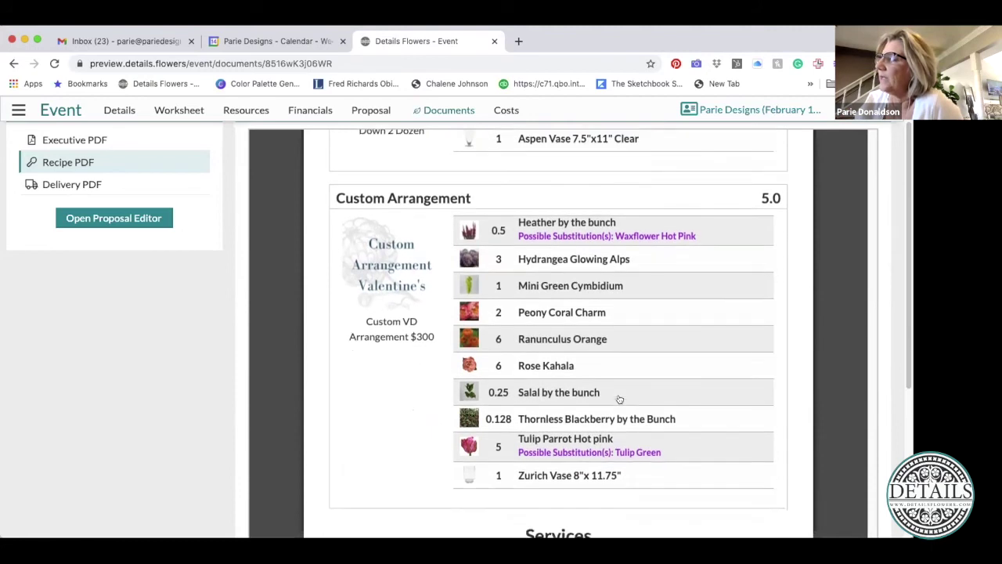
scroll(619, 399, down, 2)
scroll(620, 400, up, 15)
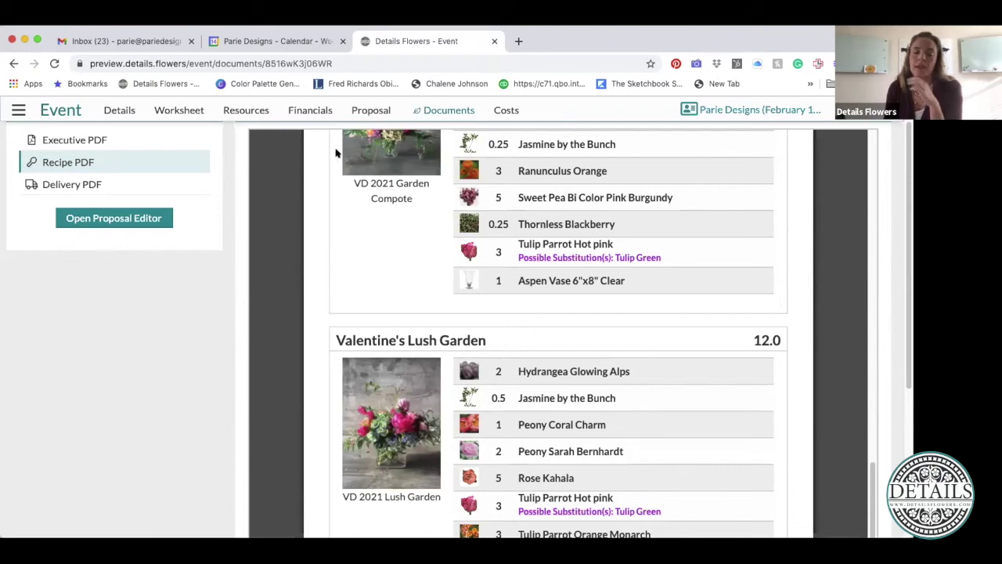
scroll(462, 272, up, 5)
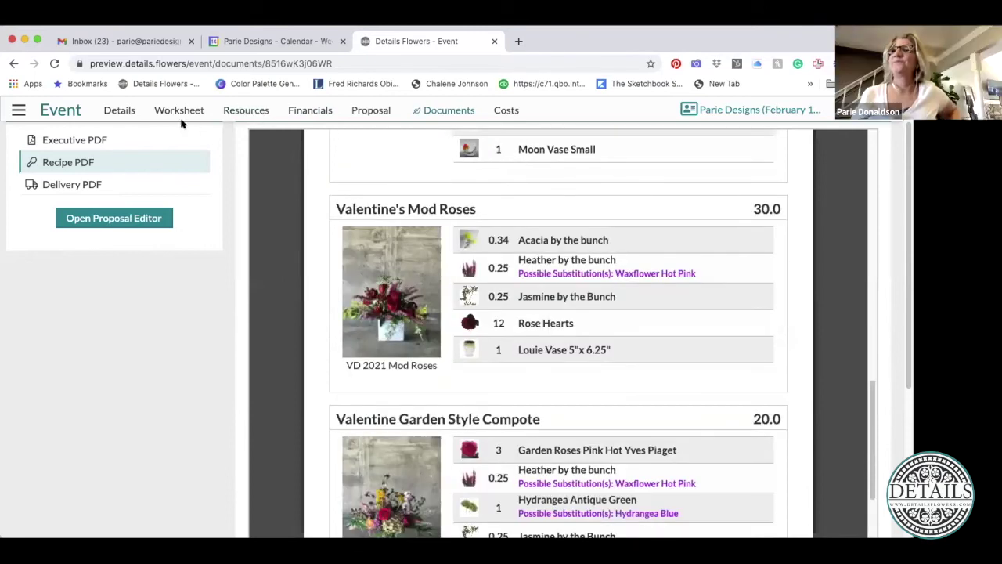
Step: Open the event's item gallery and display the Spring Green Collection within the Color Collections
click(245, 112)
click(259, 170)
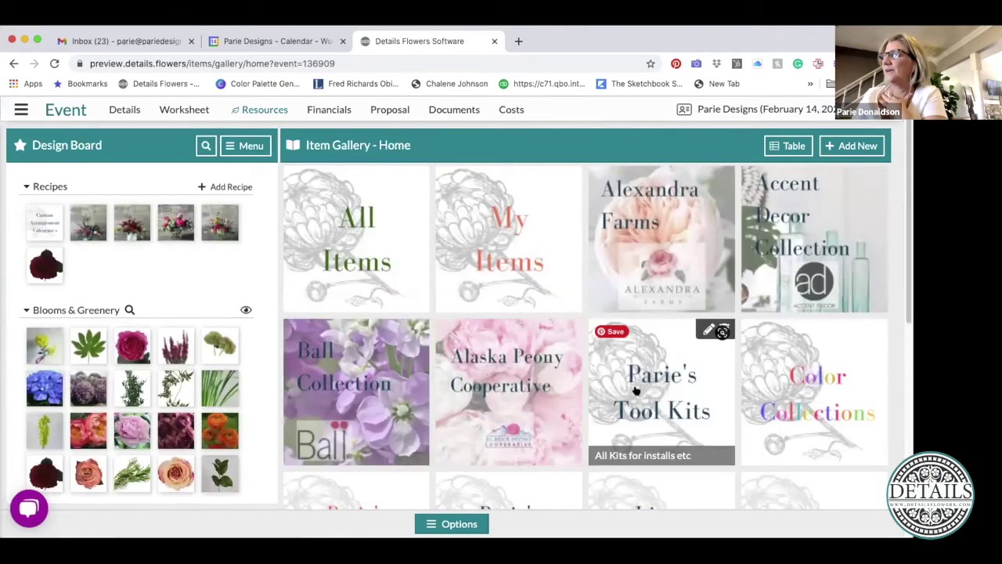
scroll(761, 386, down, 1)
scroll(761, 386, down, 1)
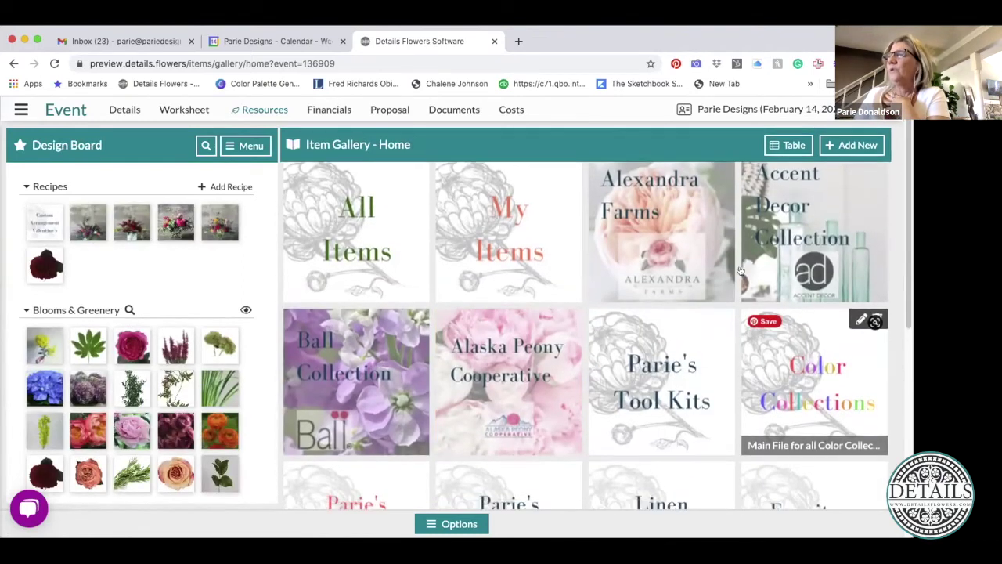
click(802, 360)
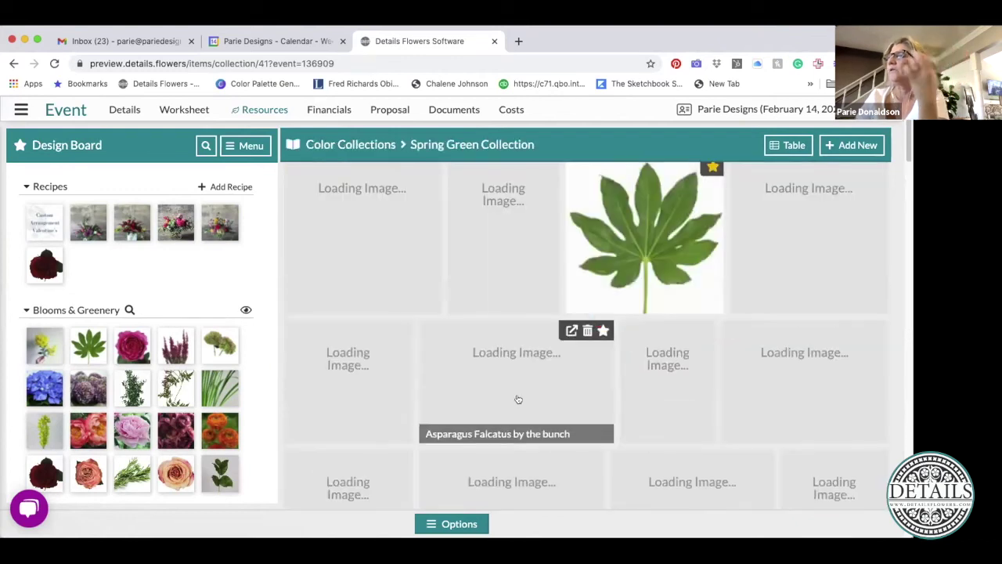
Step: View the Asparagus Falcatus by the bunch item's details, close them and return to the Color Collections overview
click(597, 379)
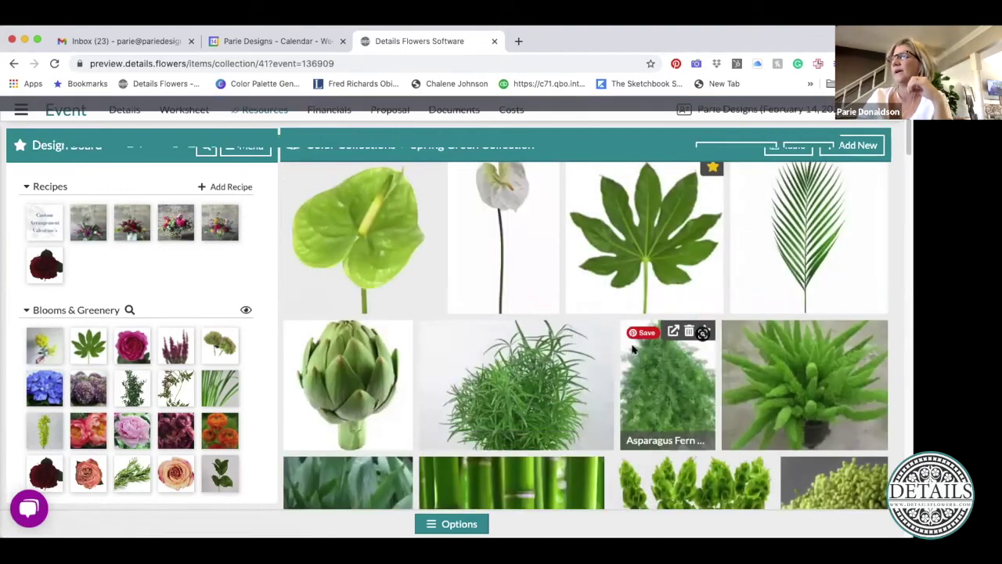
click(794, 151)
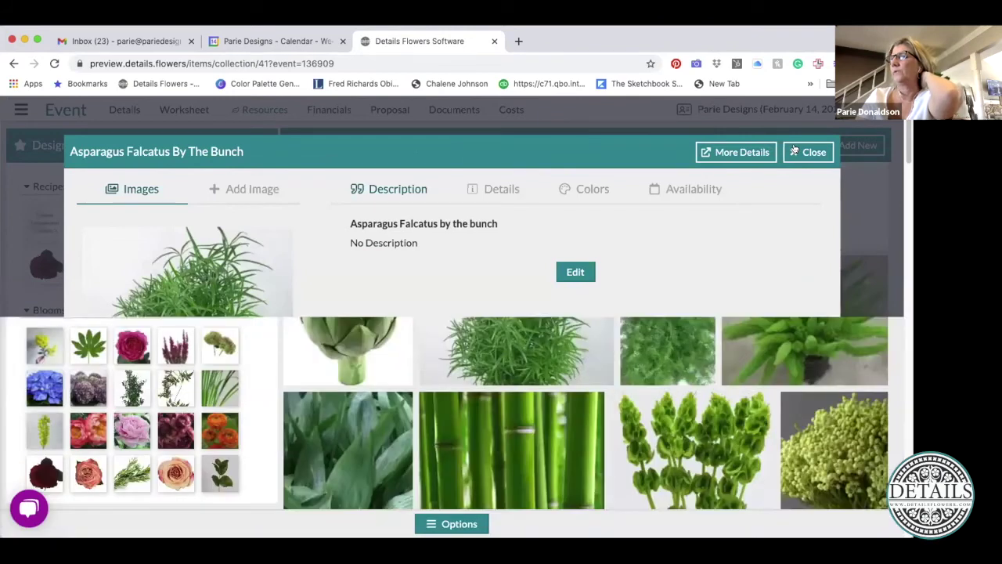
click(338, 147)
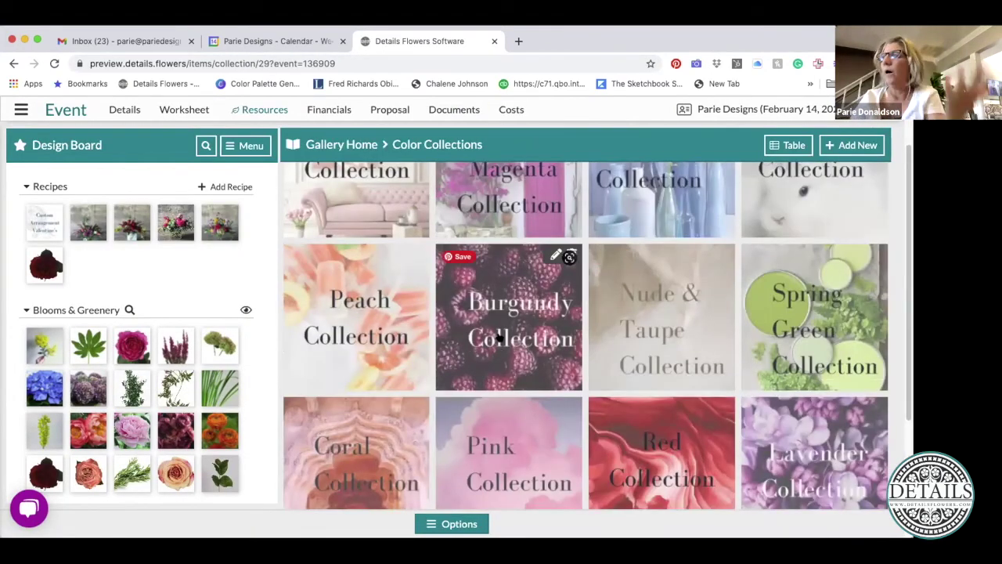
scroll(356, 331, down, 2)
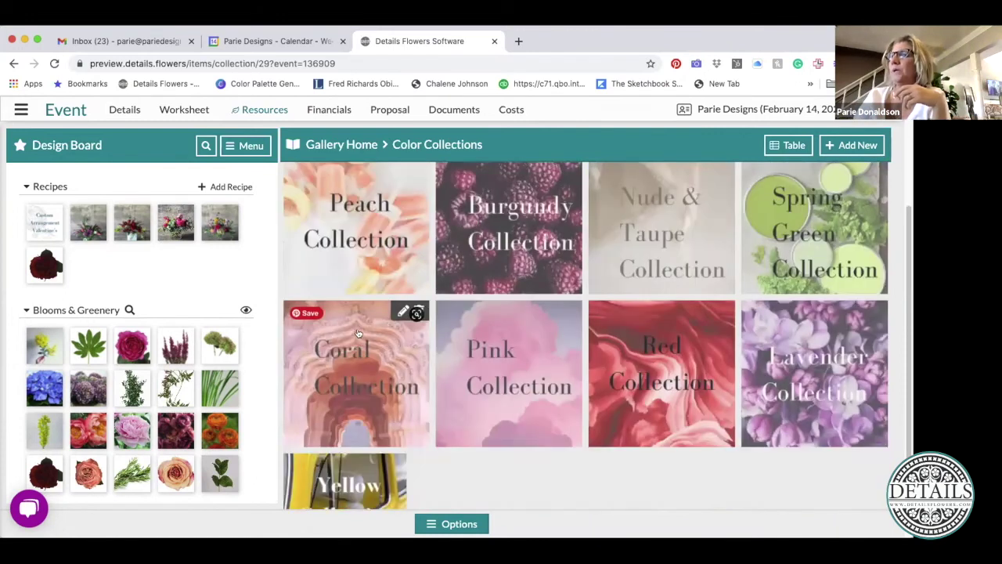
Step: Open the Mother's Day collection within the gallery's Holiday Collections and look through its flowers and vases
click(326, 147)
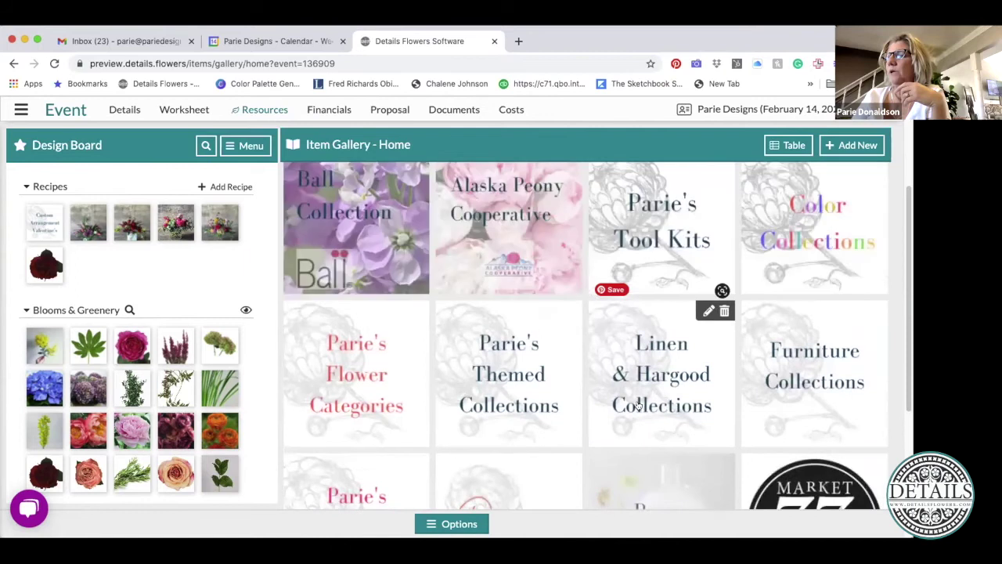
scroll(509, 391, down, 2)
click(368, 449)
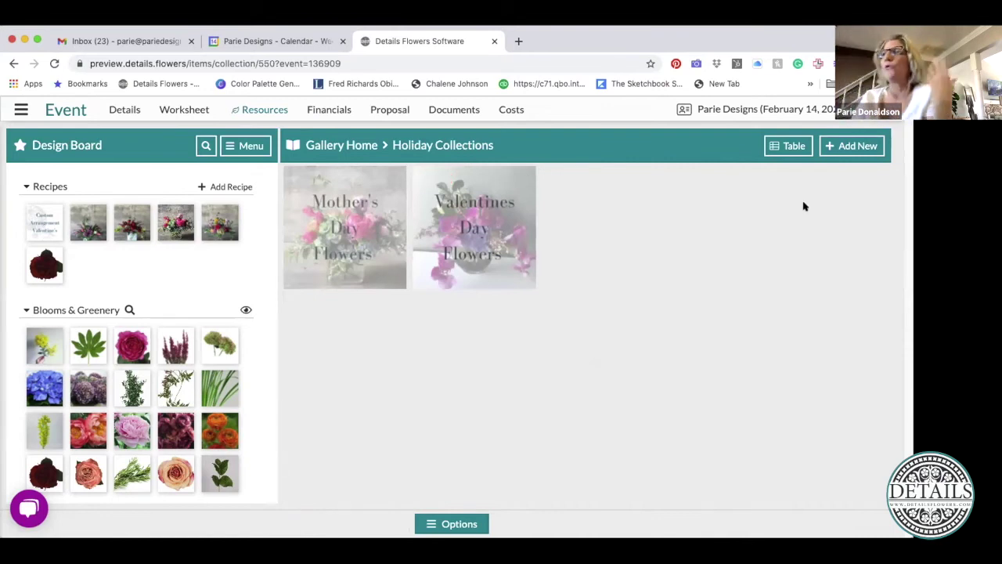
click(335, 244)
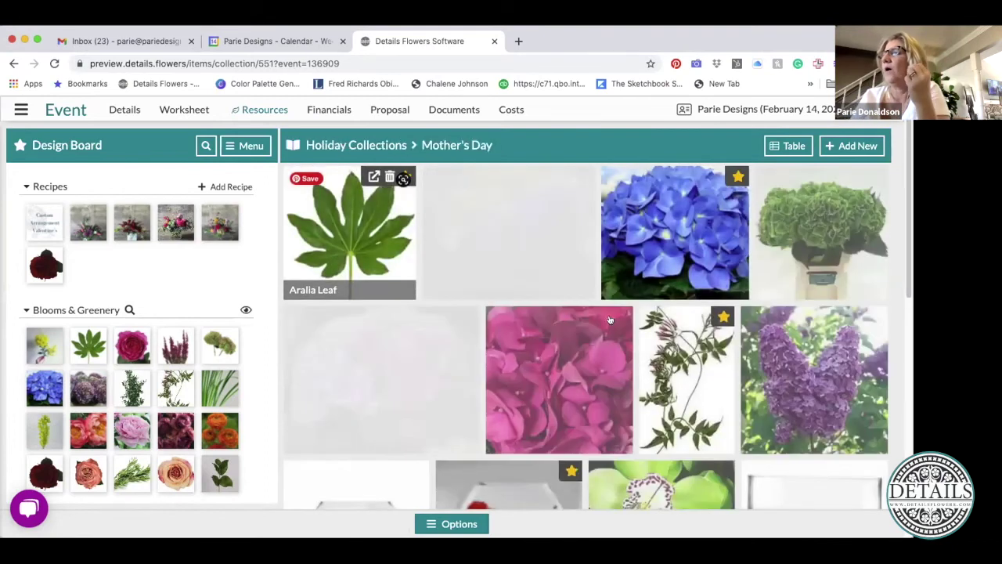
scroll(680, 375, down, 5)
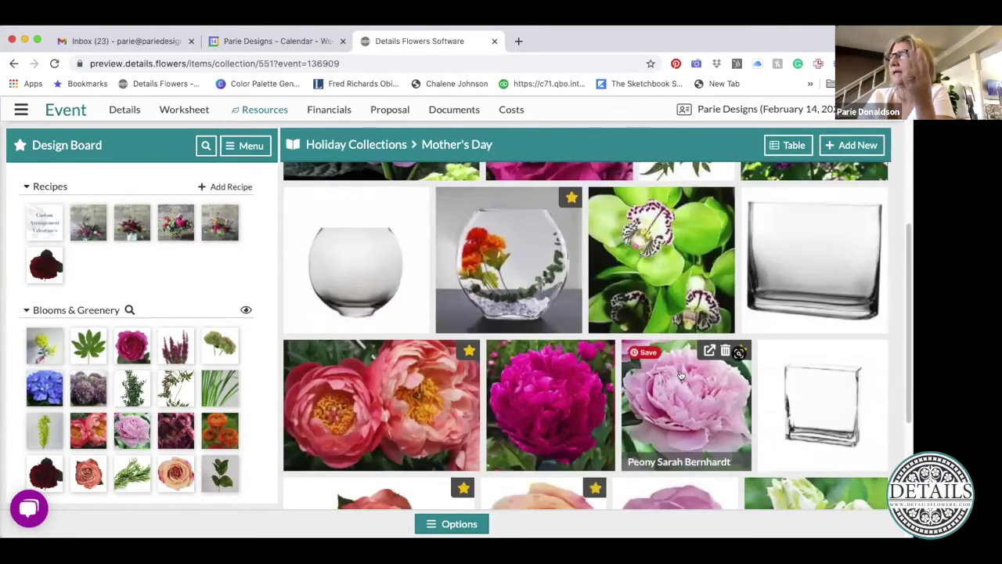
scroll(680, 375, down, 3)
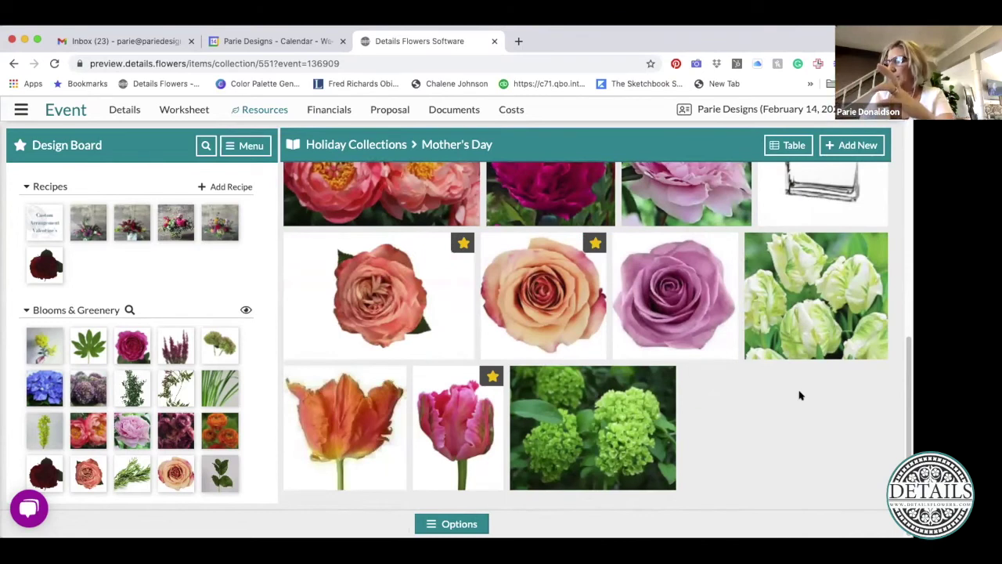
Step: Start selecting items in the Mother's Day collection and display the bulk selection choices
click(454, 524)
click(474, 460)
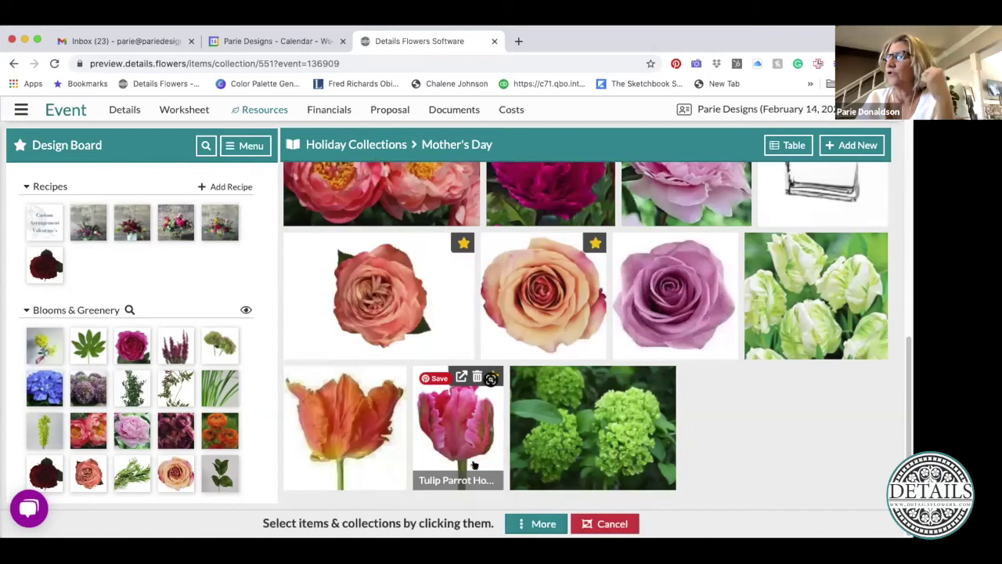
click(538, 524)
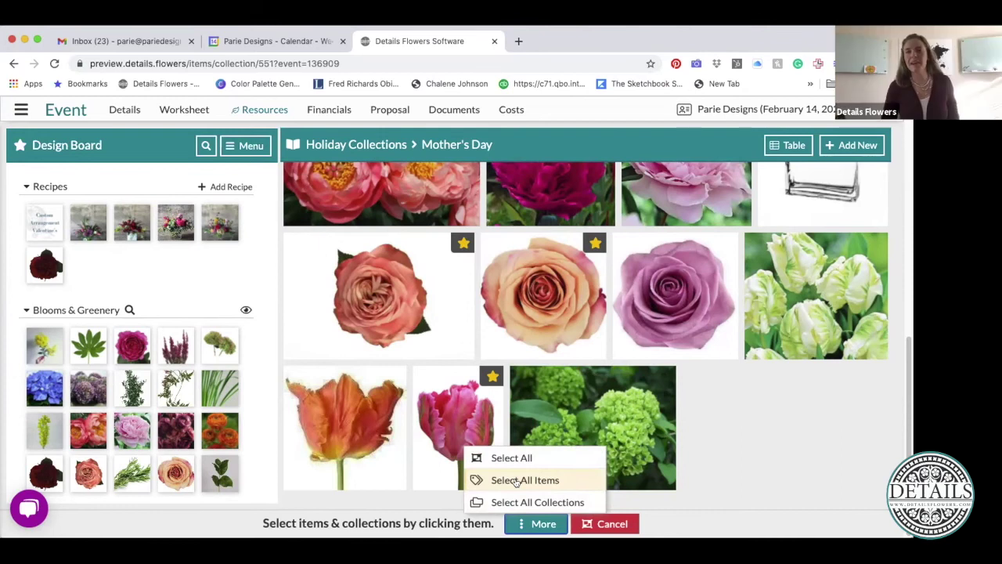
scroll(739, 468, up, 3)
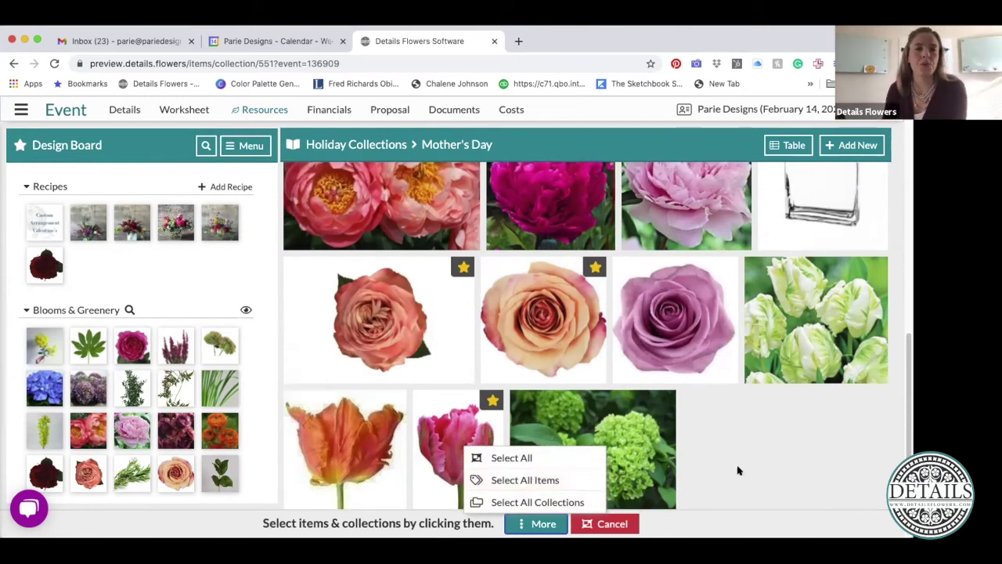
scroll(627, 336, down, 1)
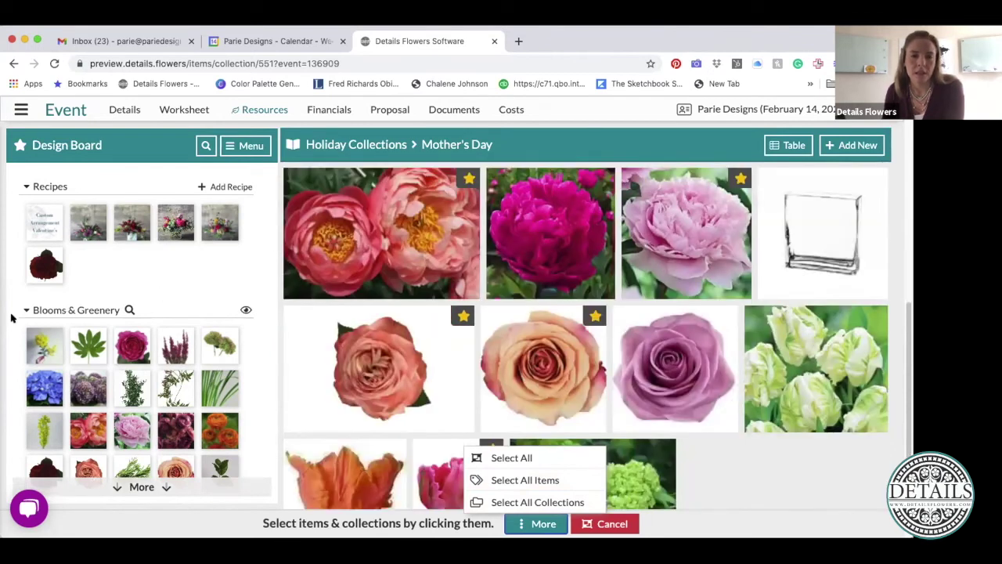
Step: Collapse the design board's Blooms & Greenery section and reopen the Holiday Collections from the gallery home
click(35, 310)
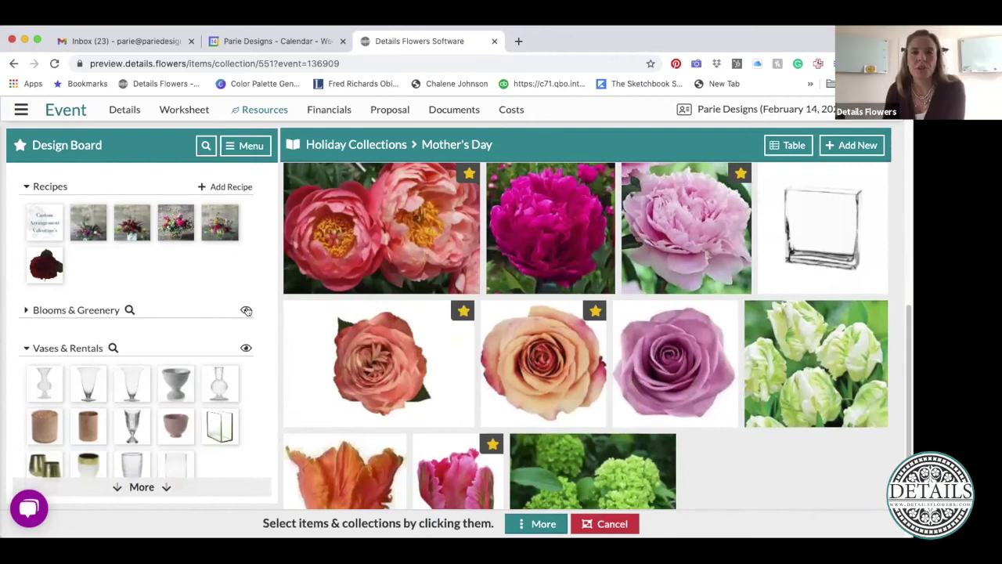
click(261, 110)
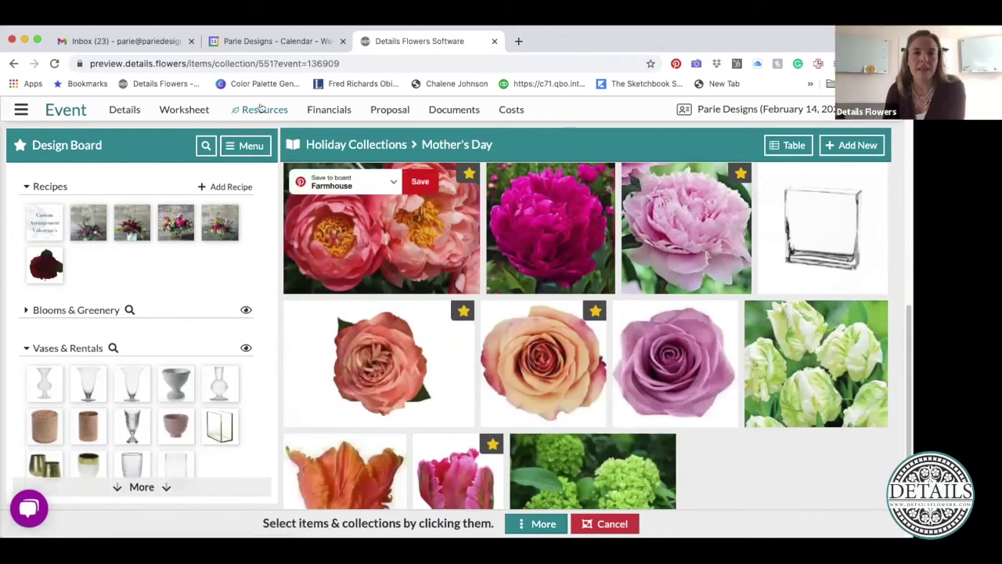
click(294, 144)
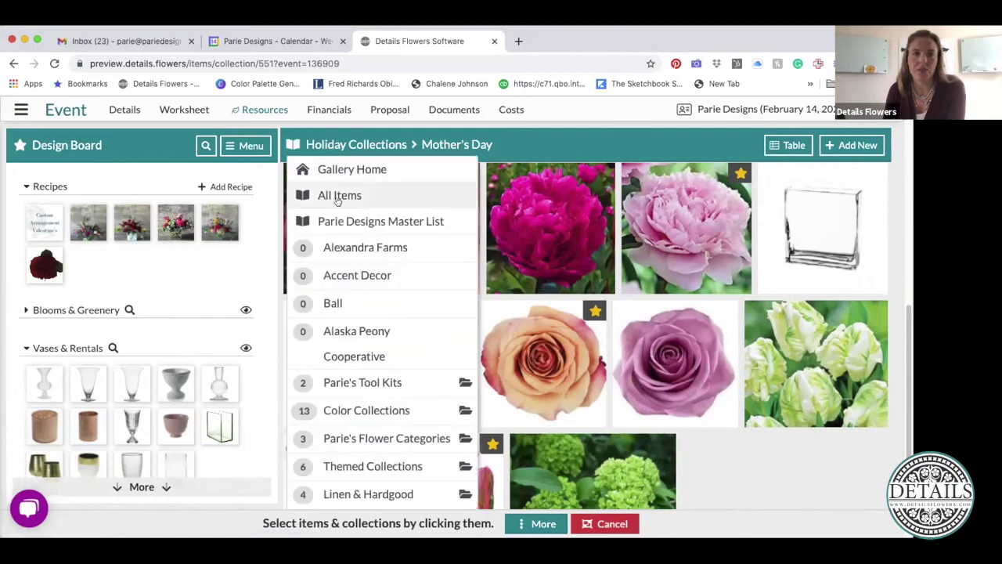
click(320, 170)
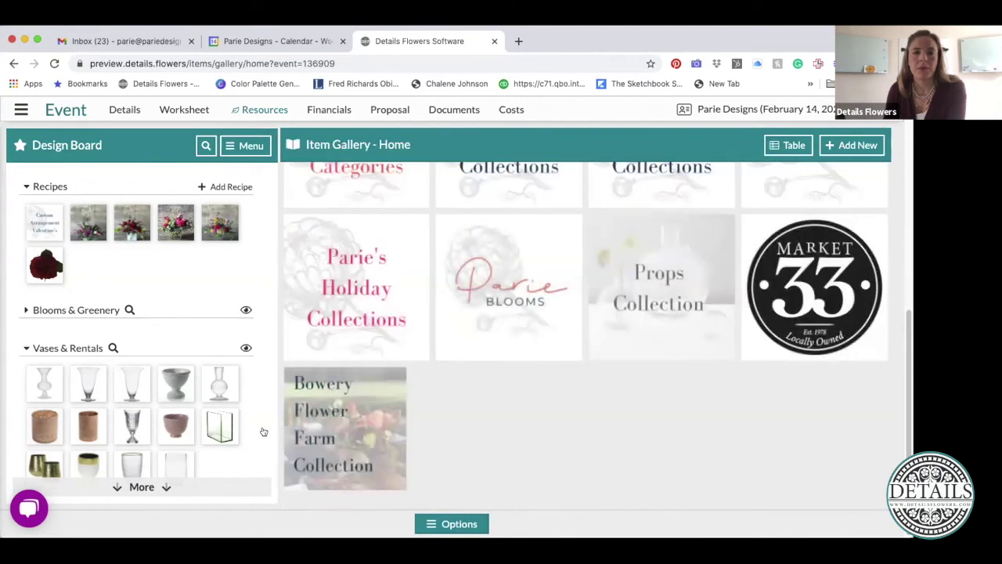
click(384, 312)
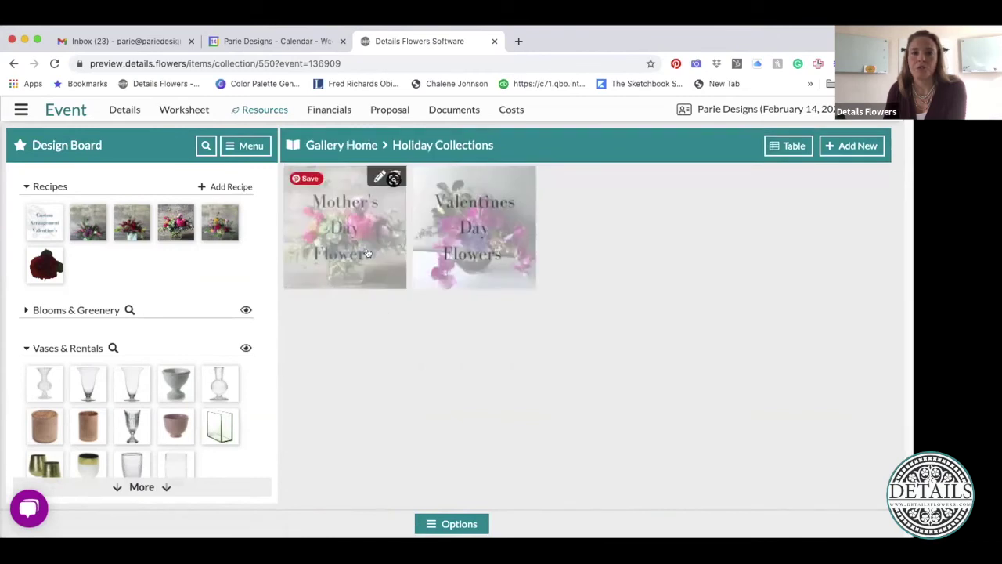
Step: Create a collection titled "Valentine's Day 2021" in the Holiday Collections with its title shown and a Color background
click(843, 145)
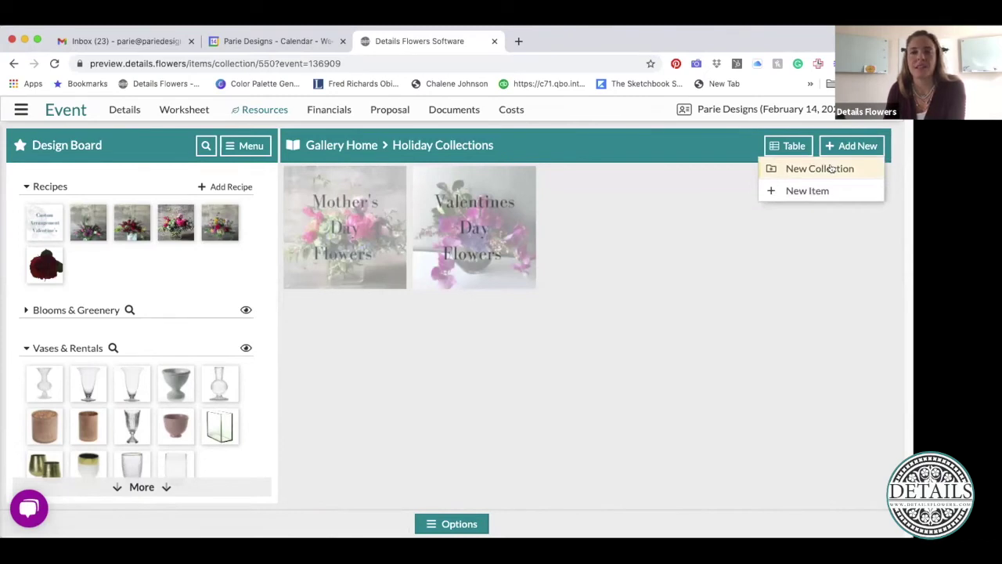
click(832, 169)
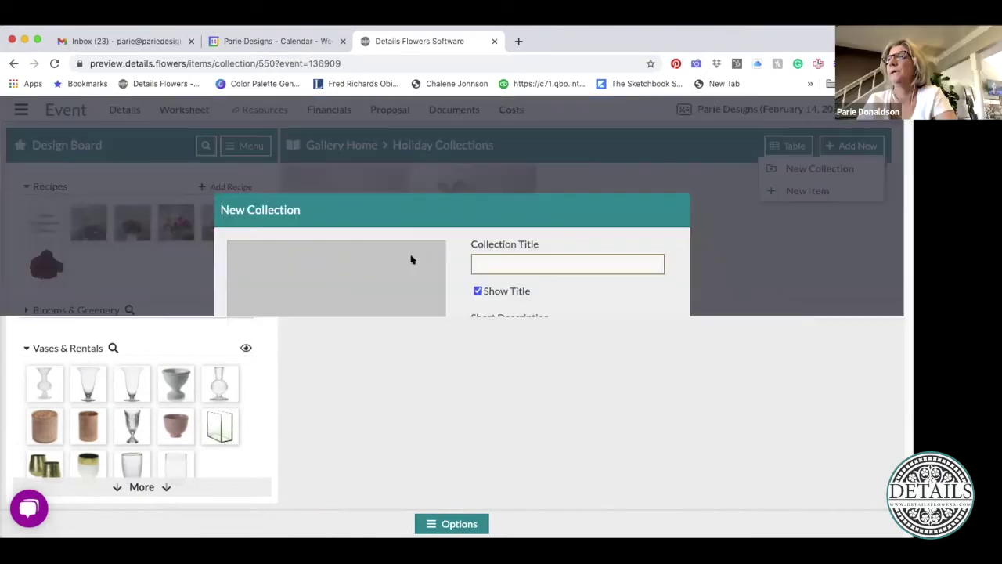
click(555, 263)
text(Valentine's Day 2021)
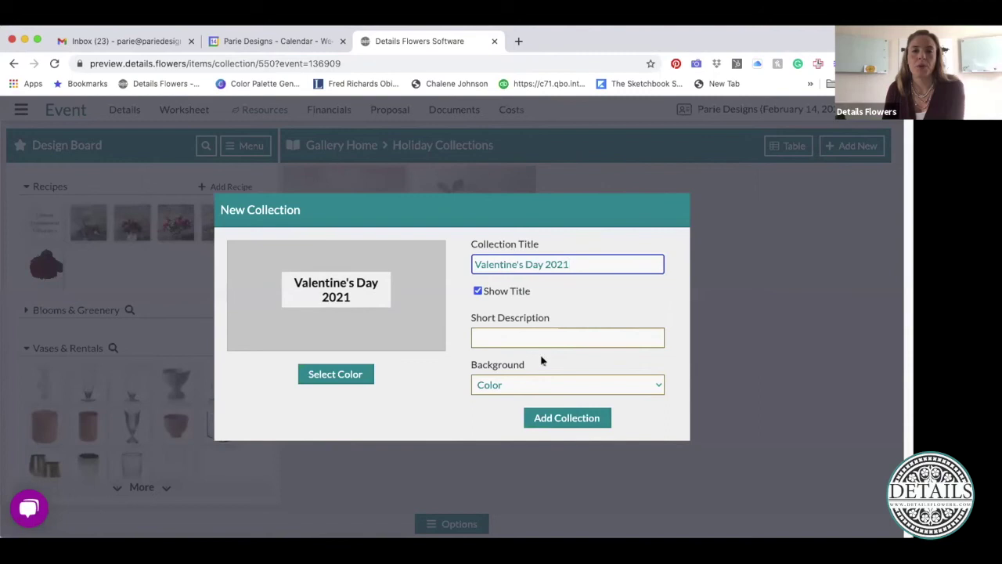
click(508, 385)
click(553, 423)
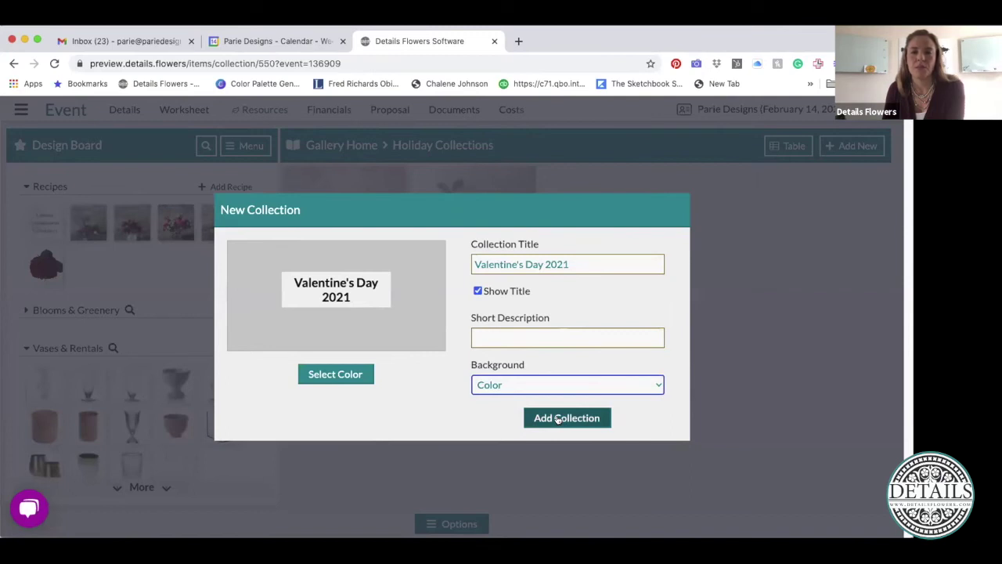
click(559, 419)
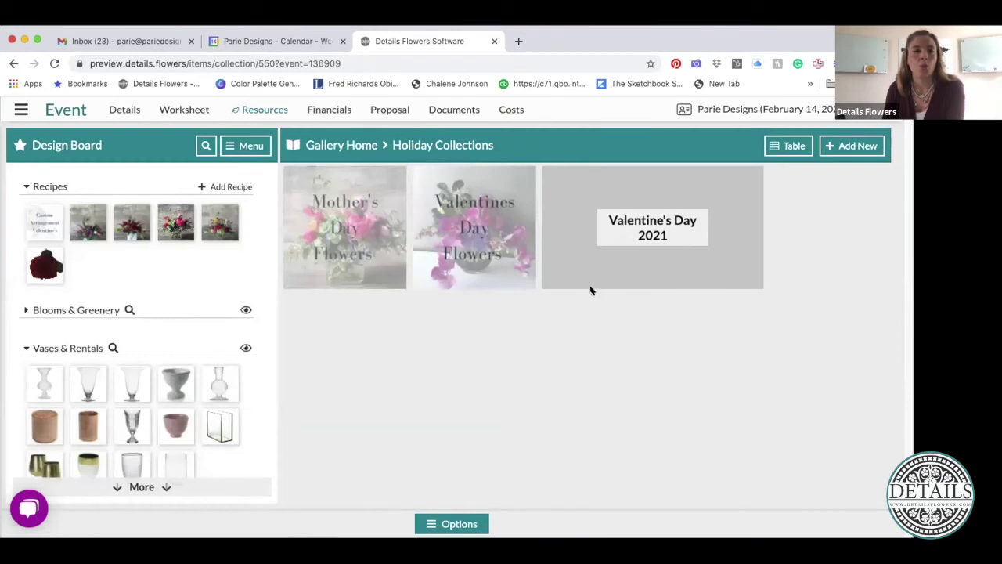
Step: Open the Valentine's Day 2021 collection and add all of the design board's favorite items to it
click(596, 260)
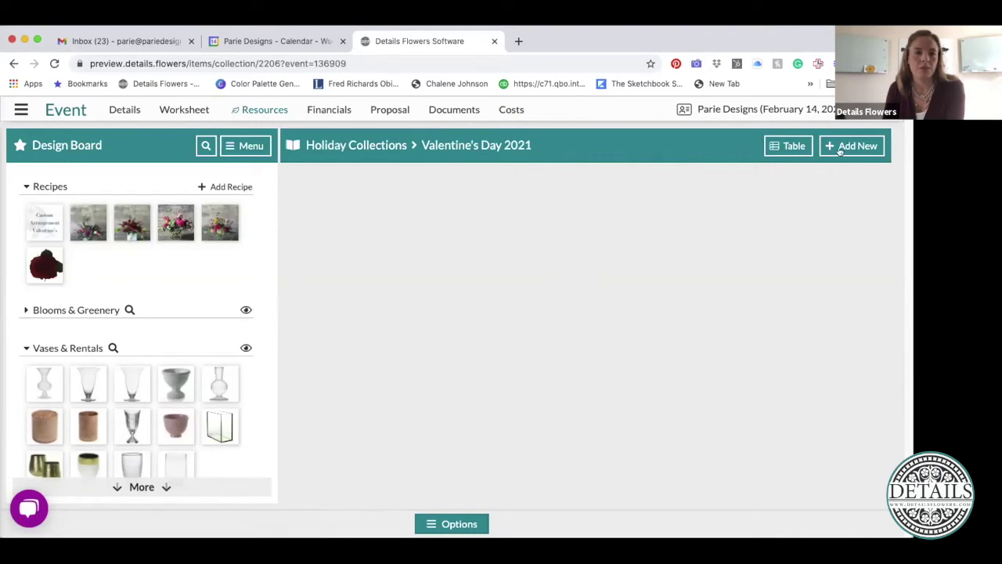
click(233, 148)
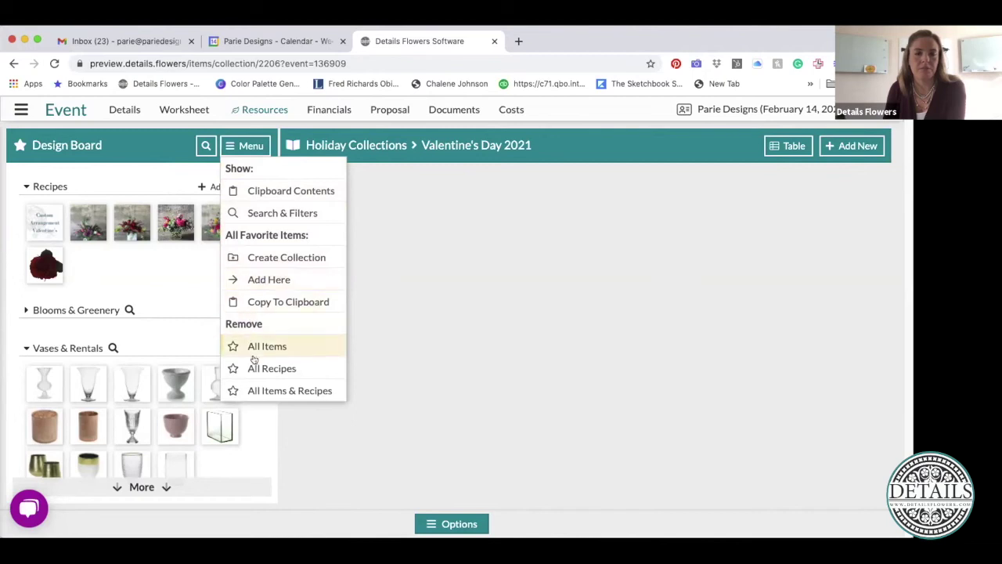
click(266, 279)
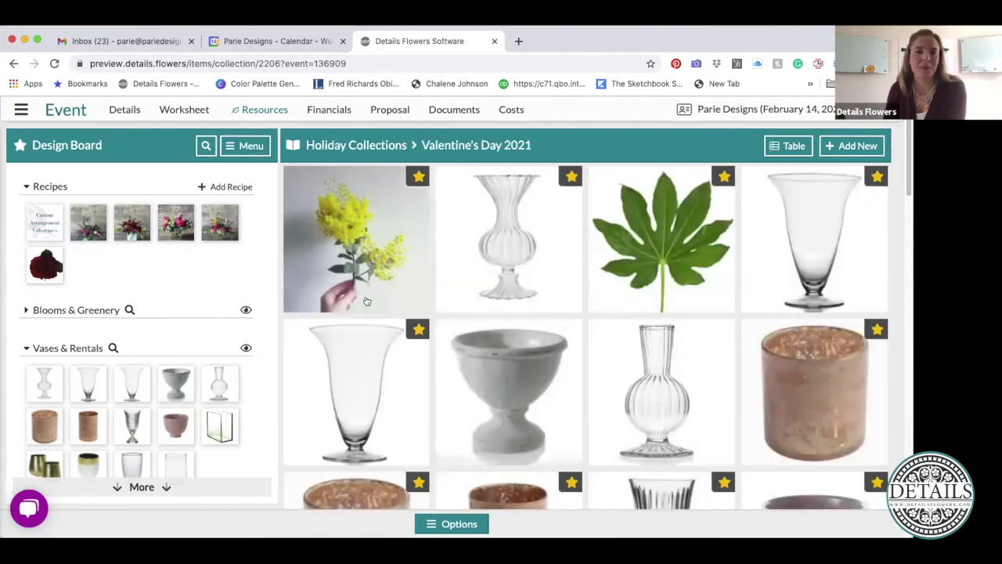
scroll(711, 370, down, 10)
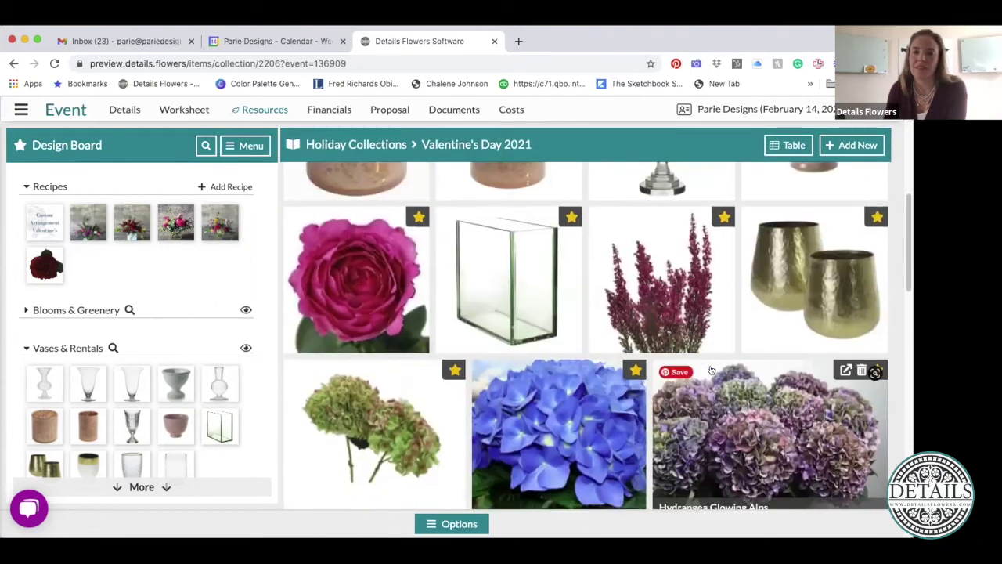
scroll(711, 370, down, 3)
scroll(711, 370, up, 10)
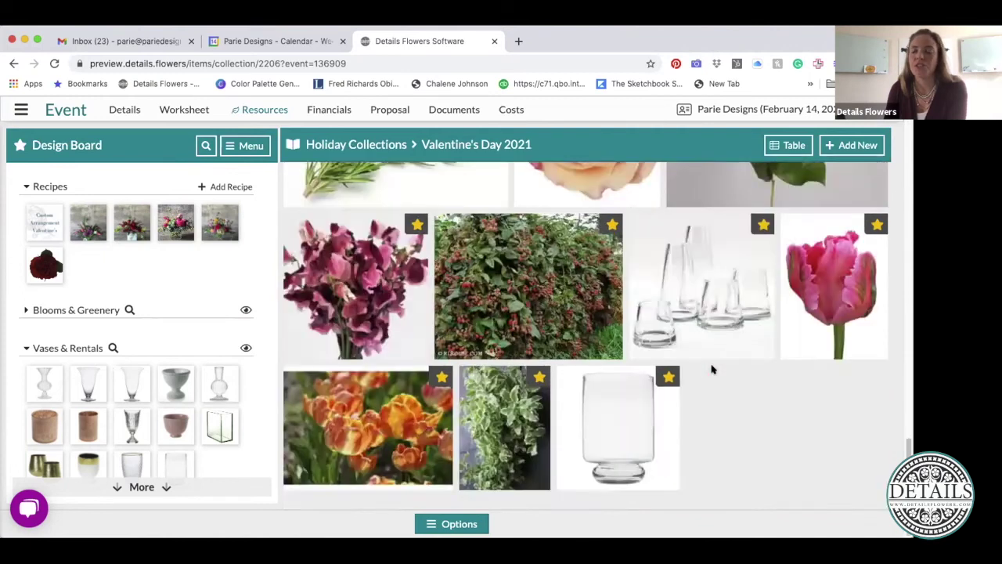
scroll(711, 370, up, 1)
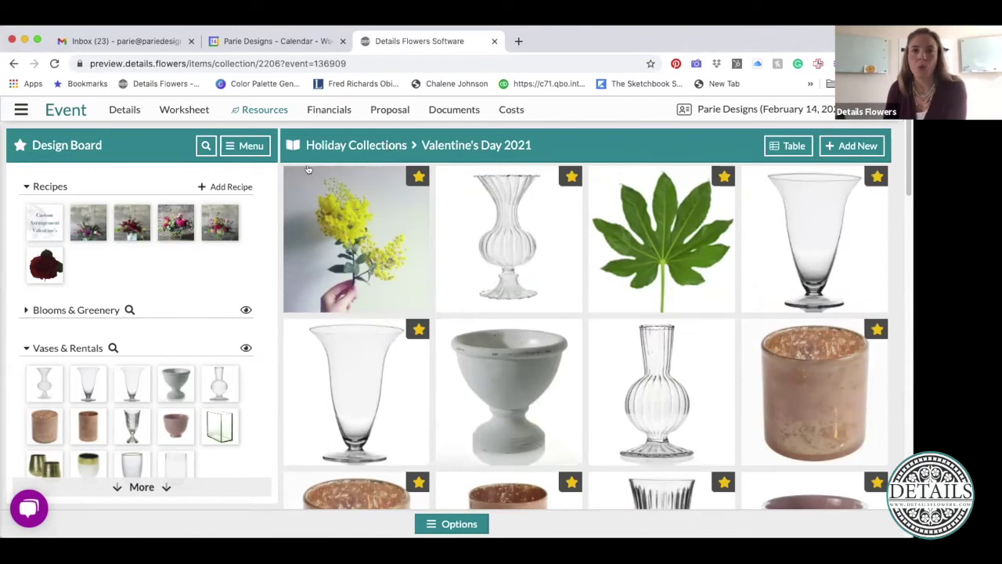
Step: Display the design board's choices for favorite items and return to the Holiday Collections overview
click(237, 149)
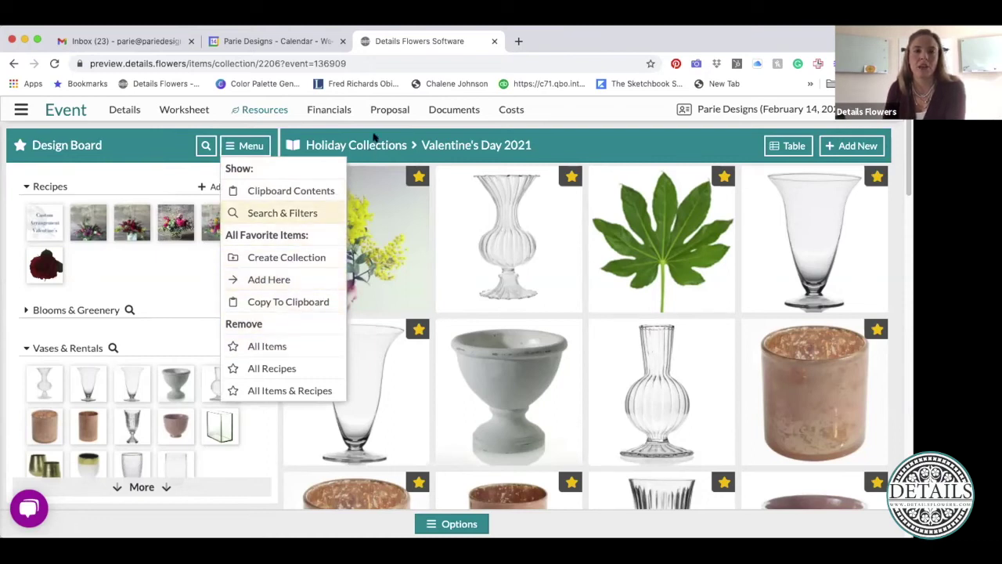
click(374, 146)
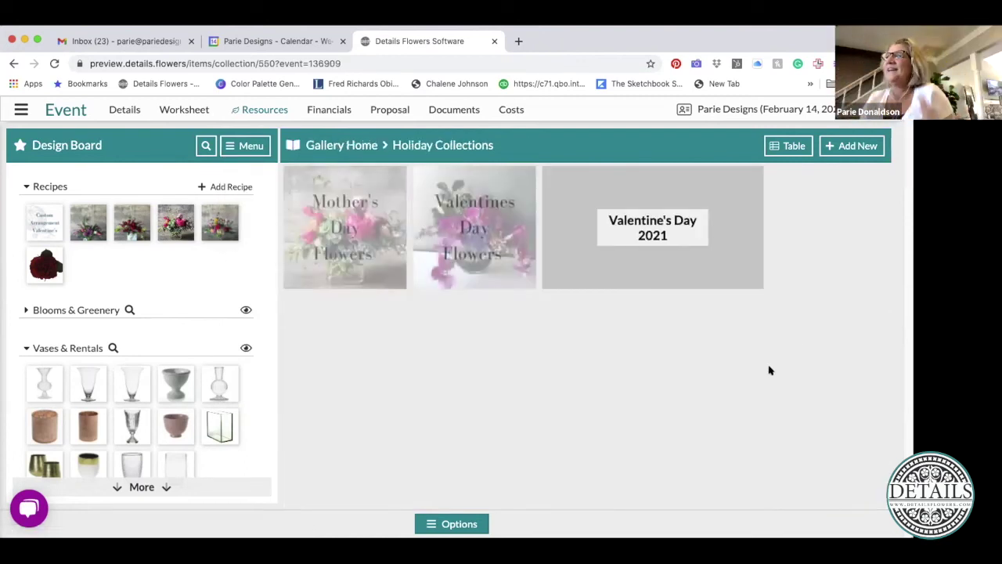
mouse_move(510, 271)
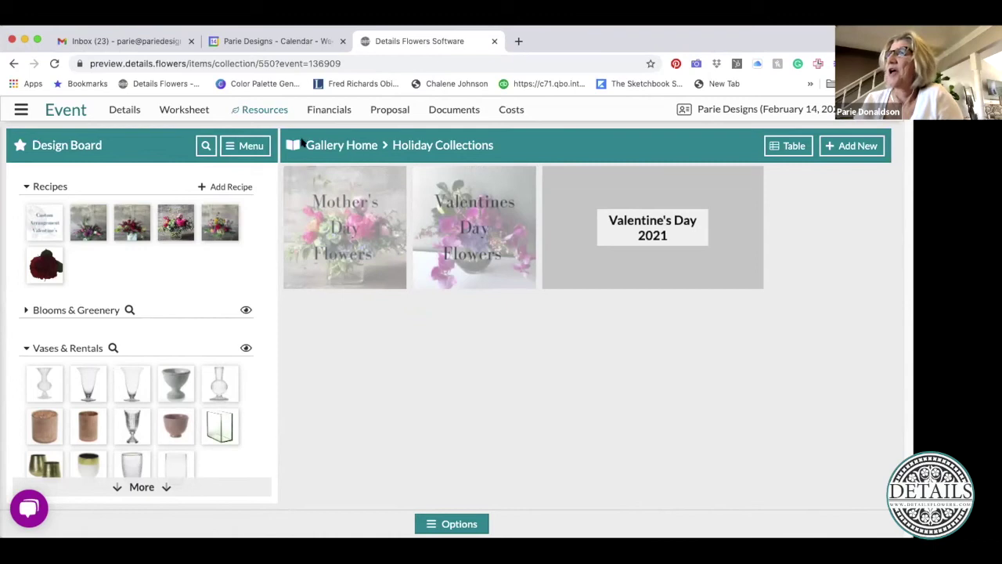
Step: Open the event's worksheet and expand the Valentine's Tulips recipe to look through its ingredients
click(180, 109)
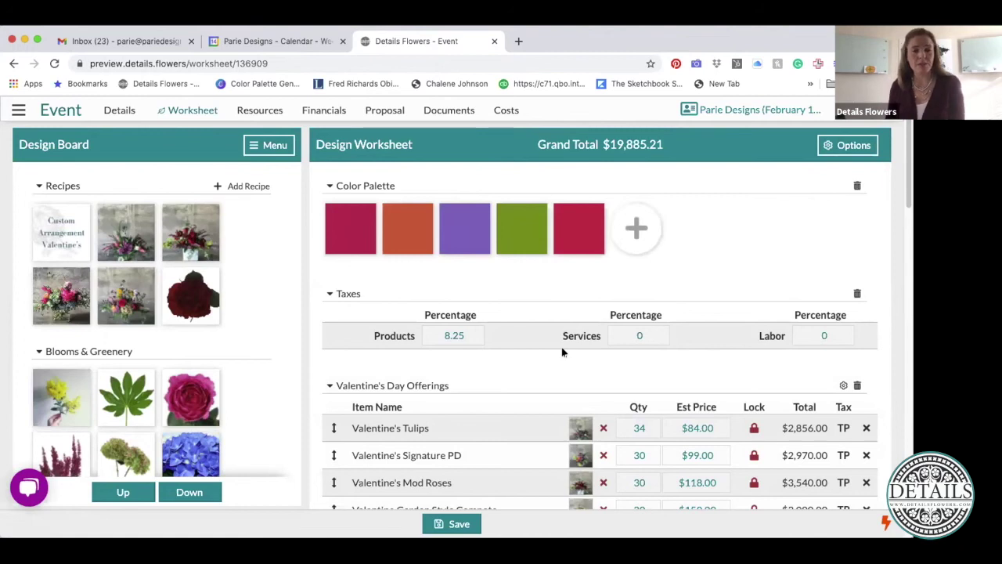
scroll(562, 352, down, 5)
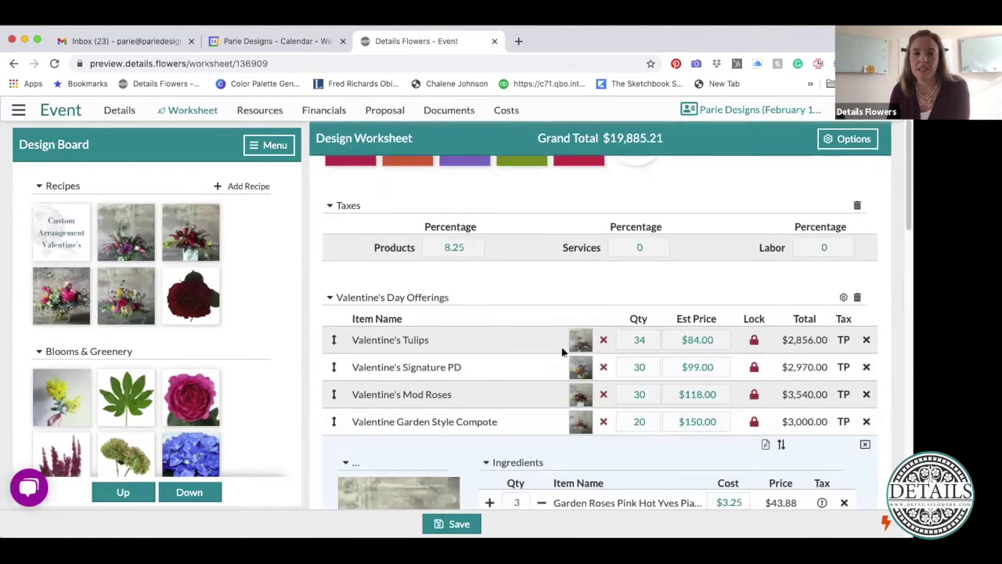
scroll(562, 352, up, 5)
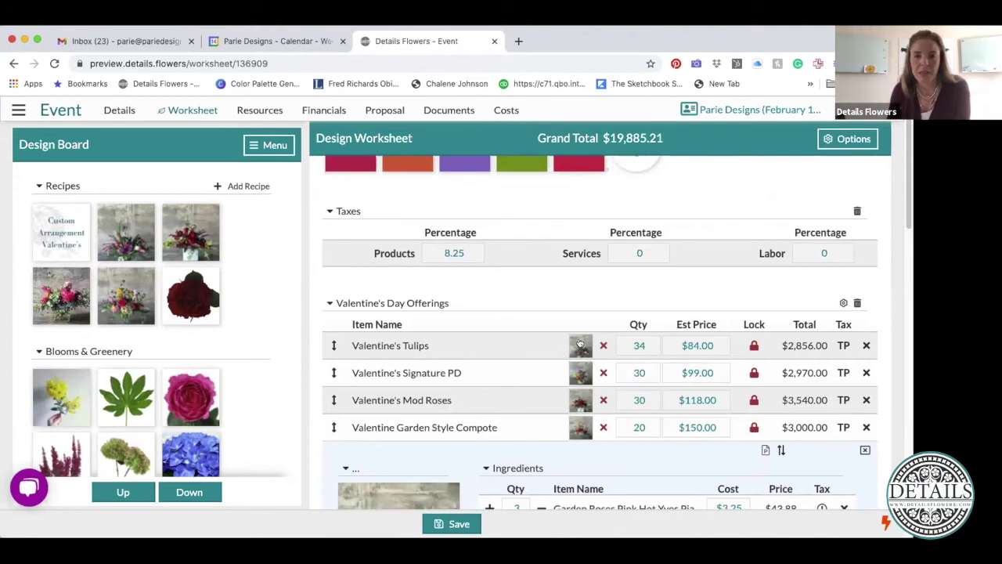
click(580, 345)
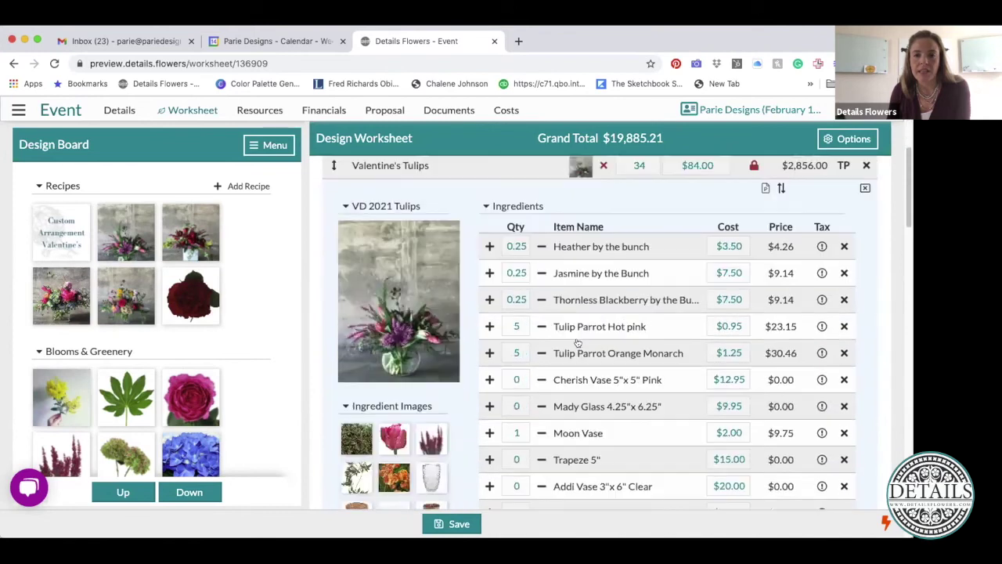
scroll(577, 342, up, 2)
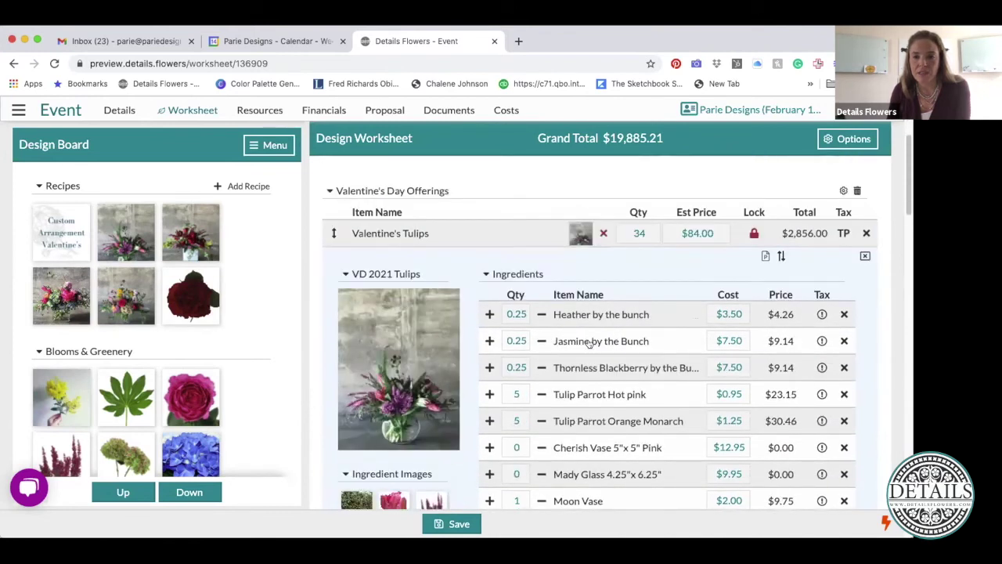
scroll(653, 338, down, 2)
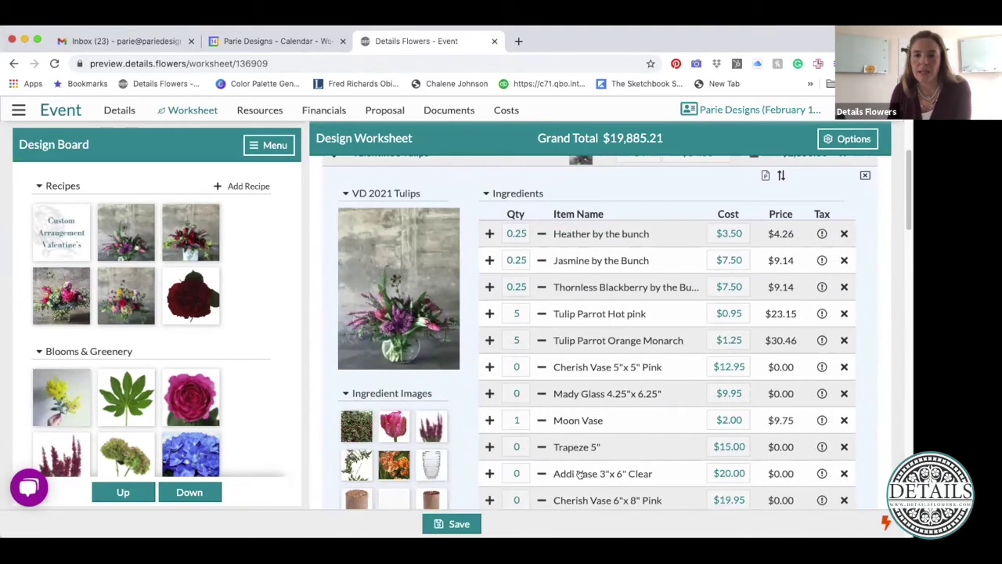
Step: Open the item record of the Addi Vase 3"x 6" Clear ingredient and make its details editable
click(553, 474)
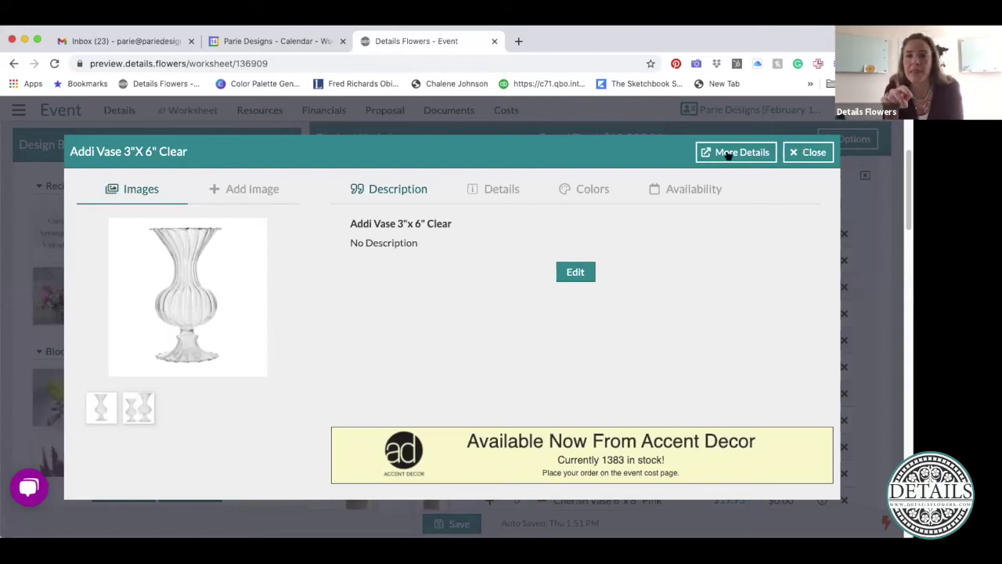
click(575, 272)
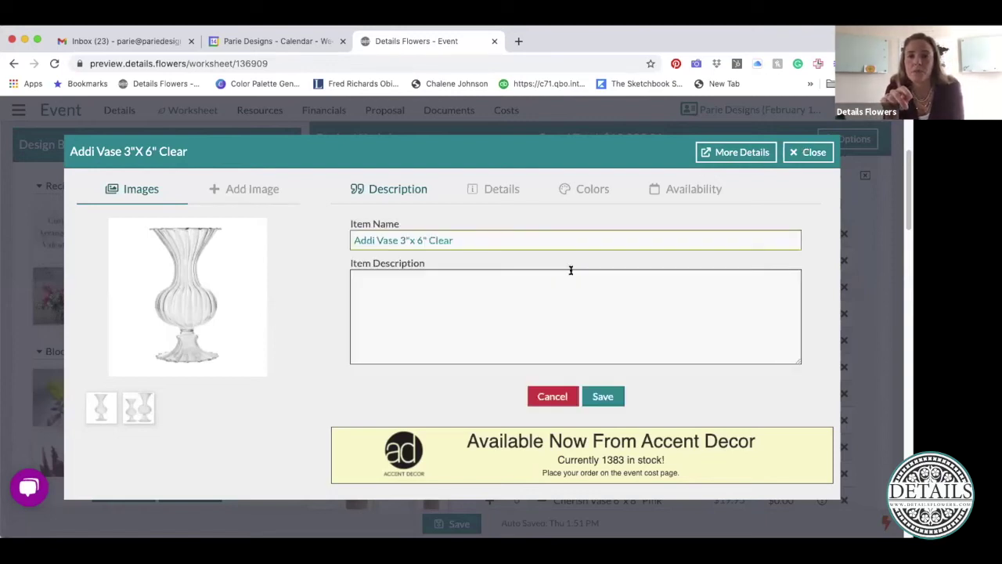
click(499, 189)
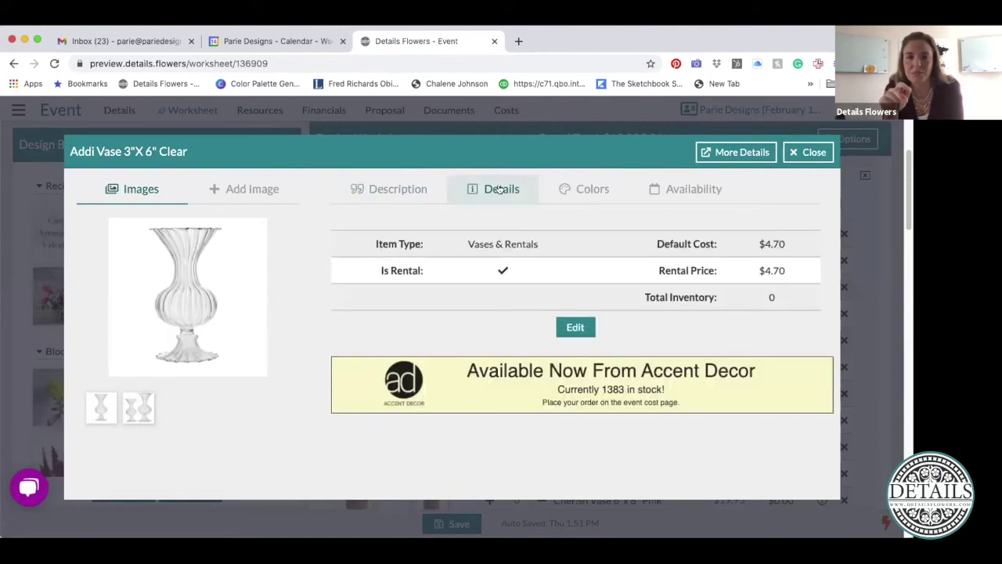
click(575, 327)
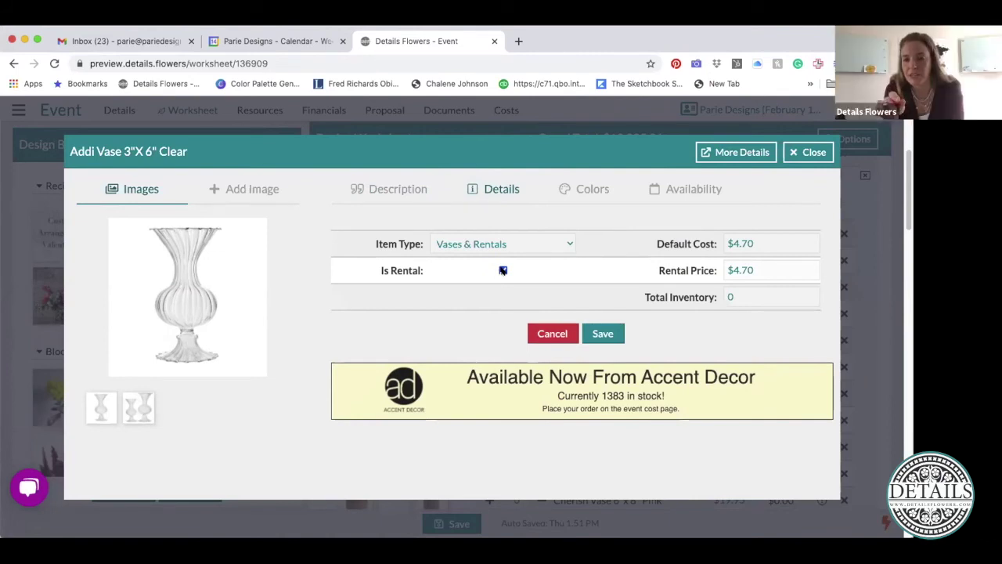
Step: Enter 24 as the total inventory of the Addi Vase 3"x 6" Clear
click(736, 298)
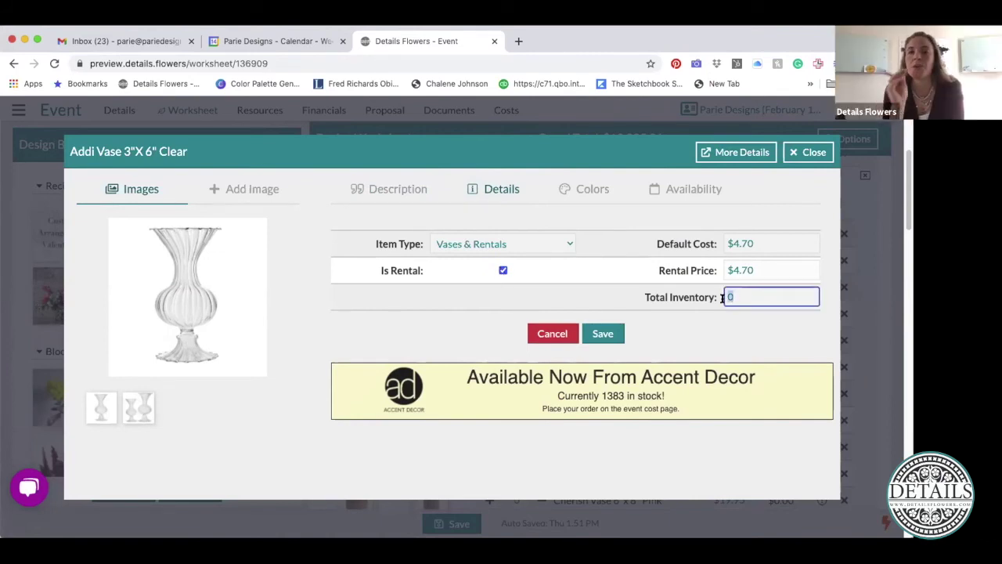
text(24)
key(Tab)
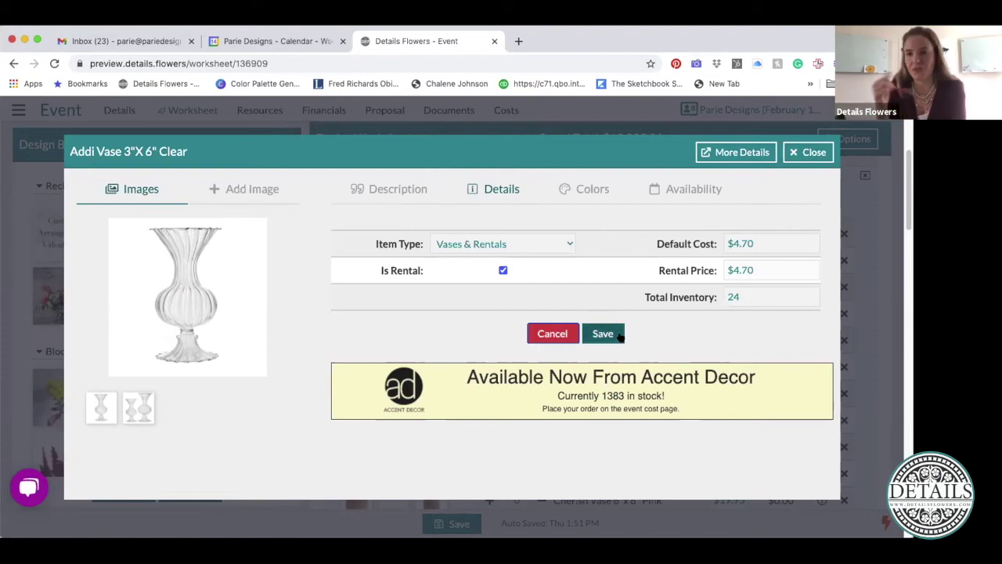
Step: Set the Addi Vase's total inventory to 4, save the details and close the item record
double_click(730, 301)
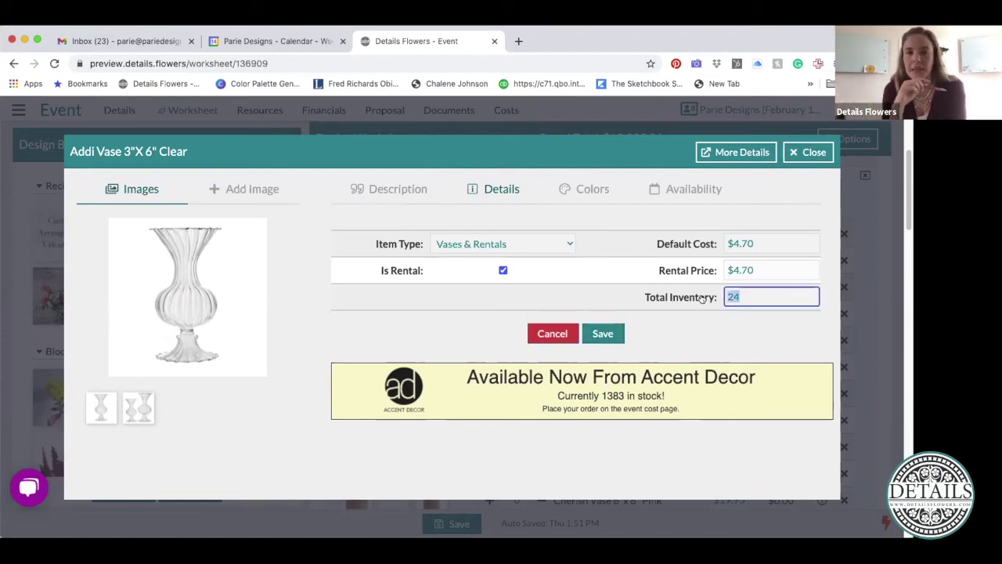
text(4)
key(Tab)
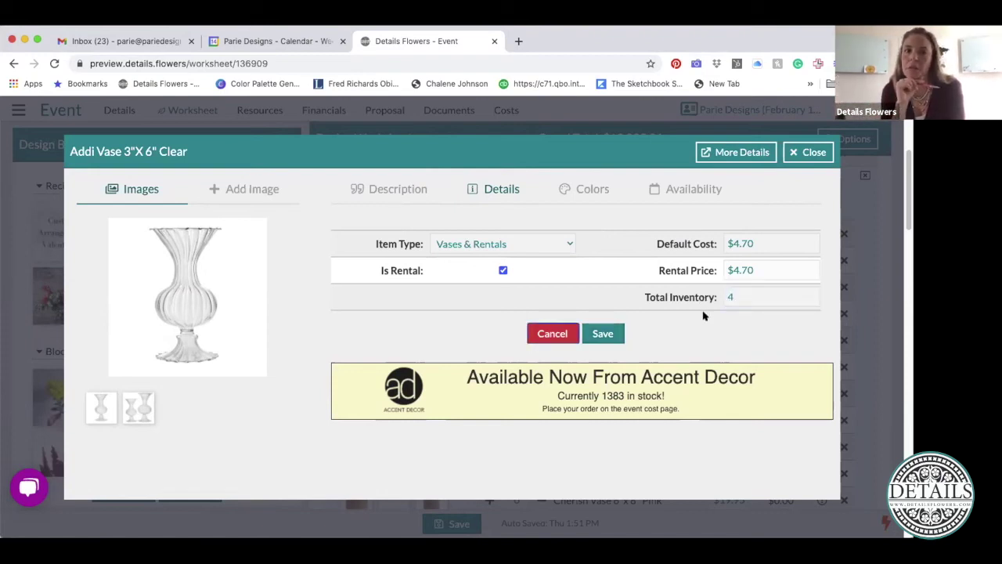
click(603, 335)
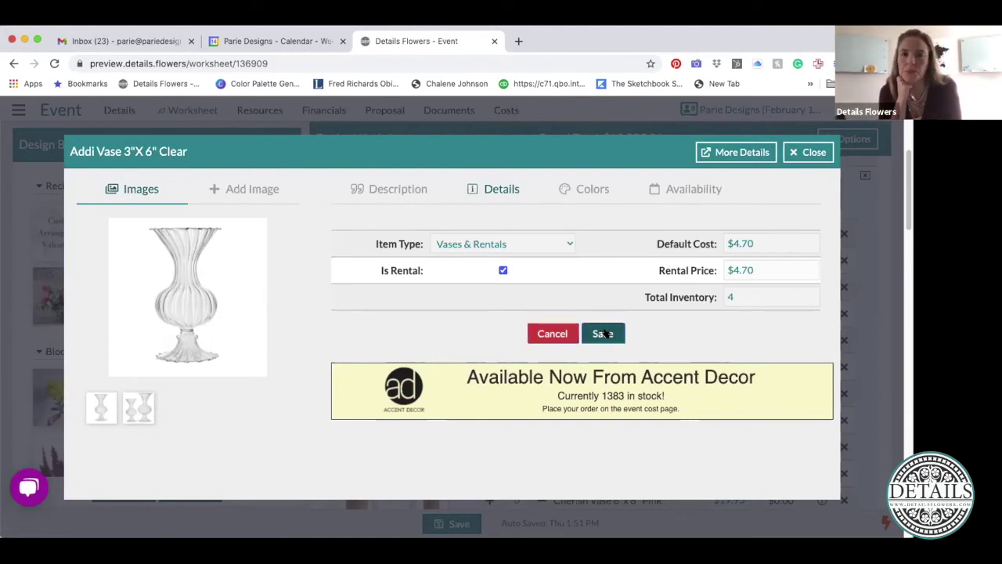
click(603, 333)
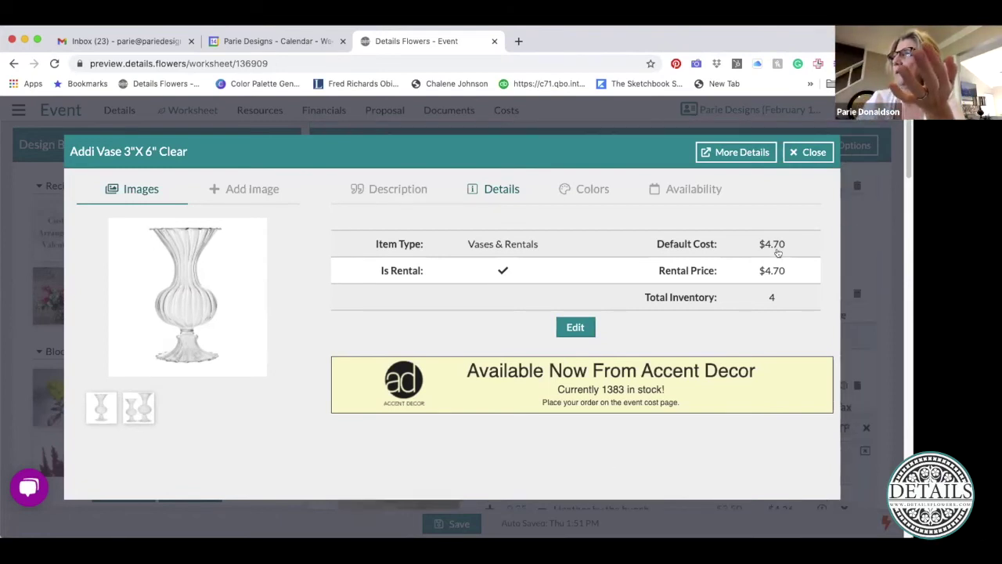
click(793, 152)
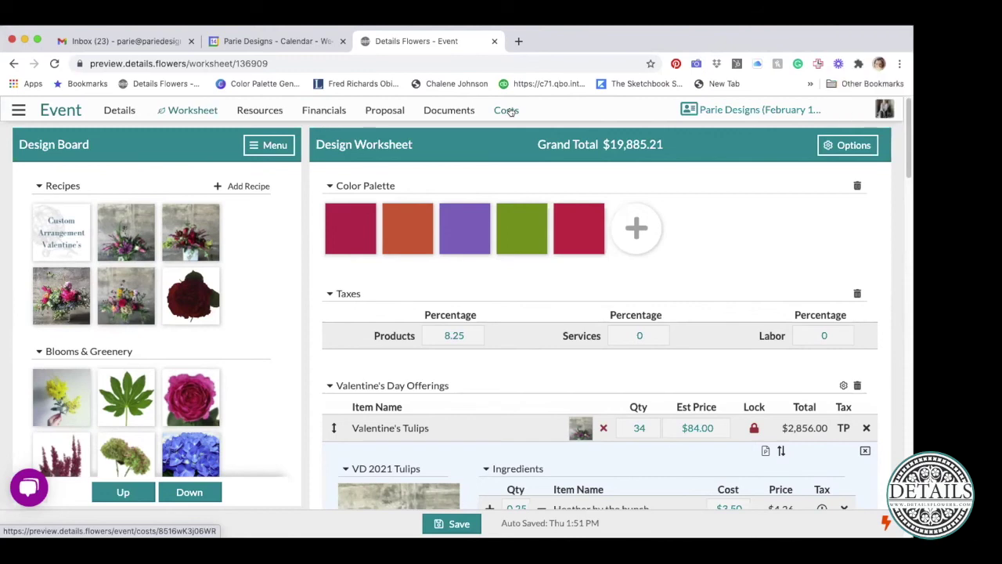
Step: Open the event's costs and review the Blooms & Greenery quantities, stem costs and suppliers
click(509, 112)
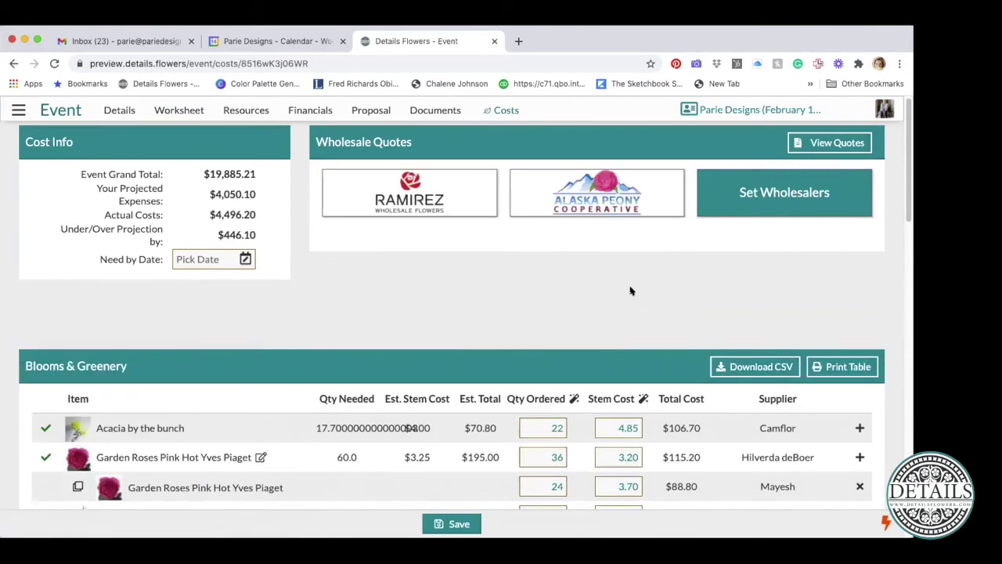
scroll(628, 291, down, 2)
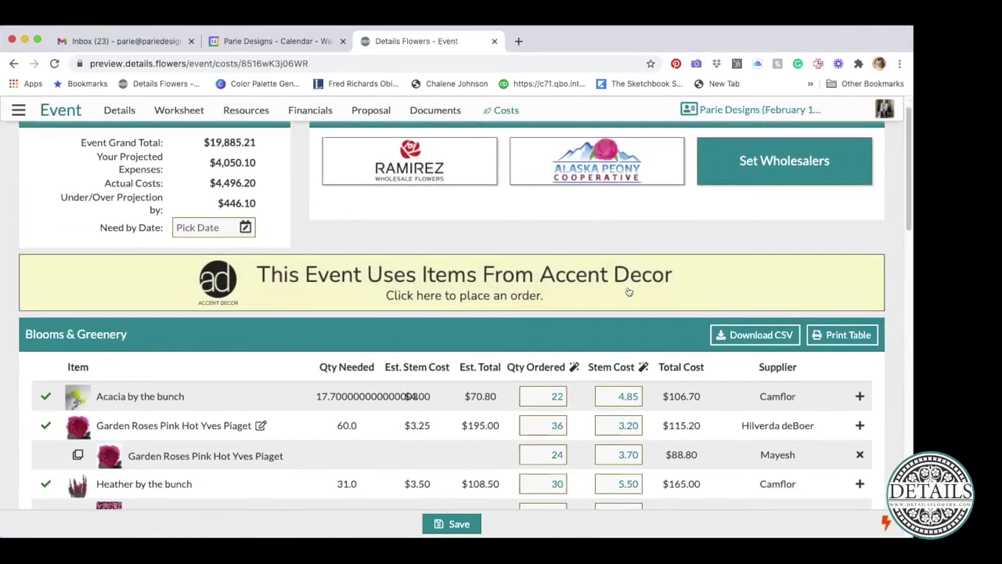
scroll(631, 292, down, 4)
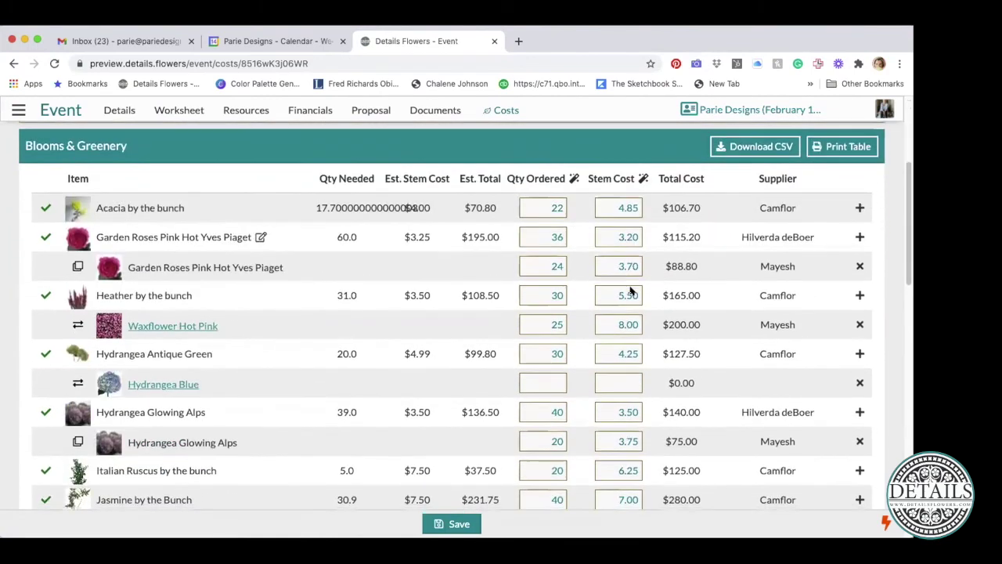
scroll(630, 288, up, 1)
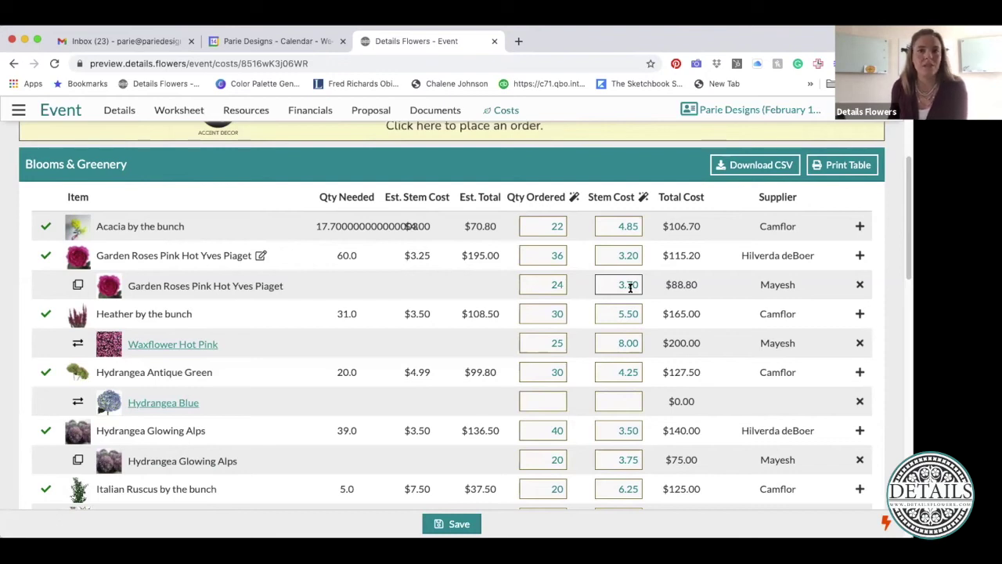
Step: Open the support contact form and view the available types of request
click(15, 112)
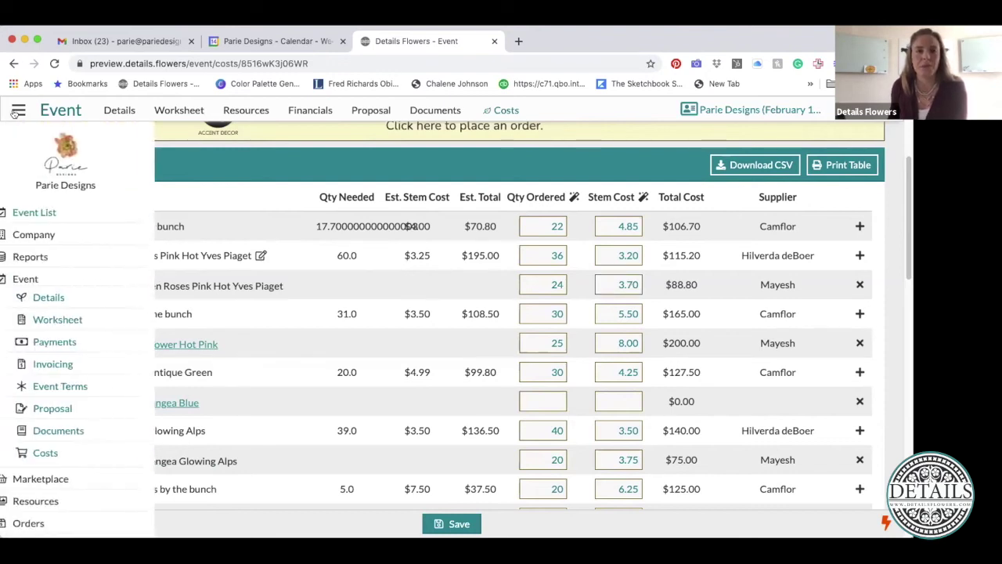
click(68, 495)
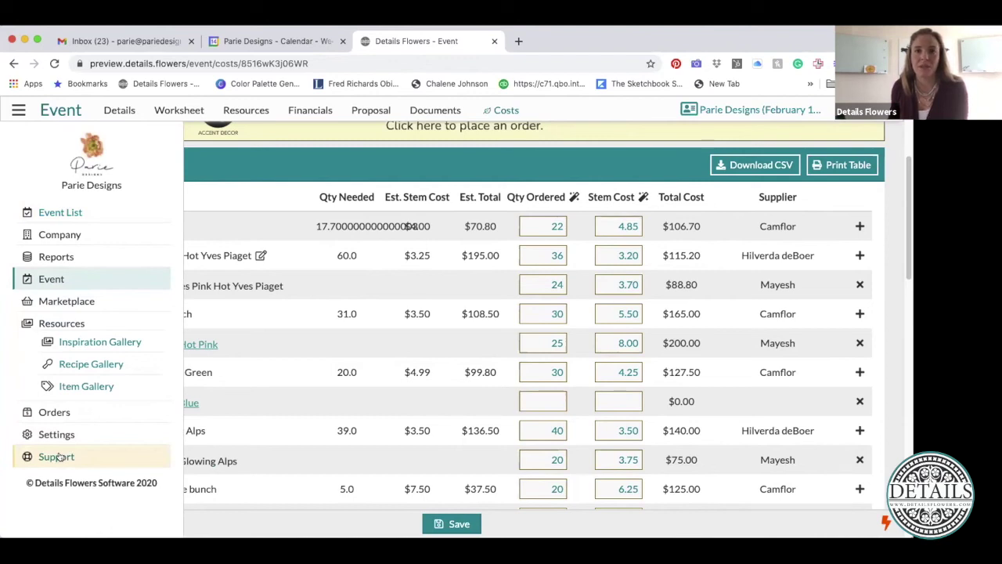
click(60, 457)
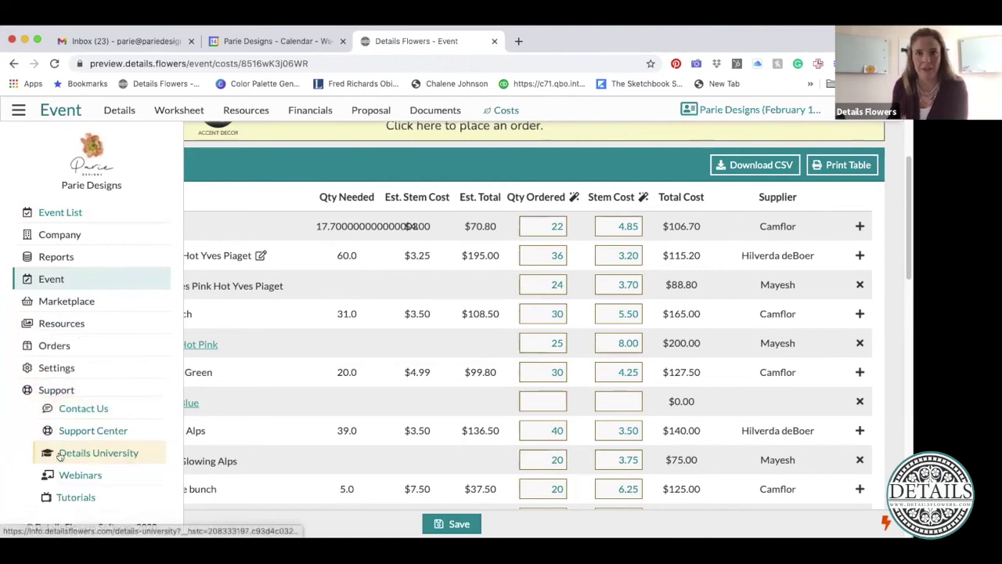
click(82, 408)
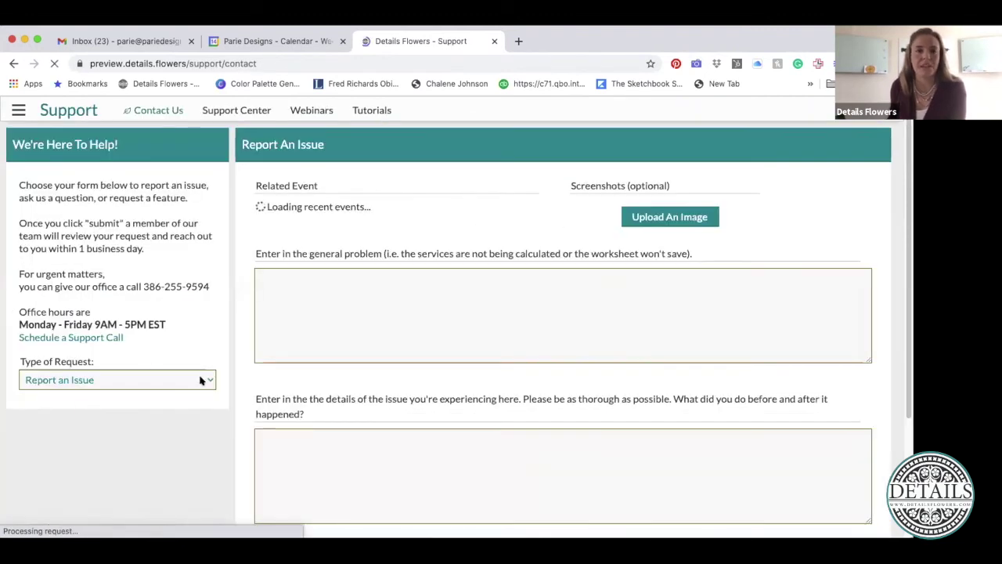
click(208, 381)
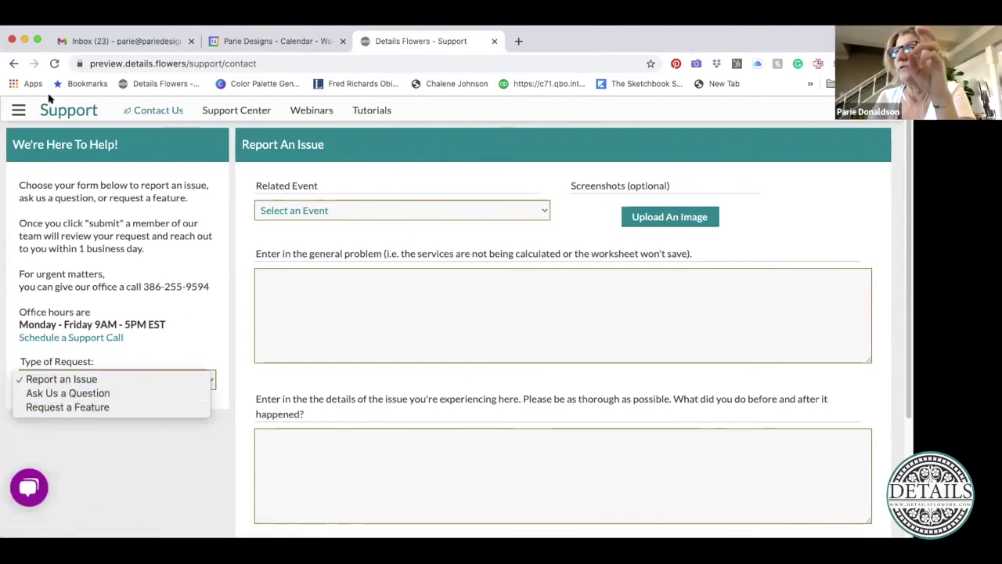
Step: Reopen the support contact form, set the type of request to Request a Feature and ready the feature description for entry
click(18, 110)
click(18, 110)
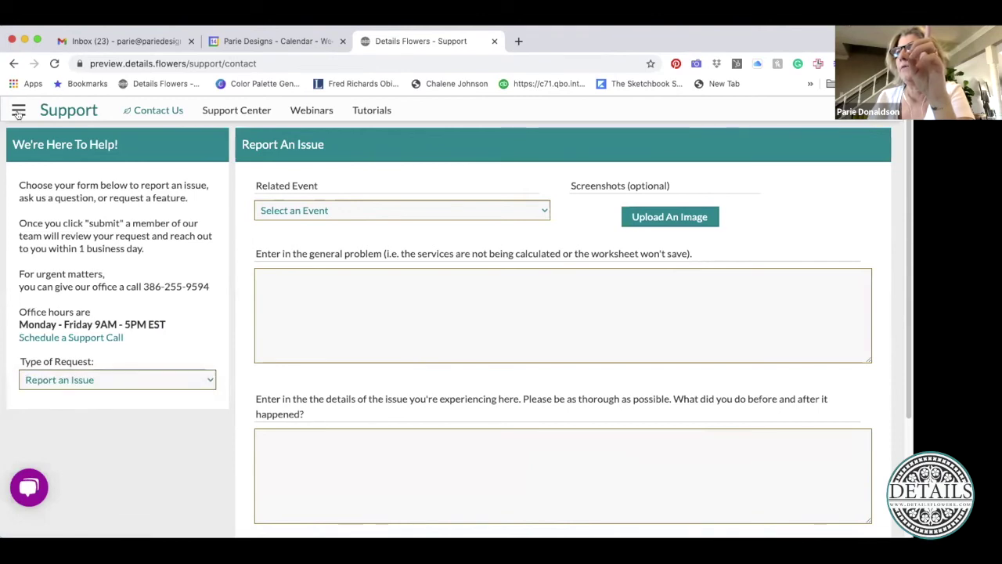
click(57, 367)
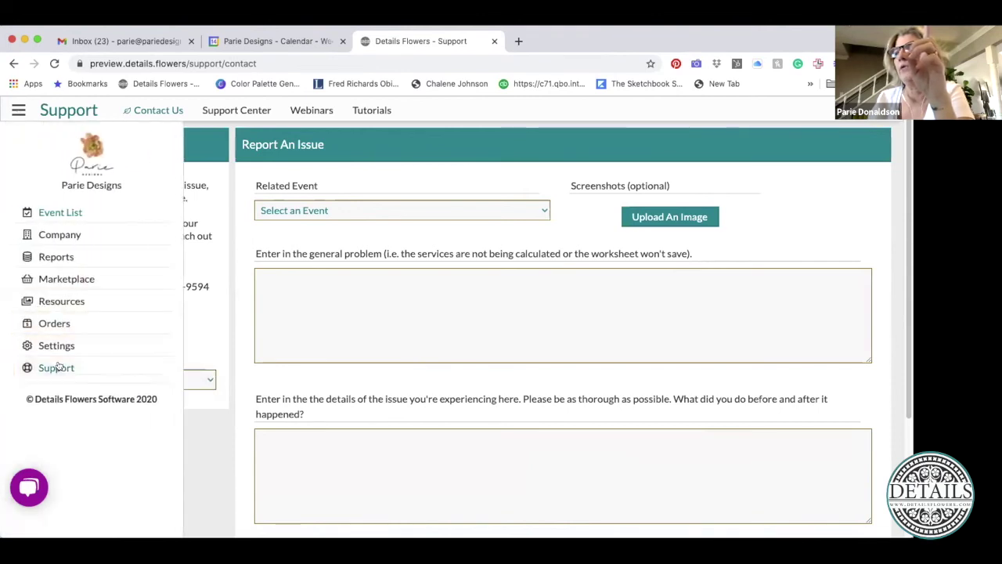
click(82, 386)
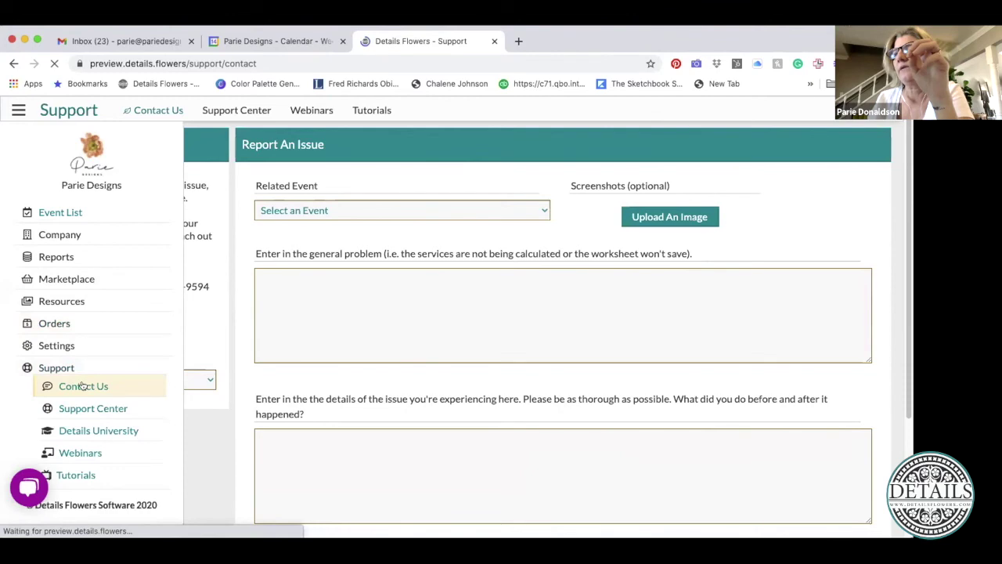
click(210, 383)
click(71, 407)
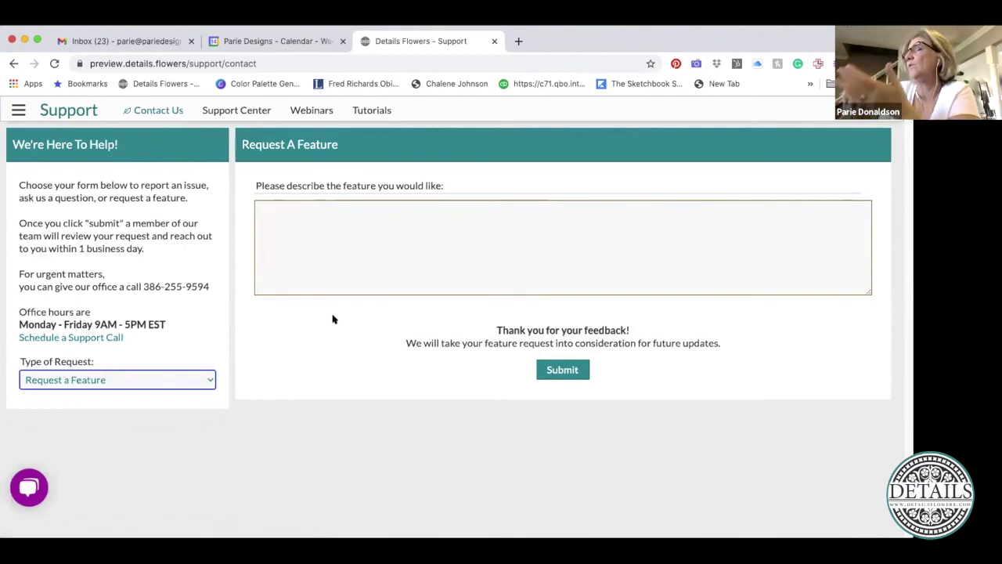
click(285, 212)
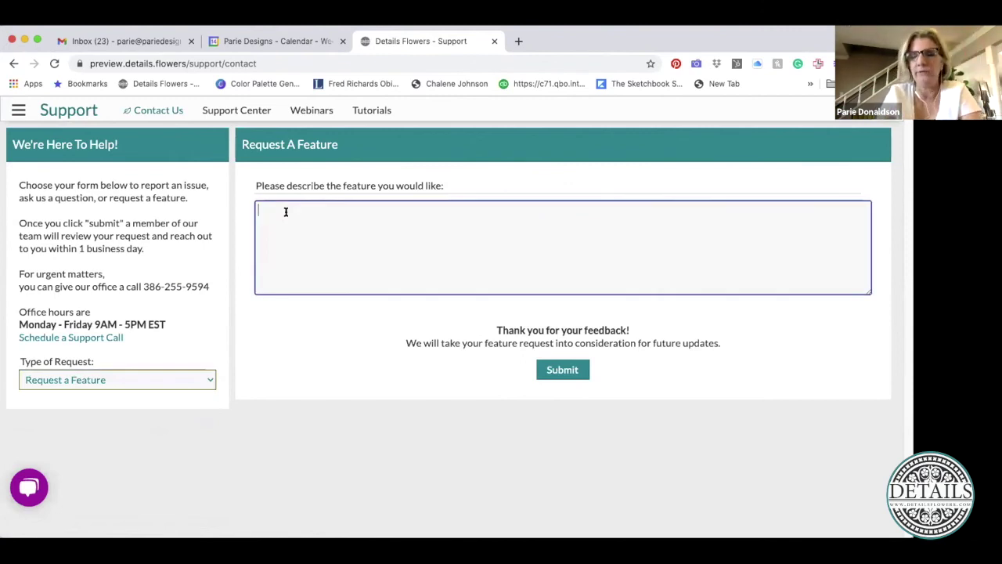
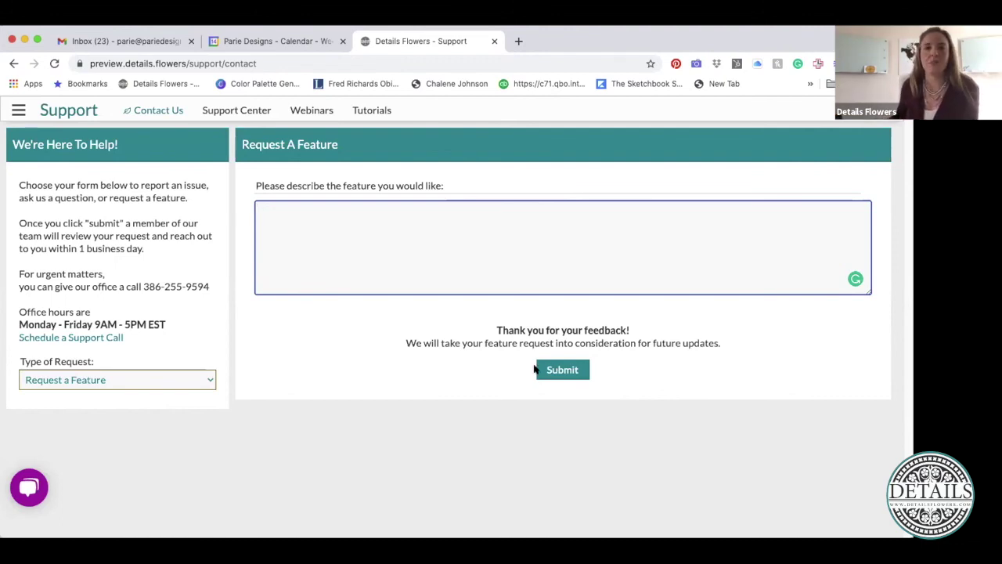
Step: Go back to the event list and open the worksheet of the Tips & Tricks on Holidays event
click(19, 109)
click(69, 213)
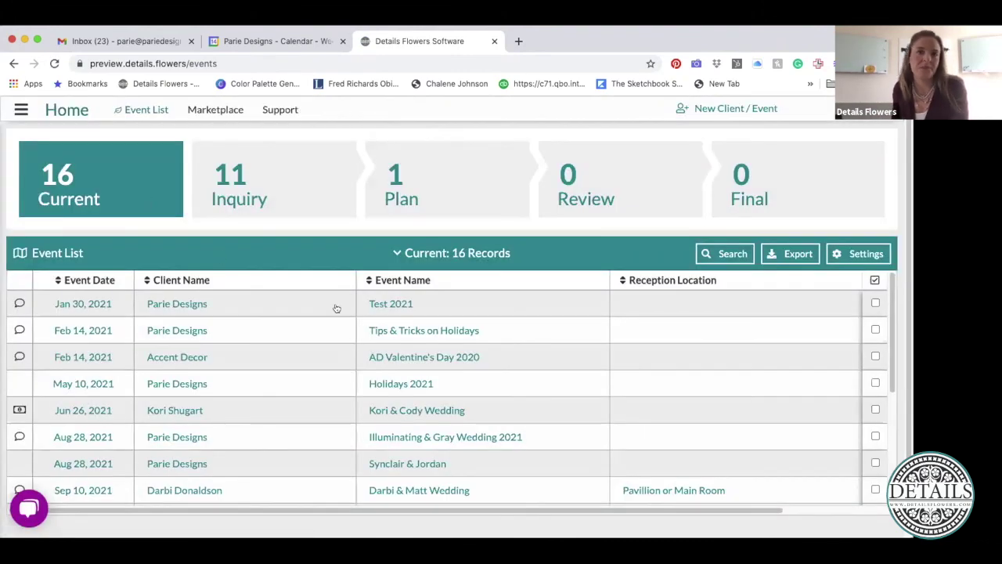
scroll(442, 321, down, 1)
scroll(445, 345, up, 1)
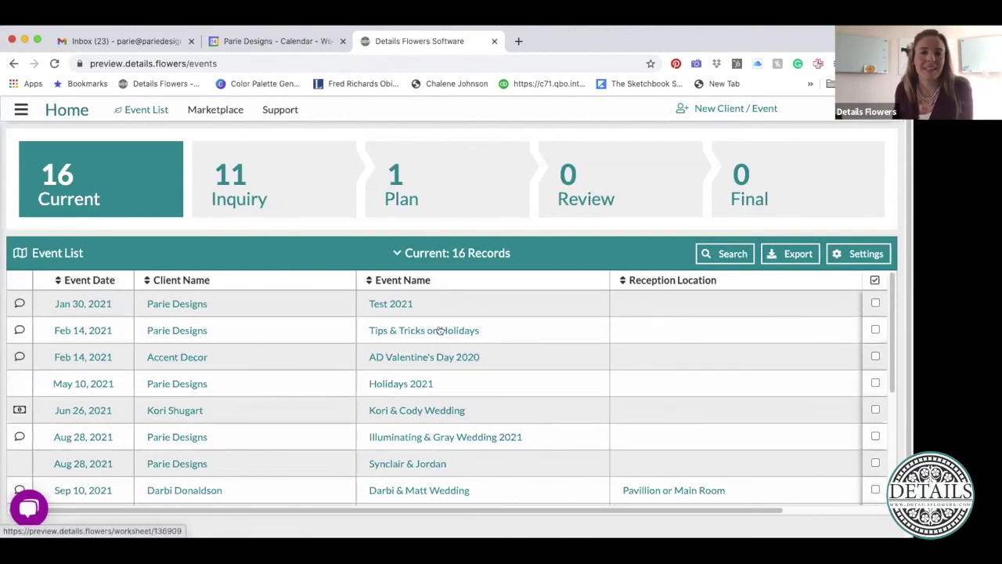
click(440, 331)
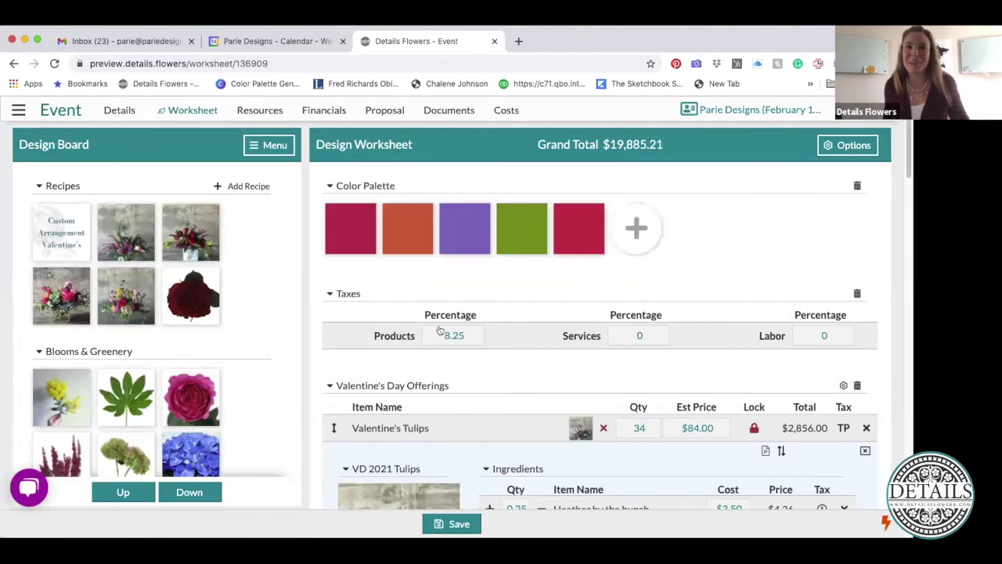
Step: Review the Valentine's Day Offerings on the worksheet, including the ingredients of Valentine's Tulips and Valentine Garden Style Compote
scroll(440, 330, down, 1)
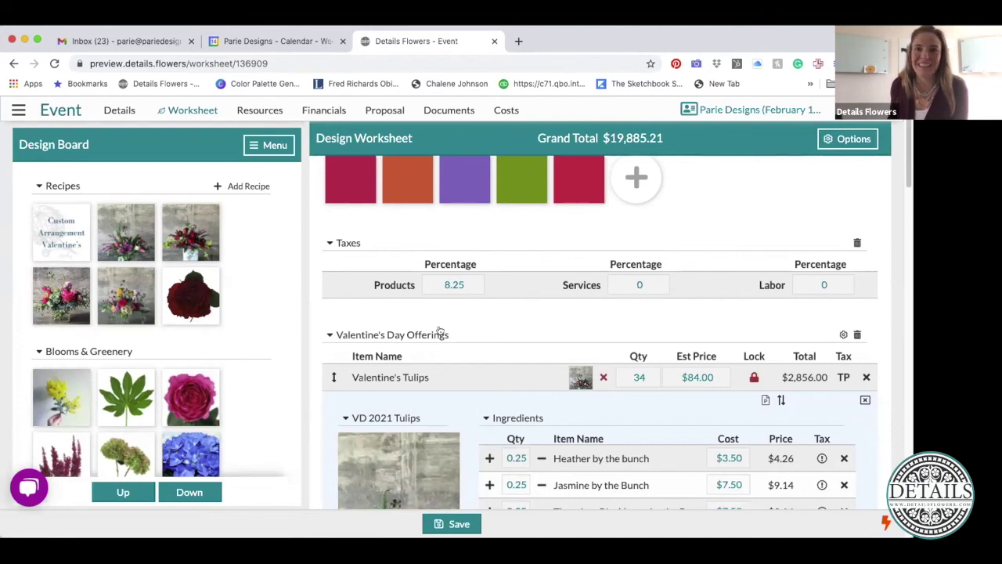
scroll(520, 366, down, 1)
scroll(521, 365, down, 4)
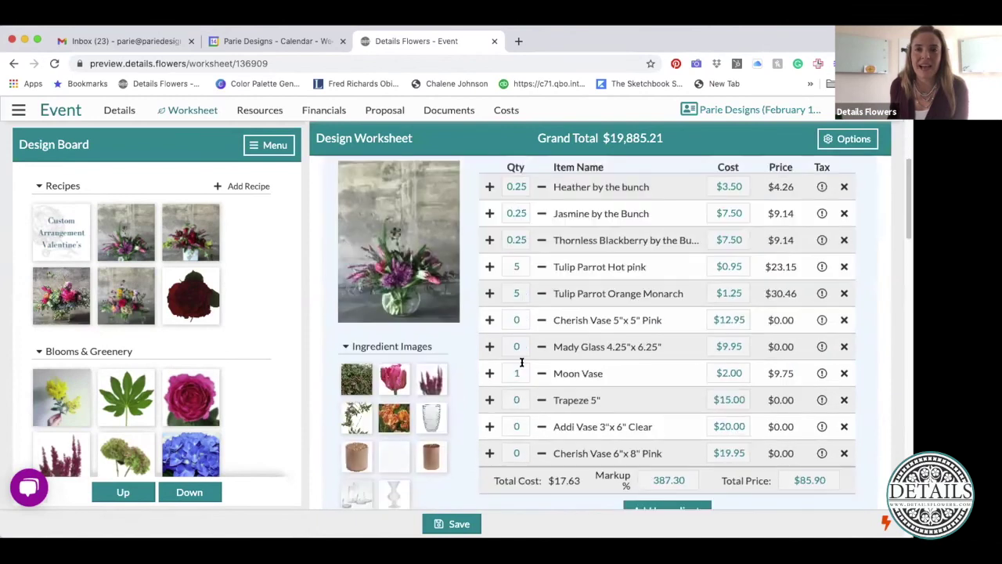
scroll(520, 364, down, 7)
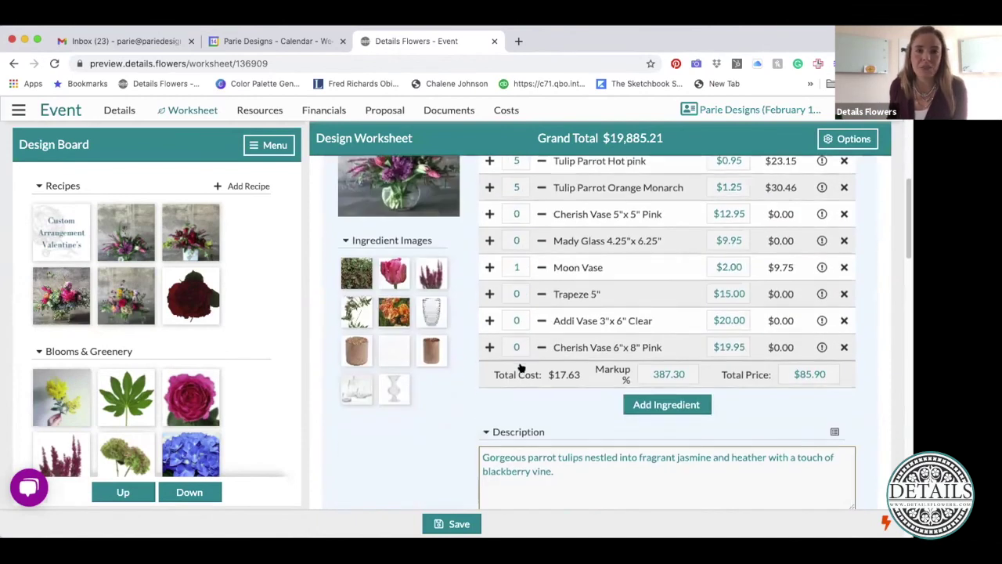
scroll(520, 366, down, 2)
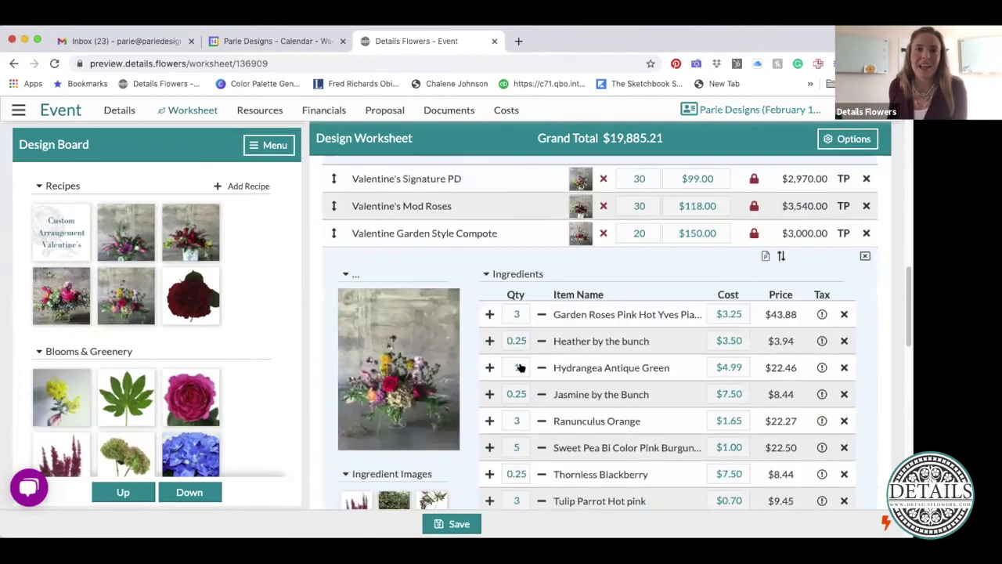
scroll(524, 389, down, 4)
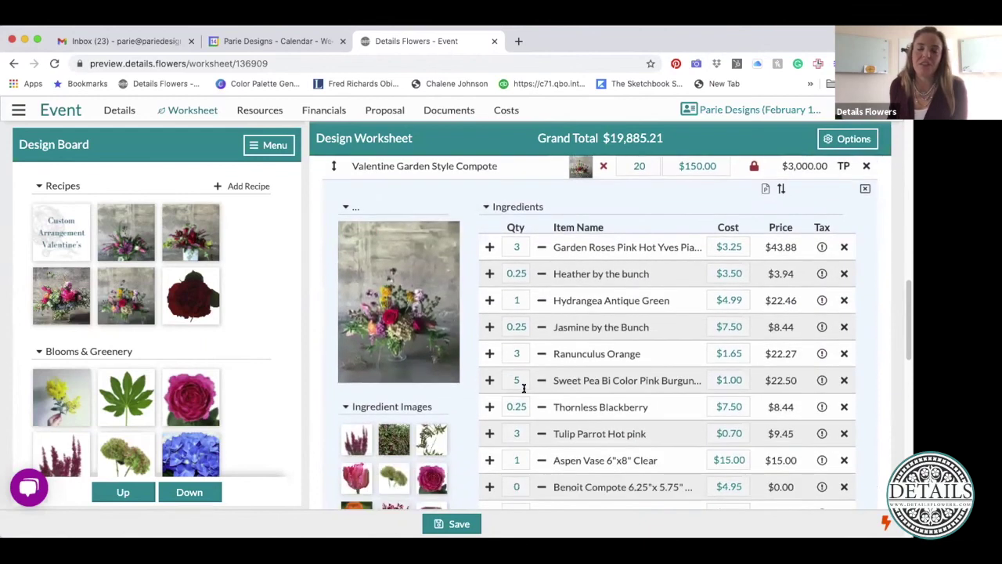
scroll(524, 389, down, 4)
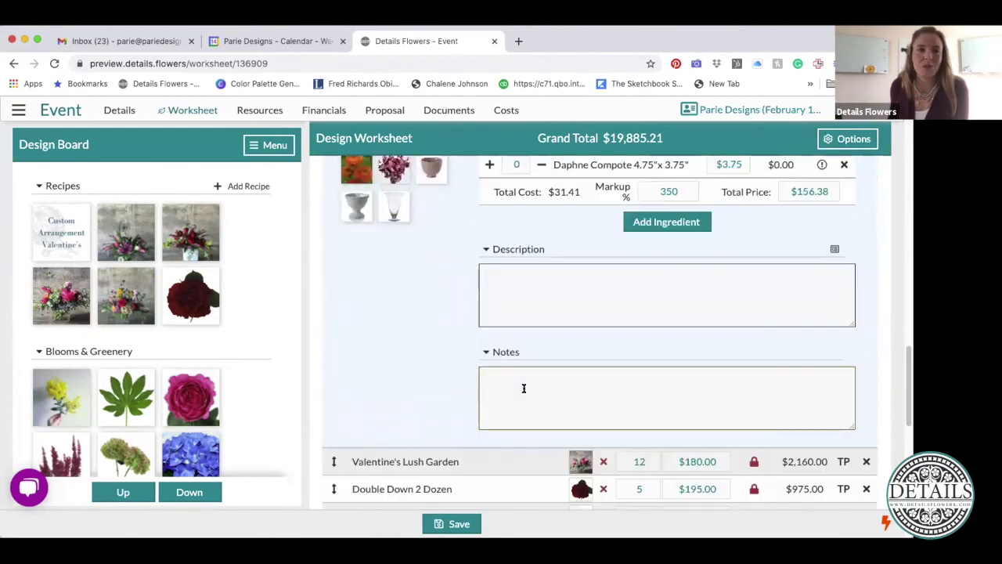
scroll(524, 388, down, 1)
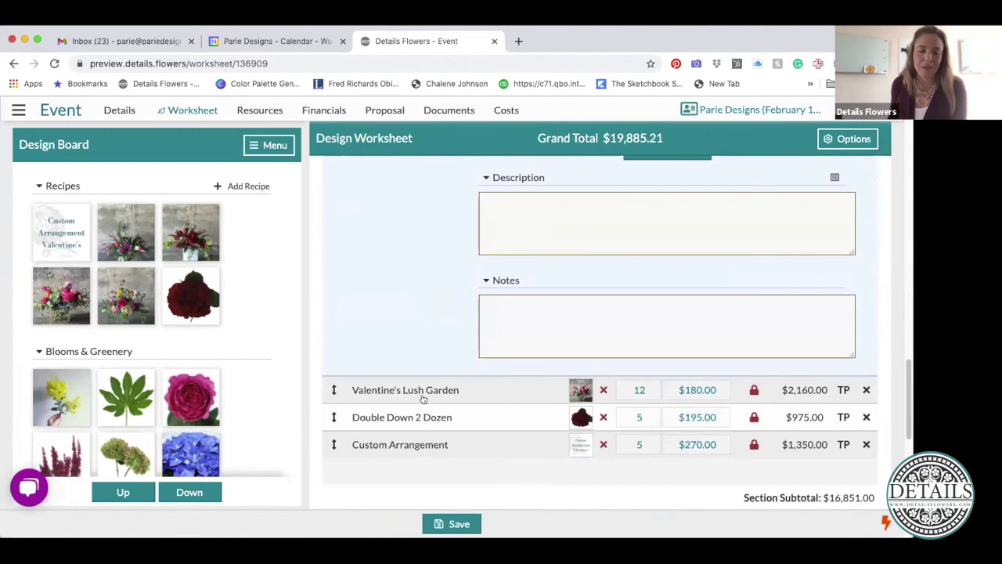
Step: Expand the Valentine's Lush Garden recipe and review its ingredients and pricing
click(581, 391)
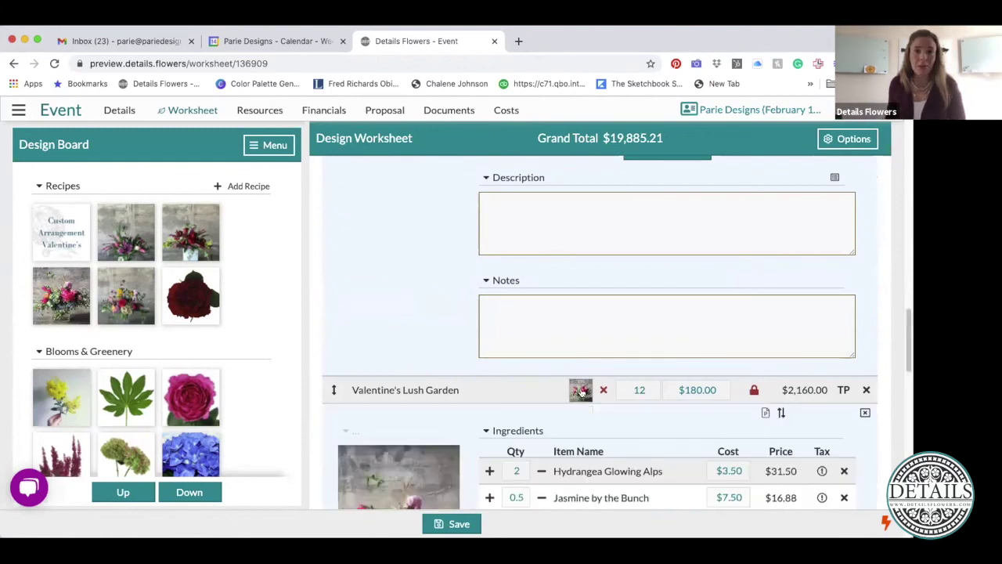
scroll(581, 391, down, 5)
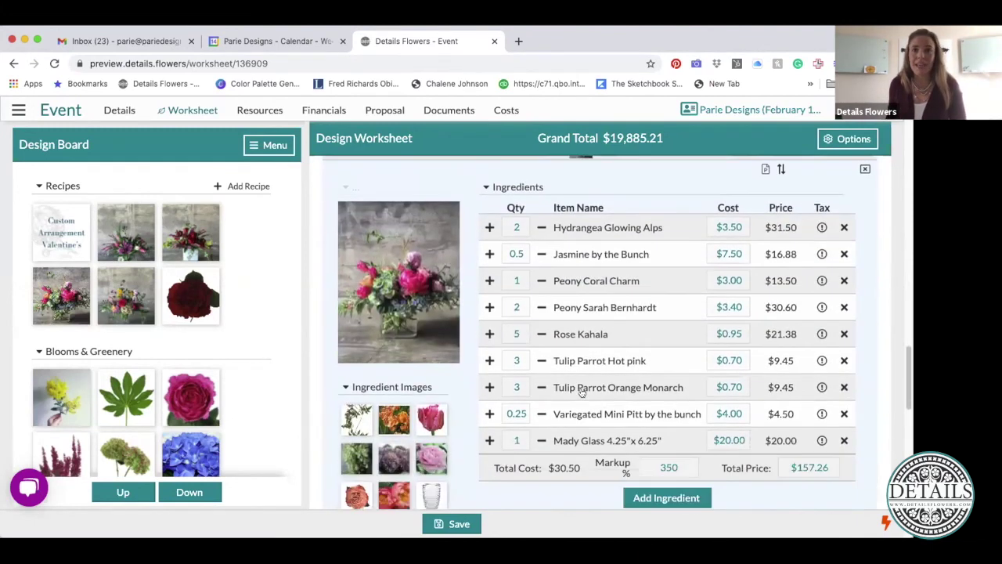
scroll(582, 391, down, 3)
scroll(582, 393, up, 8)
scroll(582, 393, down, 10)
scroll(581, 387, up, 4)
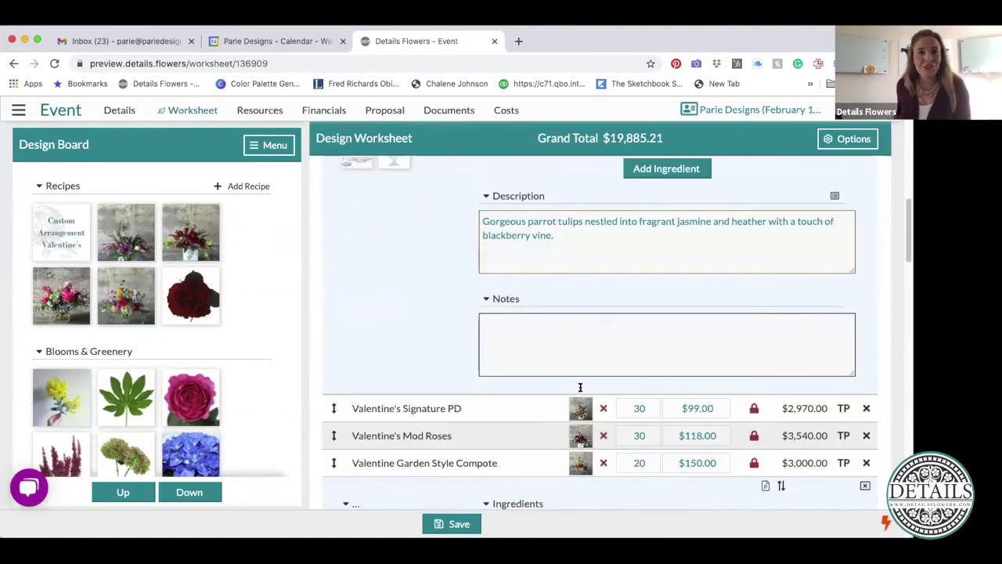
Step: Expand the Valentine's Signature PD and Valentine's Mod Roses recipes and review their ingredients
scroll(580, 387, down, 1)
scroll(582, 358, down, 2)
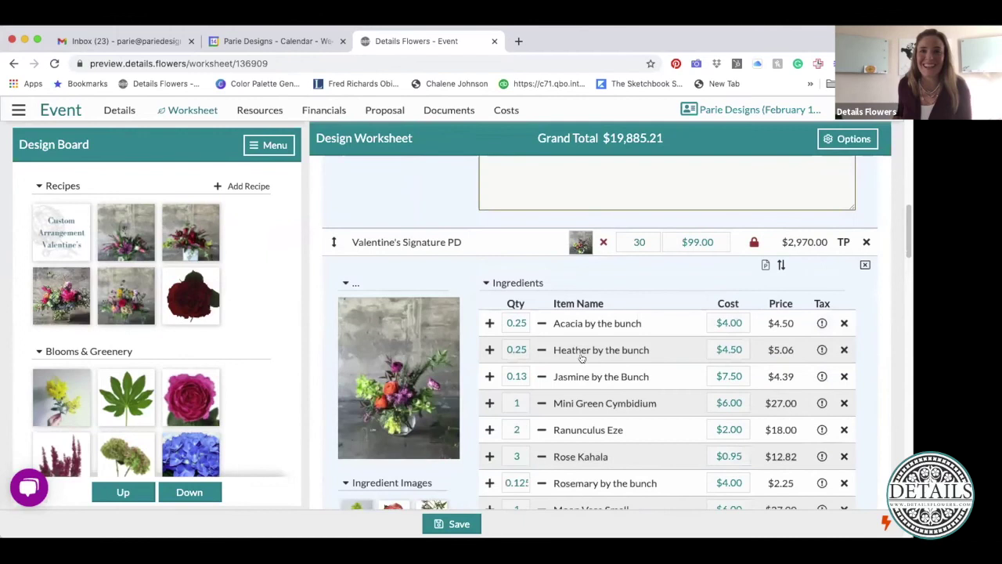
scroll(582, 358, down, 2)
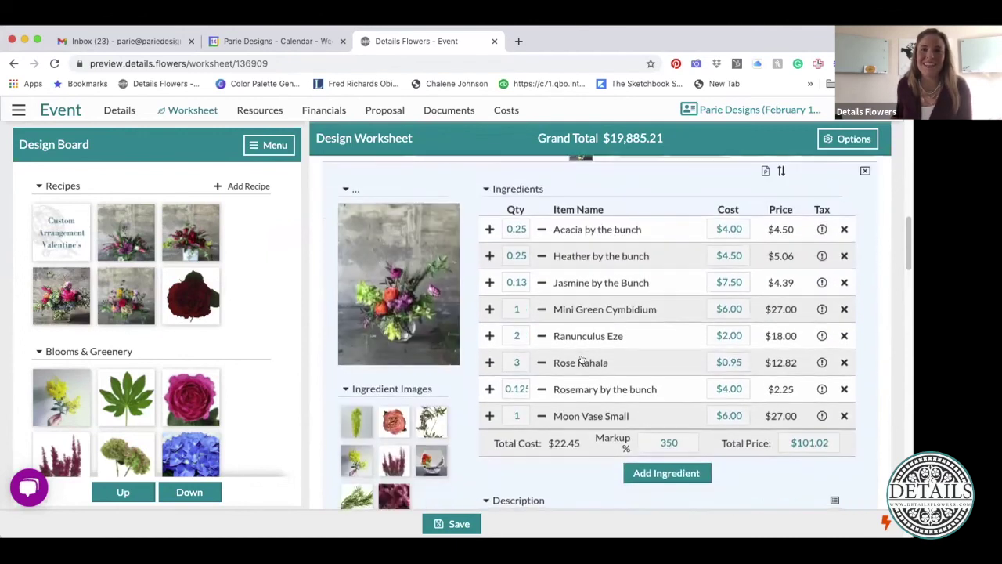
scroll(582, 359, down, 5)
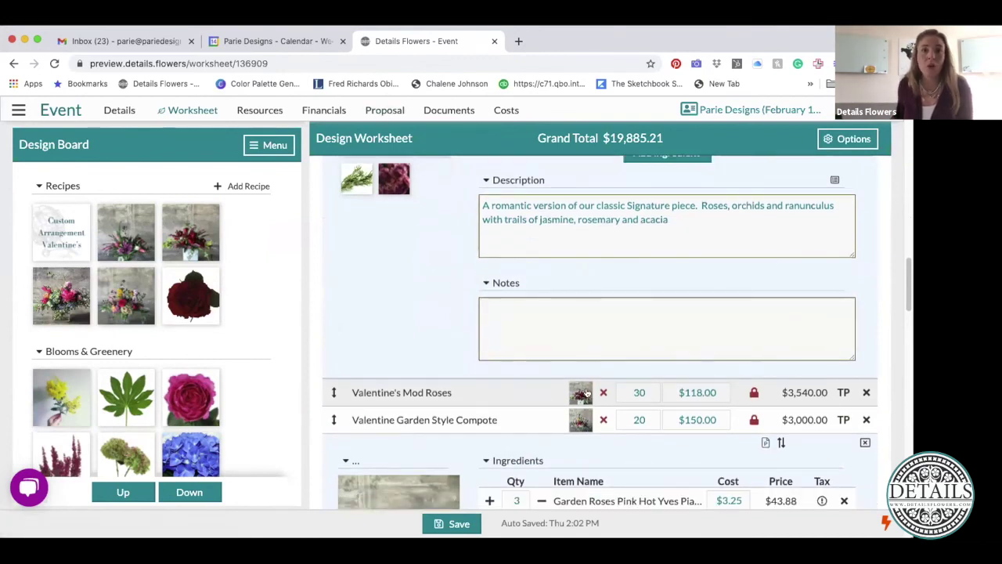
click(586, 392)
scroll(585, 391, down, 2)
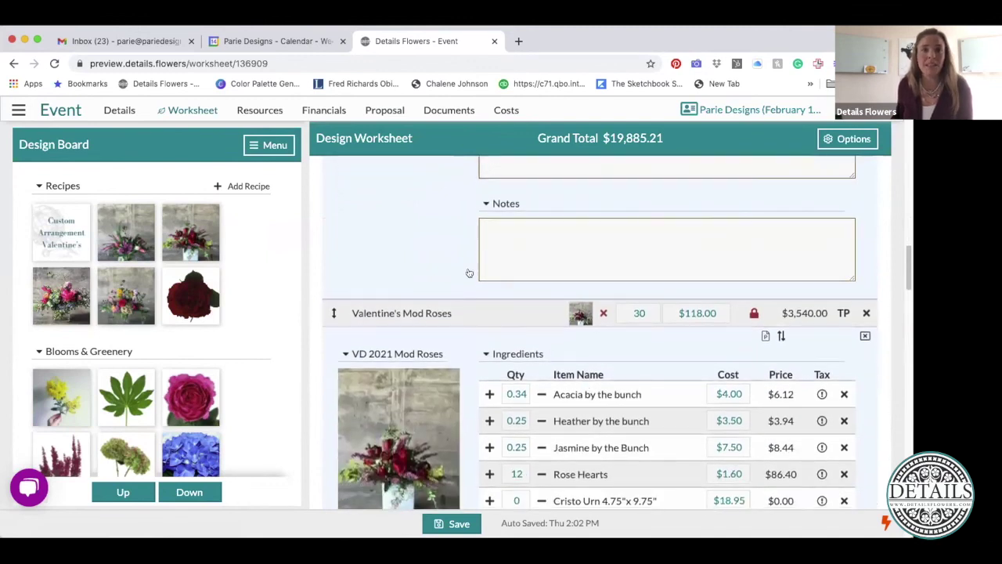
Step: Leave the worksheet without saving and open the event's proposal at its cover page editor
click(395, 114)
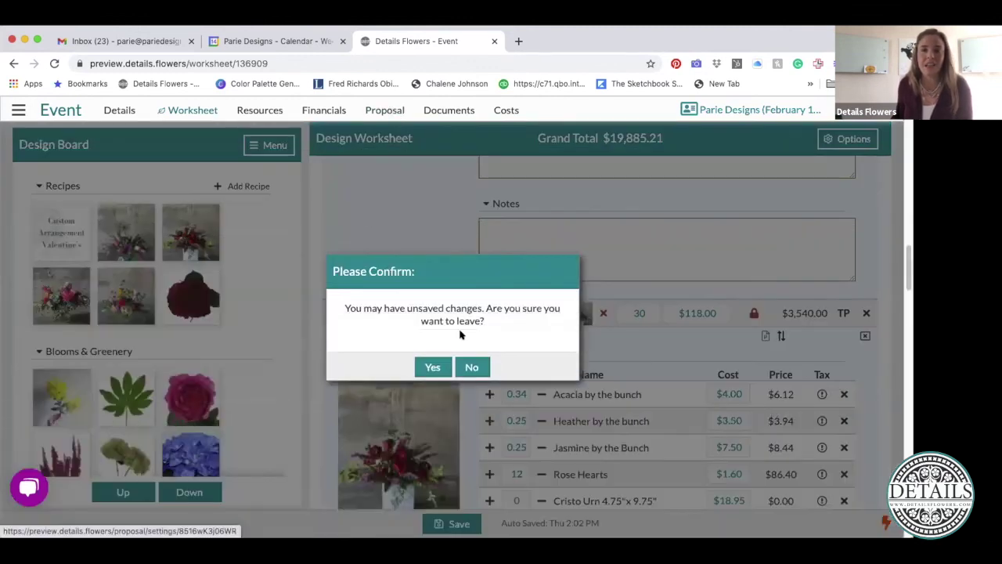
click(430, 366)
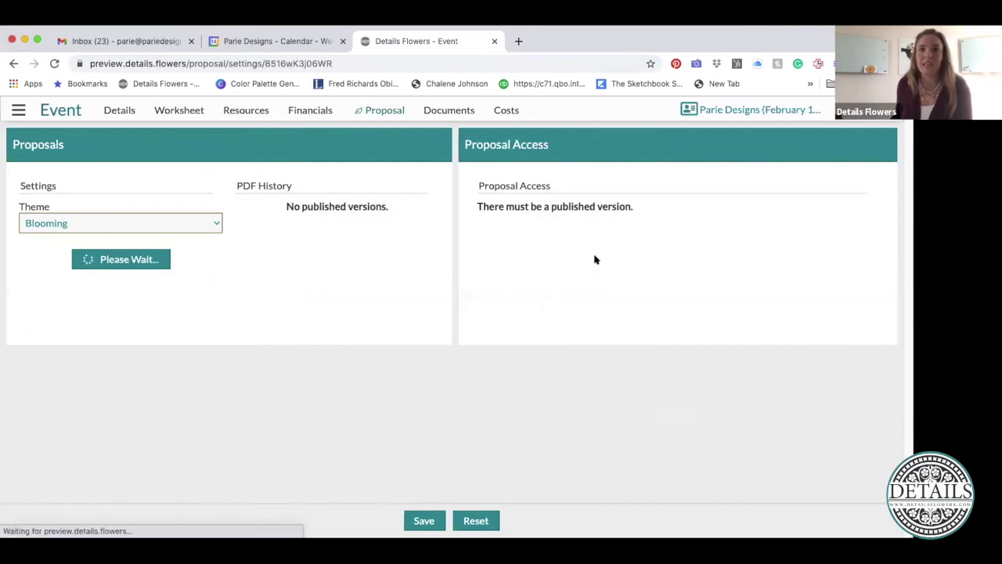
scroll(565, 411, down, 3)
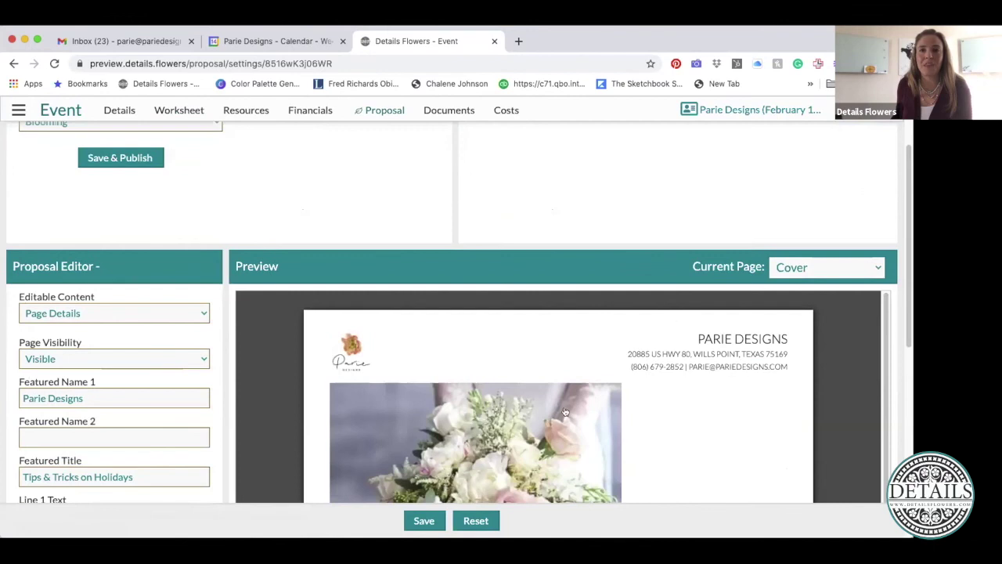
Step: Replace Featured Image 1 on the proposal cover with the Valentine's Lush Garden picture from the Recipe Images
click(550, 435)
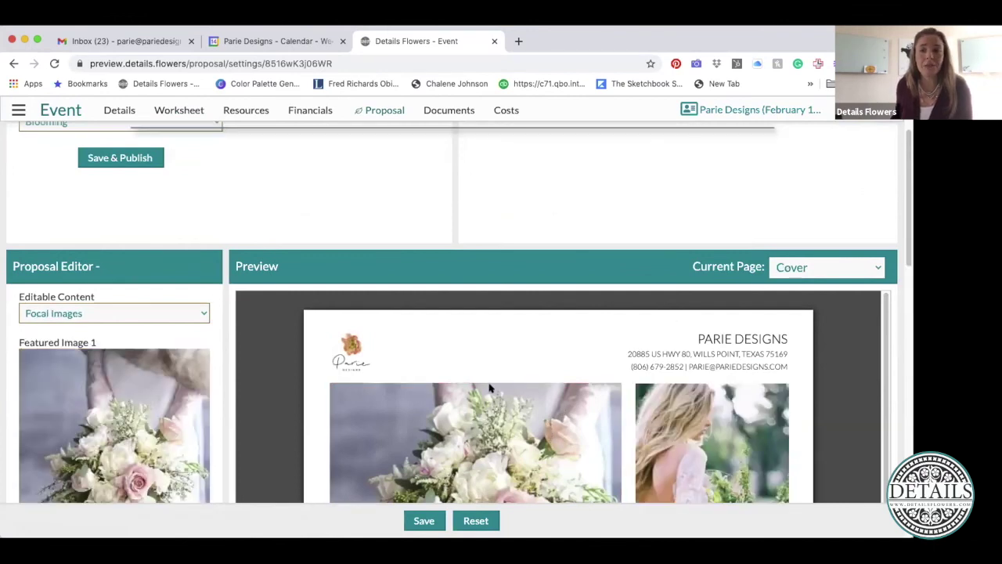
click(44, 378)
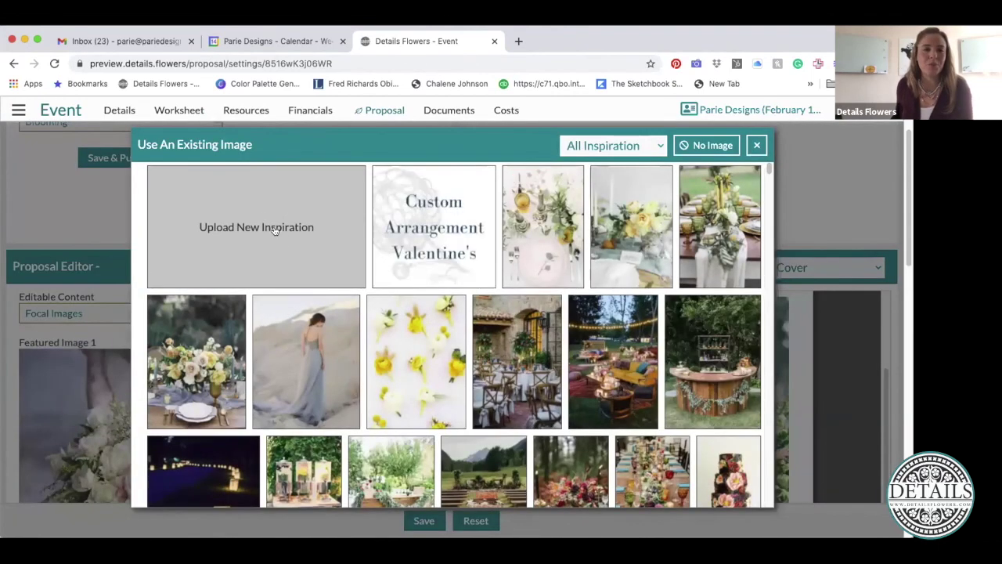
click(649, 145)
click(261, 219)
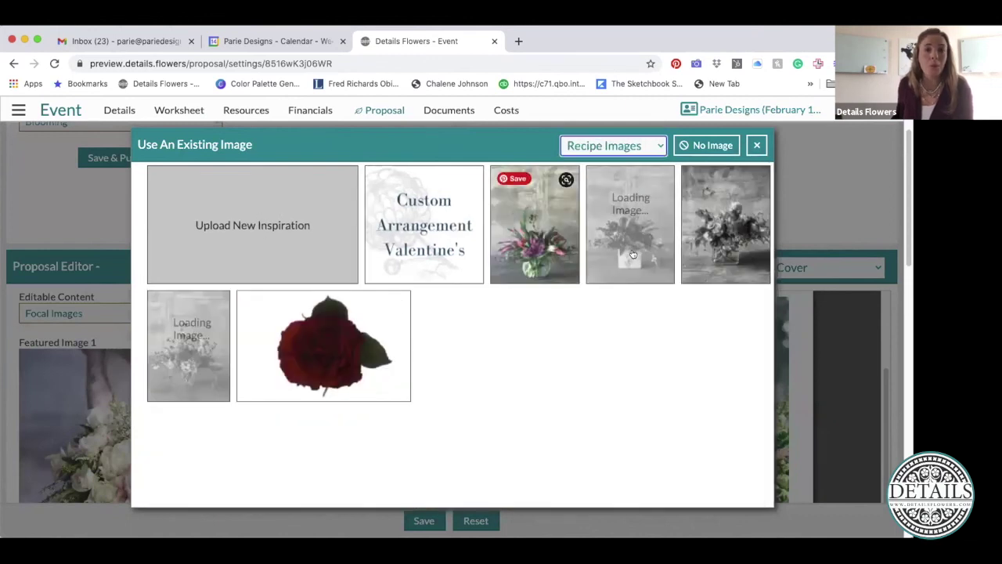
click(725, 238)
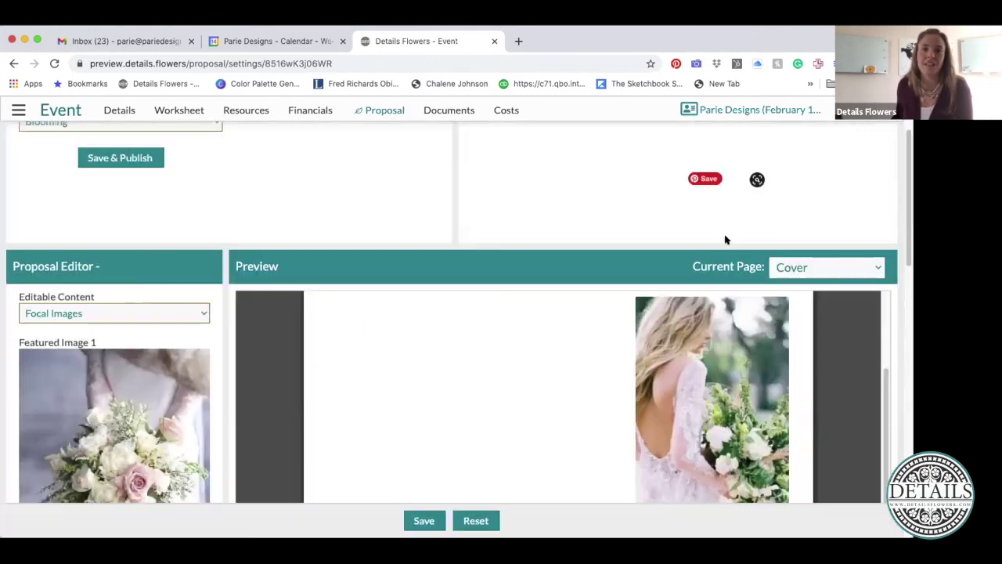
Step: Replace the bride photo in Featured Image 2 on the proposal cover with the yellow-and-pink mixed arrangement from the Recipe Images
scroll(678, 364, down, 2)
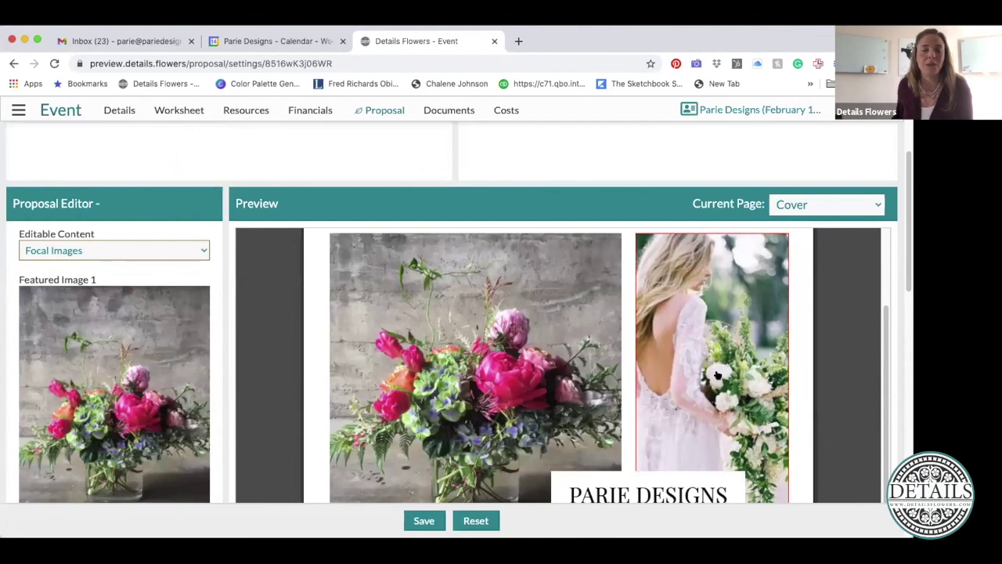
click(440, 137)
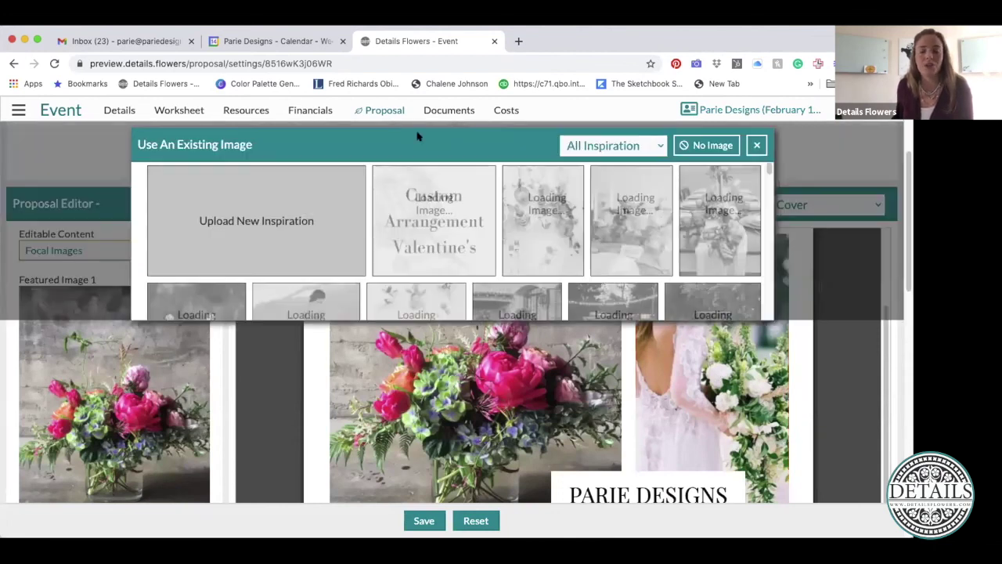
click(660, 146)
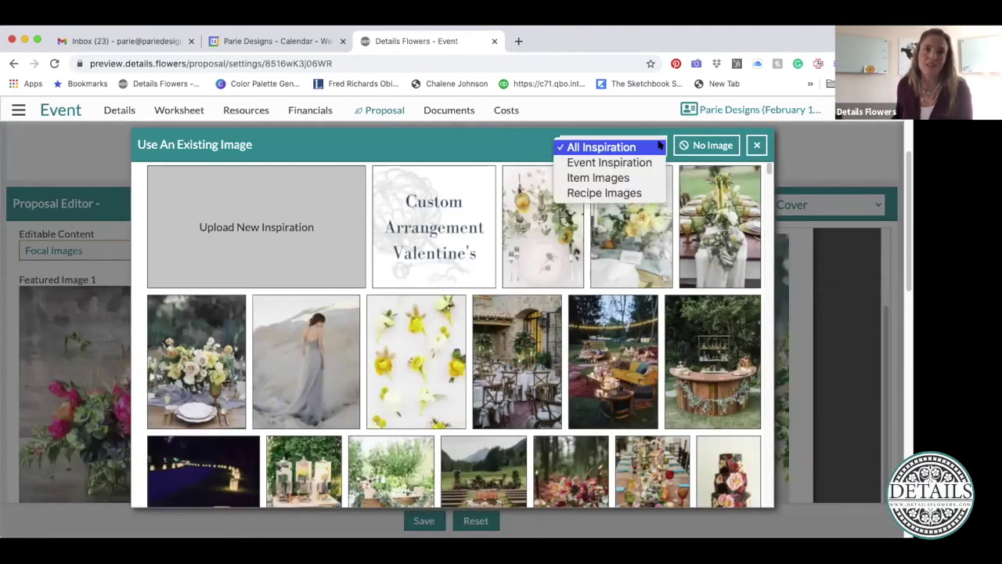
click(614, 194)
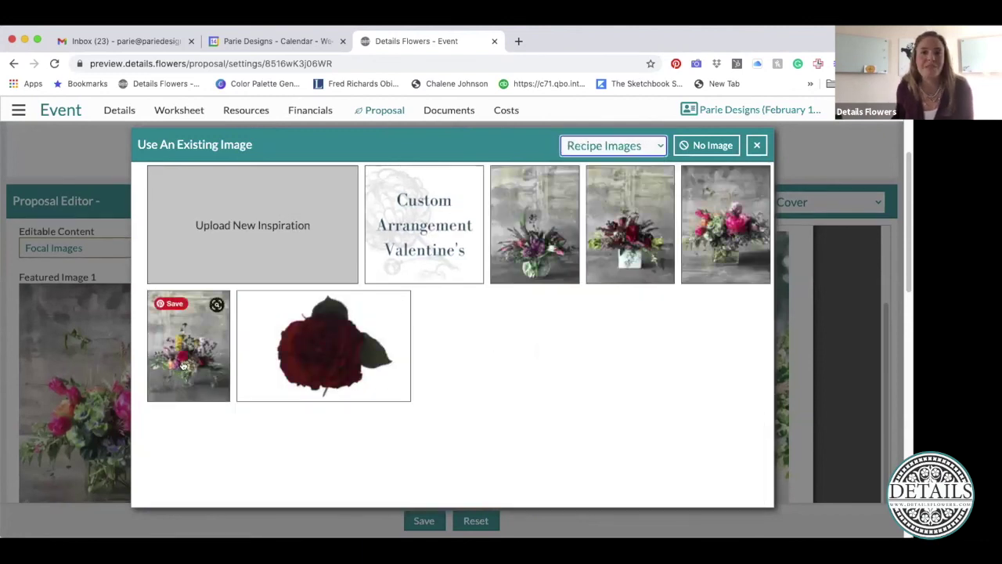
click(184, 366)
Step: Replace the wedding party photo on the proposal cover with the purple tulip arrangement from the Recipe Images
scroll(650, 424, down, 5)
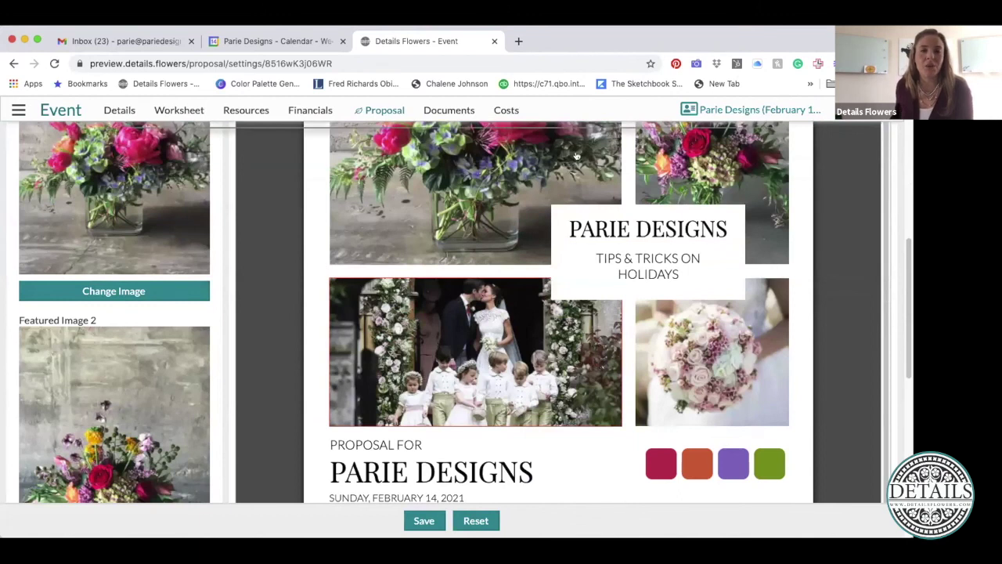
click(580, 191)
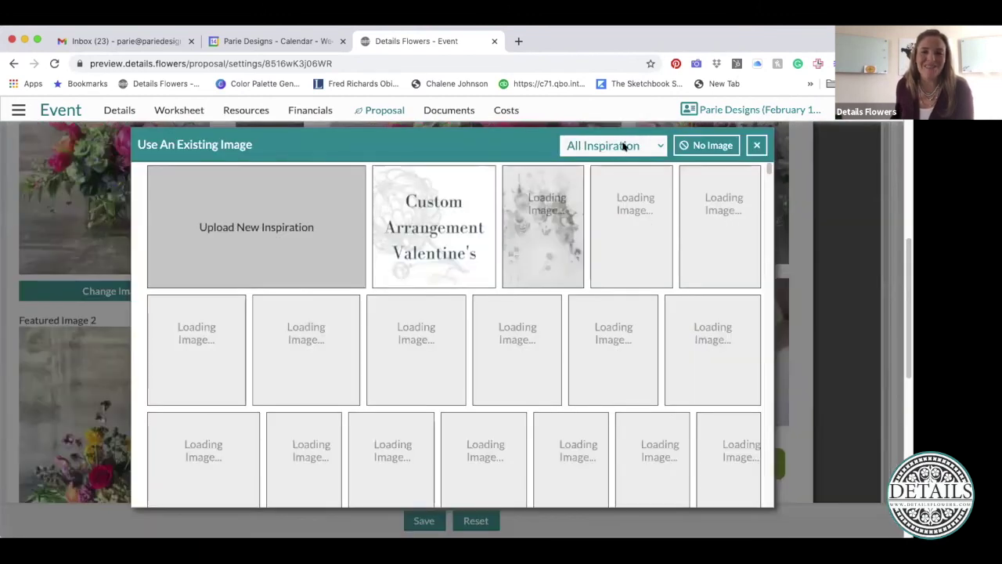
click(622, 146)
click(595, 192)
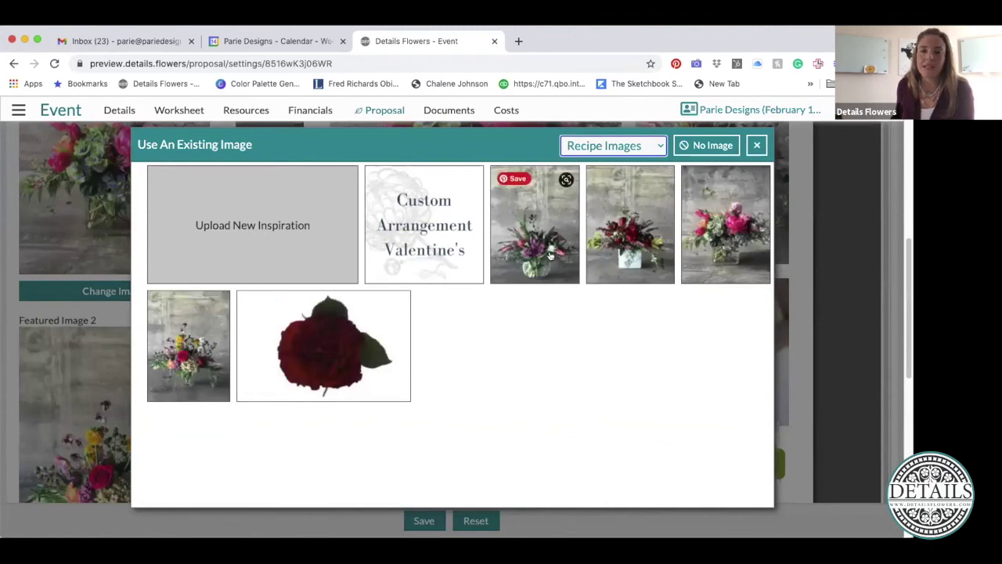
click(550, 255)
Step: Replace the pink bridal bouquet photo on the proposal cover with the red arrangement in a white vase from the Recipe Images
scroll(732, 313, down, 1)
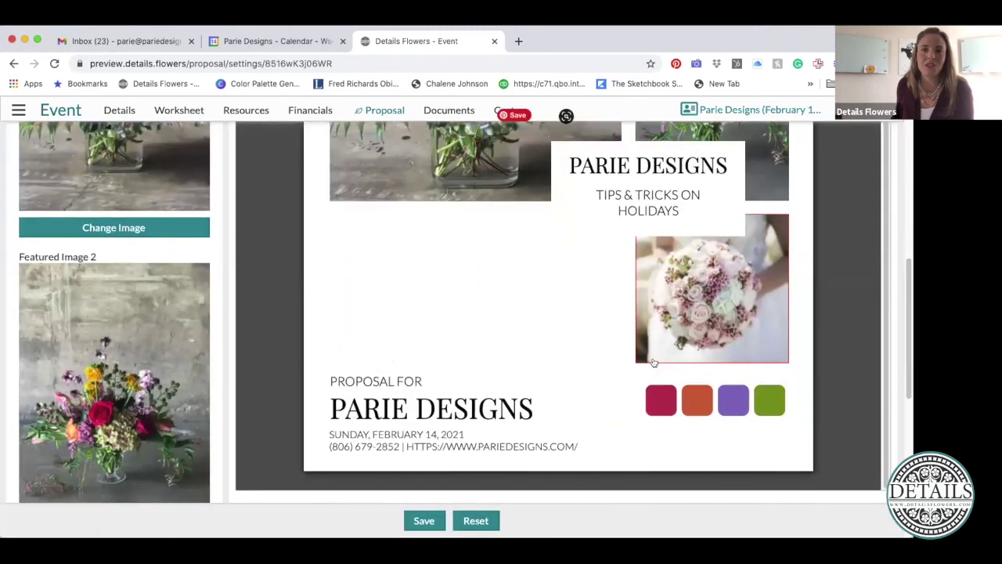
click(709, 313)
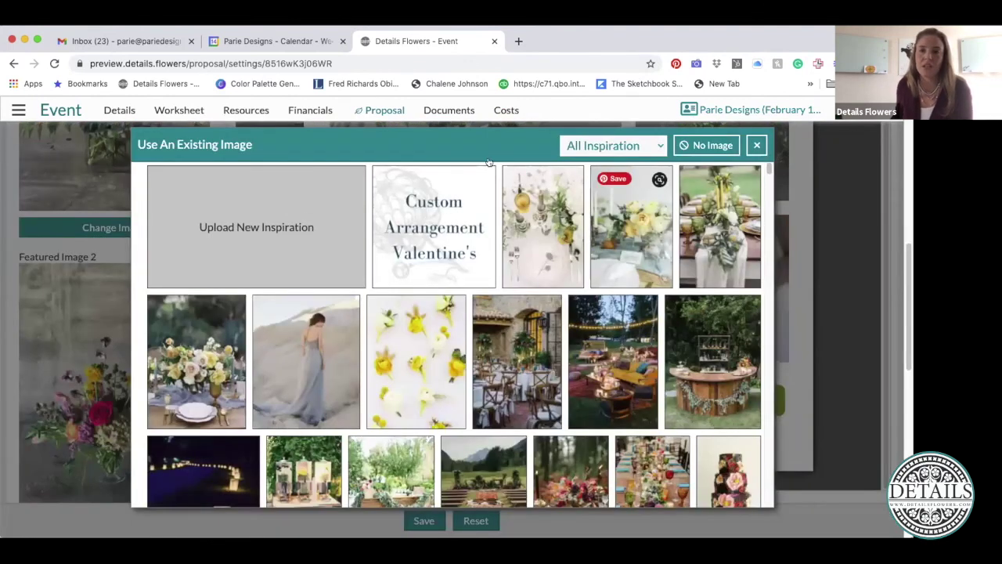
click(604, 145)
click(596, 193)
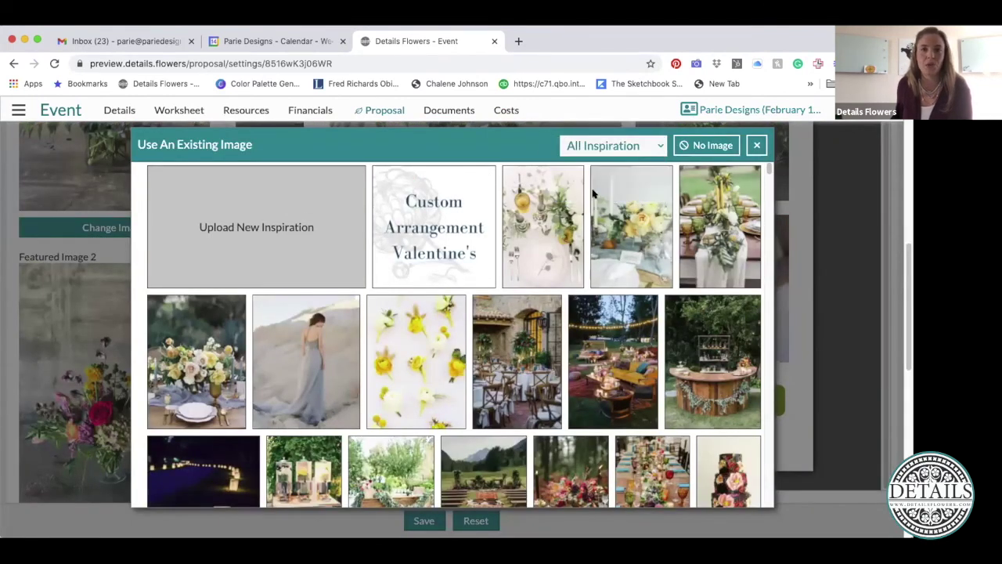
click(632, 251)
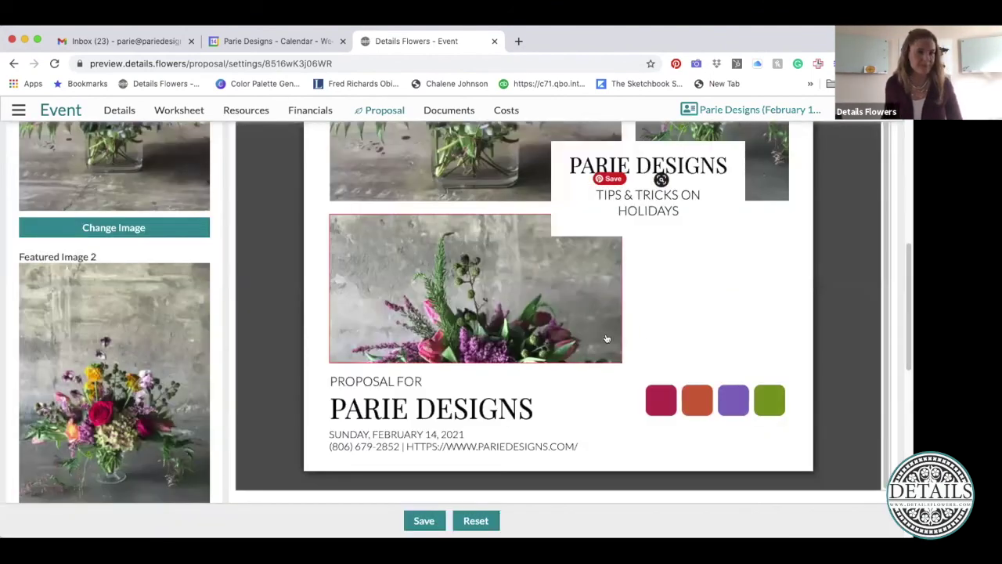
Step: Review the proposal's cover page preview, checking its header, title block and four focal images
scroll(642, 331, up, 2)
scroll(643, 331, up, 5)
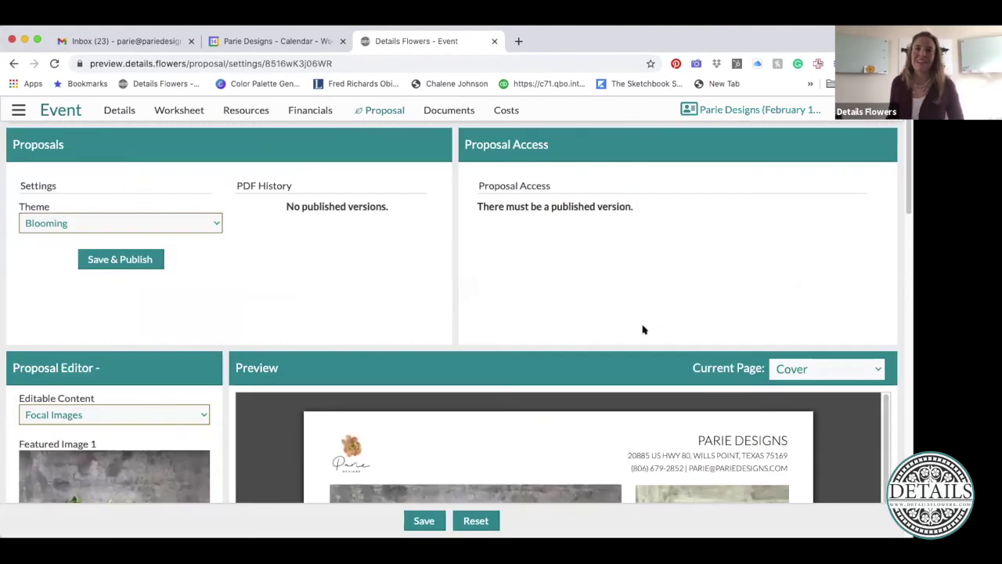
scroll(642, 329, down, 2)
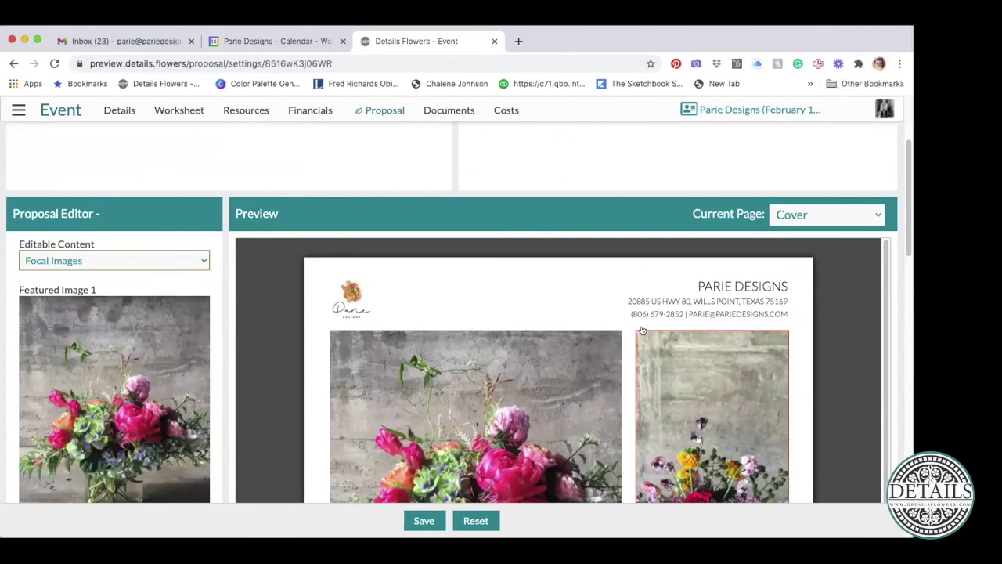
scroll(662, 341, down, 2)
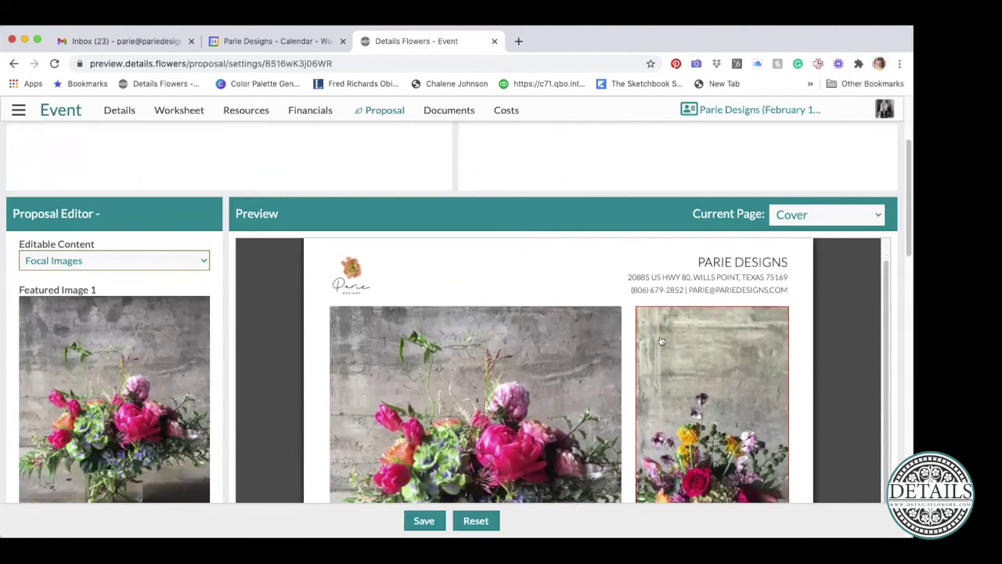
scroll(661, 341, down, 1)
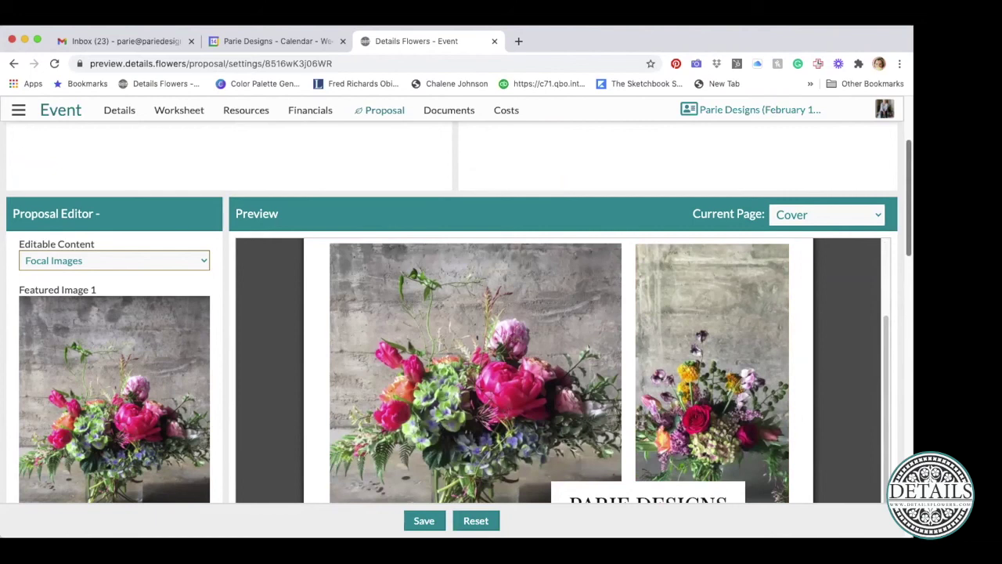
scroll(826, 287, down, 5)
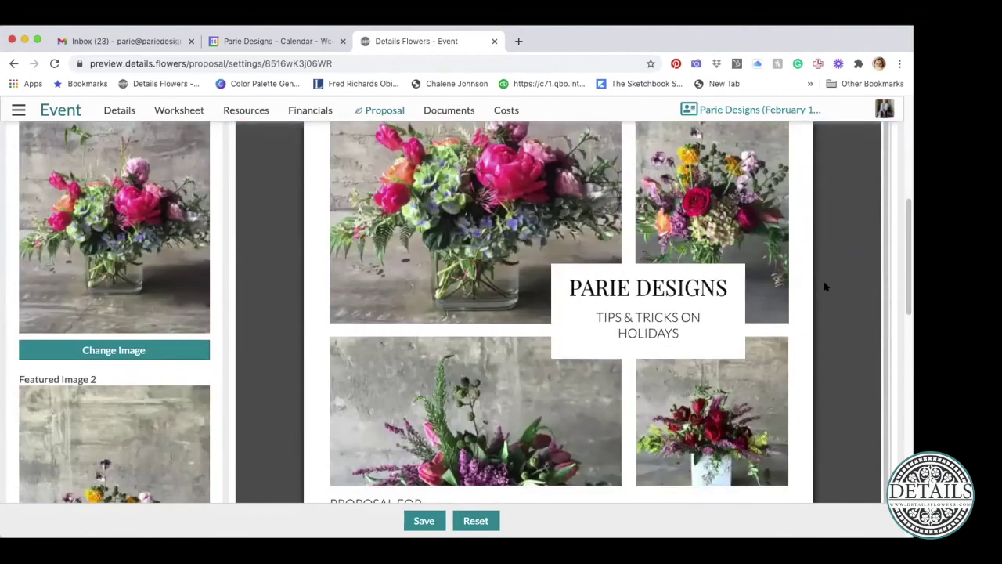